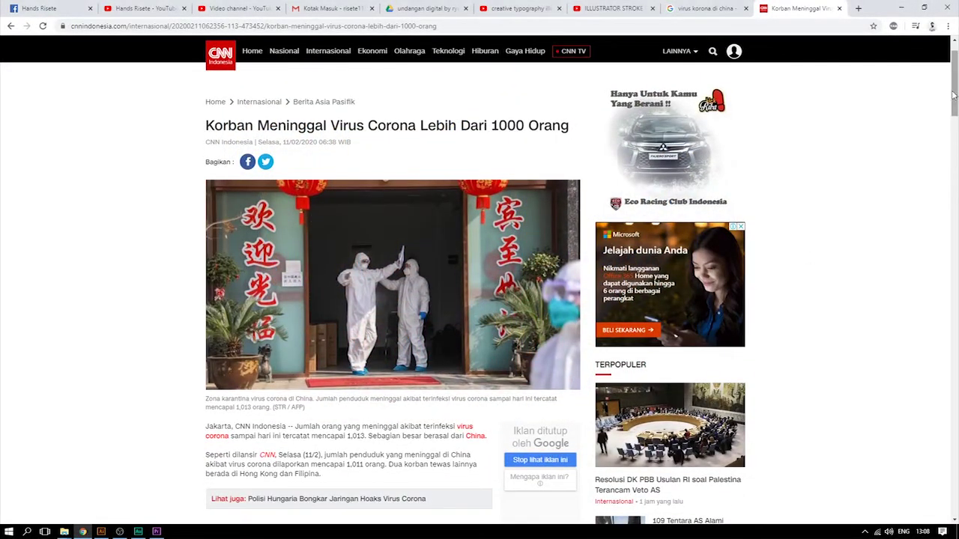
# Scroll the CNN Indonesia article down to the yellow Waspada Virus Corona infographic
pyautogui.moveTo(954, 95); pyautogui.dragTo(956, 106)
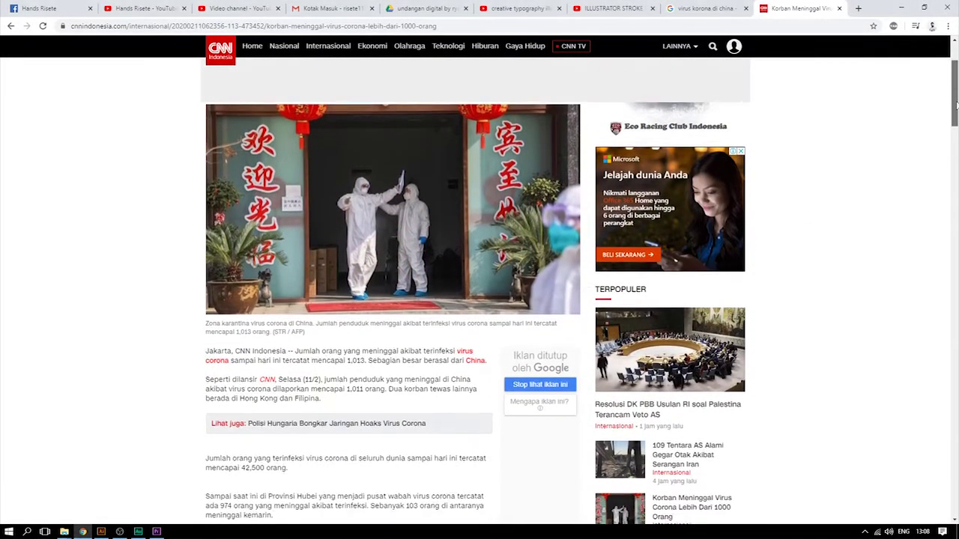
pyautogui.moveTo(957, 106); pyautogui.dragTo(956, 114)
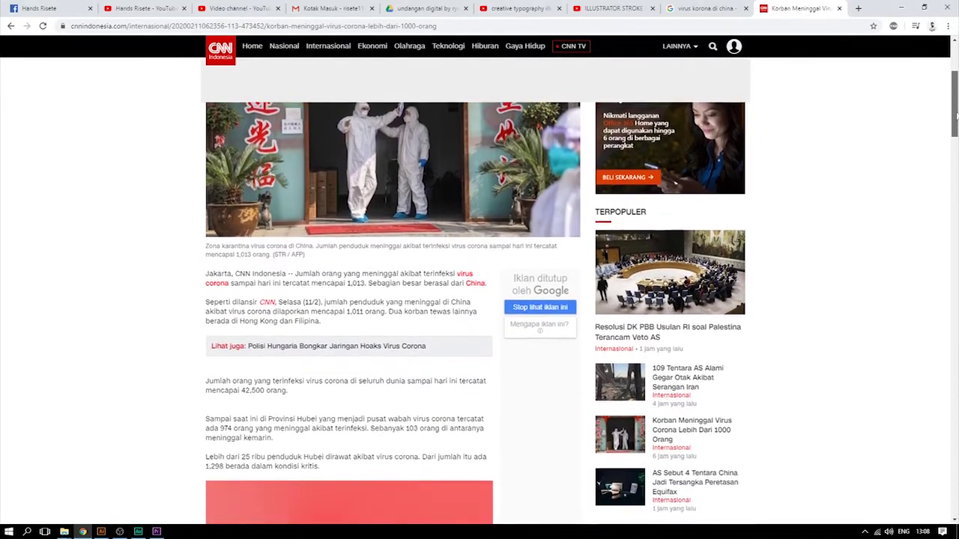
pyautogui.moveTo(956, 113); pyautogui.dragTo(940, 174)
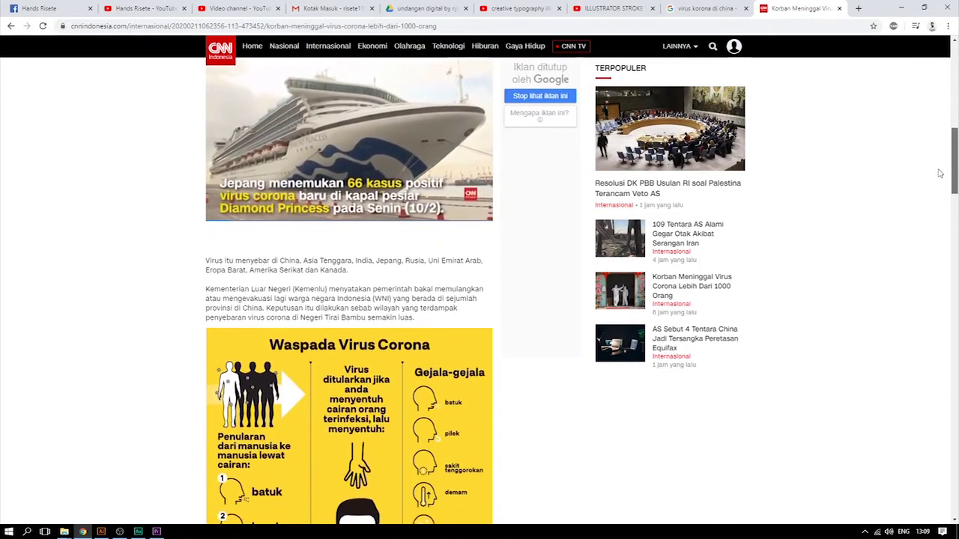
pyautogui.moveTo(940, 173); pyautogui.dragTo(929, 201)
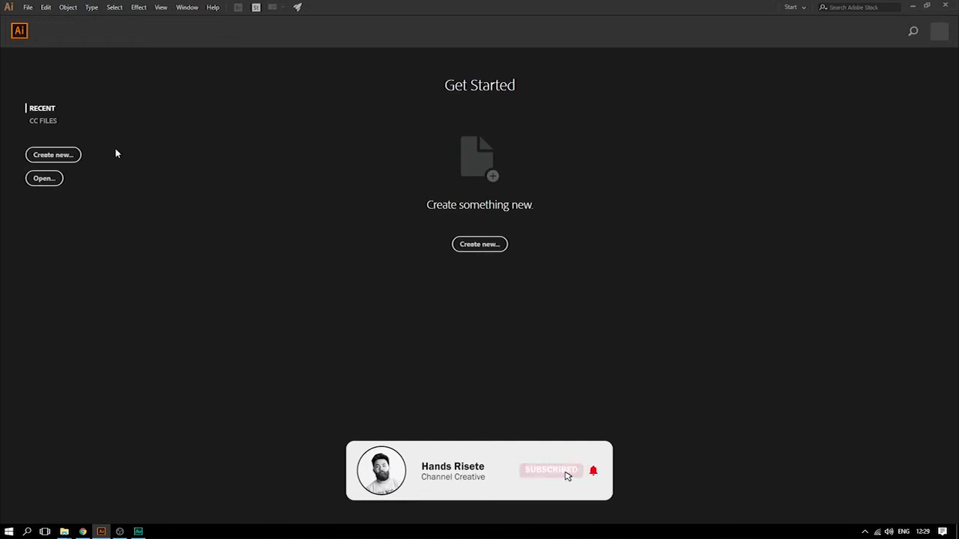
# Create a new blank document from the 480 × 330 mm Custom preset
pyautogui.click(27, 7)
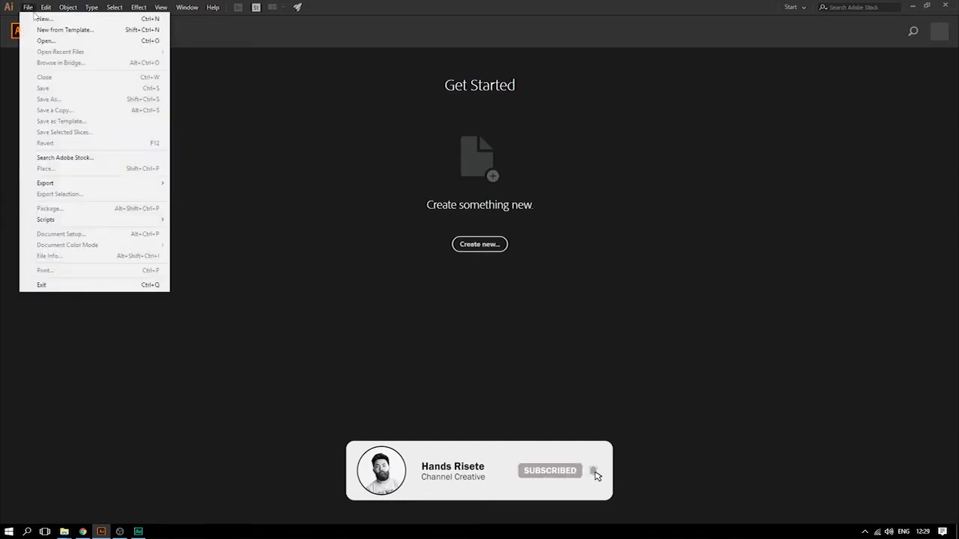
pyautogui.click(35, 18)
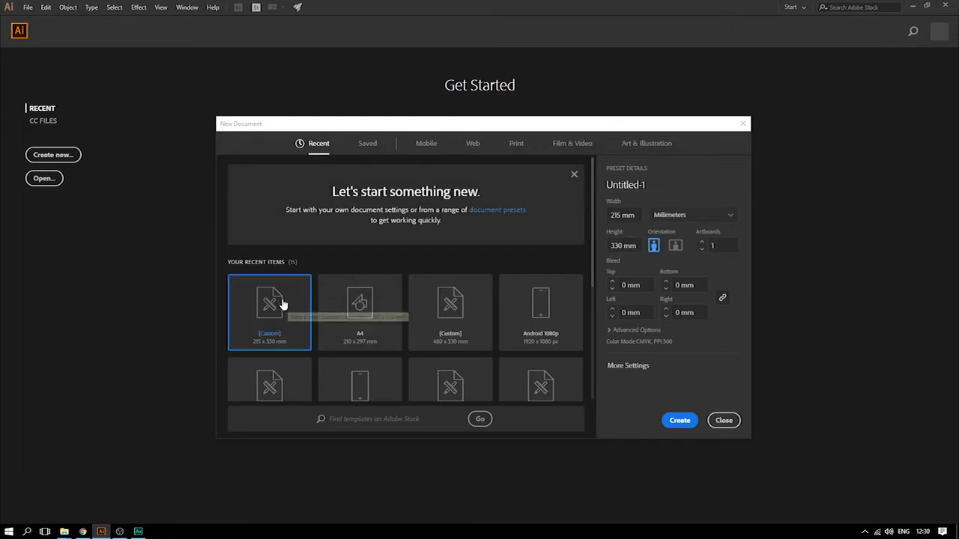
pyautogui.click(456, 336)
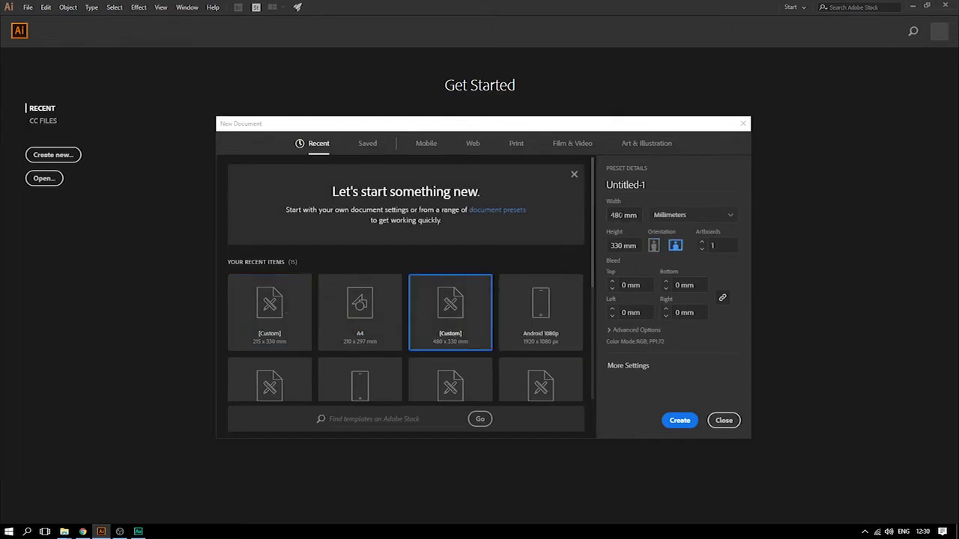
pyautogui.click(680, 421)
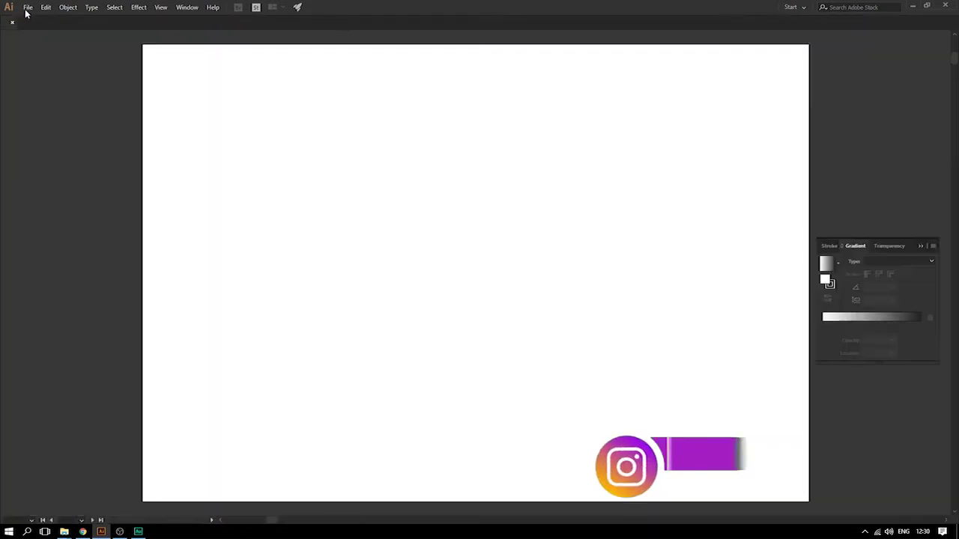
# Save the document as waspada.ai in F:\SCRIPT FOR YOUTUBE\23. VIRUS CORONA
pyautogui.click(27, 8)
pyautogui.click(34, 107)
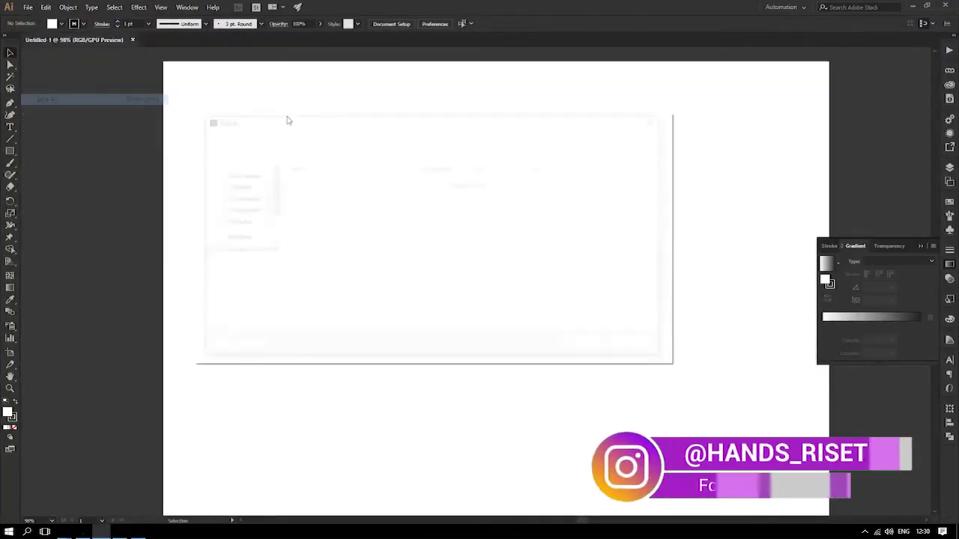
pyautogui.scroll(-1, 274, 217)
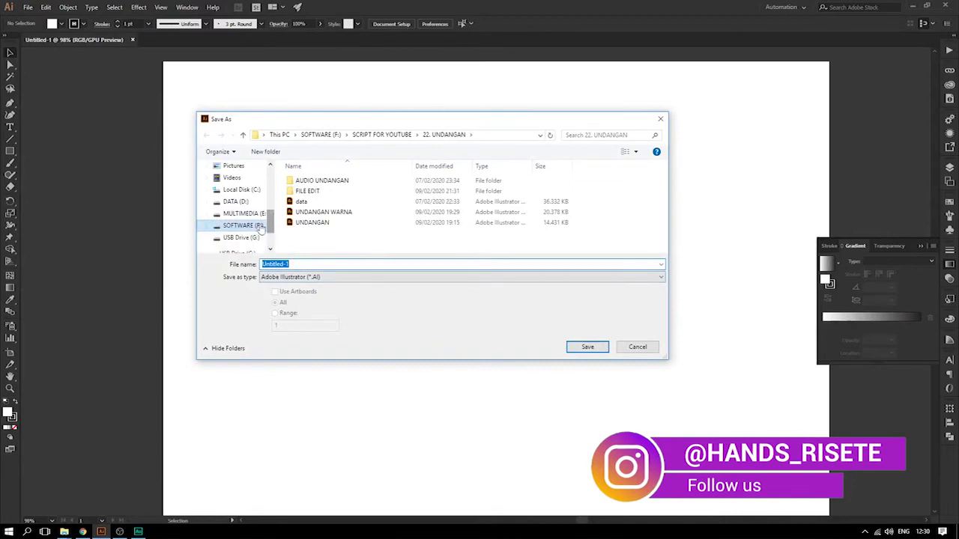
pyautogui.click(243, 226)
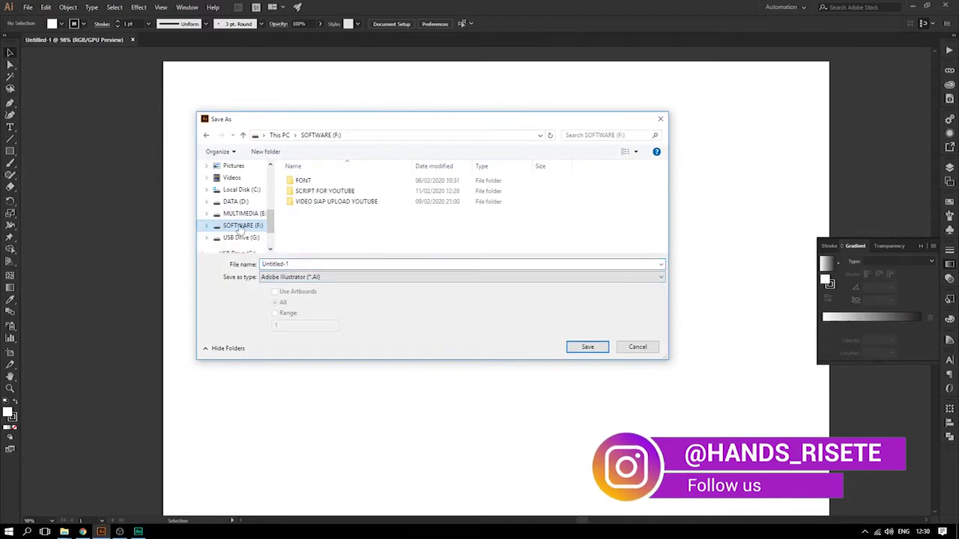
pyautogui.doubleClick(322, 192)
pyautogui.doubleClick(362, 215)
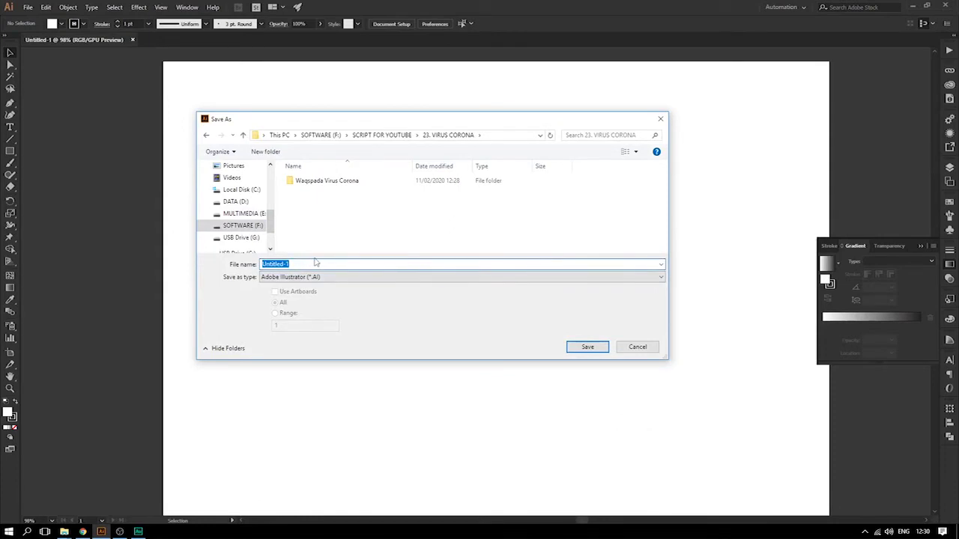
pyautogui.write('was')
pyautogui.click(588, 347)
pyautogui.click(525, 403)
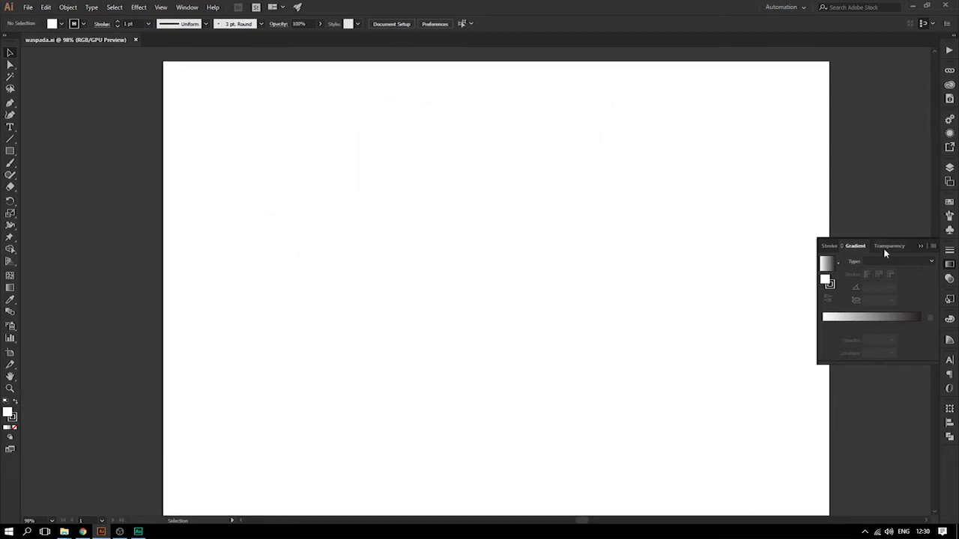
# Type 'Waspada' on the artboard and scale it up to headline size
pyautogui.click(918, 247)
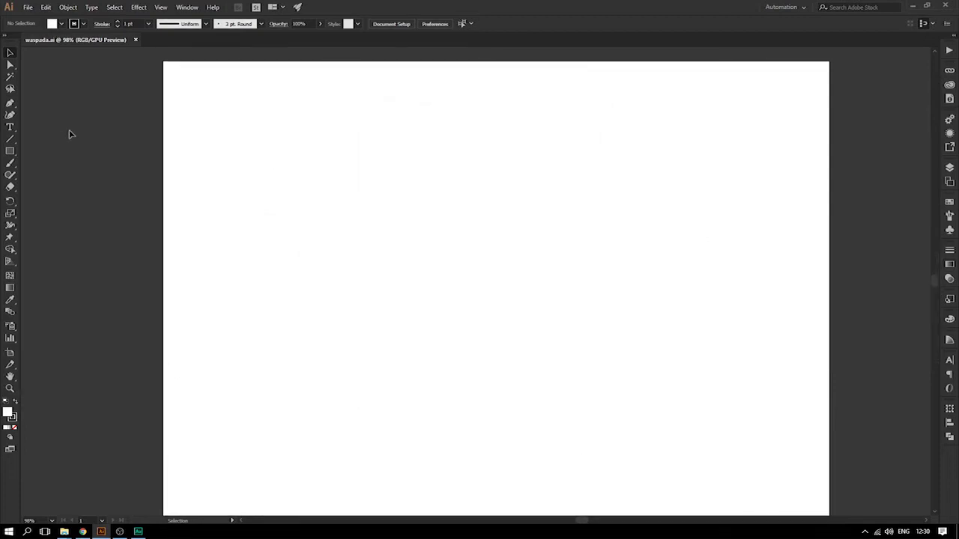
pyautogui.press('t')
pyautogui.click(407, 213)
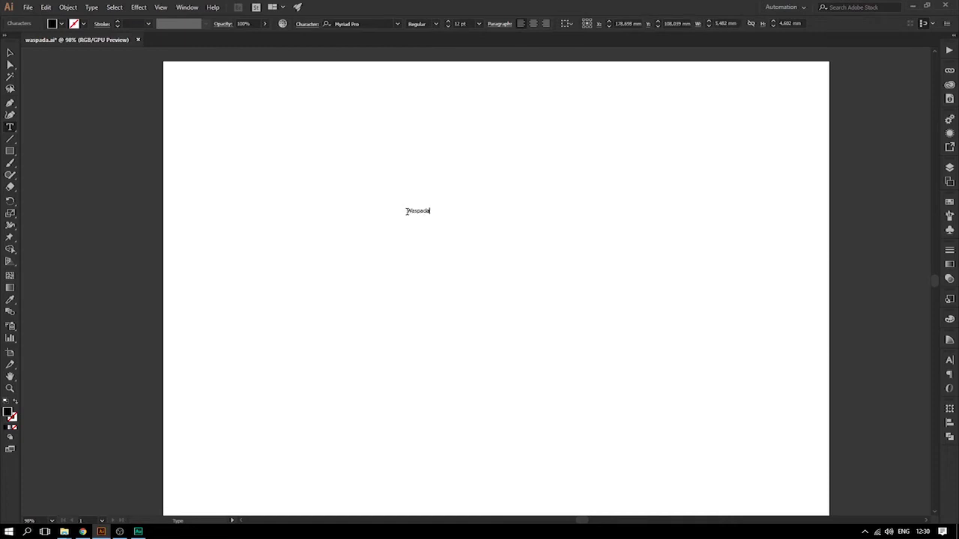
pyautogui.click(9, 53)
pyautogui.press('e')
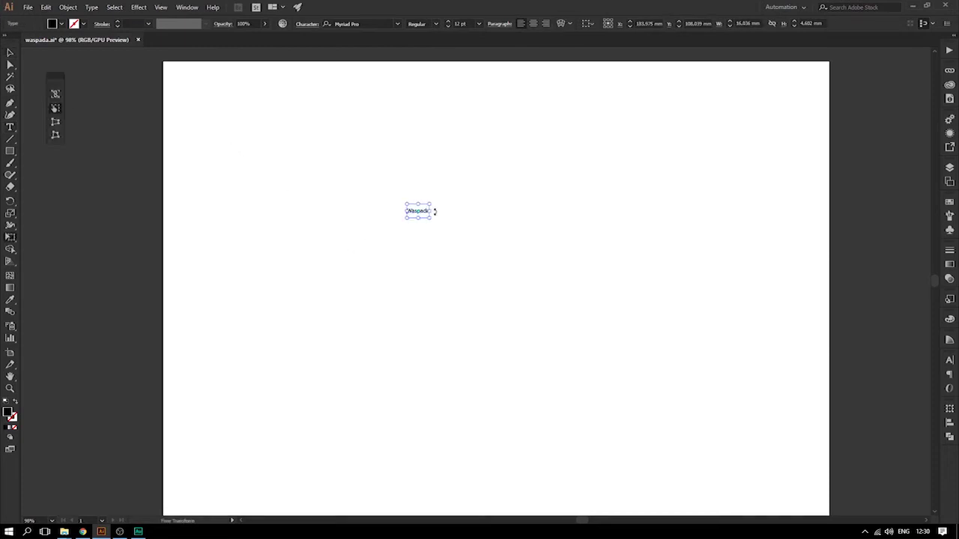
pyautogui.moveTo(435, 212); pyautogui.dragTo(541, 158)
pyautogui.click(485, 199)
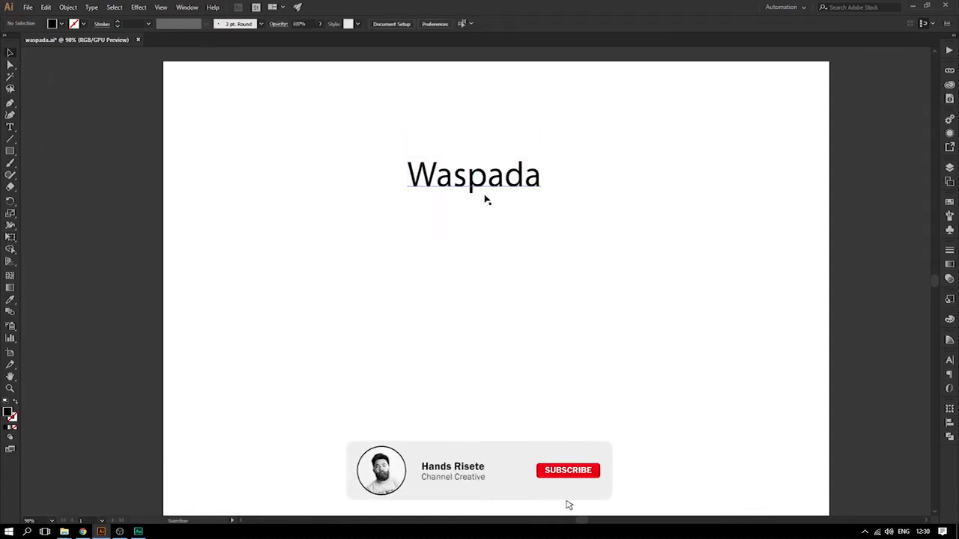
# Duplicate Waspada into two lines below, retyped as 'Virus' and 'Corona'
pyautogui.moveTo(485, 200); pyautogui.dragTo(485, 252)
pyautogui.doubleClick(538, 219)
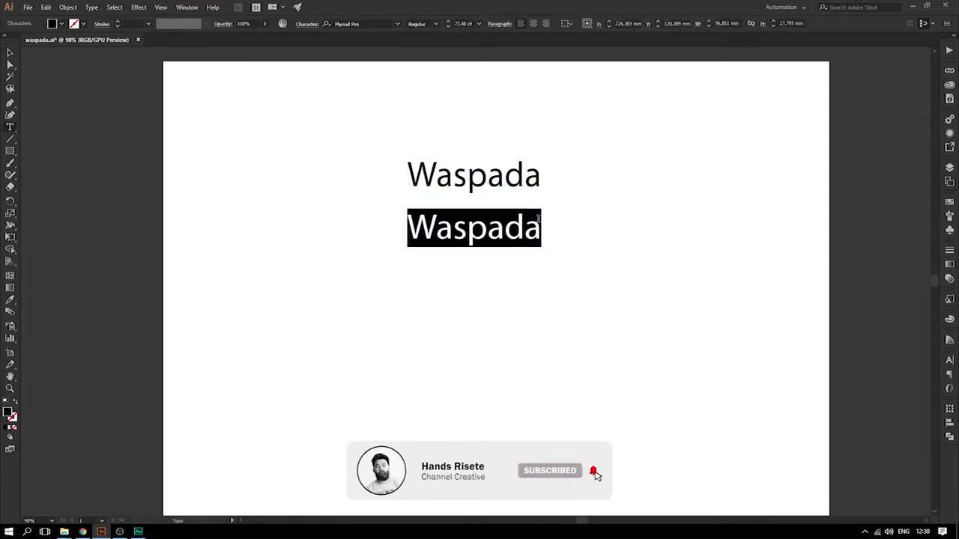
pyautogui.write('Virus')
pyautogui.press('Escape')
pyautogui.moveTo(480, 243)
pyautogui.mouseDown()
pyautogui.moveTo(506, 232)
pyautogui.moveTo(503, 260)
pyautogui.mouseUp()
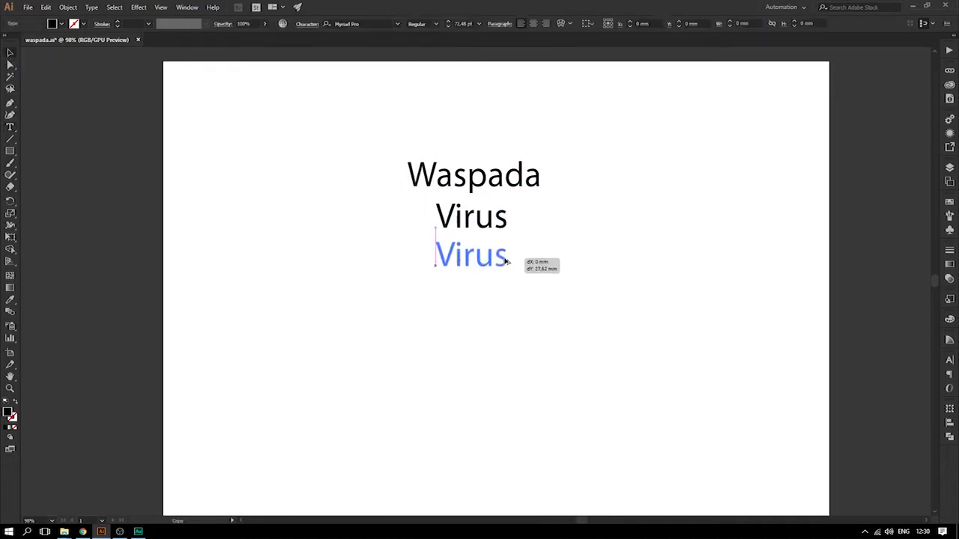
pyautogui.doubleClick(473, 259)
pyautogui.write('Corona')
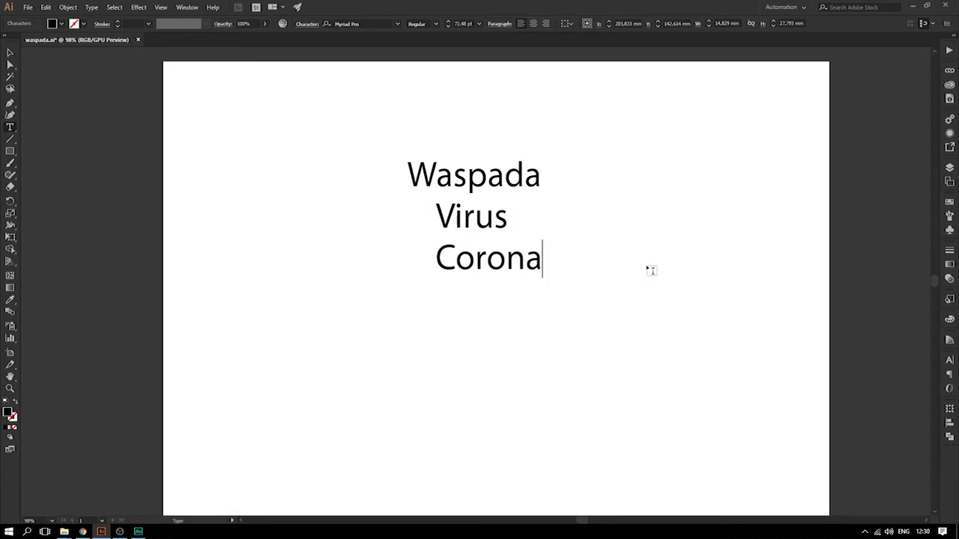
pyautogui.press('Escape')
pyautogui.moveTo(482, 258); pyautogui.dragTo(457, 258)
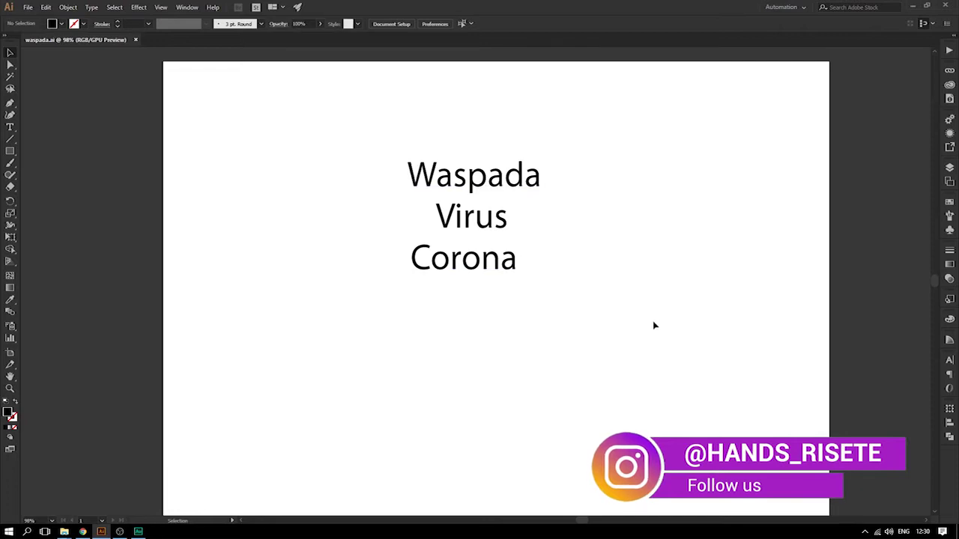
# Select all three text lines and move them toward the artboard centre
pyautogui.press('a')
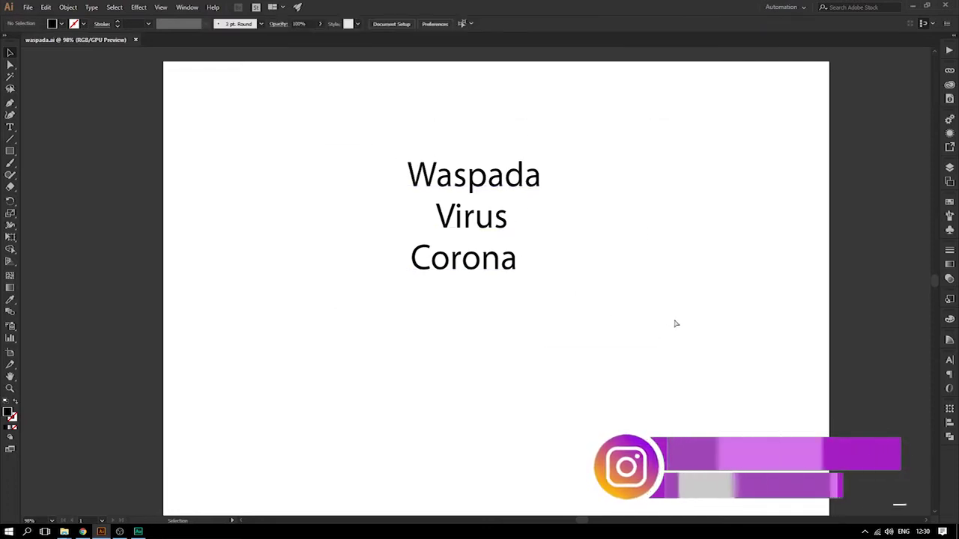
pyautogui.moveTo(293, 167); pyautogui.dragTo(522, 293)
pyautogui.moveTo(490, 229)
pyautogui.mouseDown()
pyautogui.moveTo(511, 318)
pyautogui.moveTo(517, 293)
pyautogui.mouseUp()
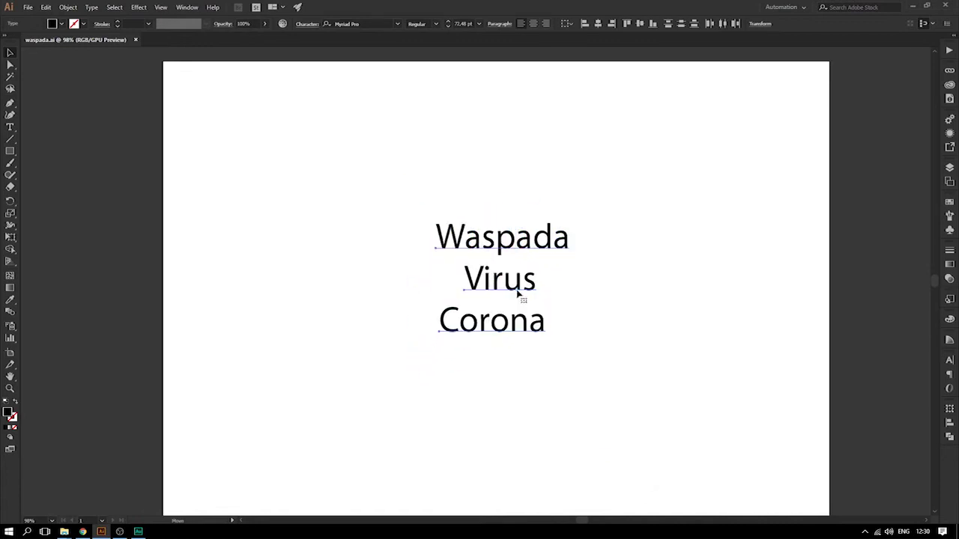
# Set all three text lines in the RotulonaHand font
pyautogui.click(604, 308)
pyautogui.hotkey('ctrl', 'a')
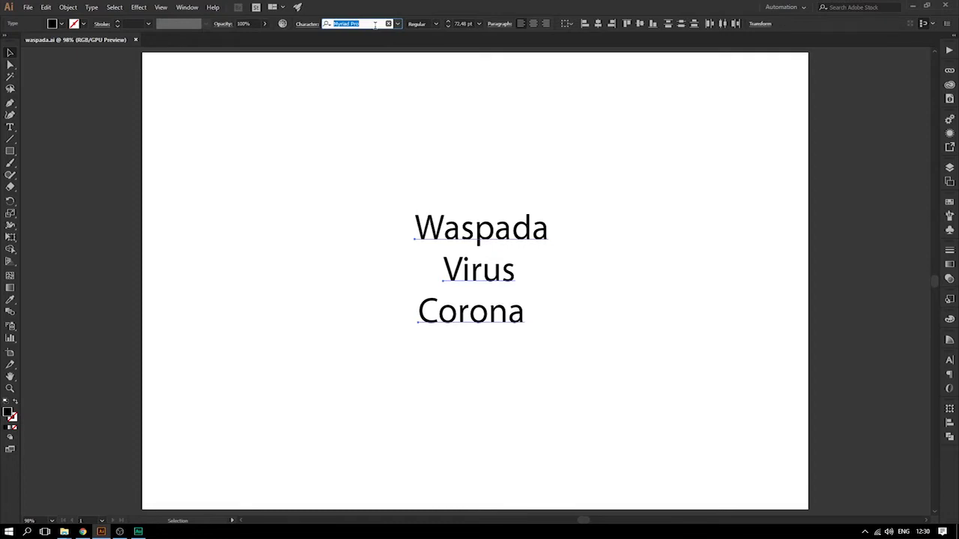
pyautogui.write('ro')
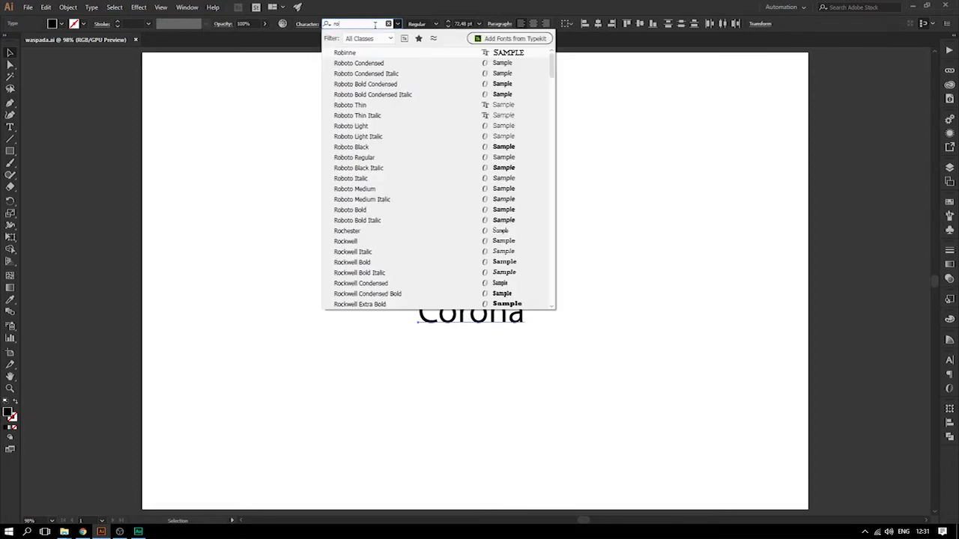
pyautogui.write('tu')
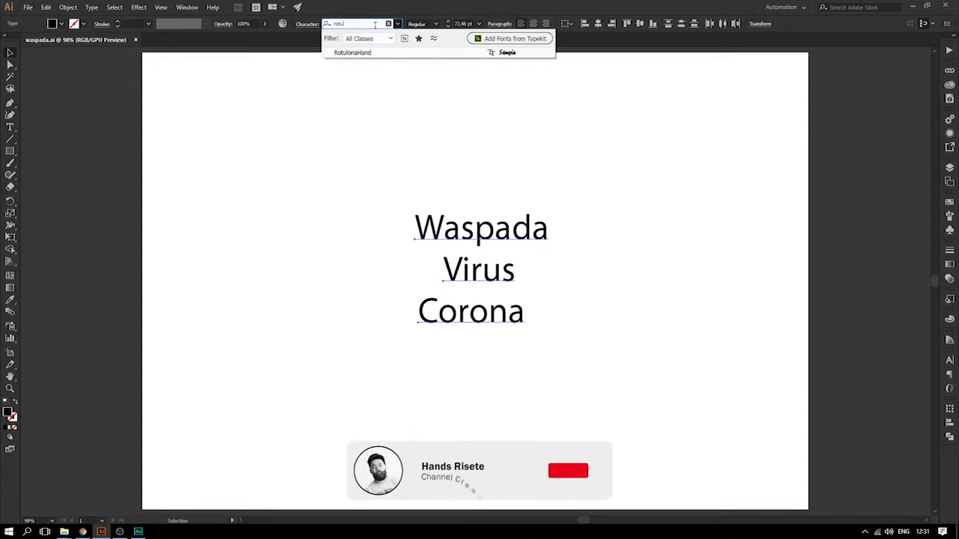
pyautogui.click(379, 55)
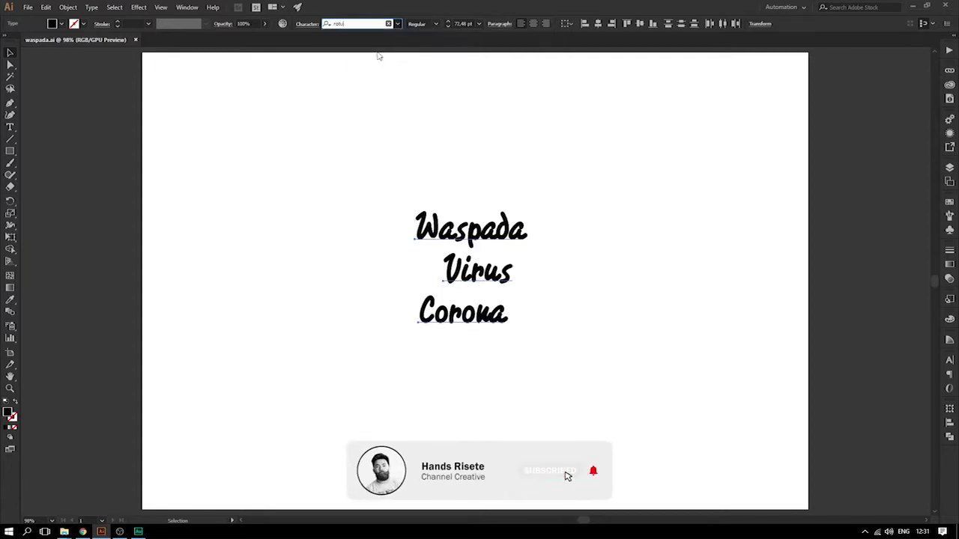
# Rotate the Waspada line with Free Transform
pyautogui.click(501, 230)
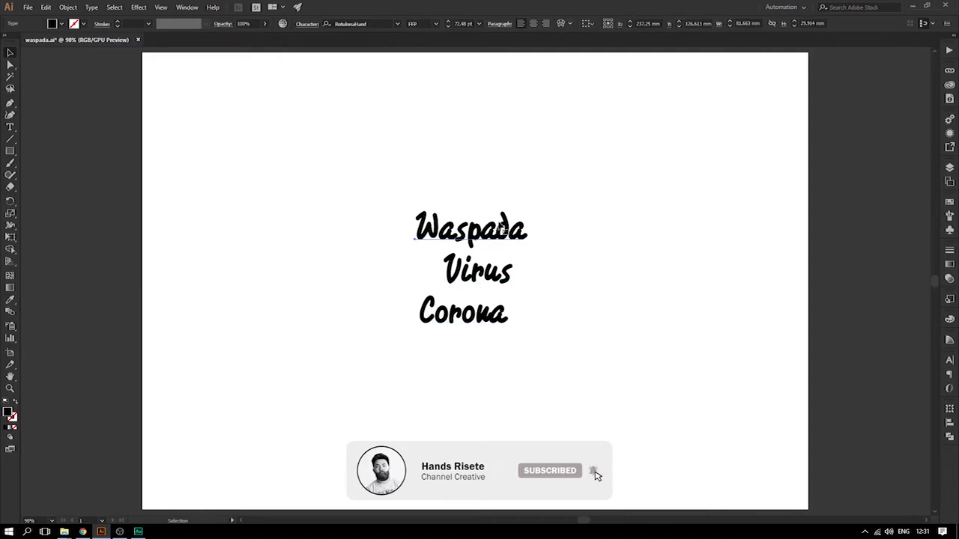
pyautogui.press('e')
pyautogui.moveTo(524, 205)
pyautogui.mouseDown()
pyautogui.moveTo(527, 275)
pyautogui.moveTo(427, 161)
pyautogui.mouseUp()
# Alt-drag a copy of all three lines off to the right of the artboard
pyautogui.click(11, 53)
pyautogui.click(258, 175)
pyautogui.moveTo(304, 182)
pyautogui.mouseDown()
pyautogui.moveTo(491, 299)
pyautogui.moveTo(817, 300)
pyautogui.mouseUp()
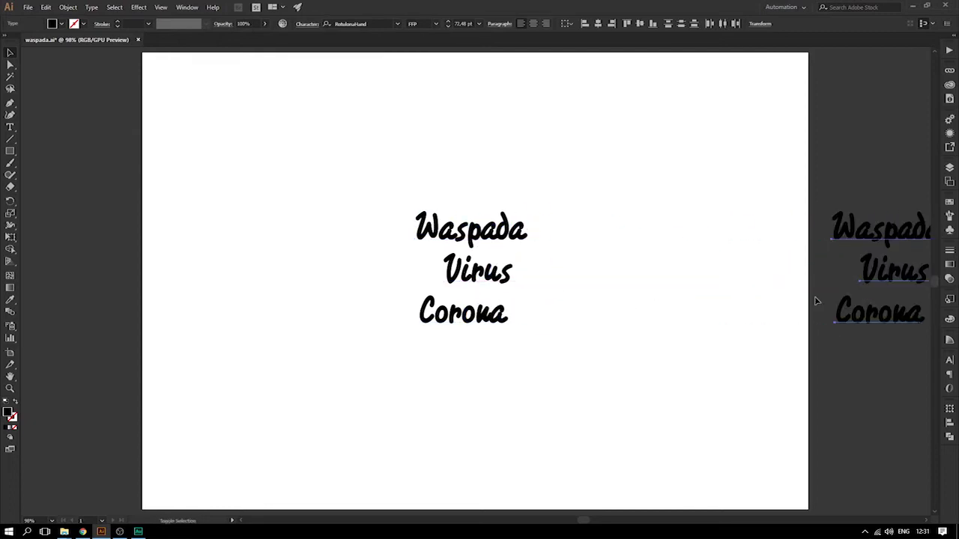
# Scale the Virus line up greatly with Free Transform
pyautogui.hscroll(2, 574, 300)
pyautogui.click(418, 278)
pyautogui.press('e')
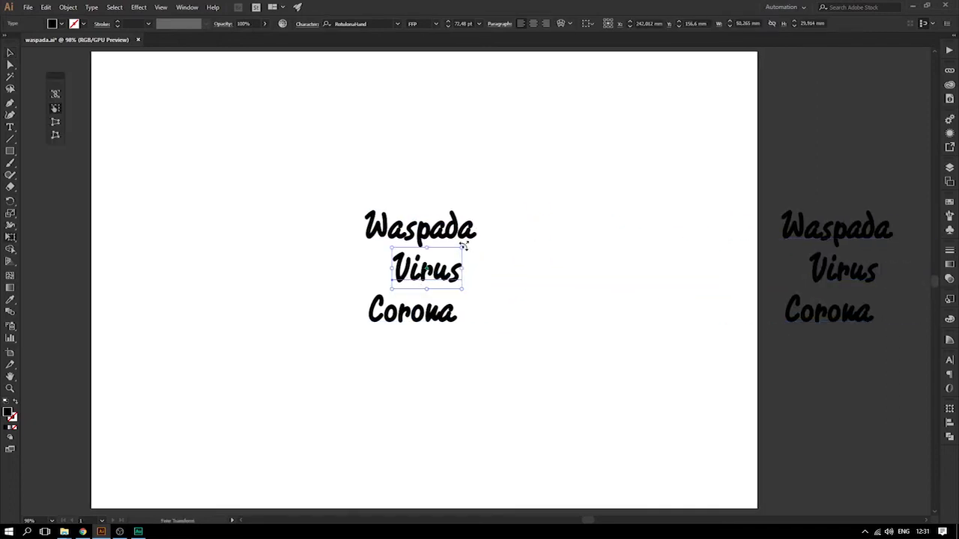
pyautogui.moveTo(464, 249); pyautogui.dragTo(589, 211)
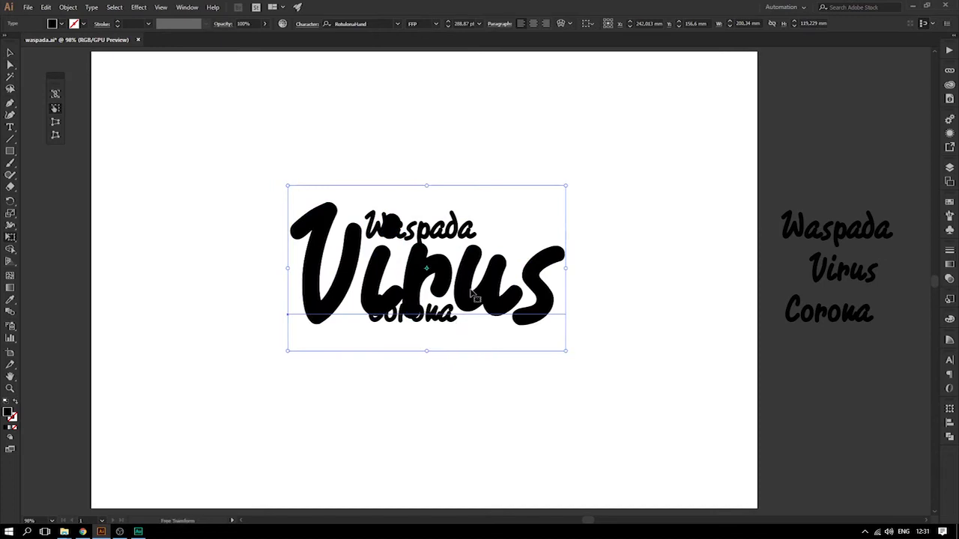
# Move Waspada up and to the right, and place Corona beneath Virus
pyautogui.click(10, 52)
pyautogui.click(26, 65)
pyautogui.moveTo(419, 313); pyautogui.dragTo(420, 360)
pyautogui.moveTo(459, 233)
pyautogui.mouseDown()
pyautogui.moveTo(483, 216)
pyautogui.moveTo(516, 229)
pyautogui.moveTo(468, 225)
pyautogui.mouseUp()
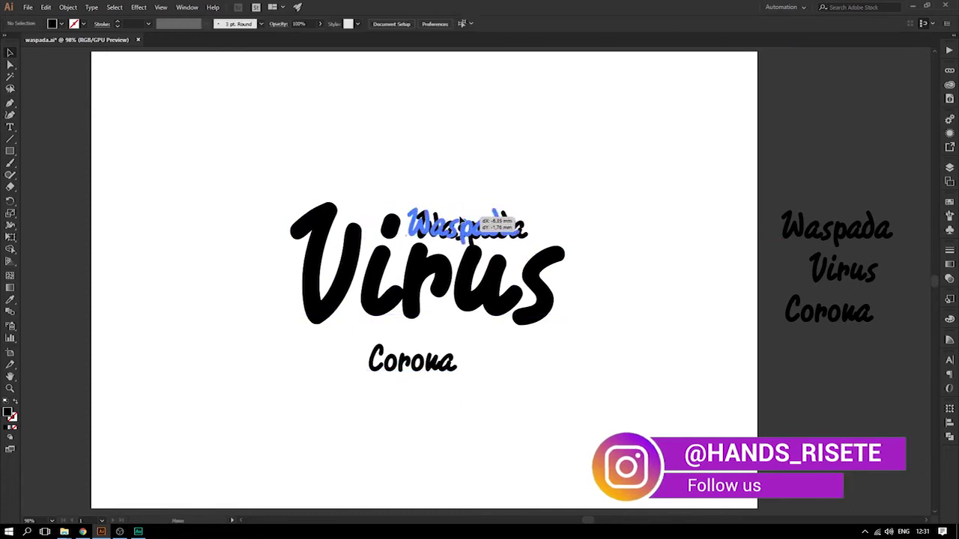
pyautogui.moveTo(440, 342)
pyautogui.mouseDown()
pyautogui.moveTo(436, 315)
pyautogui.moveTo(481, 291)
pyautogui.mouseUp()
pyautogui.press('e')
pyautogui.click(10, 52)
pyautogui.moveTo(442, 345); pyautogui.dragTo(445, 339)
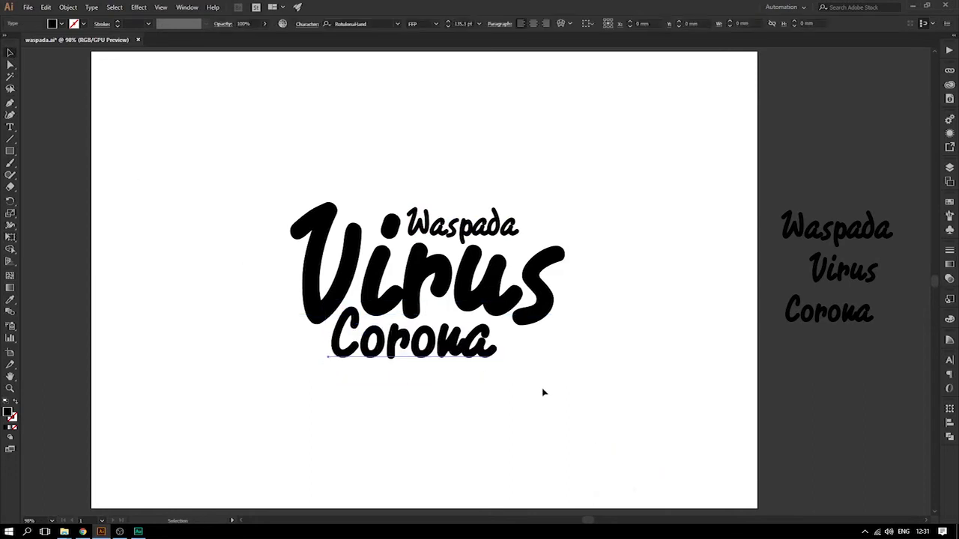
# Enlarge Corona and fit it under the big Virus
pyautogui.click(472, 350)
pyautogui.press('e')
pyautogui.moveTo(493, 375); pyautogui.dragTo(513, 380)
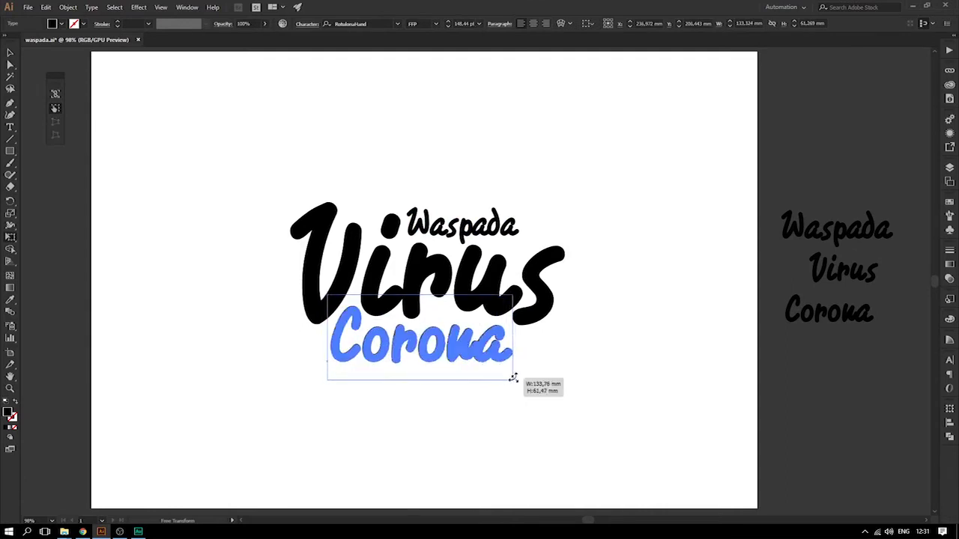
pyautogui.moveTo(509, 377); pyautogui.dragTo(520, 379)
pyautogui.moveTo(456, 354); pyautogui.dragTo(483, 362)
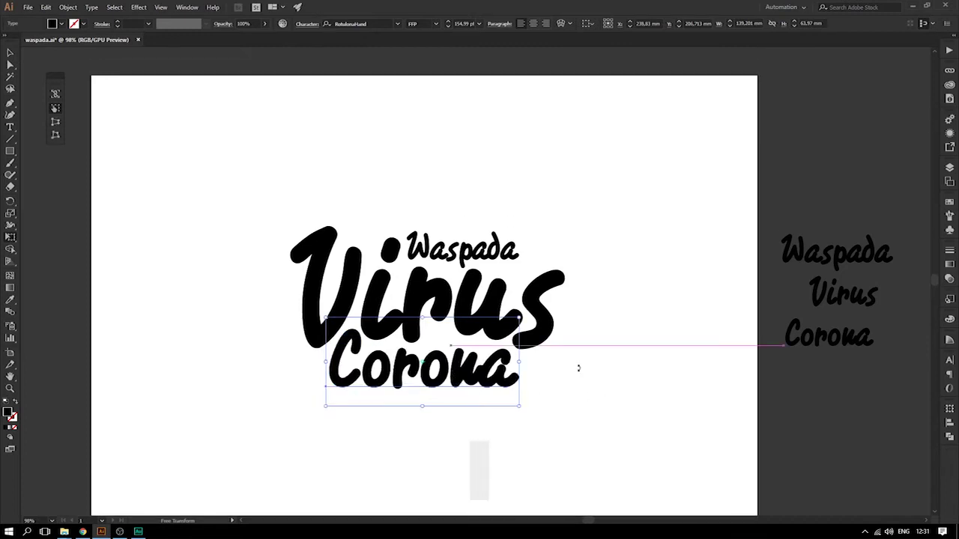
# Scale the whole lockup down and reposition it on the artboard
pyautogui.click(578, 367)
pyautogui.moveTo(319, 174); pyautogui.dragTo(279, 150)
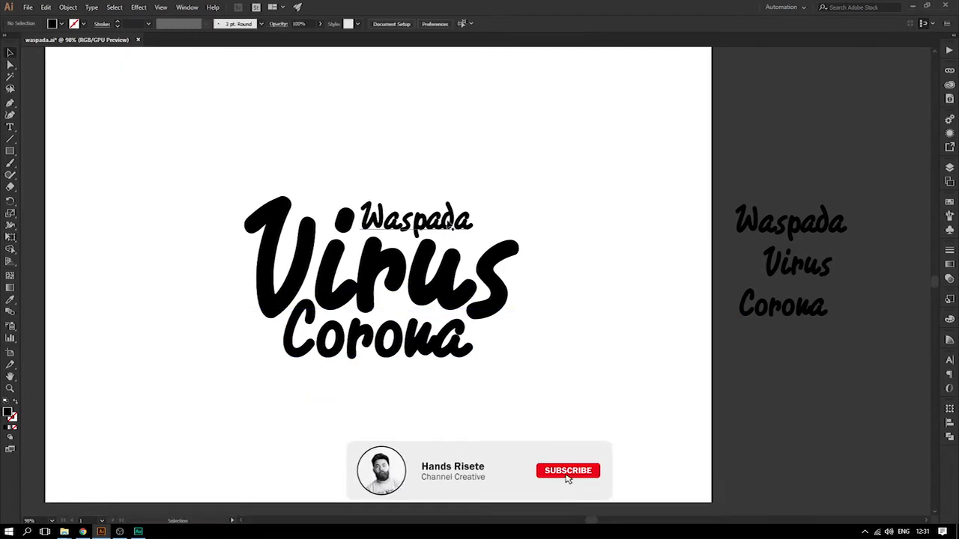
pyautogui.moveTo(215, 167); pyautogui.dragTo(593, 411)
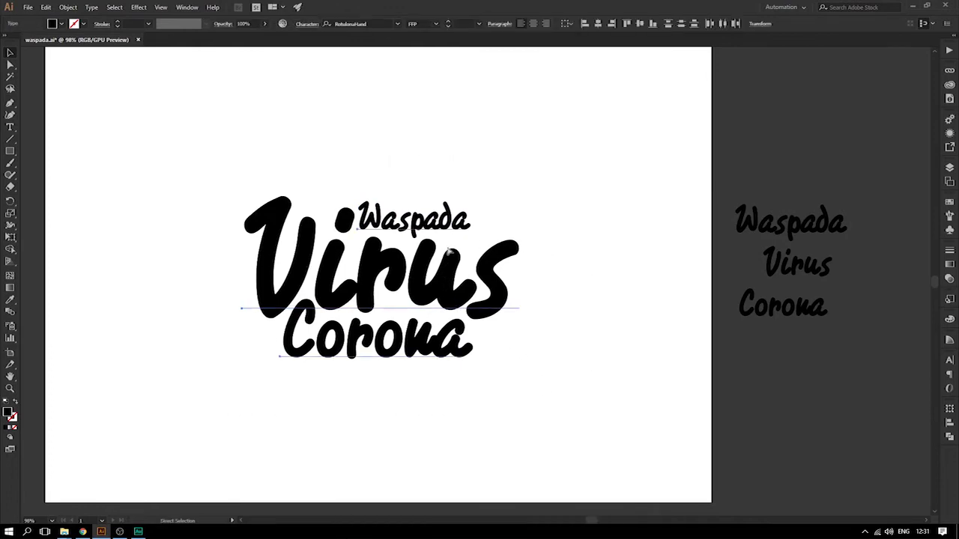
pyautogui.press('e')
pyautogui.moveTo(516, 183); pyautogui.dragTo(380, 279)
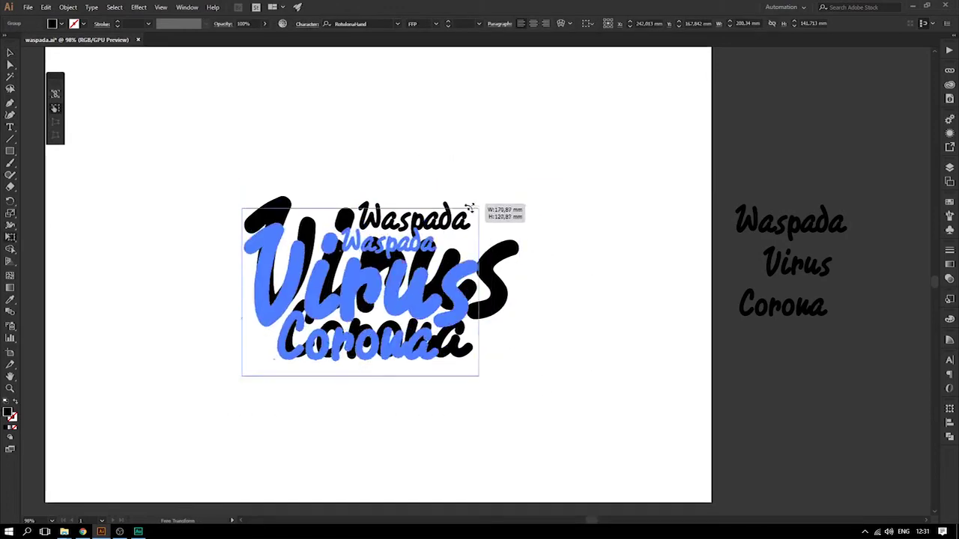
pyautogui.moveTo(300, 322)
pyautogui.mouseDown()
pyautogui.moveTo(153, 125)
pyautogui.moveTo(317, 131)
pyautogui.moveTo(444, 323)
pyautogui.mouseUp()
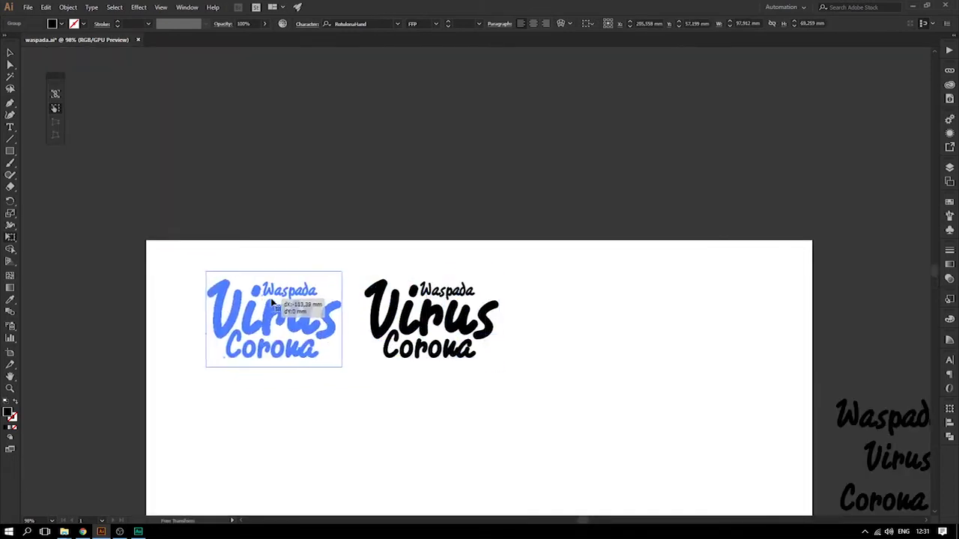
pyautogui.moveTo(445, 323)
pyautogui.mouseDown()
pyautogui.moveTo(499, 324)
pyautogui.moveTo(284, 323)
pyautogui.moveTo(538, 323)
pyautogui.mouseUp()
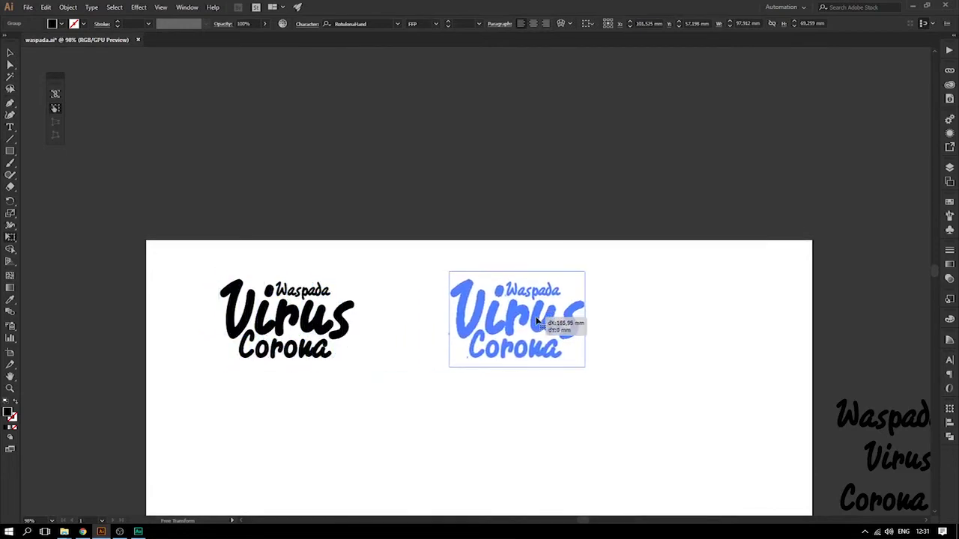
pyautogui.hotkey('ctrl', 'z')
pyautogui.click(329, 188)
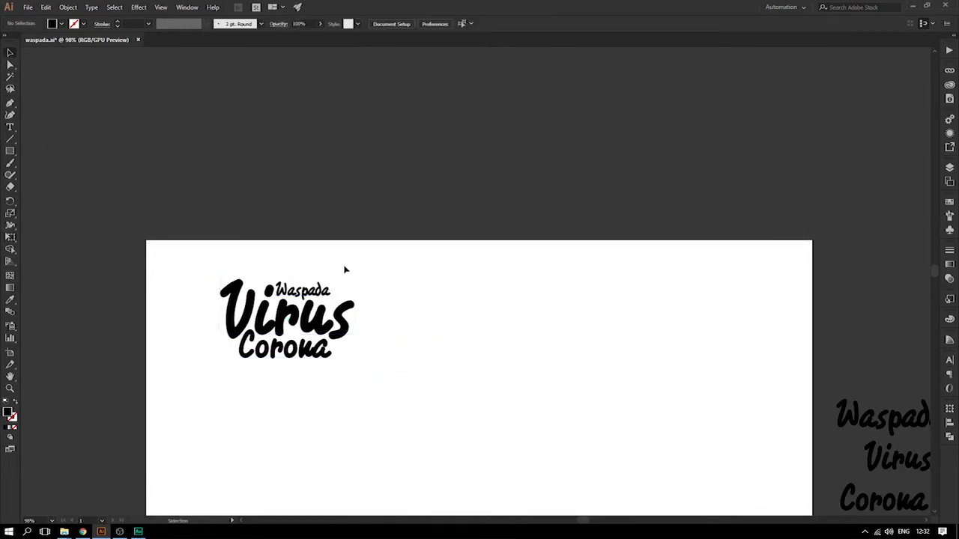
# Duplicate the lockup to the right and enter its group for editing
pyautogui.moveTo(307, 318)
pyautogui.mouseDown()
pyautogui.moveTo(501, 319)
pyautogui.moveTo(438, 324)
pyautogui.mouseUp()
pyautogui.scroll(3, 236, 261)
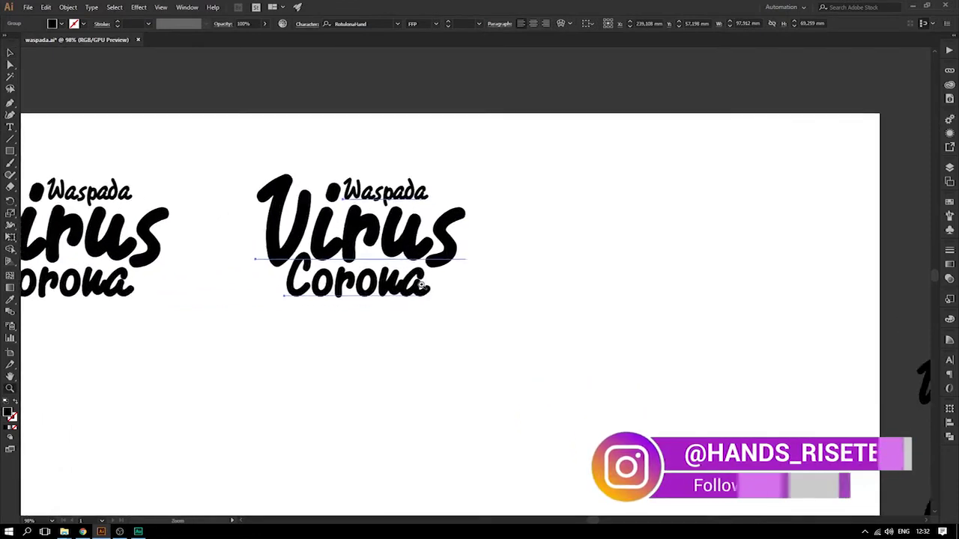
pyautogui.doubleClick(393, 188)
# Try script fonts on Waspada, entering Rouge Script and landing on Seattle Sans
pyautogui.click(339, 25)
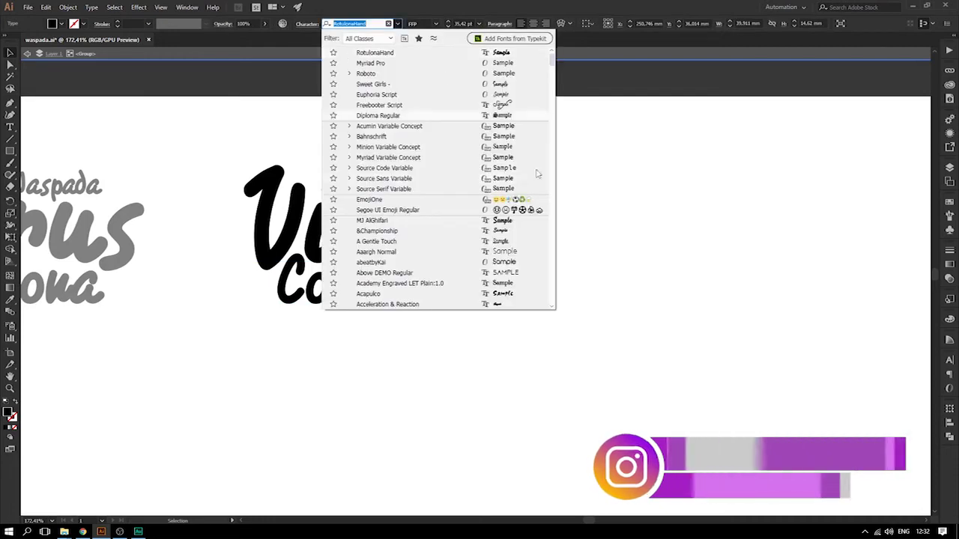
pyautogui.press('Escape')
pyautogui.click(368, 24)
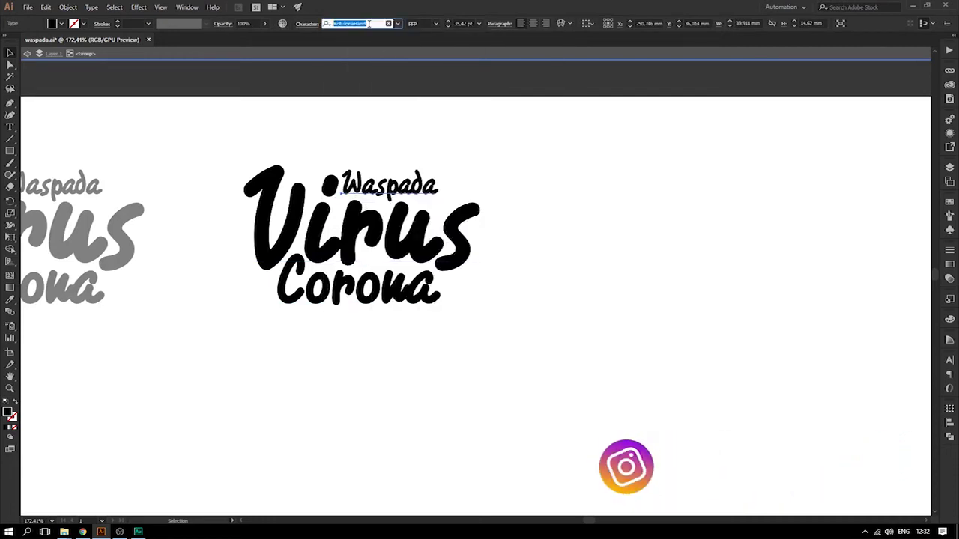
pyautogui.write('Rouge Script')
pyautogui.press('Return')
pyautogui.press('Down')
pyautogui.press('Down')
pyautogui.press('Down')
pyautogui.press('Down')
pyautogui.press('Down')
pyautogui.press('Down')
pyautogui.press('Down')
pyautogui.press('Down')
pyautogui.press('Down')
pyautogui.press('Down')
pyautogui.press('Down')
pyautogui.press('Up')
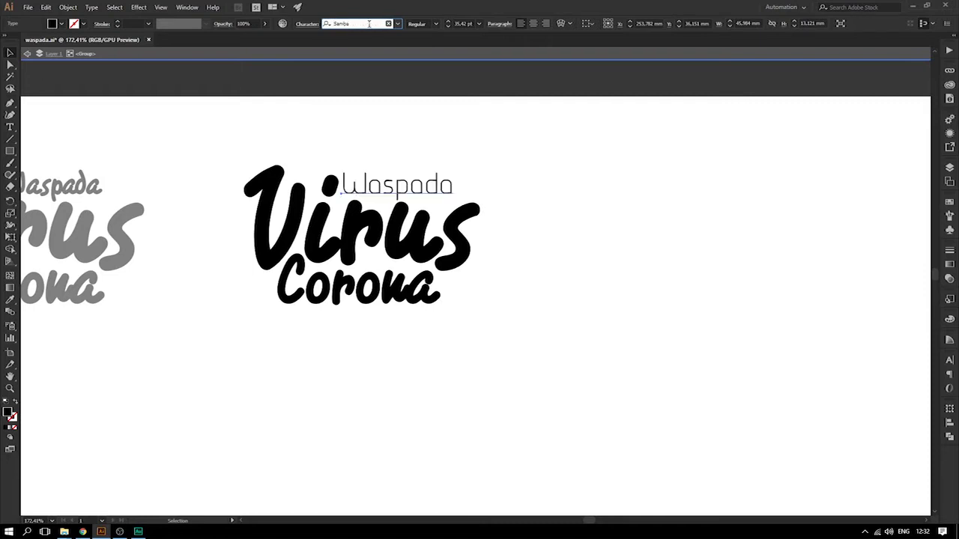
pyautogui.press('Down')
pyautogui.press('Down')
pyautogui.press('Down')
pyautogui.press('Down')
pyautogui.press('Down')
pyautogui.press('Down')
pyautogui.press('Down')
pyautogui.press('Down')
pyautogui.press('Down')
pyautogui.press('Down')
pyautogui.press('Down')
pyautogui.press('Down')
pyautogui.press('Down')
pyautogui.press('Down')
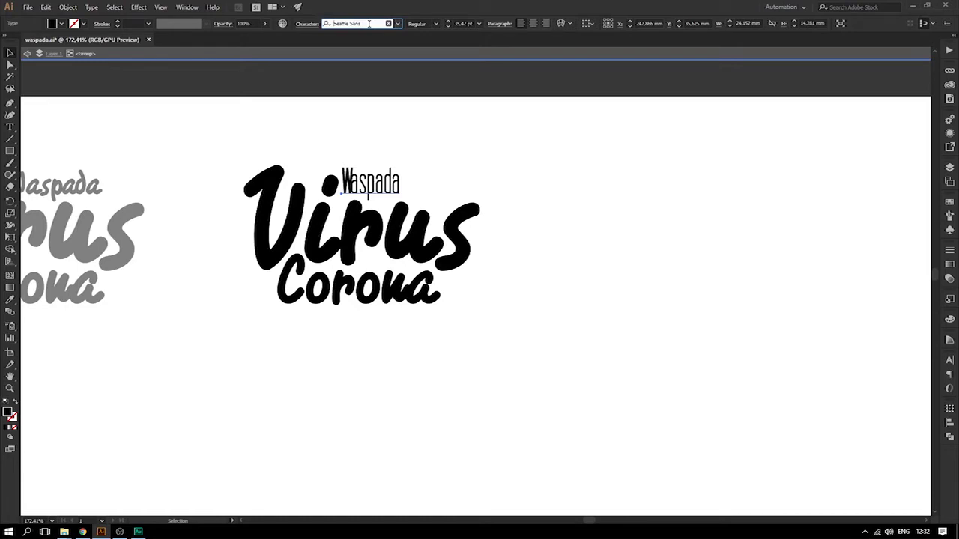
pyautogui.write('t')
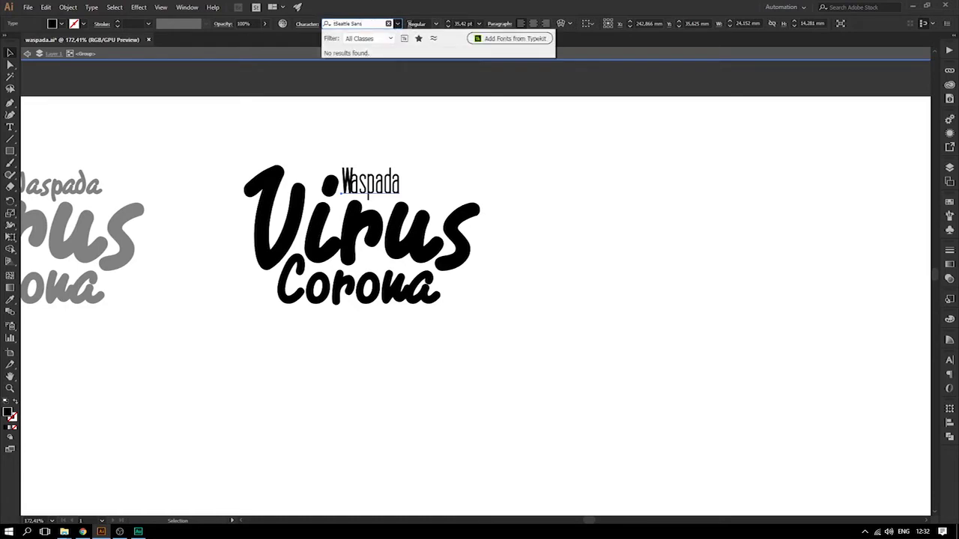
pyautogui.press('Escape')
pyautogui.click(397, 23)
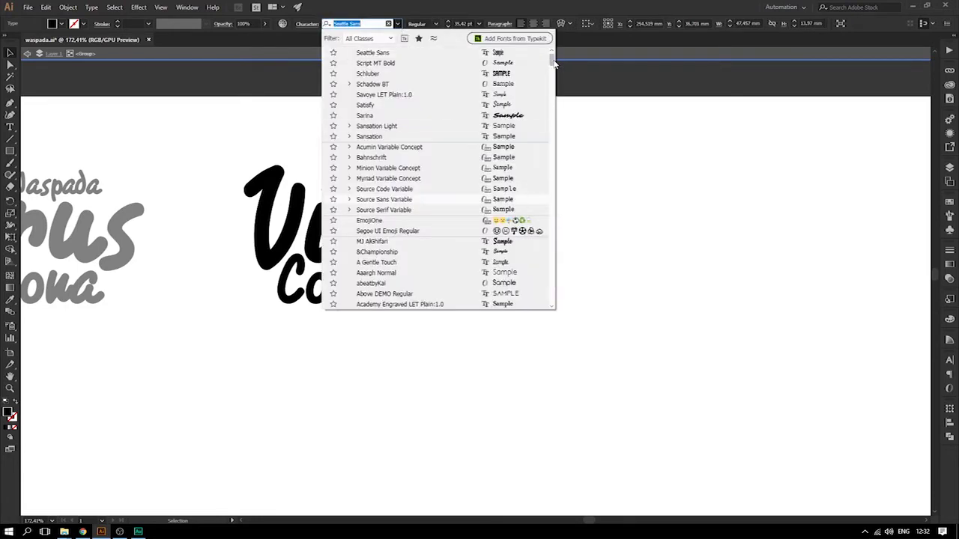
pyautogui.click(405, 52)
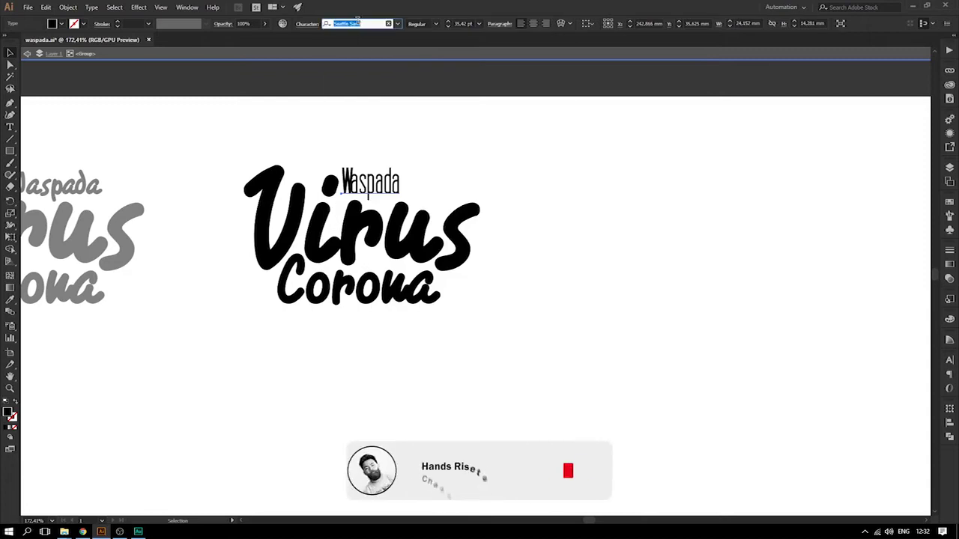
# Step through more fonts for Waspada, settling on Reality Sunday
pyautogui.press('Up')
pyautogui.press('Up')
pyautogui.press('Up')
pyautogui.press('Up')
pyautogui.press('Up')
pyautogui.press('Up')
pyautogui.press('Up')
pyautogui.press('Up')
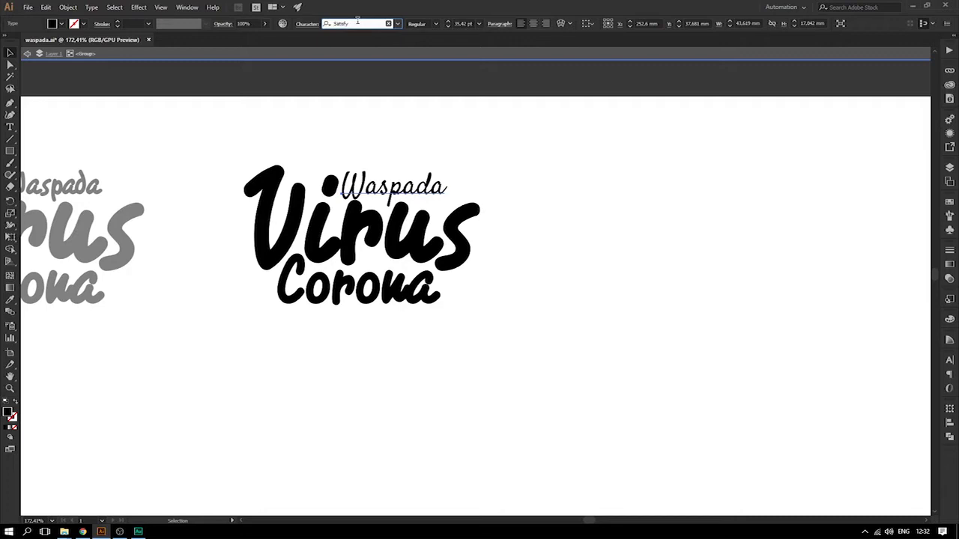
pyautogui.press('Up')
pyautogui.press('Up')
pyautogui.press('Up')
pyautogui.press('Up')
pyautogui.press('Up')
pyautogui.press('Up')
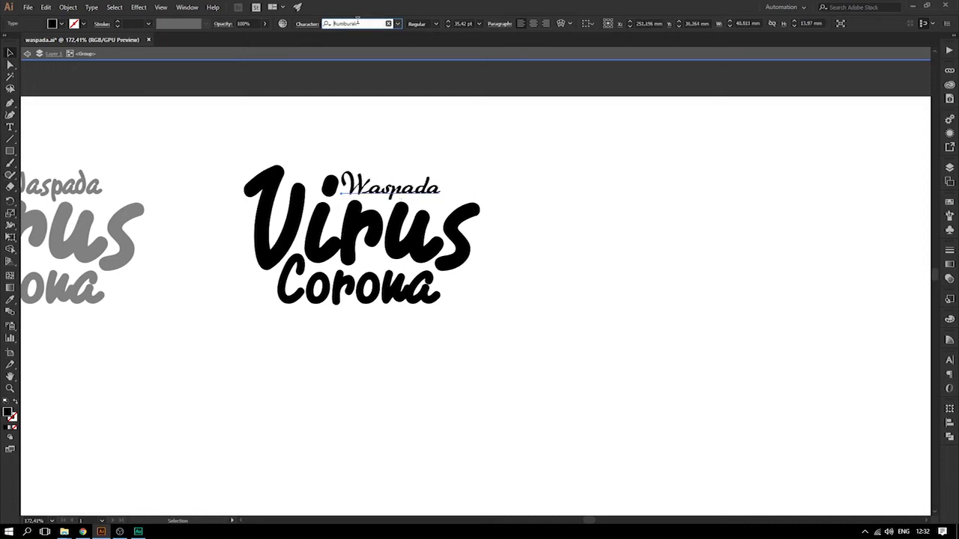
pyautogui.press('Up')
pyautogui.press('Up')
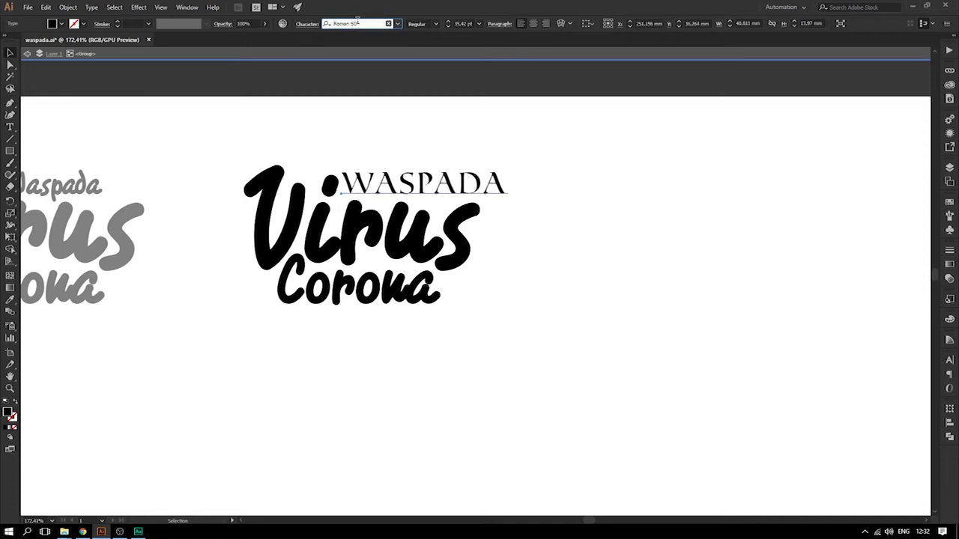
pyautogui.press('Up')
pyautogui.press('Up')
pyautogui.press('Up')
pyautogui.press('Up')
pyautogui.press('Up')
pyautogui.press('Up')
pyautogui.press('Up')
pyautogui.press('Up')
pyautogui.press('Up')
pyautogui.press('Up')
pyautogui.press('Up')
pyautogui.press('Up')
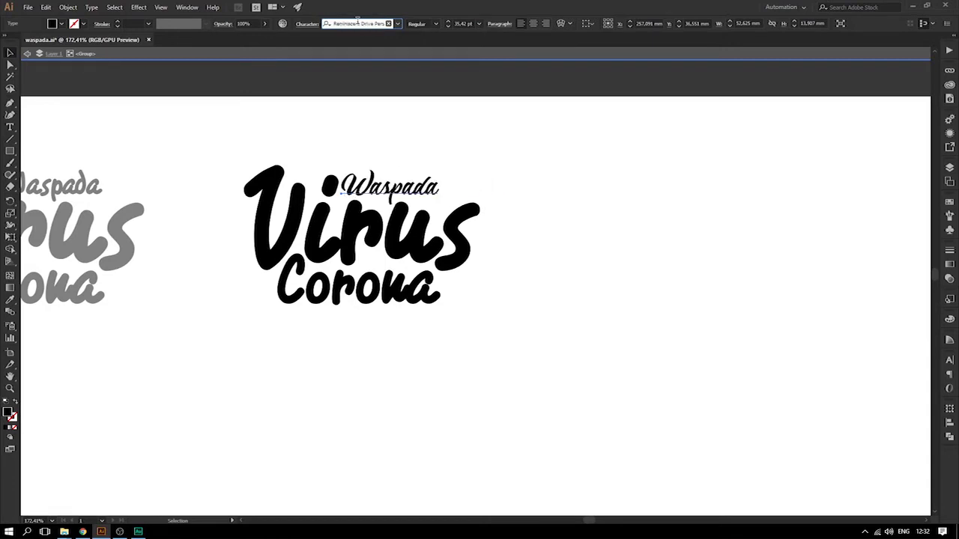
pyautogui.press('Down')
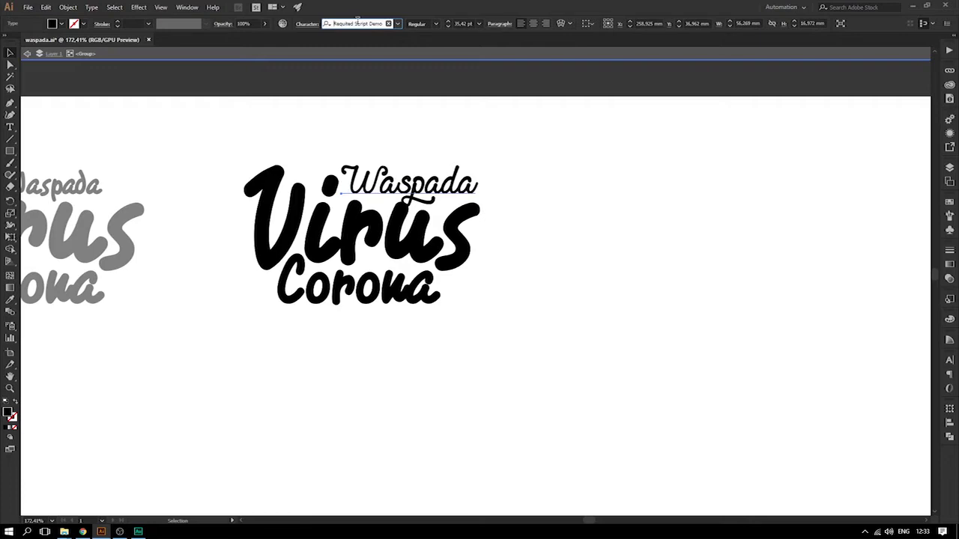
pyautogui.press('Up')
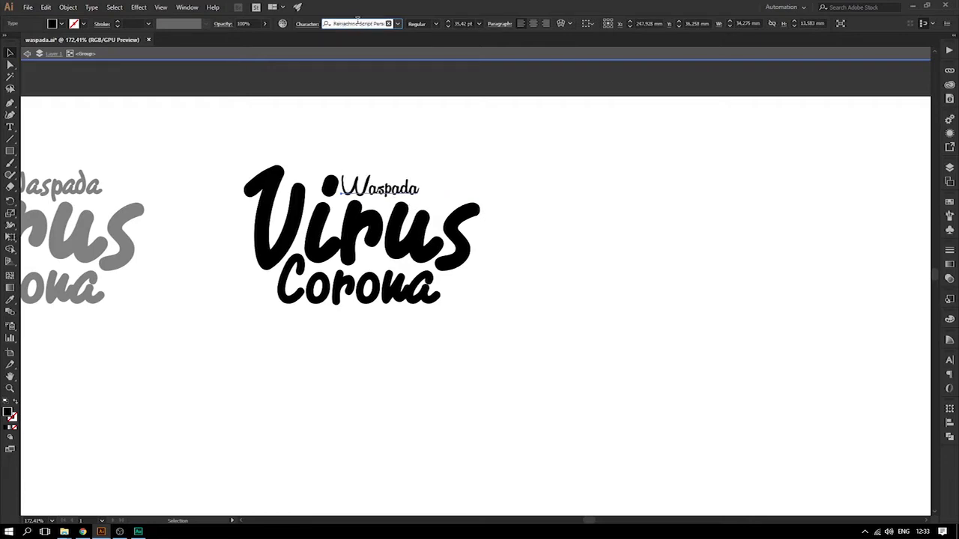
pyautogui.press('Up')
pyautogui.press('Up')
pyautogui.press('Up')
pyautogui.press('Up')
pyautogui.press('Up')
pyautogui.press('Up')
pyautogui.press('Up')
pyautogui.press('Up')
pyautogui.press('Up')
pyautogui.press('Down')
pyautogui.press('Up')
pyautogui.press('Up')
pyautogui.press('Up')
pyautogui.press('Up')
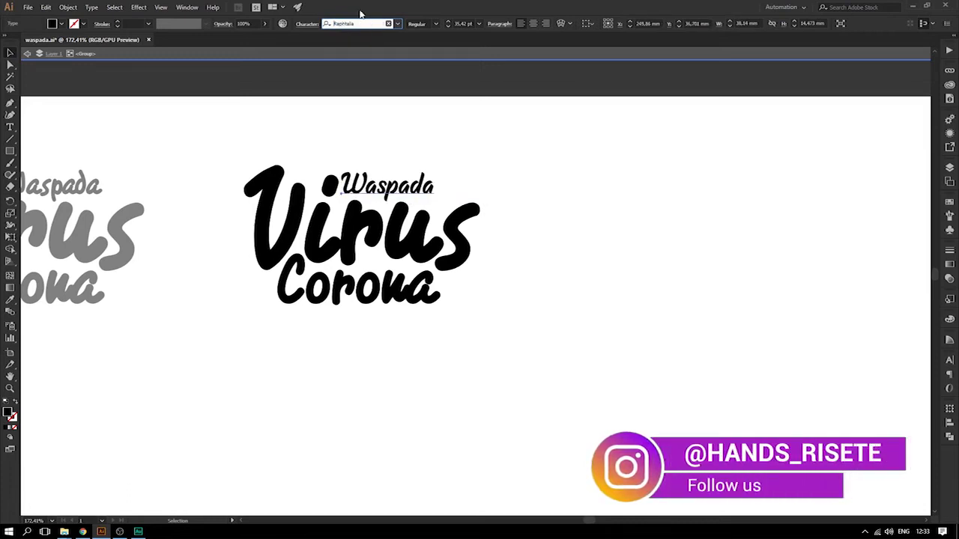
# Enlarge the Waspada word slightly with Free Transform, then deselect
pyautogui.rightClick(429, 184)
pyautogui.press('Escape')
pyautogui.press('e')
pyautogui.moveTo(460, 204)
pyautogui.mouseDown()
pyautogui.moveTo(479, 217)
pyautogui.moveTo(471, 210)
pyautogui.mouseUp()
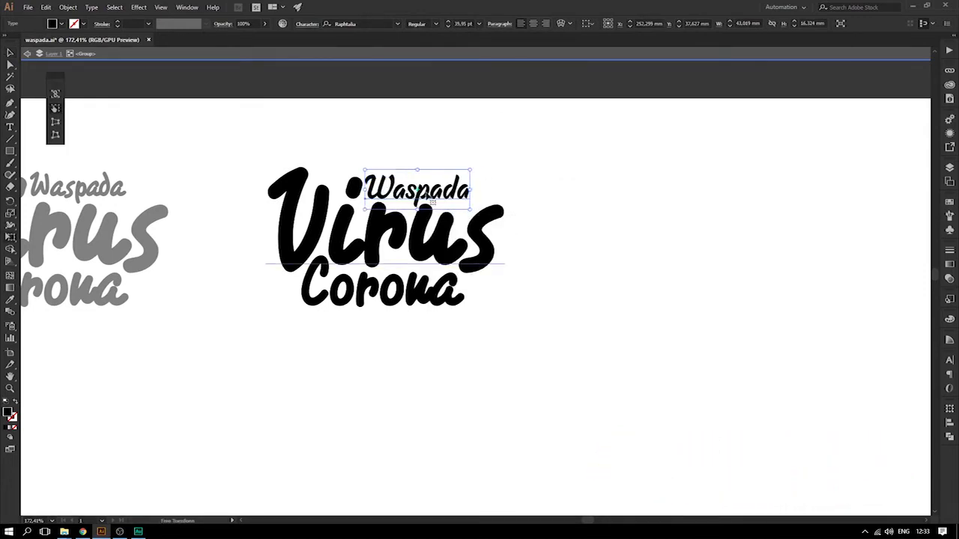
pyautogui.click(424, 197)
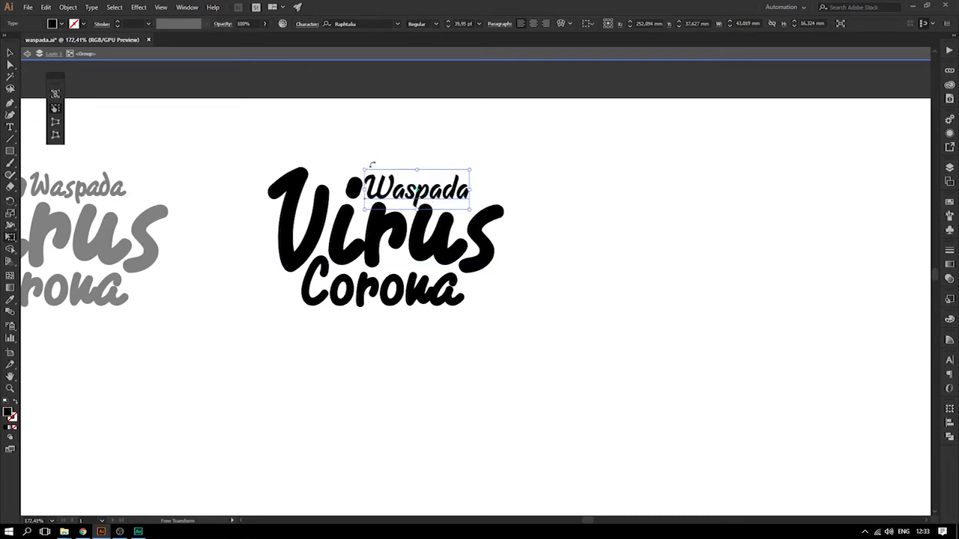
pyautogui.moveTo(365, 169); pyautogui.dragTo(368, 172)
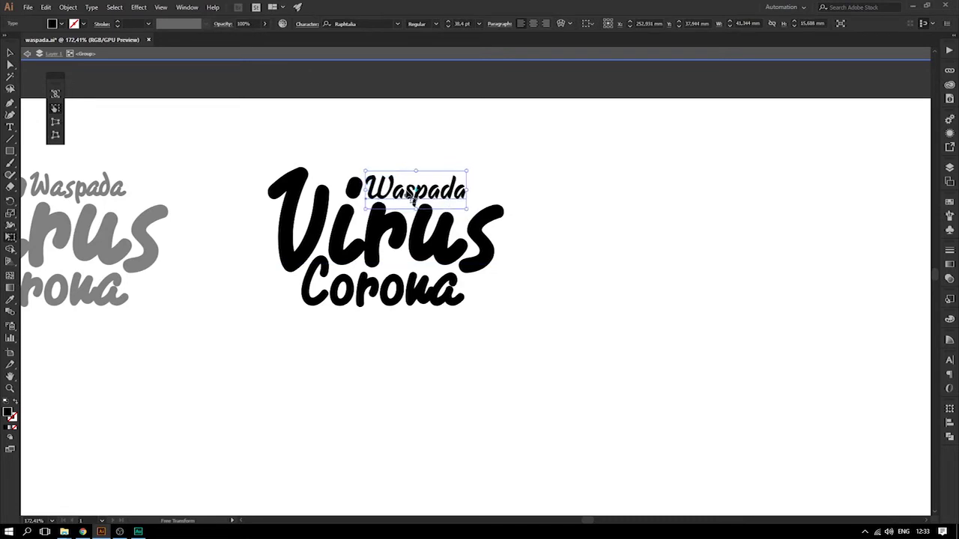
pyautogui.click(265, 137)
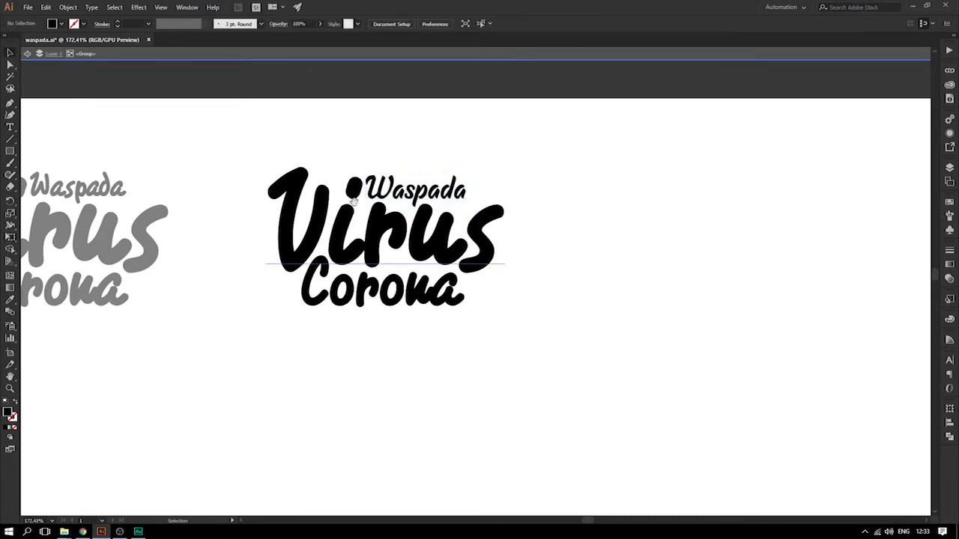
# Give Corona a bold upright typeface from the Control bar font list
pyautogui.scroll(-1, 337, 188)
pyautogui.moveTo(442, 264); pyautogui.dragTo(396, 279)
pyautogui.hotkey('ctrl', 'z')
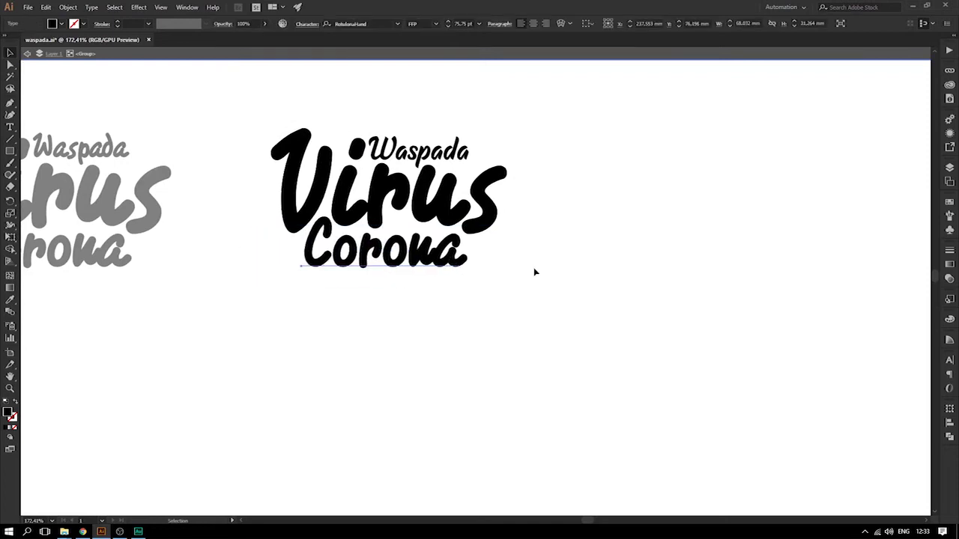
pyautogui.hotkey('ctrl', 'r')
pyautogui.click(364, 23)
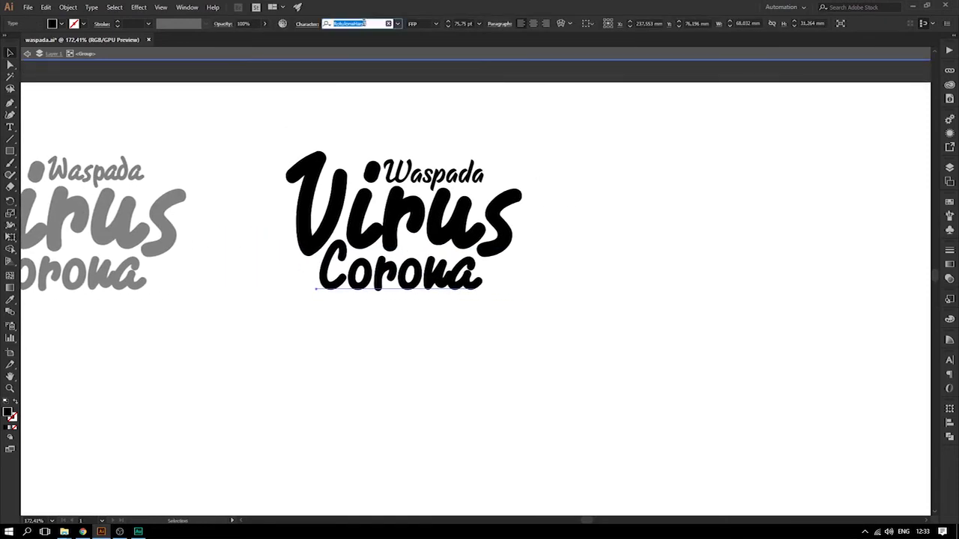
pyautogui.press('Down')
pyautogui.press('Down')
pyautogui.press('Down')
pyautogui.press('Down')
pyautogui.press('Down')
pyautogui.press('Down')
pyautogui.press('Down')
pyautogui.press('Down')
pyautogui.press('Down')
pyautogui.press('Down')
pyautogui.press('Down')
pyautogui.press('Down')
pyautogui.press('Down')
pyautogui.press('Down')
pyautogui.press('Down')
pyautogui.press('Down')
pyautogui.press('Down')
pyautogui.press('Down')
pyautogui.press('Down')
pyautogui.press('Up')
pyautogui.press('Up')
pyautogui.press('Up')
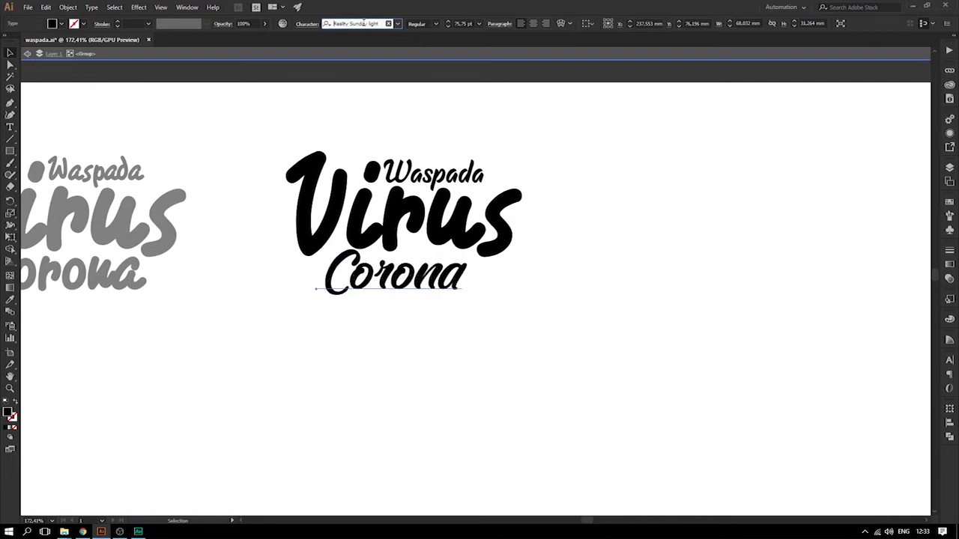
pyautogui.press('Up')
pyautogui.press('Up')
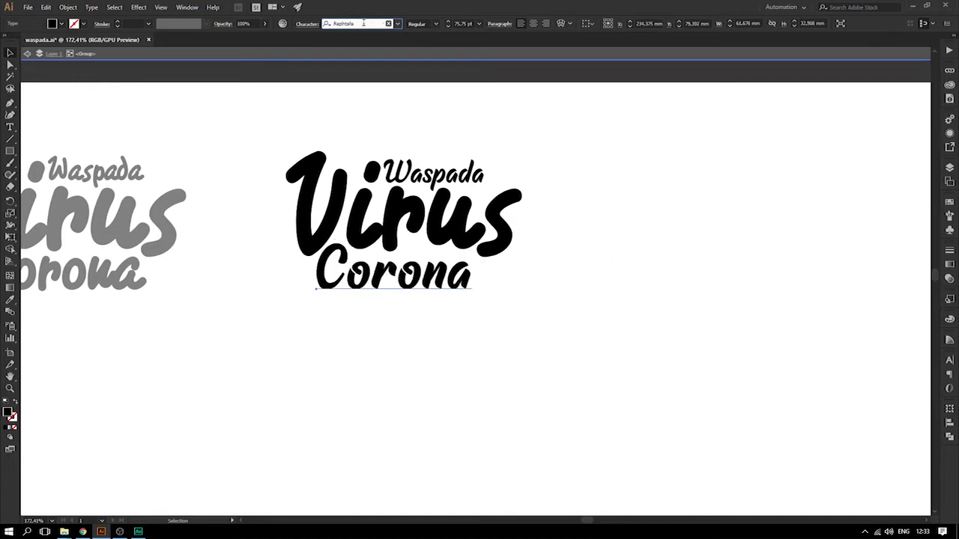
pyautogui.press('Up')
pyautogui.press('Up')
pyautogui.press('Up')
pyautogui.press('Up')
pyautogui.press('Up')
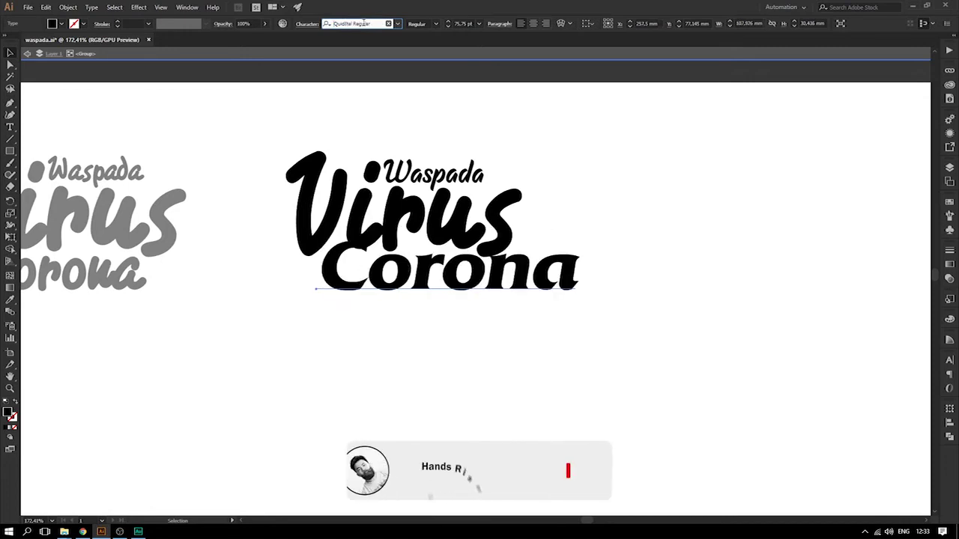
pyautogui.press('Escape')
# Shrink Corona to fit under Virus, exit the group and zoom out
pyautogui.press('e')
pyautogui.moveTo(578, 232); pyautogui.dragTo(514, 246)
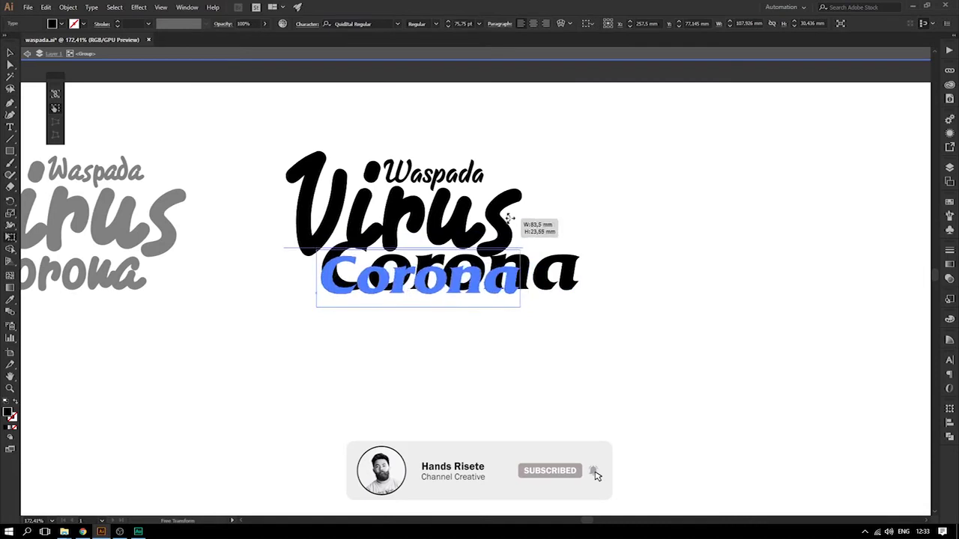
pyautogui.moveTo(477, 292); pyautogui.dragTo(478, 281)
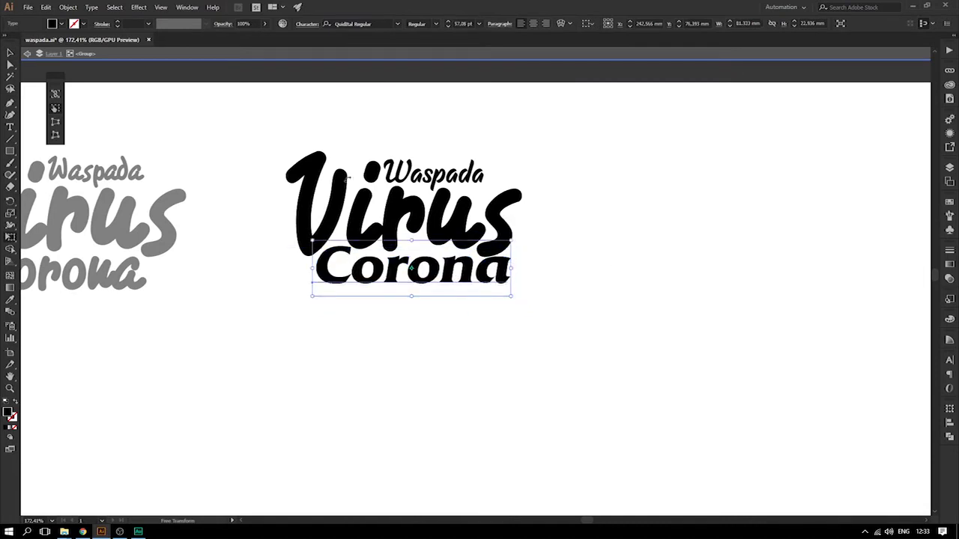
pyautogui.click(6, 54)
pyautogui.click(514, 196)
pyautogui.moveTo(378, 174); pyautogui.dragTo(558, 183)
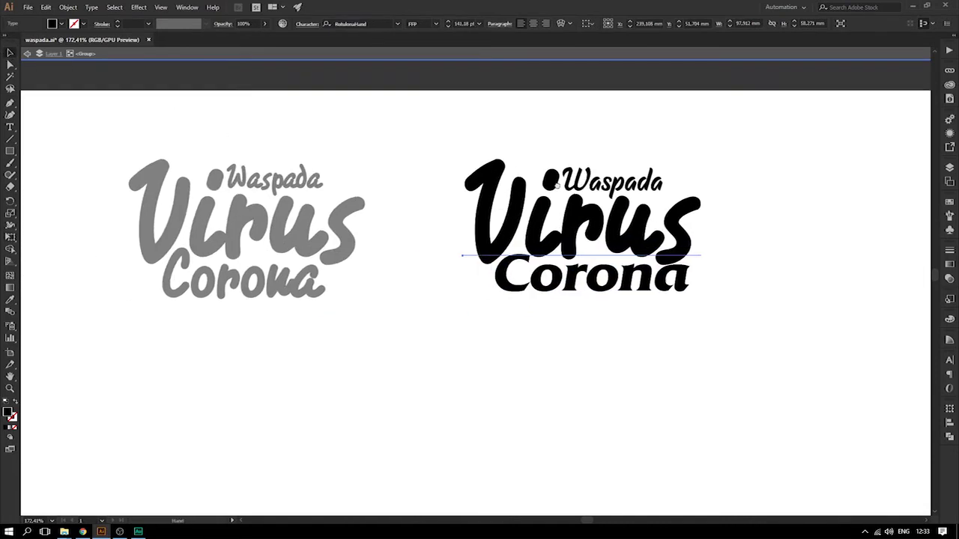
pyautogui.doubleClick(326, 140)
pyautogui.hotkey('ctrl', '1')
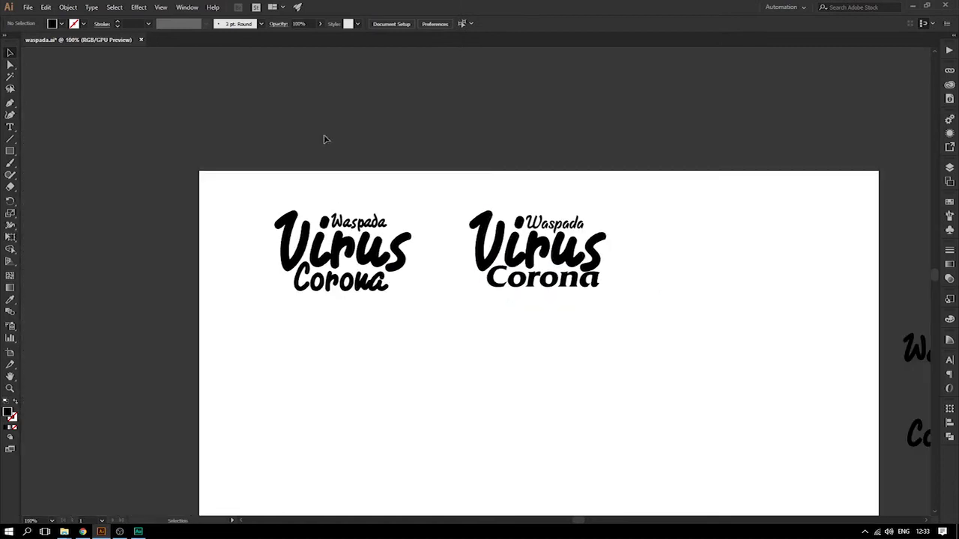
# Switch the right lockup's Corona to a slanted brush-script font
pyautogui.hscroll(2, 315, 156)
pyautogui.scroll(-1, 314, 156)
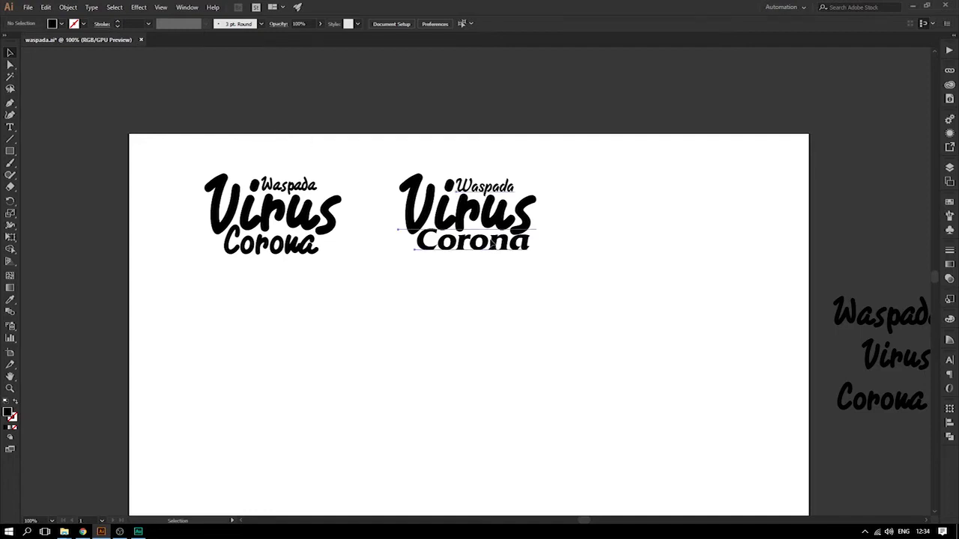
pyautogui.doubleClick(516, 249)
pyautogui.doubleClick(519, 250)
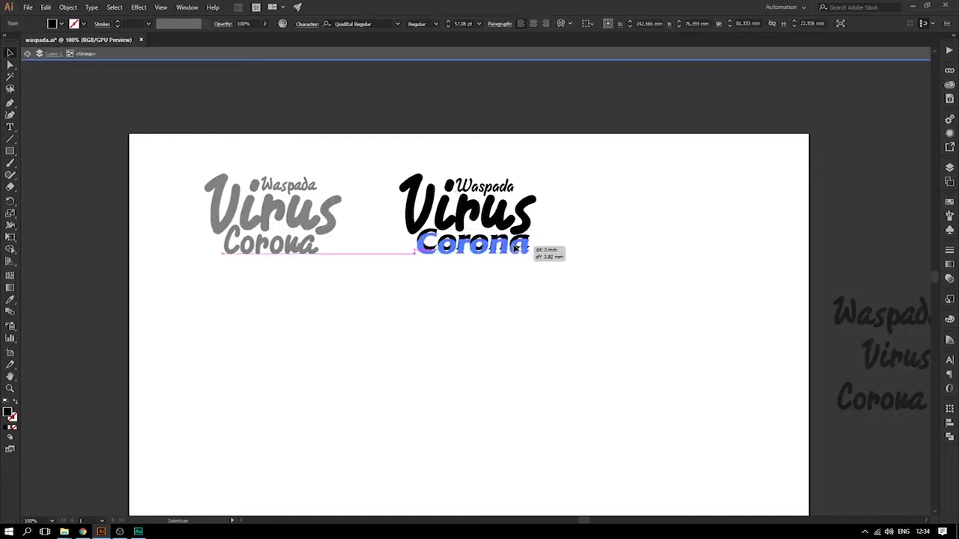
pyautogui.click(352, 24)
pyautogui.press('Up')
pyautogui.press('Up')
pyautogui.press('Up')
pyautogui.press('Up')
pyautogui.press('Up')
pyautogui.press('Up')
pyautogui.press('Up')
pyautogui.press('Down')
pyautogui.press('Down')
pyautogui.press('Down')
pyautogui.press('Down')
pyautogui.press('Down')
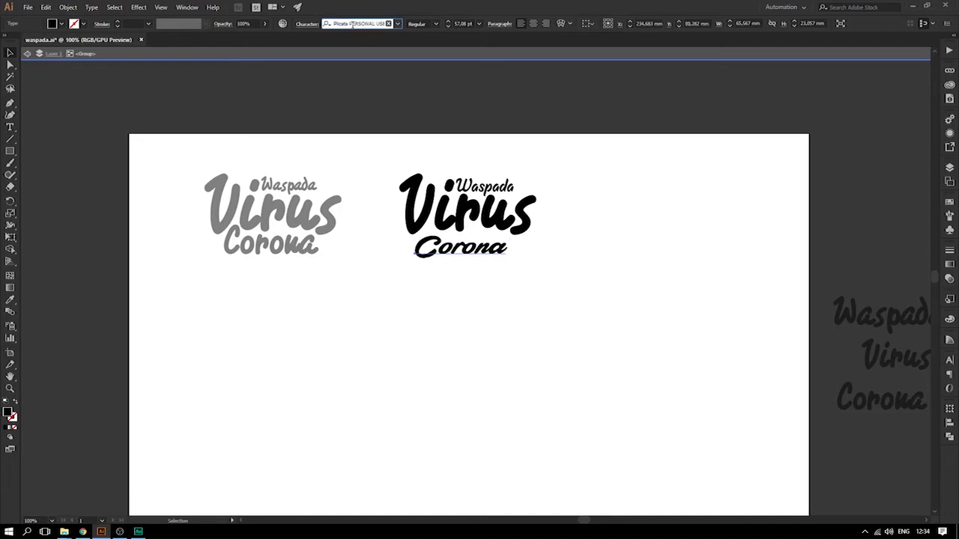
pyautogui.press('Escape')
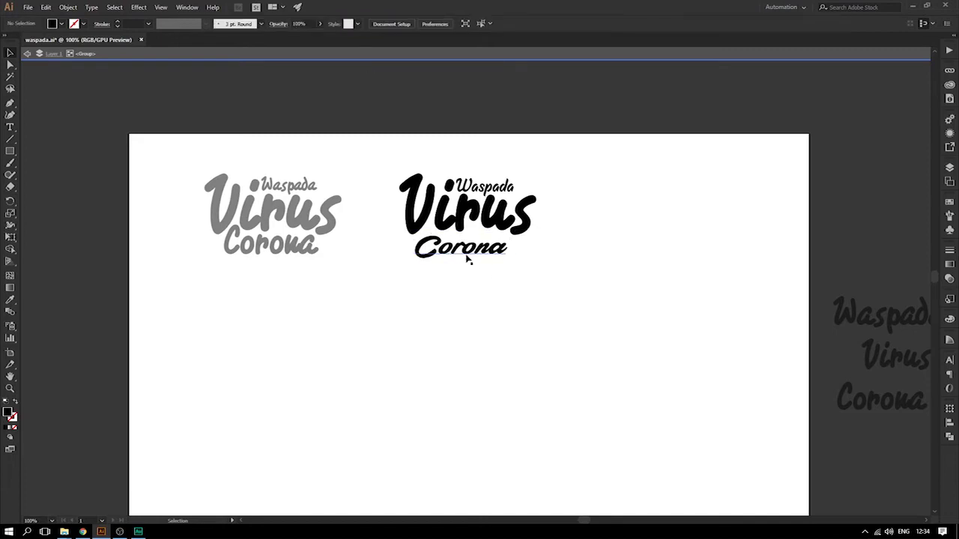
# Widen Corona to span beneath Virus, then leave the group
pyautogui.press('e')
pyautogui.moveTo(511, 229); pyautogui.dragTo(525, 227)
pyautogui.moveTo(465, 255); pyautogui.dragTo(465, 252)
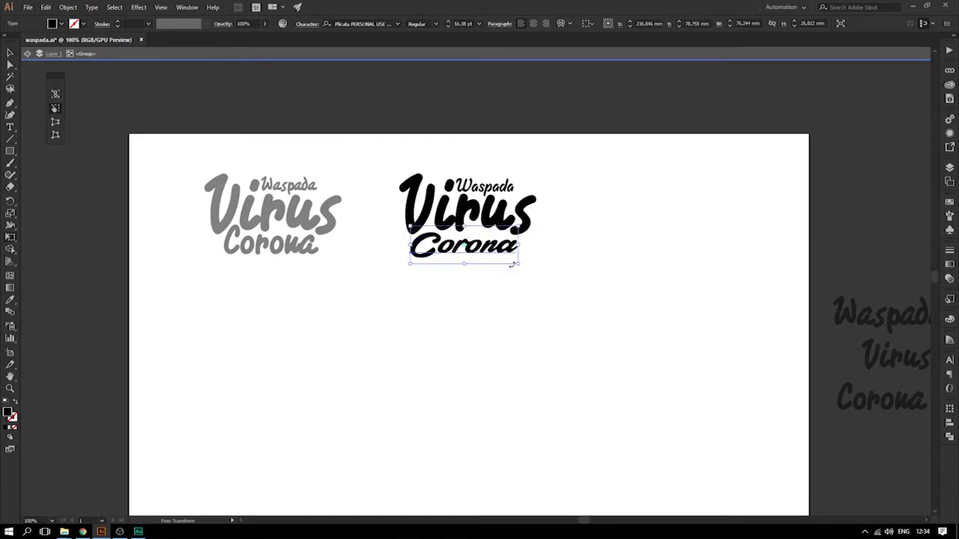
pyautogui.click(9, 52)
pyautogui.click(242, 128)
pyautogui.click(469, 255)
pyautogui.click(115, 7)
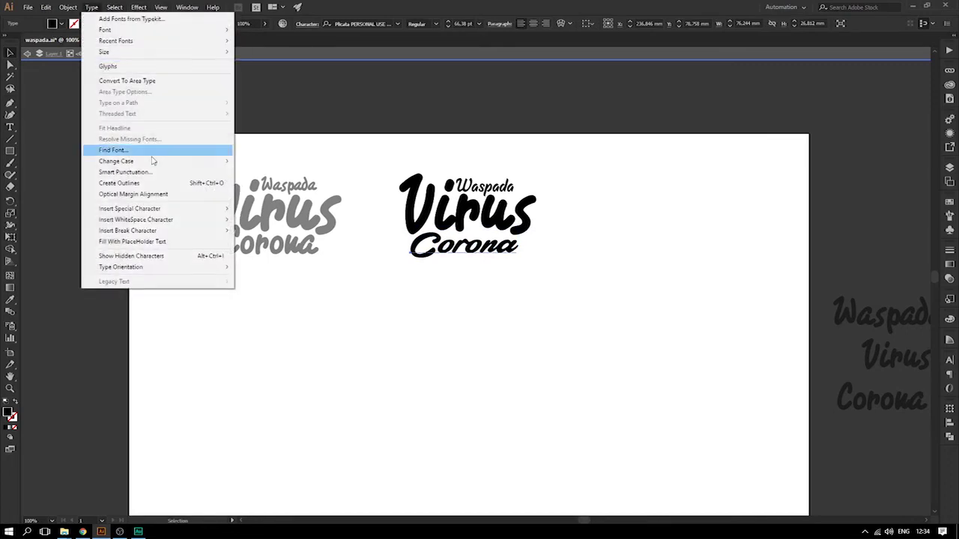
pyautogui.click(283, 173)
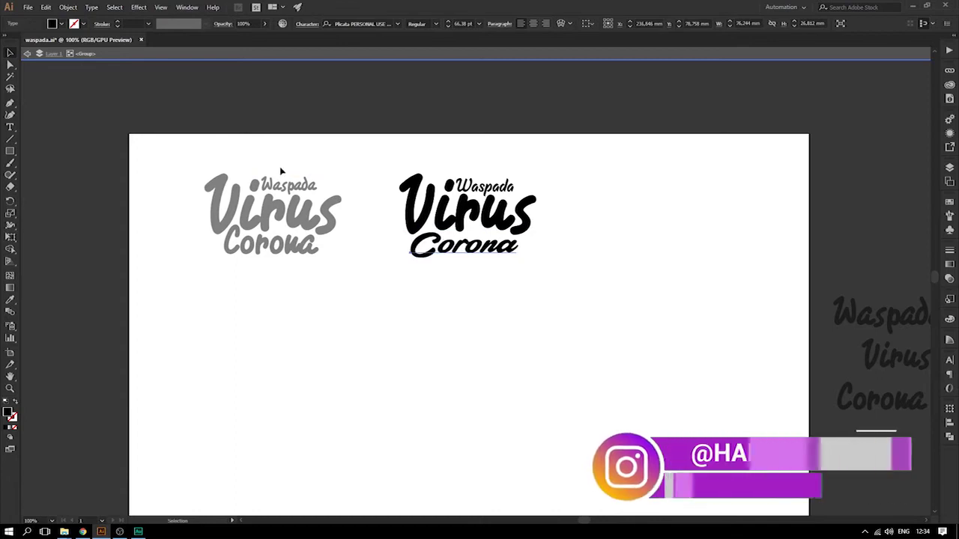
pyautogui.press('Escape')
# Zoom in on both lockups, try a lowercase v in the right Virus, then revert it
pyautogui.press('z')
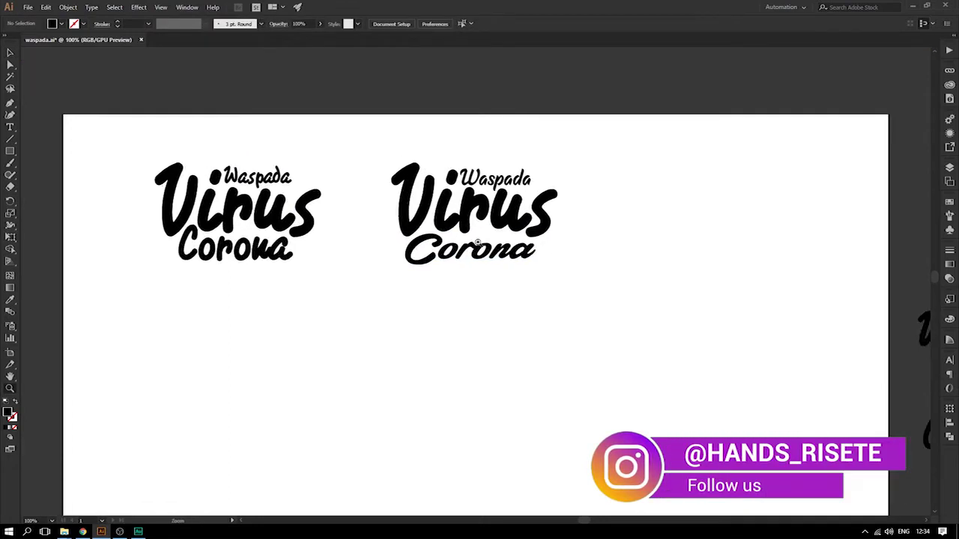
pyautogui.click(437, 224)
pyautogui.click(10, 127)
pyautogui.moveTo(431, 195); pyautogui.dragTo(343, 184)
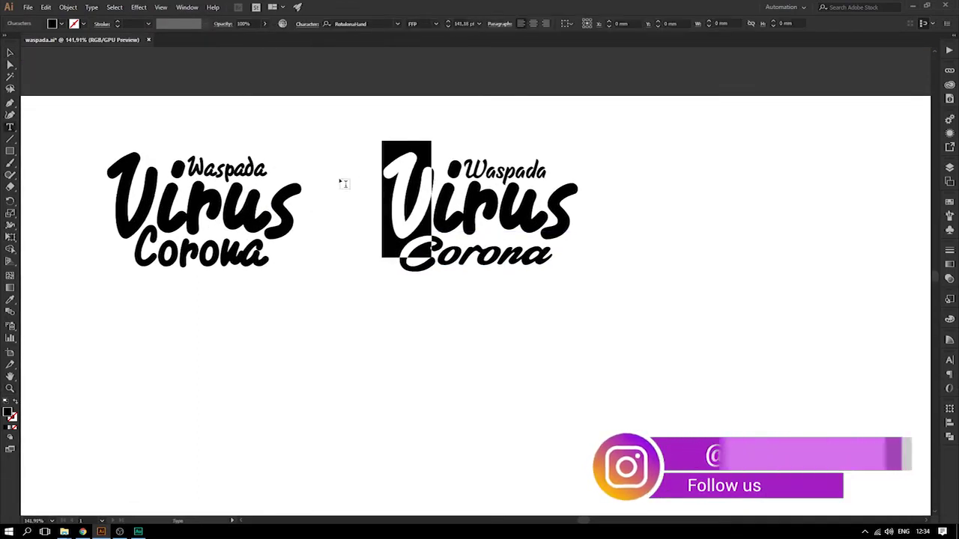
pyautogui.write('v')
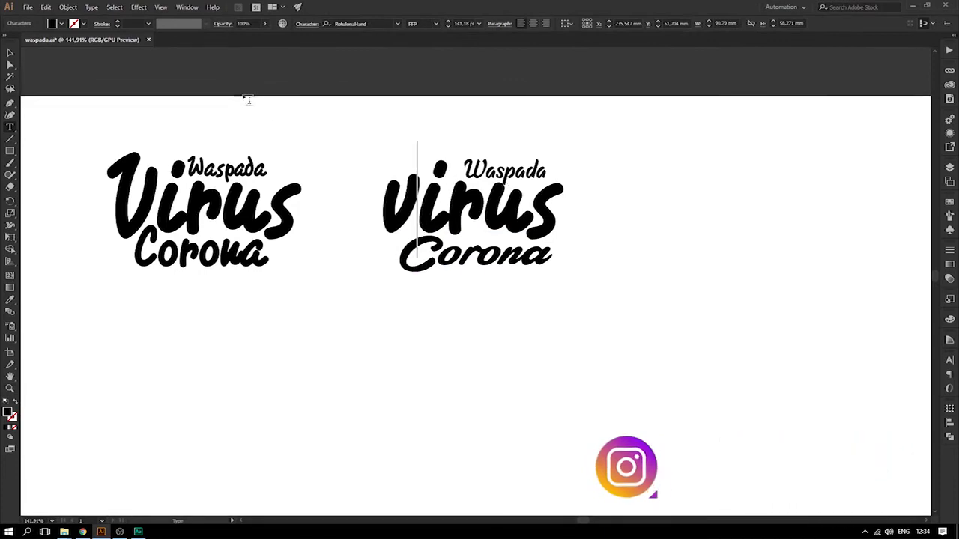
pyautogui.press('Escape')
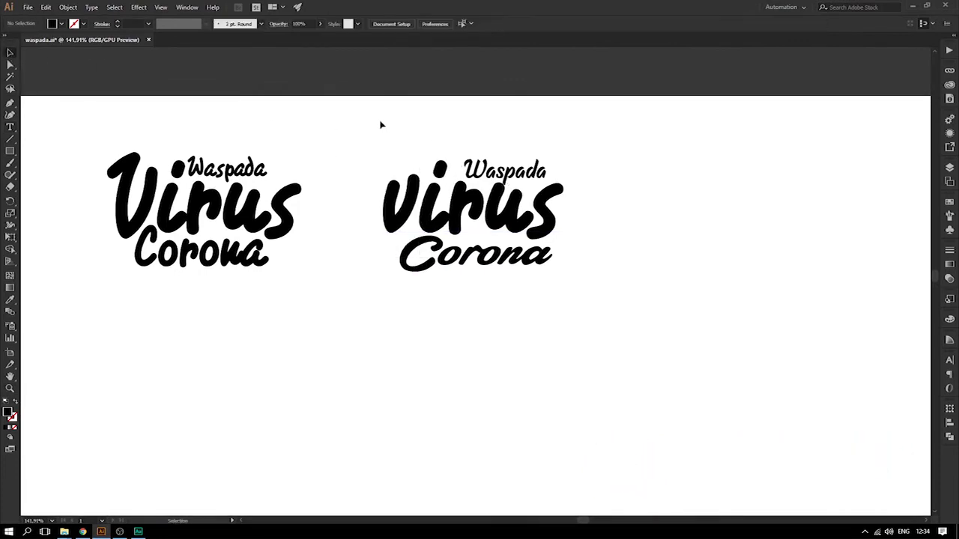
pyautogui.hotkey('ctrl', 'z')
# Shift the right lockup slightly to the right
pyautogui.scroll(-1, 476, 123)
pyautogui.moveTo(487, 150); pyautogui.dragTo(499, 150)
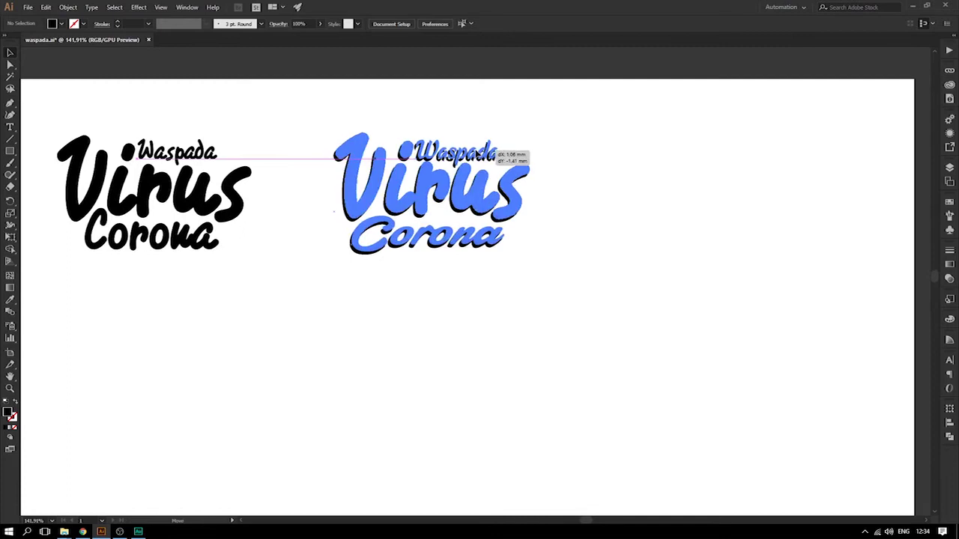
pyautogui.rightClick(479, 154)
pyautogui.click(720, 239)
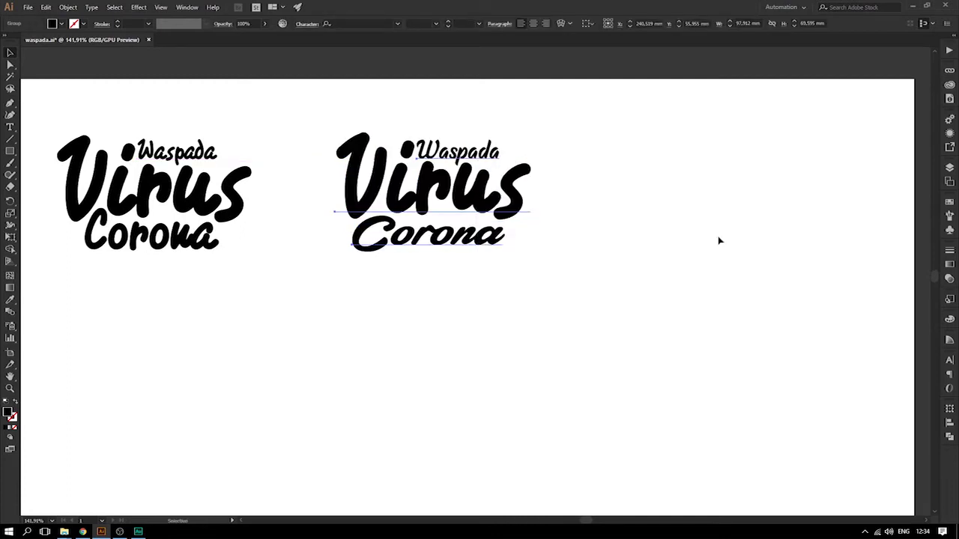
# Enlarge the right lockup's Waspada slightly and nudge it a little left
pyautogui.doubleClick(497, 158)
pyautogui.click(497, 158)
pyautogui.moveTo(505, 136); pyautogui.dragTo(506, 132)
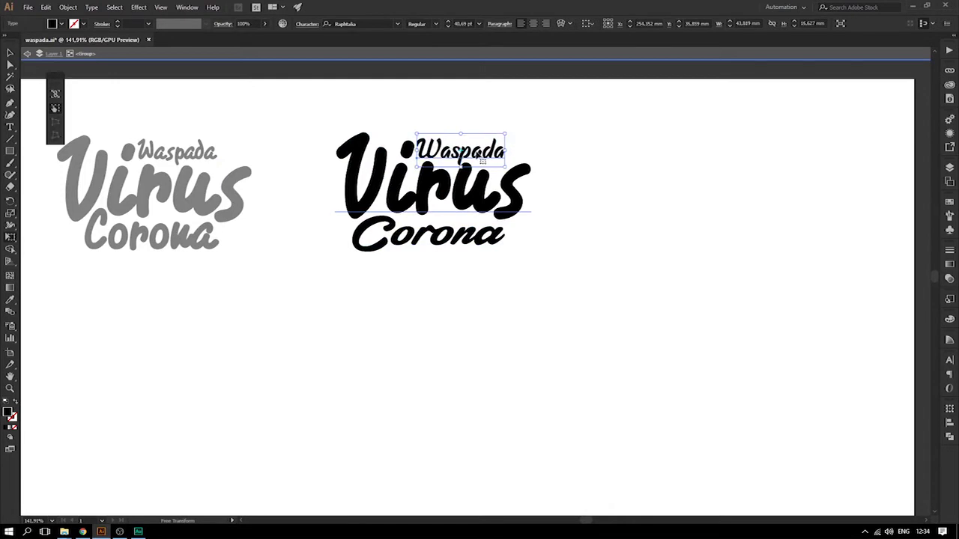
pyautogui.moveTo(476, 160); pyautogui.dragTo(473, 160)
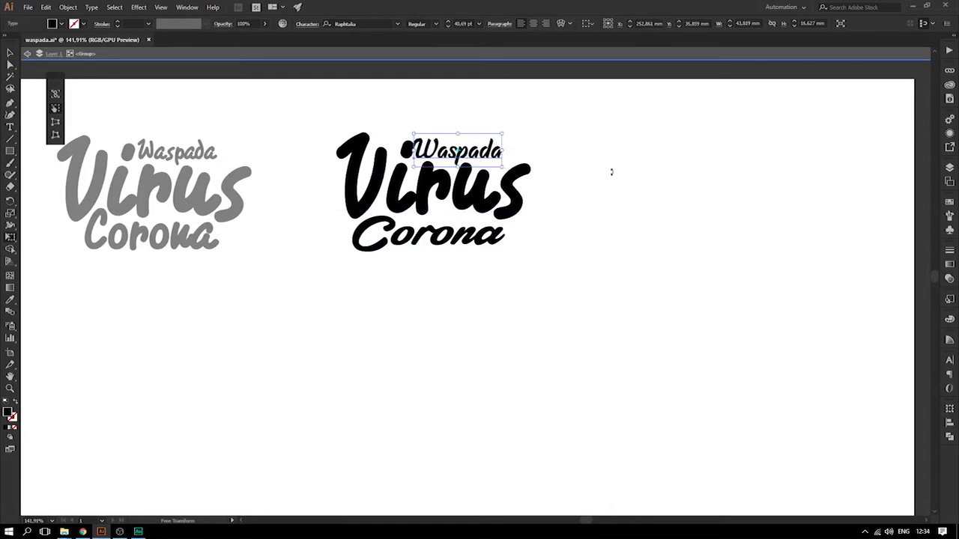
pyautogui.scroll(5, 464, 171)
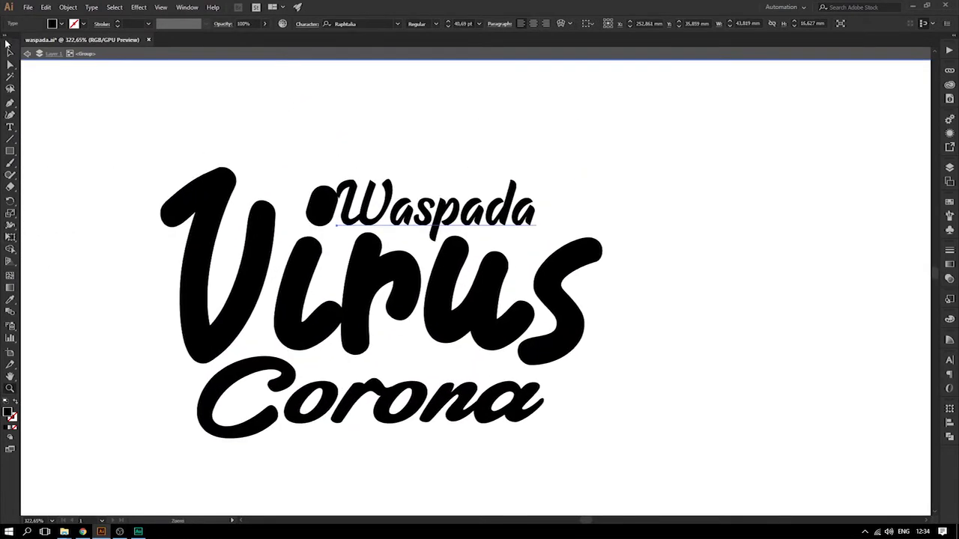
# Move Waspada and Corona slightly up inside the lettering group
pyautogui.doubleClick(431, 204)
pyautogui.press('Escape')
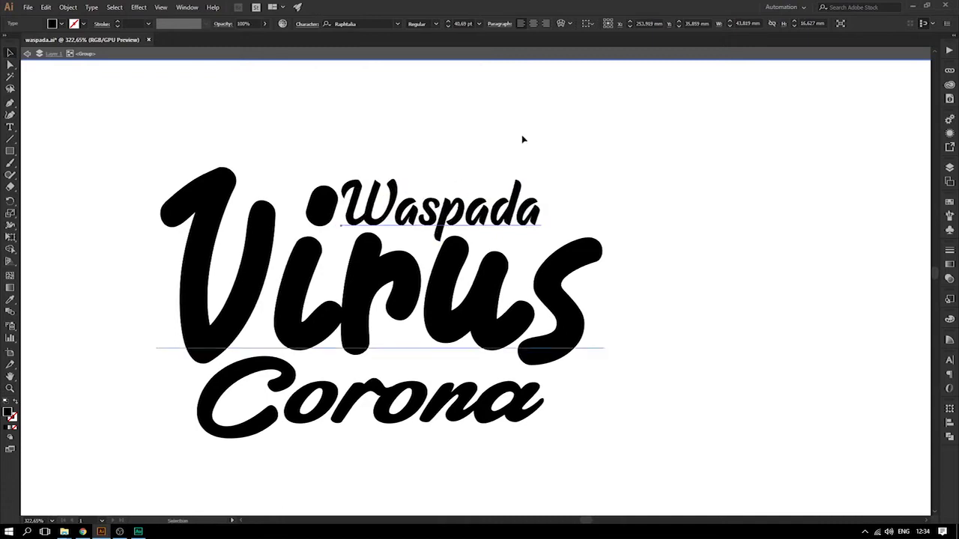
pyautogui.click(529, 117)
pyautogui.moveTo(456, 213); pyautogui.dragTo(456, 207)
pyautogui.click(736, 197)
pyautogui.moveTo(420, 386); pyautogui.dragTo(419, 382)
pyautogui.click(711, 370)
pyautogui.press('Escape')
# Zoom out and delete the second lettering version
pyautogui.scroll(-3, 712, 369)
pyautogui.scroll(-2, 616, 338)
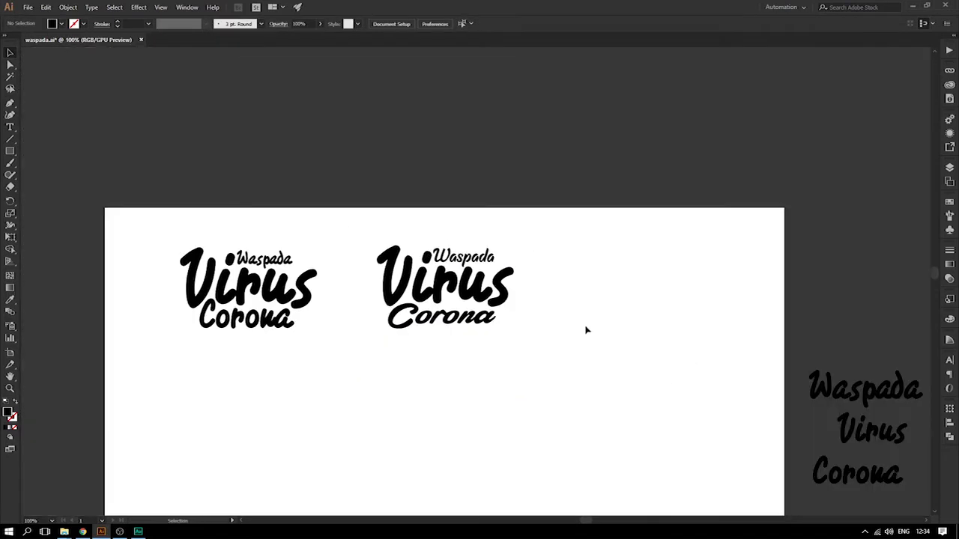
pyautogui.scroll(-1, 532, 317)
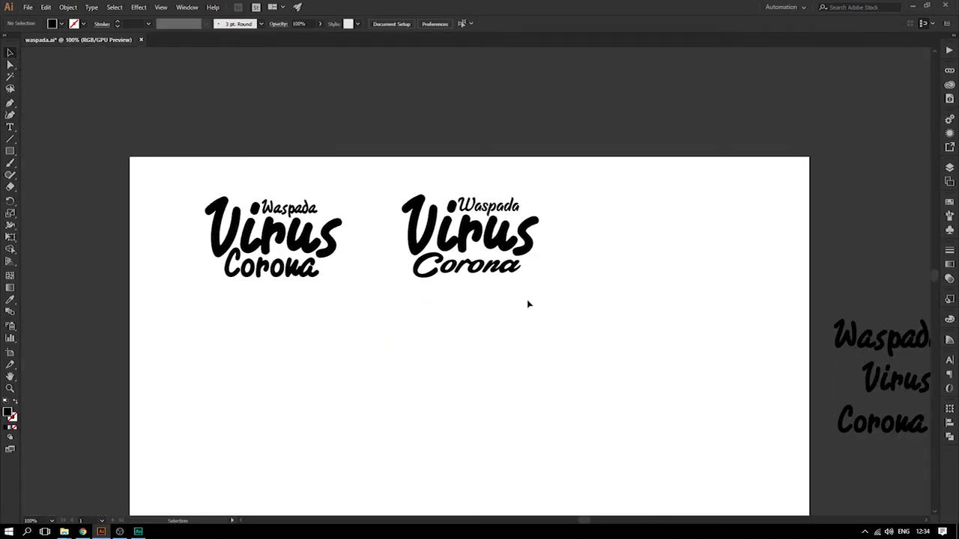
pyautogui.scroll(-1, 510, 296)
pyautogui.scroll(-1, 499, 291)
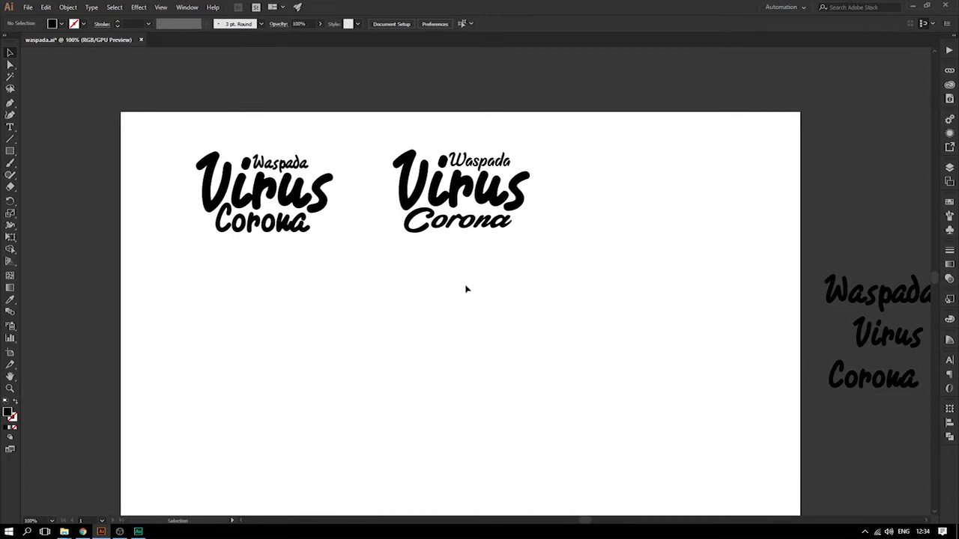
pyautogui.moveTo(162, 136); pyautogui.dragTo(355, 296)
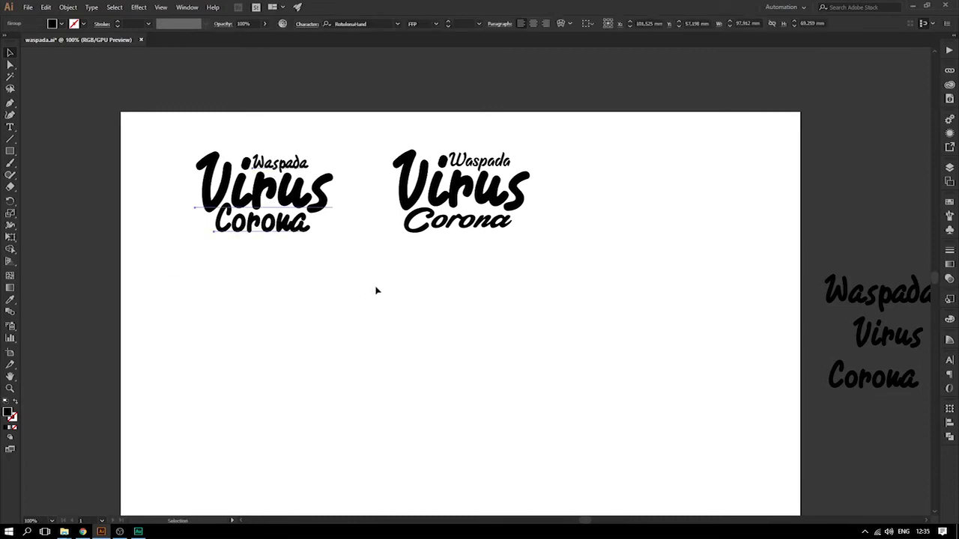
pyautogui.press('Delete')
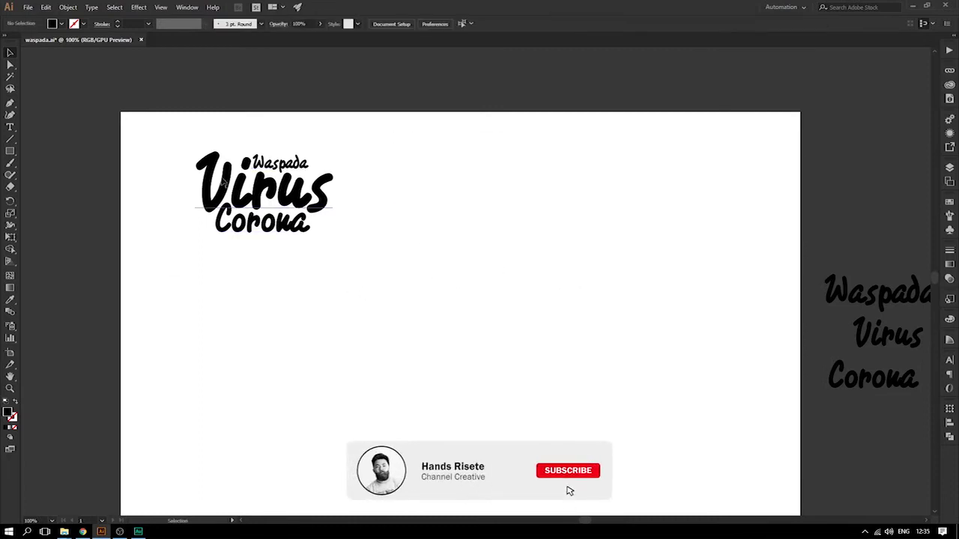
# Alt-drag a spare copy of the lettering onto the pasteboard at left
pyautogui.scroll(2, 372, 259)
pyautogui.moveTo(373, 259)
pyautogui.mouseDown()
pyautogui.moveTo(233, 178)
pyautogui.moveTo(101, 142)
pyautogui.mouseUp()
pyautogui.click(424, 259)
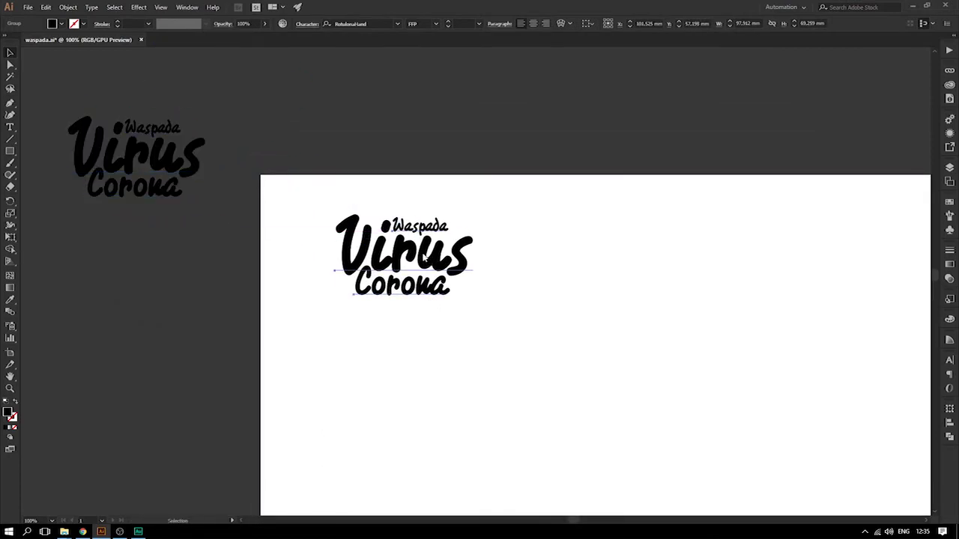
pyautogui.rightClick(424, 256)
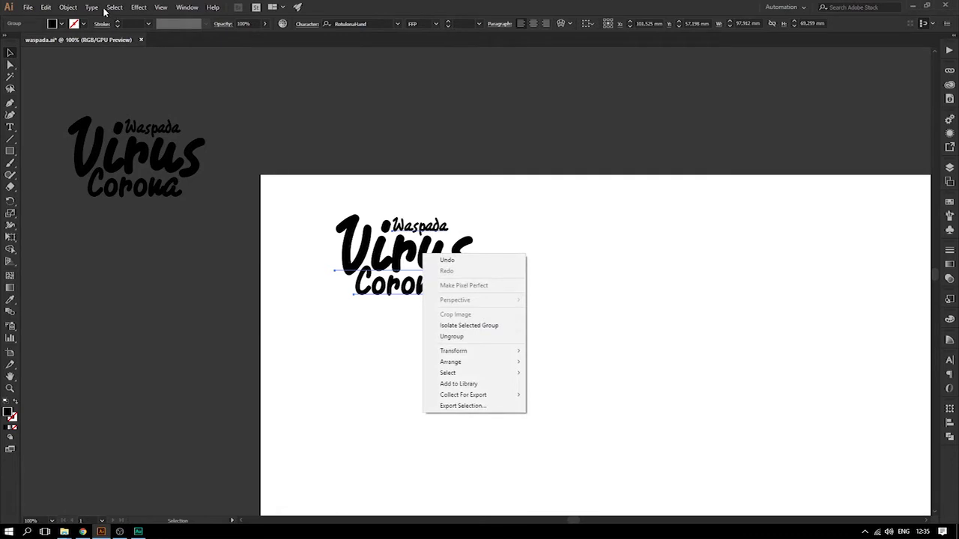
# Convert the lettering to outlines and enlarge it with Free Transform
pyautogui.click(93, 8)
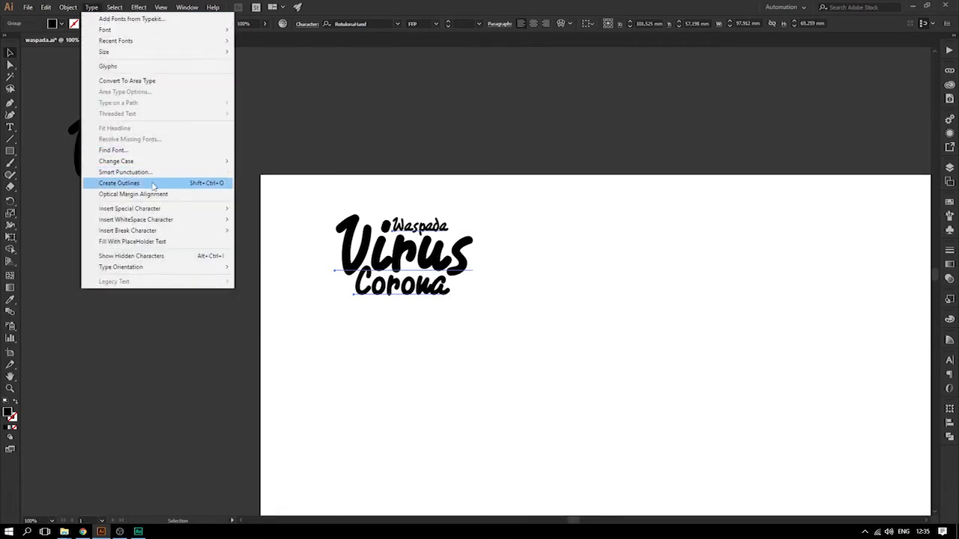
pyautogui.click(152, 185)
pyautogui.click(582, 300)
pyautogui.moveTo(582, 299); pyautogui.dragTo(527, 199)
pyautogui.click(397, 183)
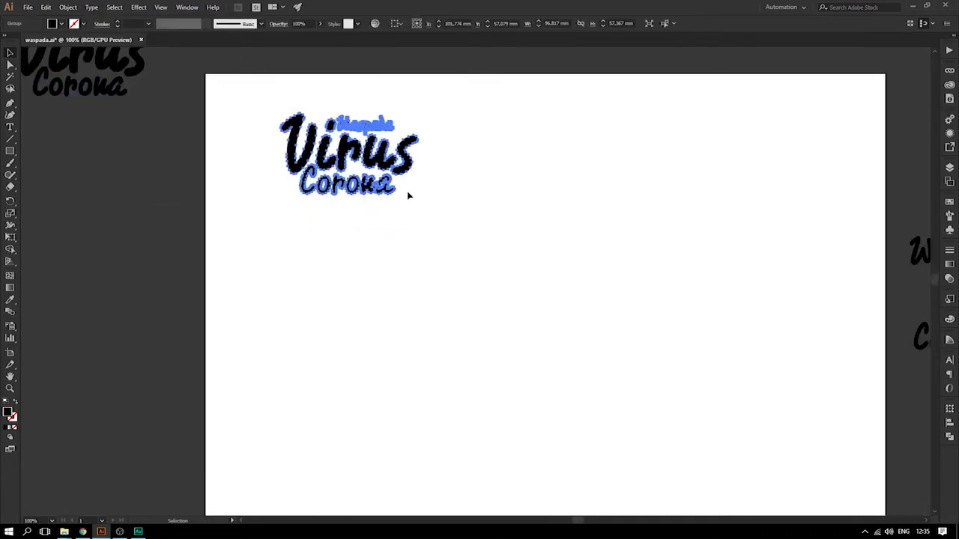
pyautogui.press('e')
pyautogui.moveTo(418, 194)
pyautogui.mouseDown()
pyautogui.moveTo(570, 264)
pyautogui.moveTo(562, 256)
pyautogui.mouseUp()
pyautogui.click(11, 52)
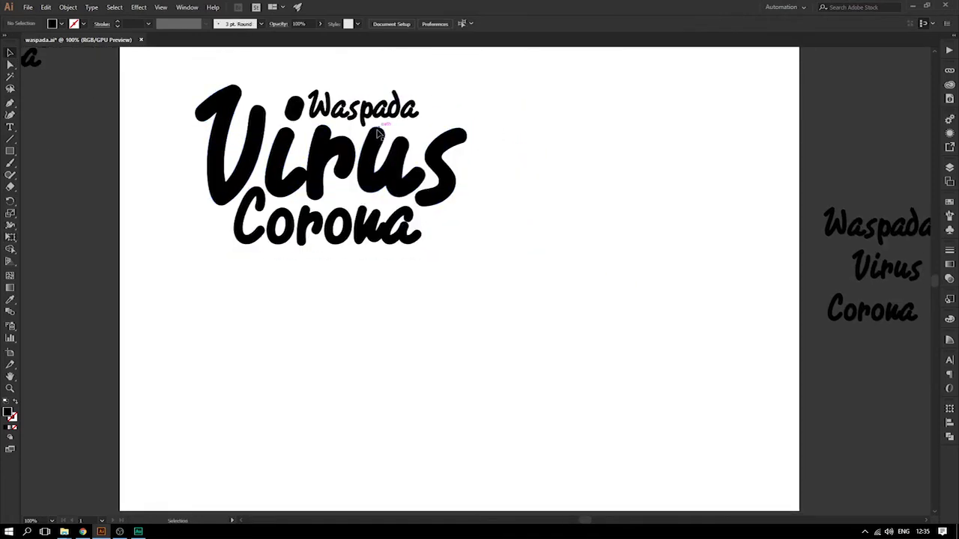
# Centre the lettering horizontally and vertically on the artboard and save the file
pyautogui.click(397, 23)
pyautogui.click(421, 57)
pyautogui.click(428, 23)
pyautogui.click(463, 23)
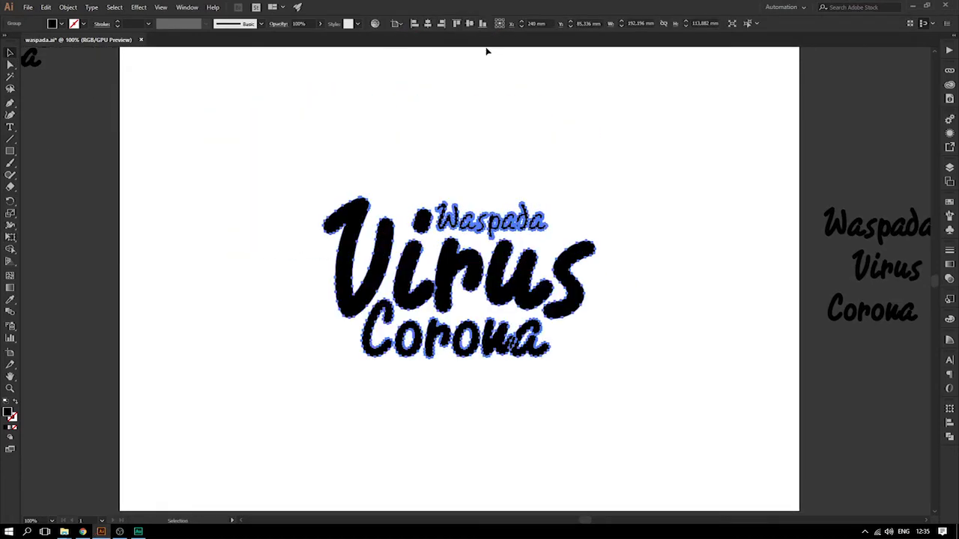
pyautogui.click(517, 120)
pyautogui.hotkey('ctrl', 's')
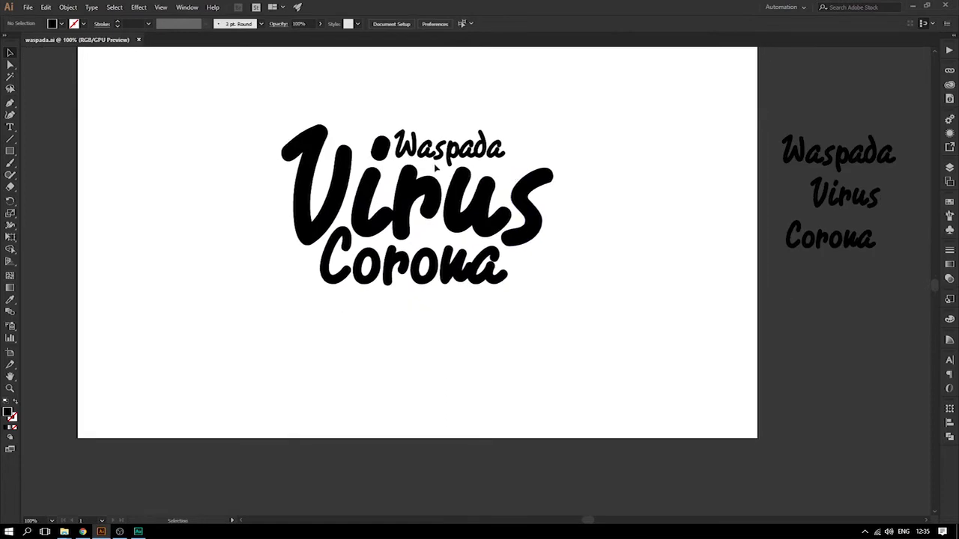
pyautogui.click(427, 150)
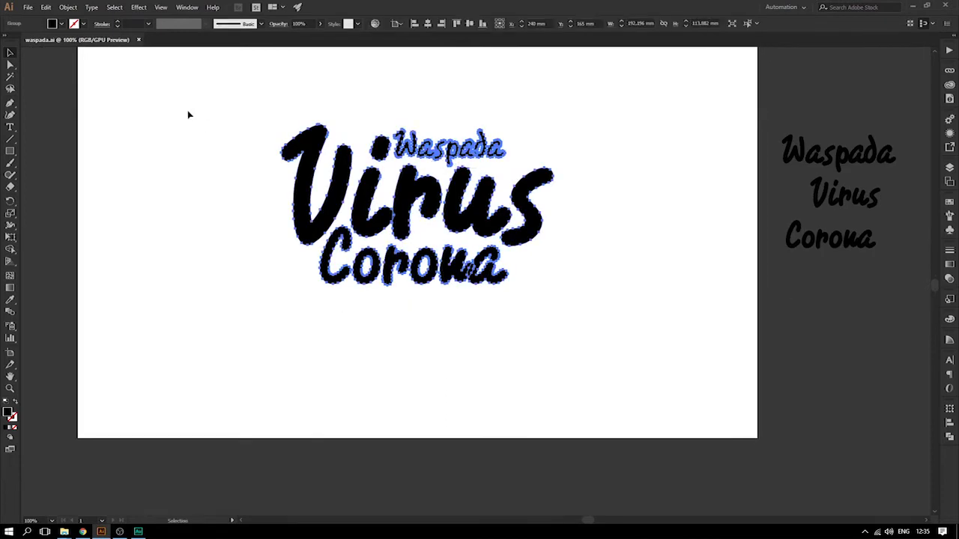
# Fill the lettering with an orange-purple gradient running vertically, orange on top
pyautogui.click(51, 24)
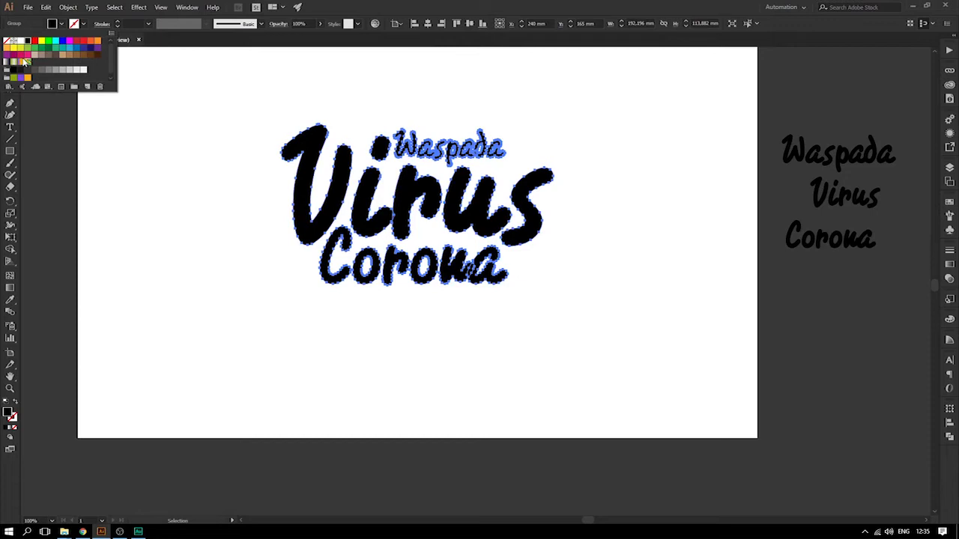
pyautogui.click(76, 55)
pyautogui.click(22, 62)
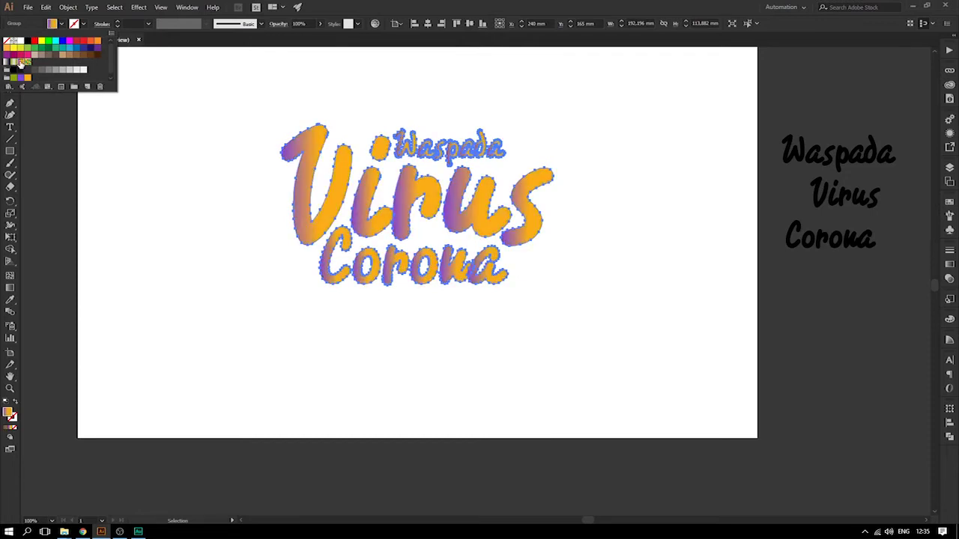
pyautogui.click(10, 288)
pyautogui.moveTo(413, 103)
pyautogui.mouseDown()
pyautogui.moveTo(407, 302)
pyautogui.moveTo(453, 31)
pyautogui.mouseUp()
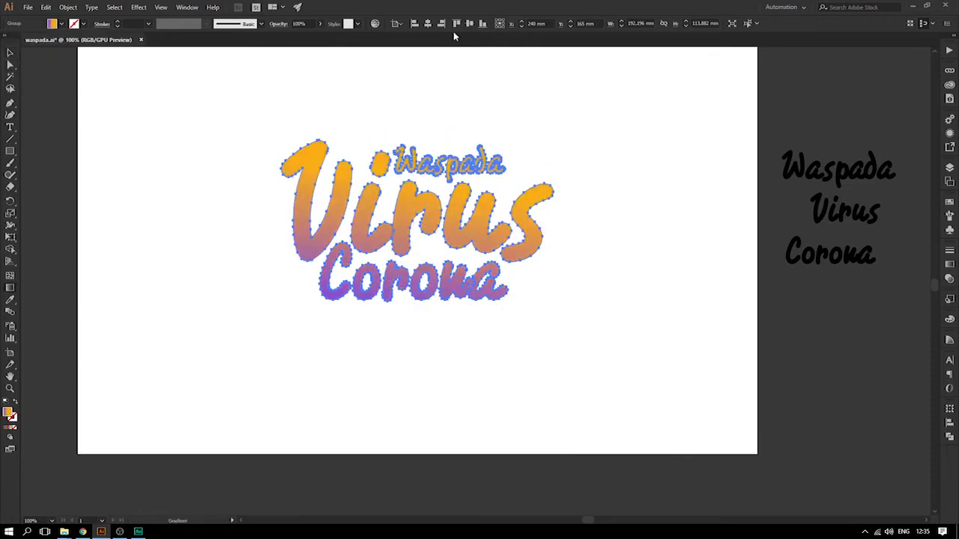
pyautogui.click(8, 52)
pyautogui.click(237, 101)
# In the Gradient panel, try a shifted middle stop and magenta end stop, then revert both
pyautogui.click(484, 216)
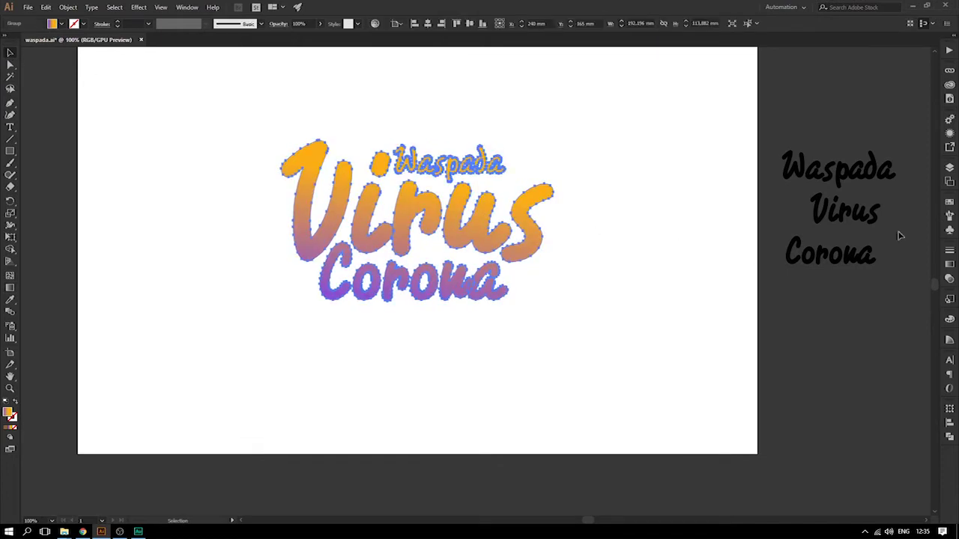
pyautogui.click(950, 265)
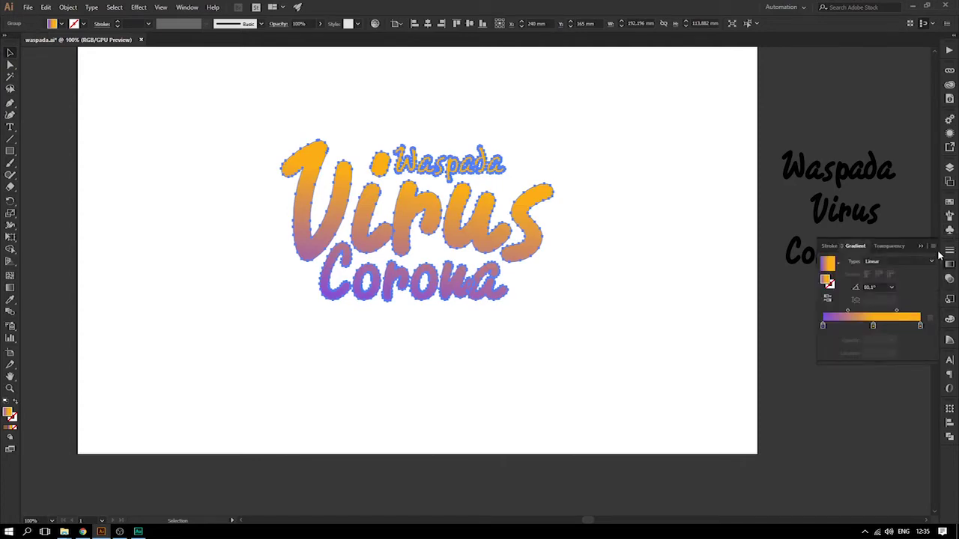
pyautogui.moveTo(874, 327); pyautogui.dragTo(920, 327)
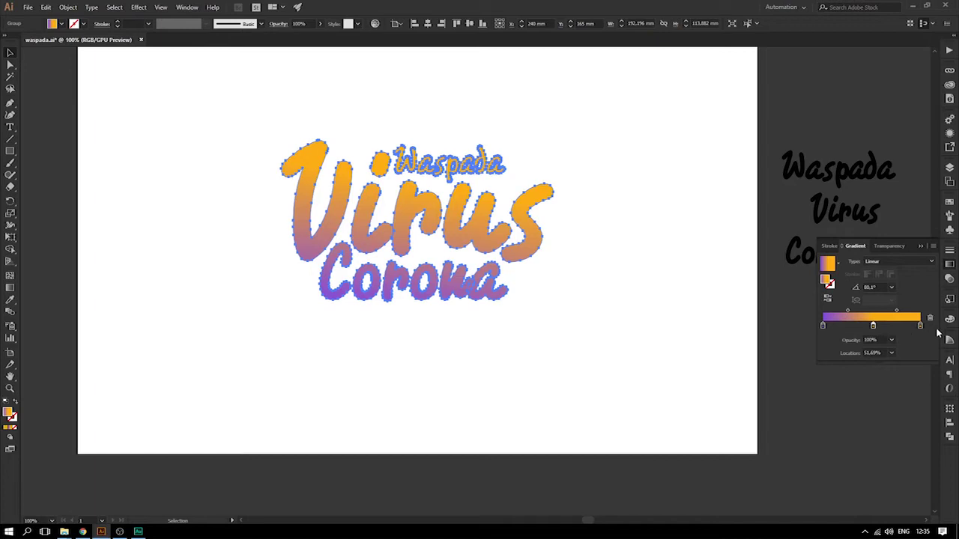
pyautogui.hotkey('ctrl', 'z')
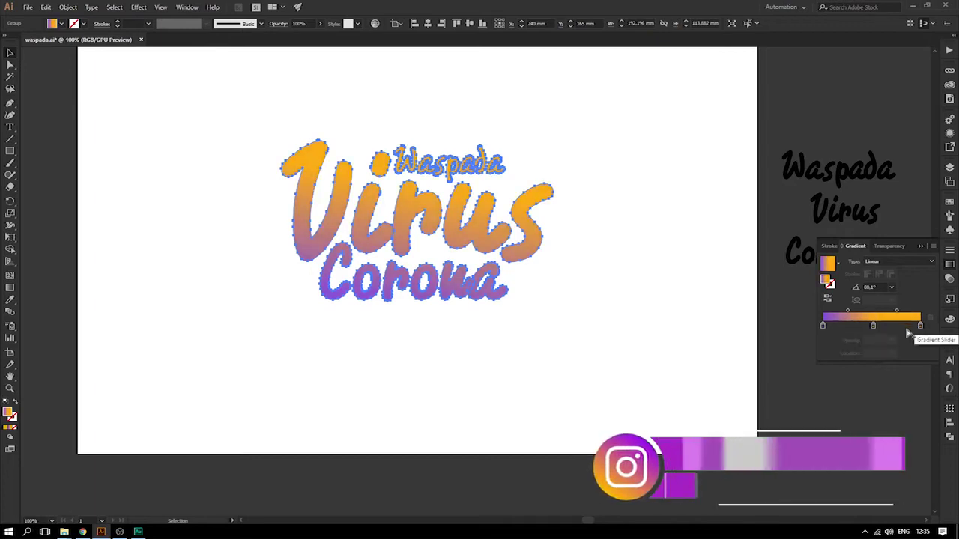
pyautogui.doubleClick(920, 326)
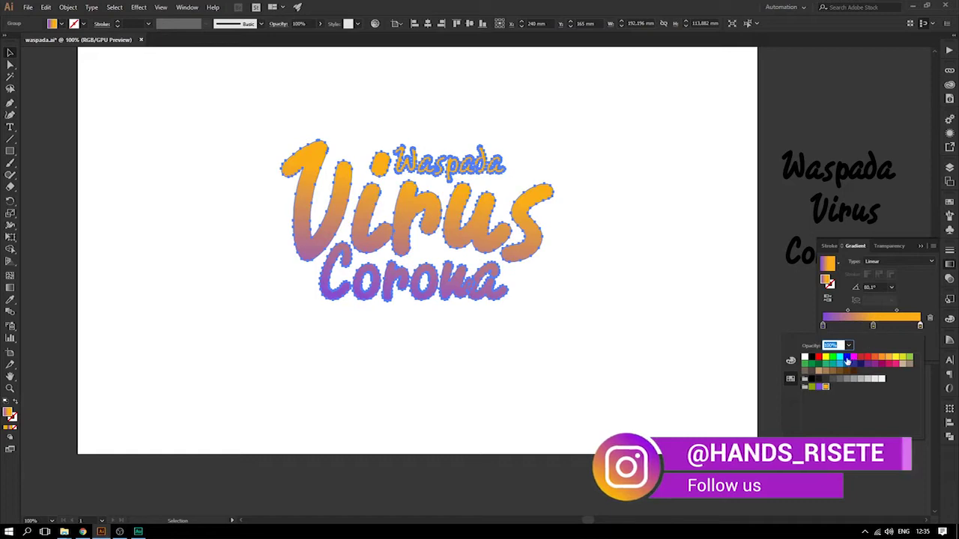
pyautogui.click(881, 365)
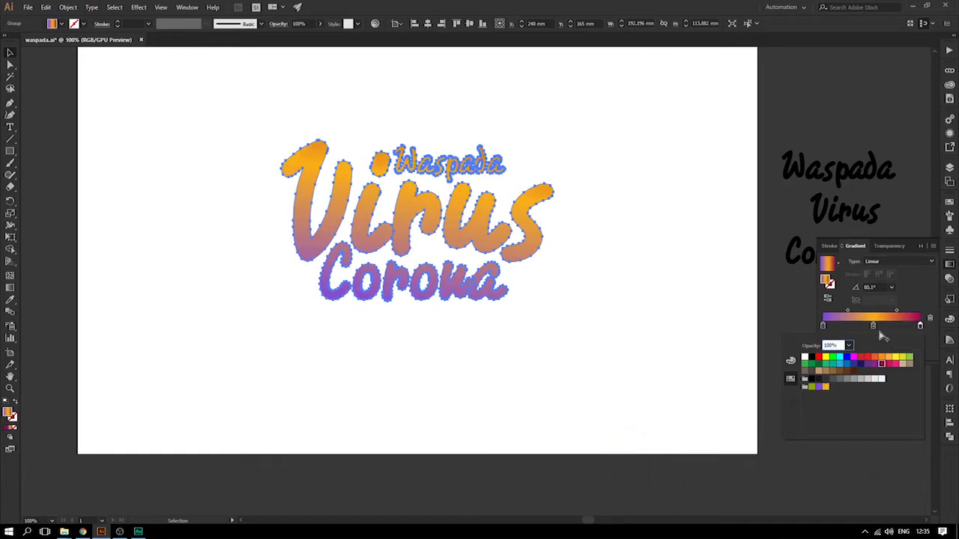
pyautogui.click(883, 332)
pyautogui.hotkey('ctrl', 'z')
# Make the gradient's bottom stop red-orange and move the middle stop to about 60%
pyautogui.doubleClick(825, 327)
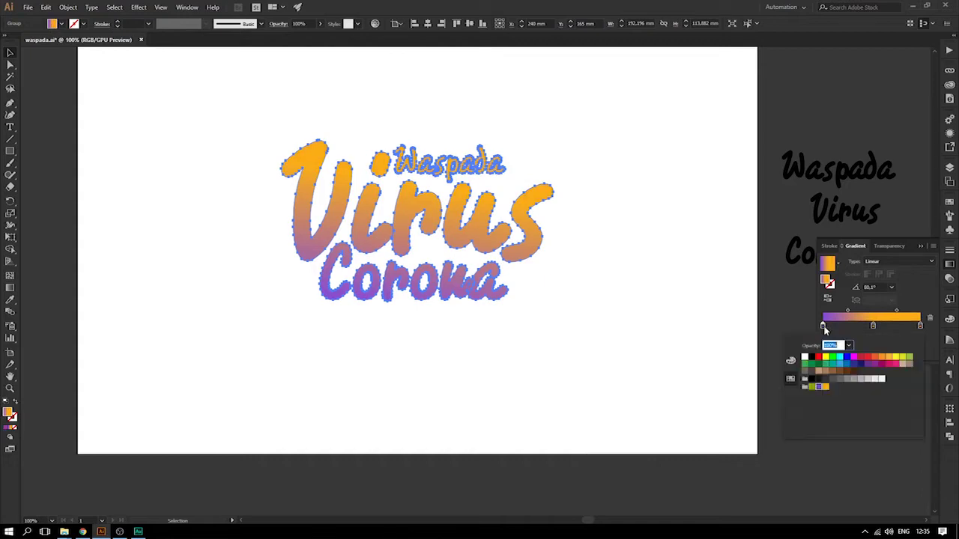
pyautogui.click(869, 364)
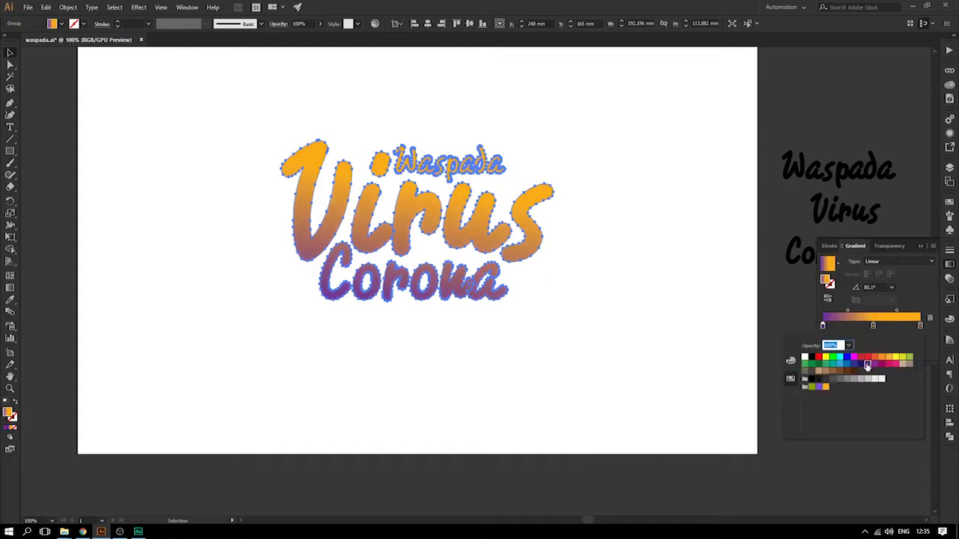
pyautogui.click(868, 363)
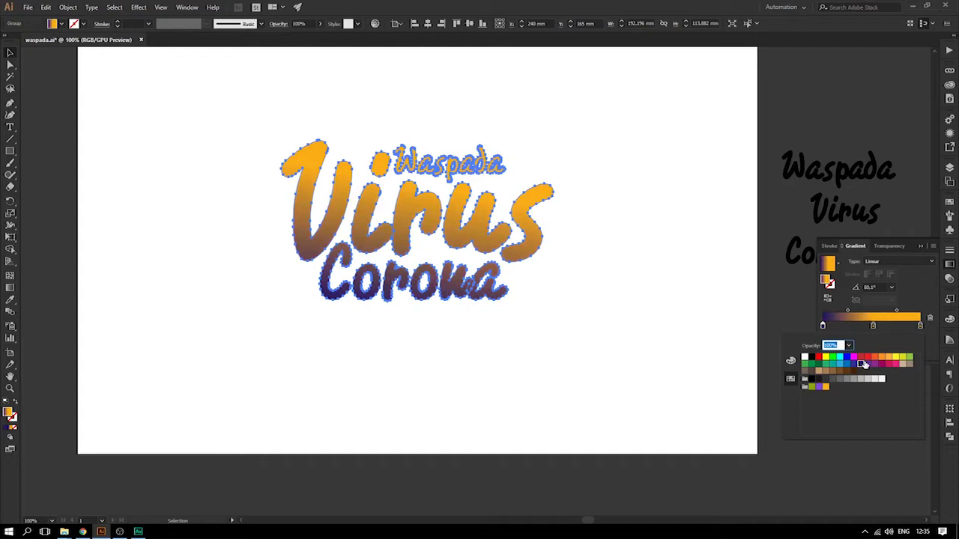
pyautogui.click(857, 363)
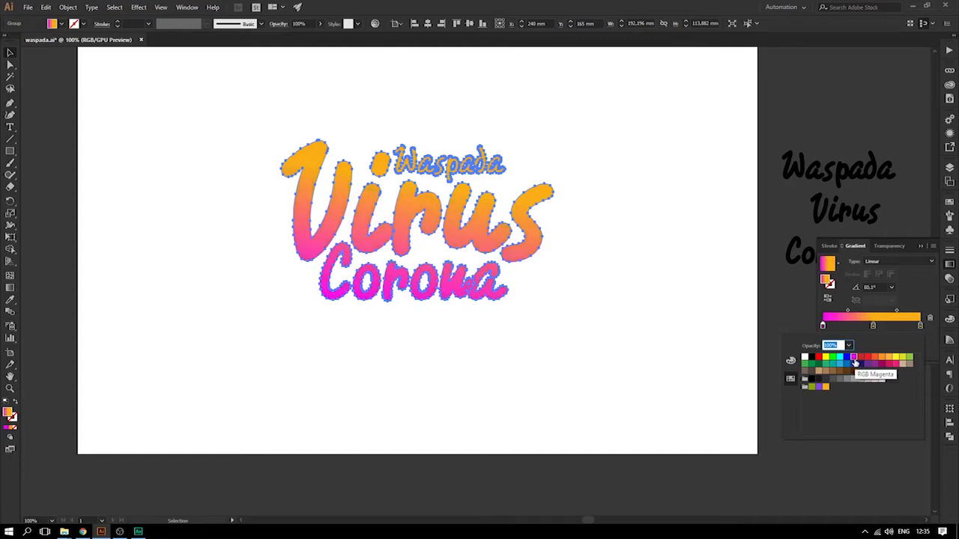
pyautogui.click(847, 360)
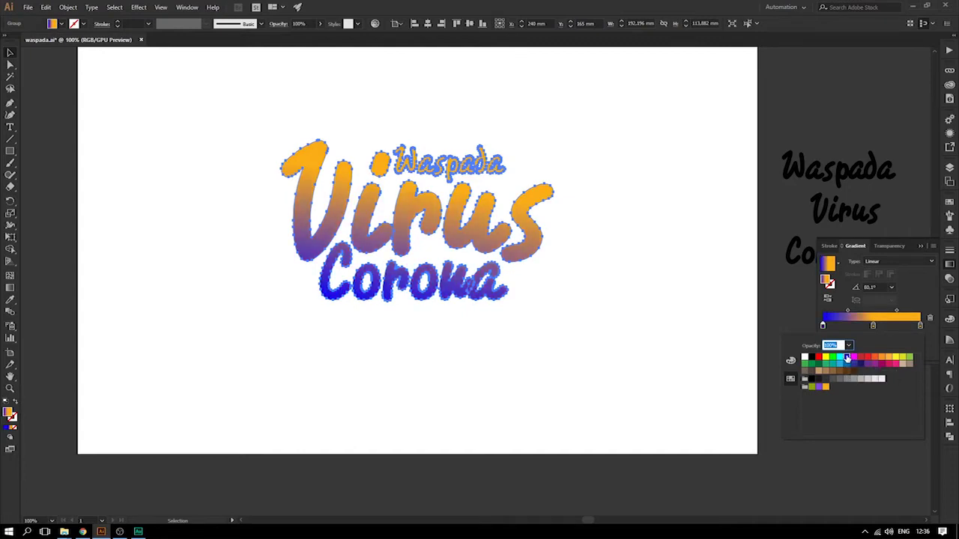
pyautogui.click(854, 358)
pyautogui.click(848, 359)
pyautogui.click(881, 365)
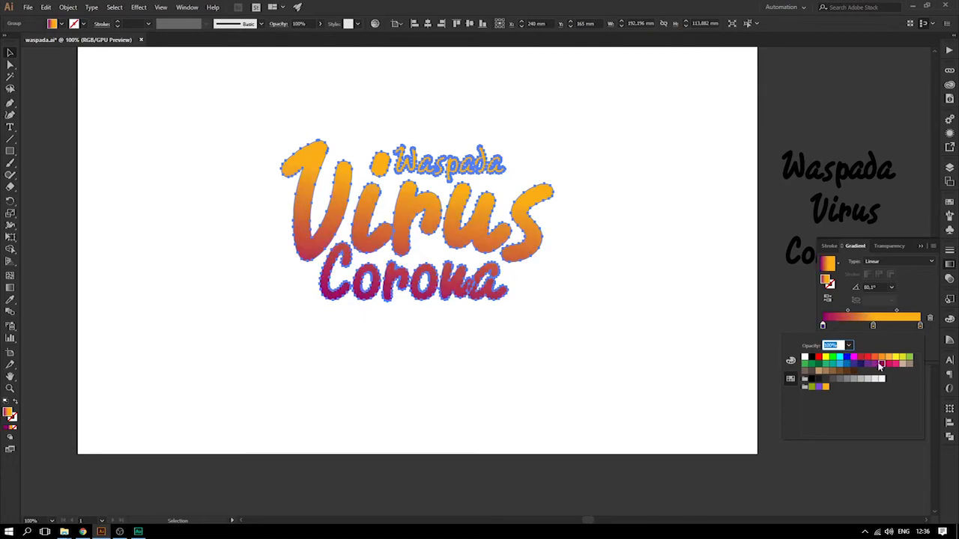
pyautogui.click(866, 359)
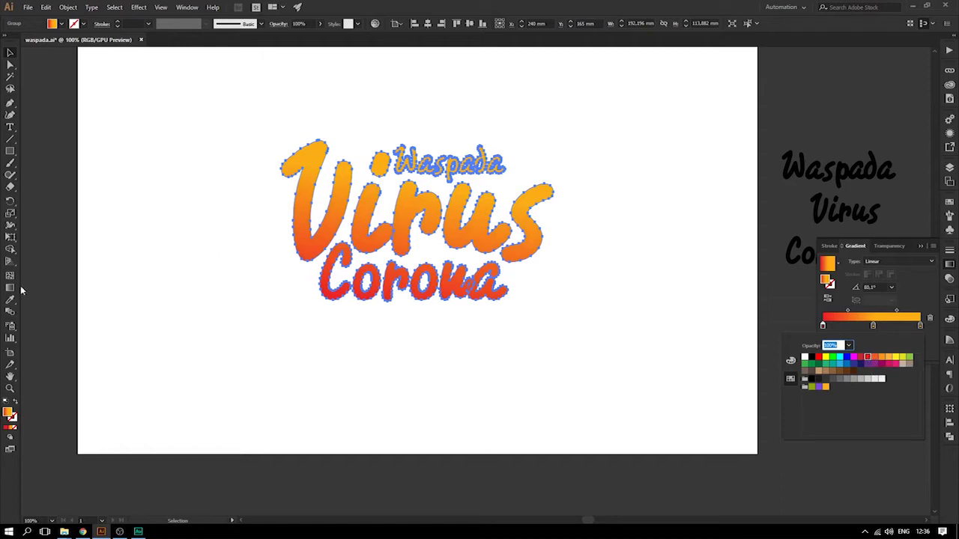
pyautogui.press('Return')
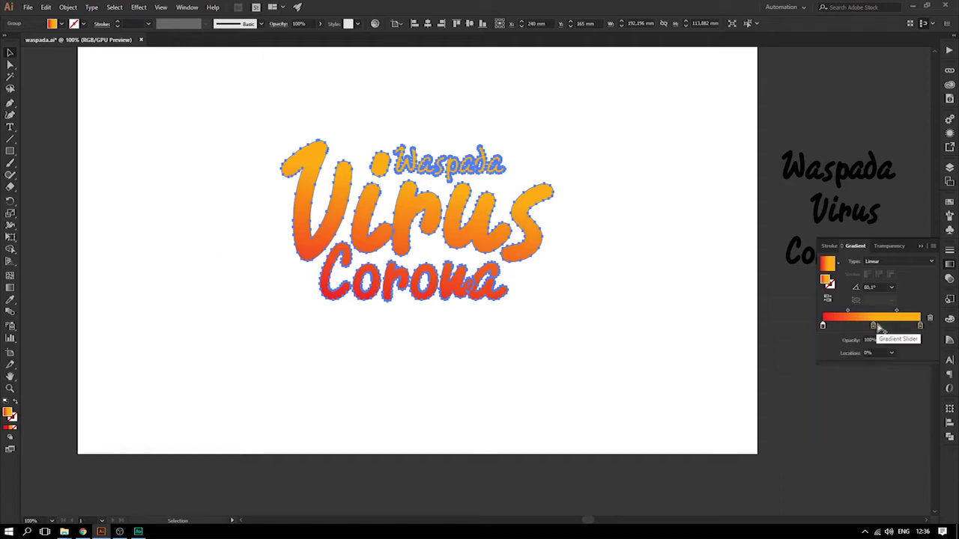
pyautogui.moveTo(874, 326); pyautogui.dragTo(882, 326)
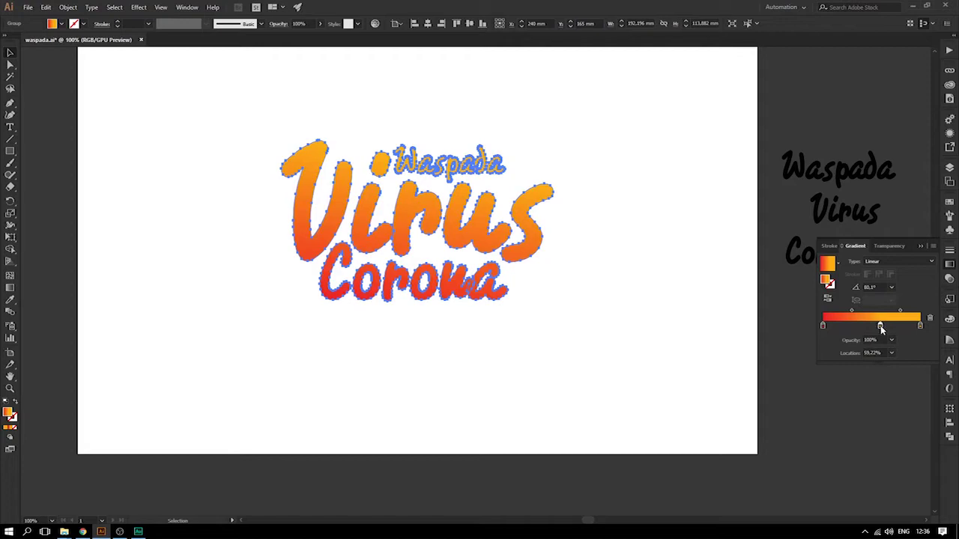
pyautogui.click(146, 73)
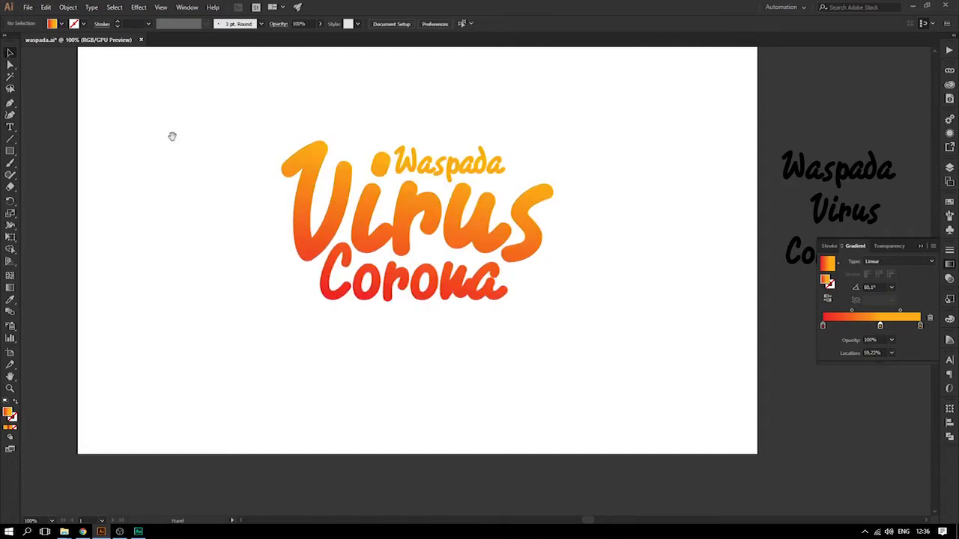
# Duplicate the lettering slightly down-right, send the copy to the back and fill it dark gray
pyautogui.moveTo(172, 134); pyautogui.dragTo(217, 111)
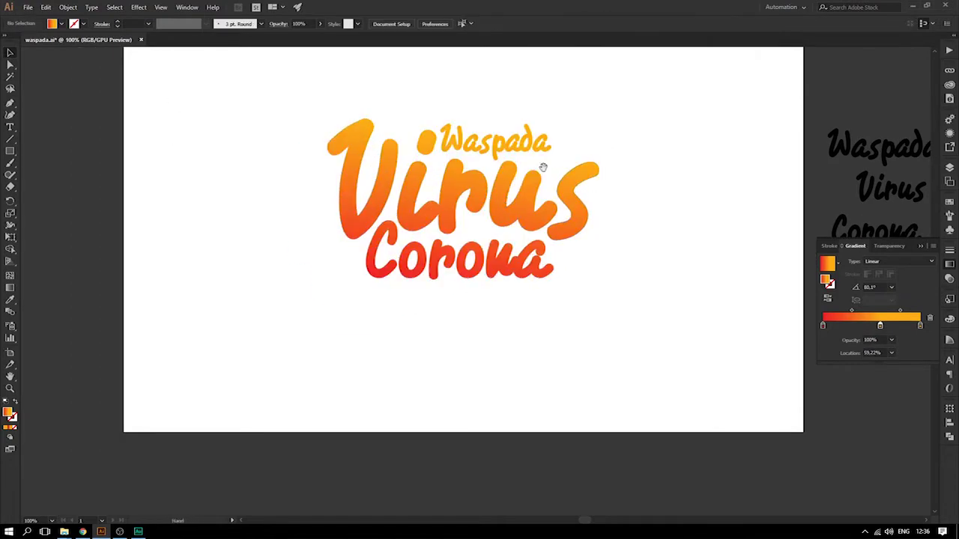
pyautogui.moveTo(543, 183); pyautogui.dragTo(511, 183)
pyautogui.moveTo(535, 236); pyautogui.dragTo(590, 328)
pyautogui.click(7, 53)
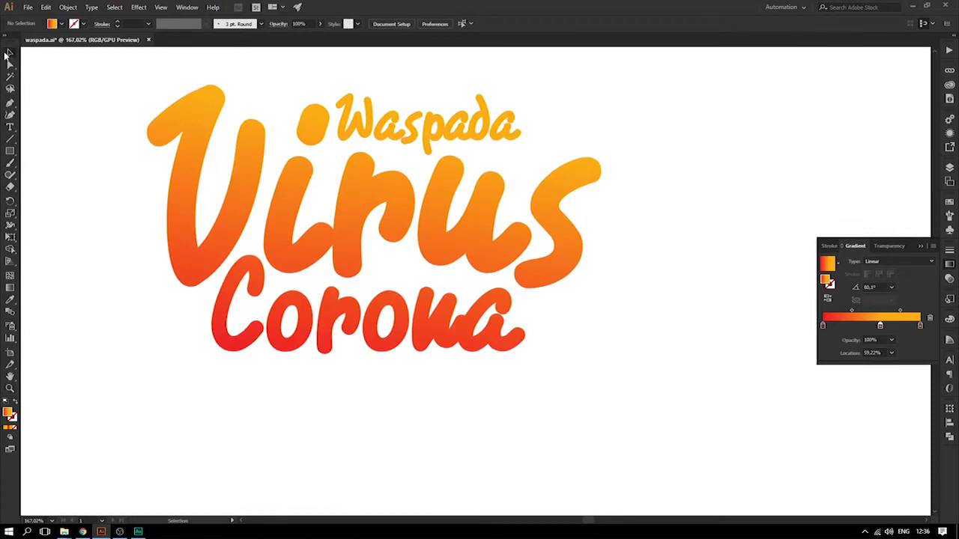
pyautogui.click(921, 247)
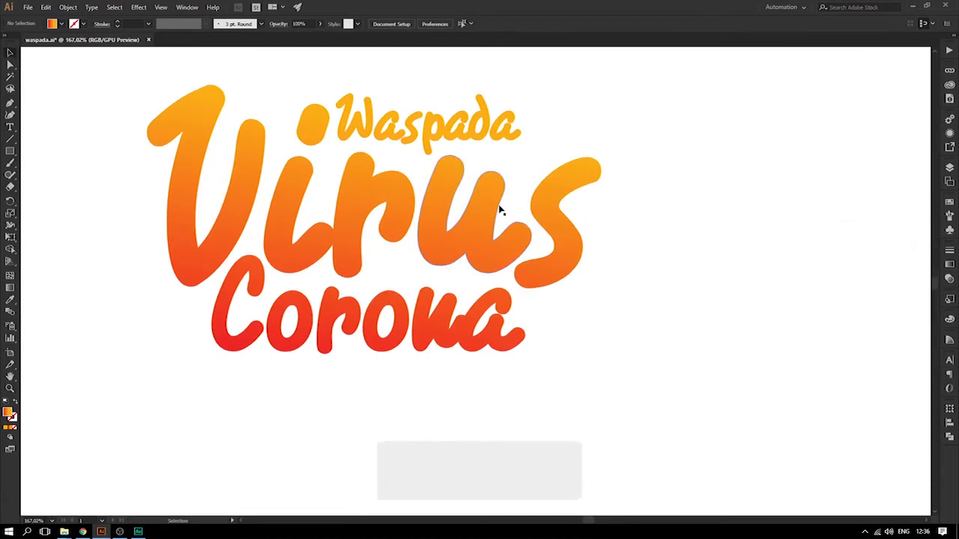
pyautogui.moveTo(500, 210); pyautogui.dragTo(498, 216)
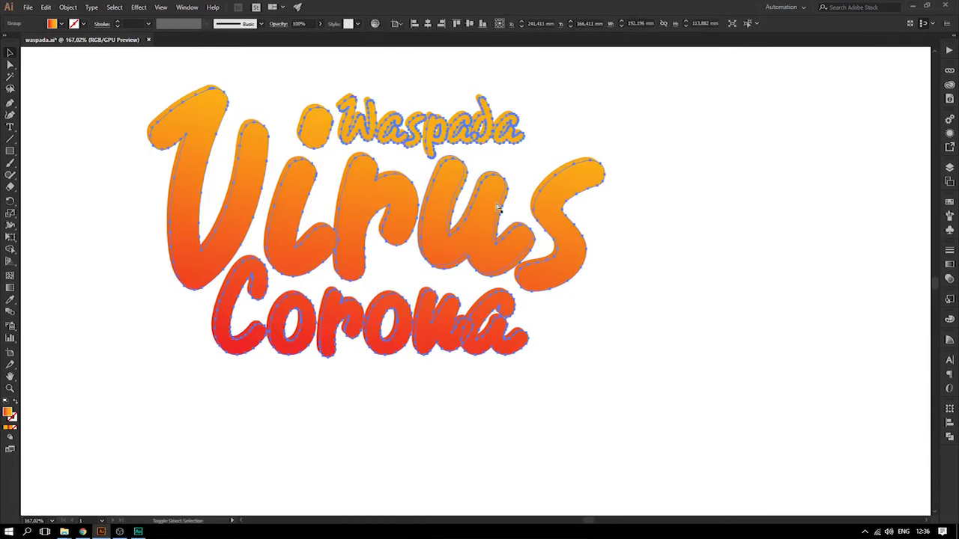
pyautogui.rightClick(505, 202)
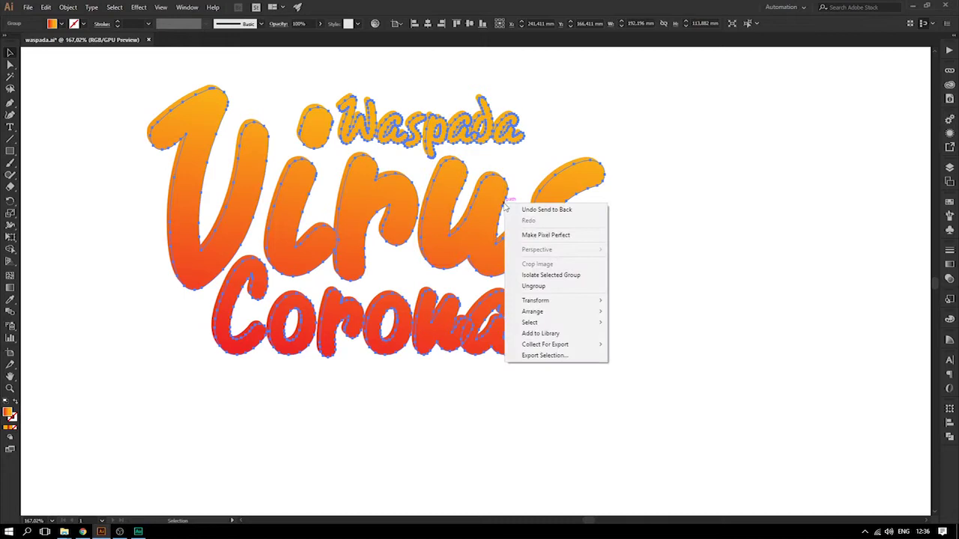
pyautogui.moveTo(534, 310)
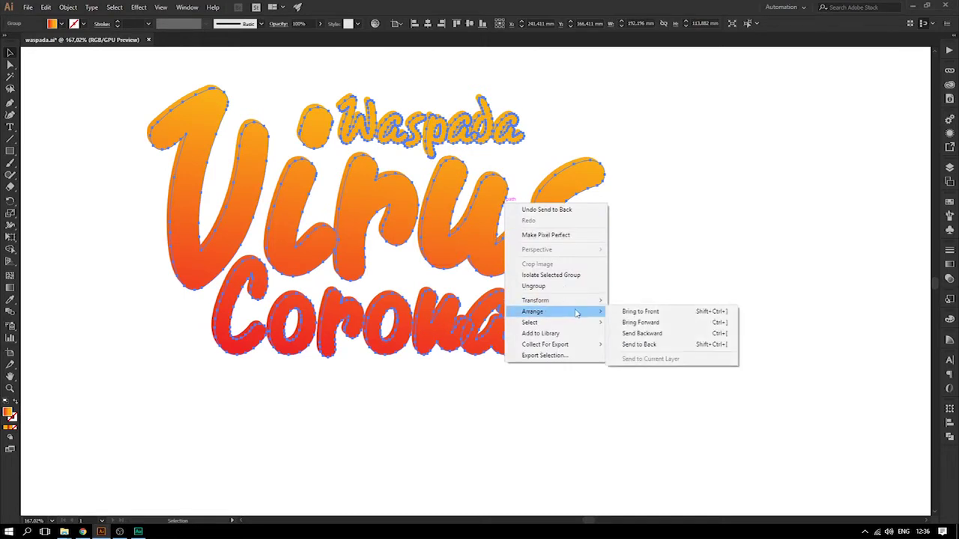
pyautogui.click(652, 345)
pyautogui.click(62, 24)
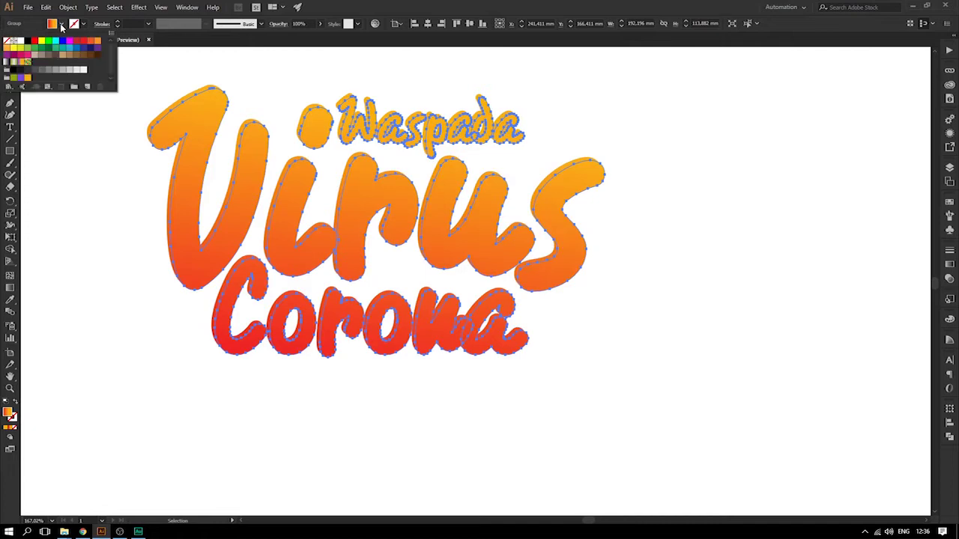
pyautogui.click(42, 71)
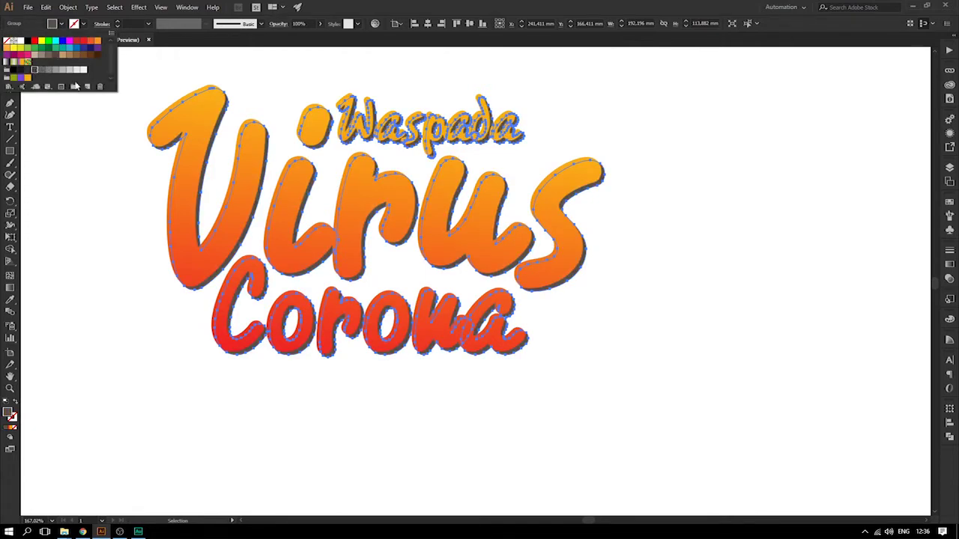
pyautogui.click(712, 203)
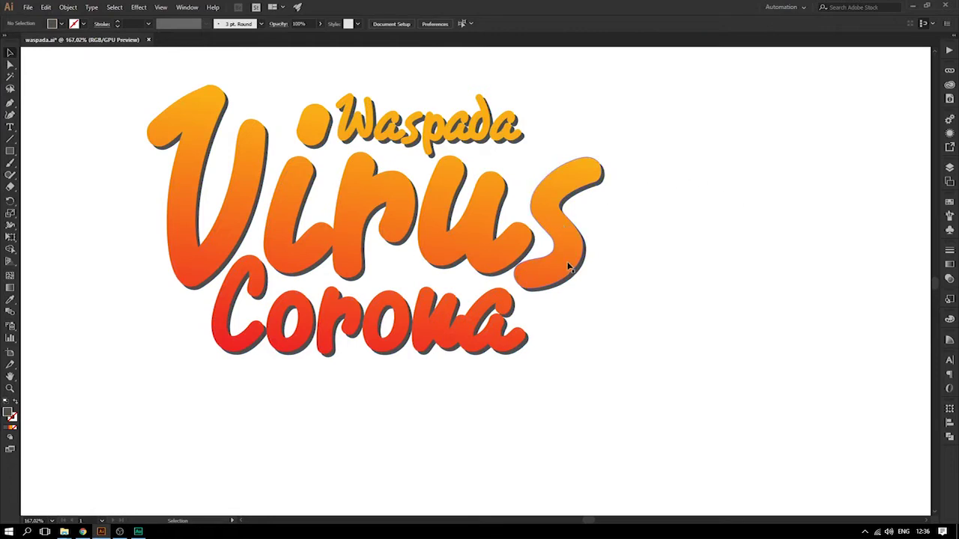
# Check the shadow around the s and Corona, nudge it slightly, and save the file
pyautogui.press('z')
pyautogui.moveTo(570, 271); pyautogui.dragTo(694, 356)
pyautogui.click(8, 55)
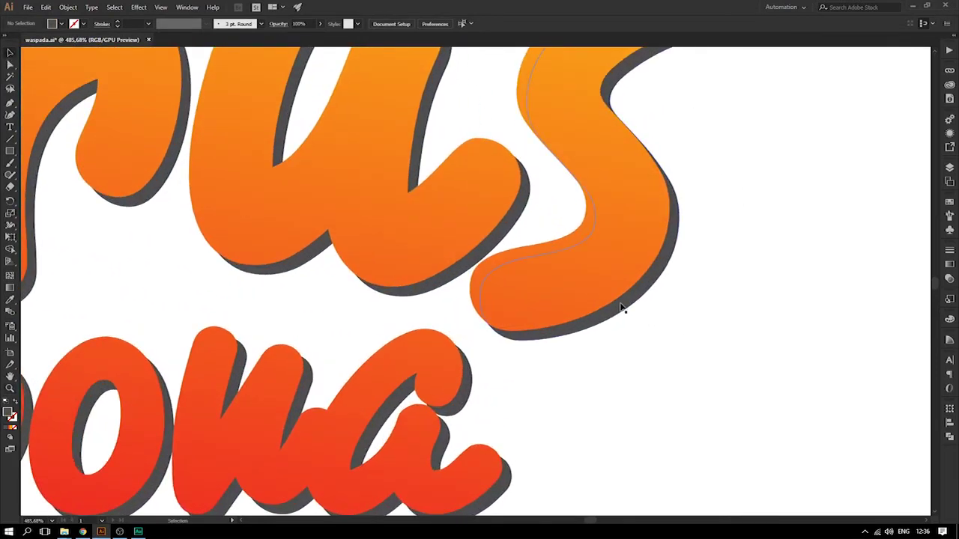
pyautogui.moveTo(621, 311); pyautogui.dragTo(620, 306)
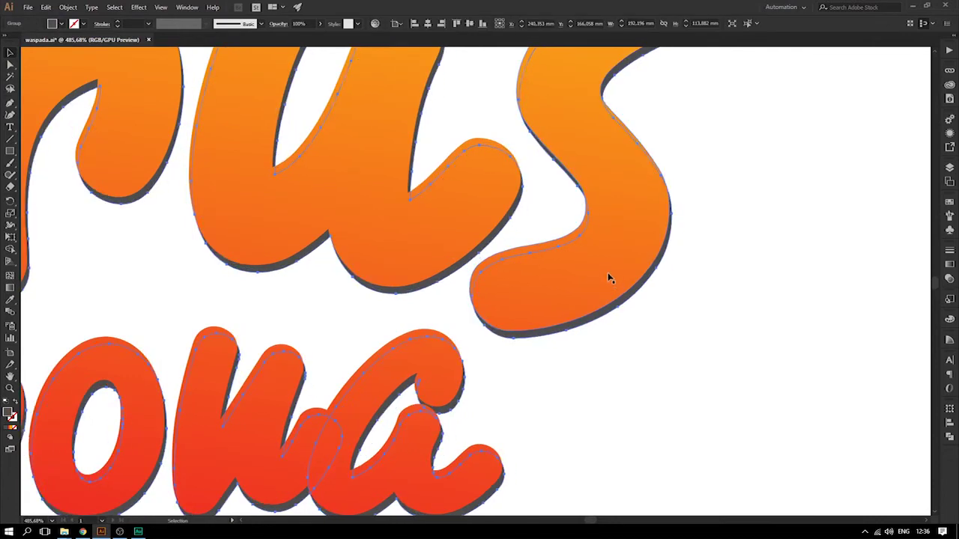
pyautogui.hotkey('ctrl', '-')
pyautogui.hotkey('ctrl', '-')
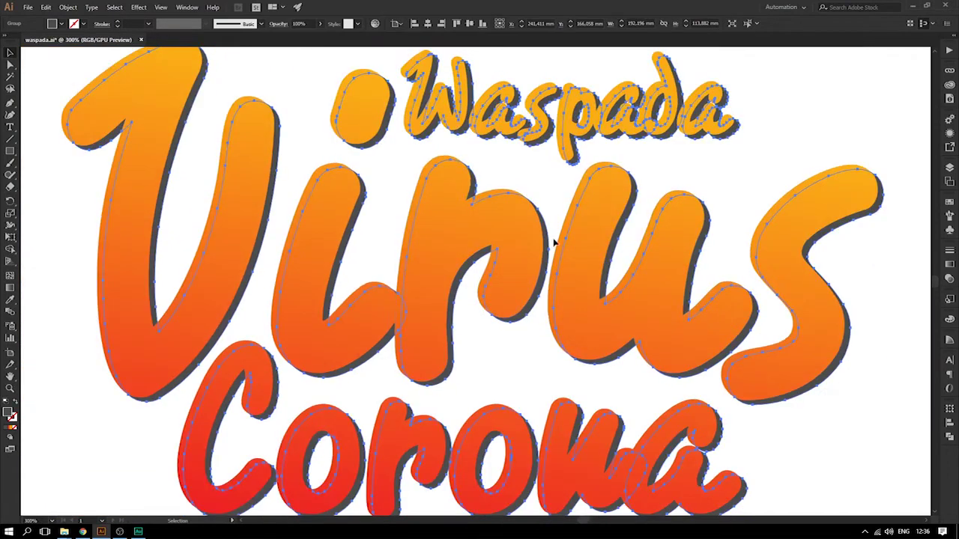
pyautogui.hotkey('ctrl', '-')
pyautogui.hotkey('ctrl', '-')
pyautogui.click(746, 210)
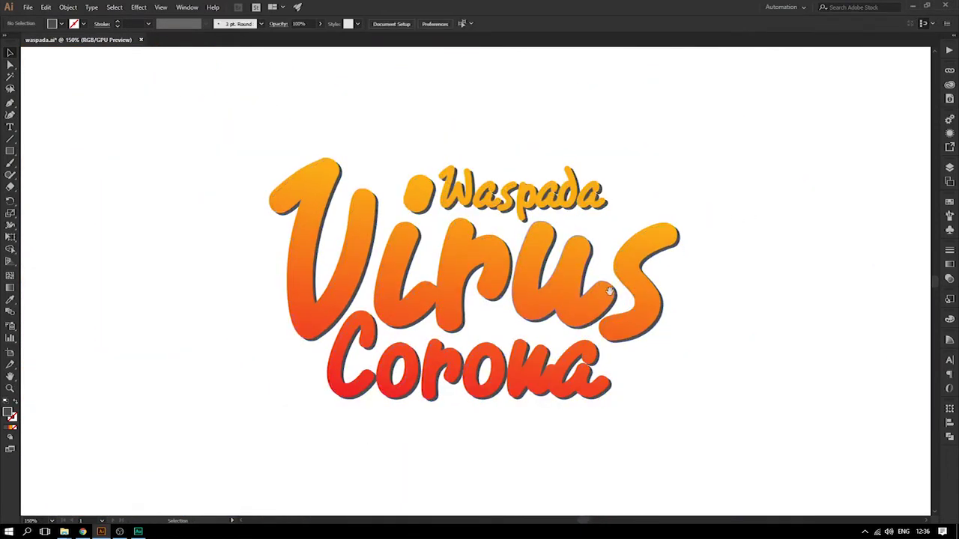
pyautogui.scroll(-1, 590, 298)
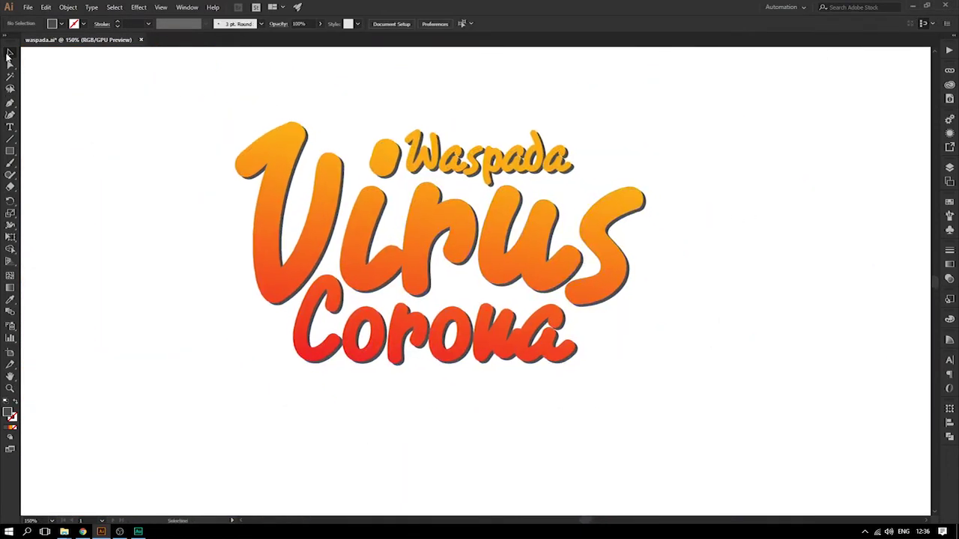
pyautogui.hotkey('ctrl', 's')
# Start an Offset Path on the whole lettering group with Preview enabled
pyautogui.click(646, 206)
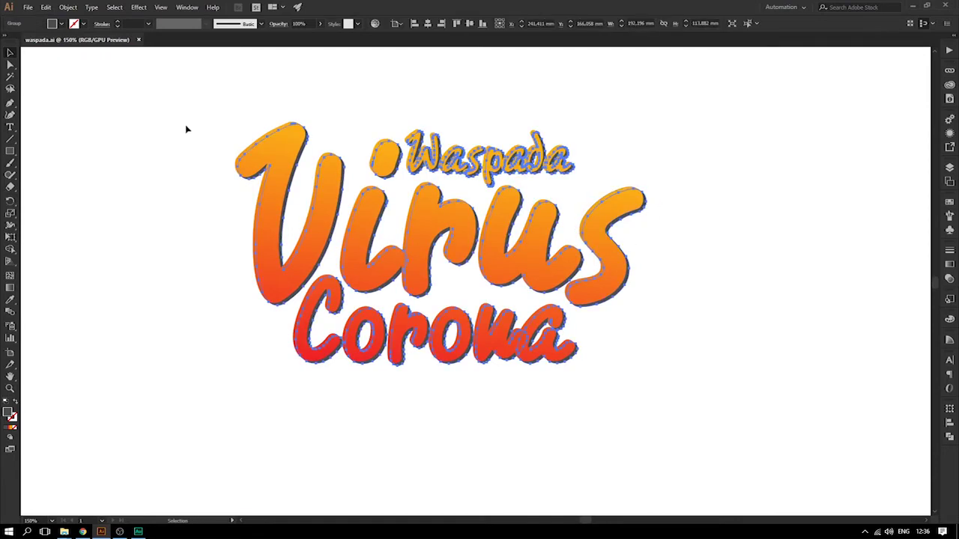
pyautogui.click(91, 8)
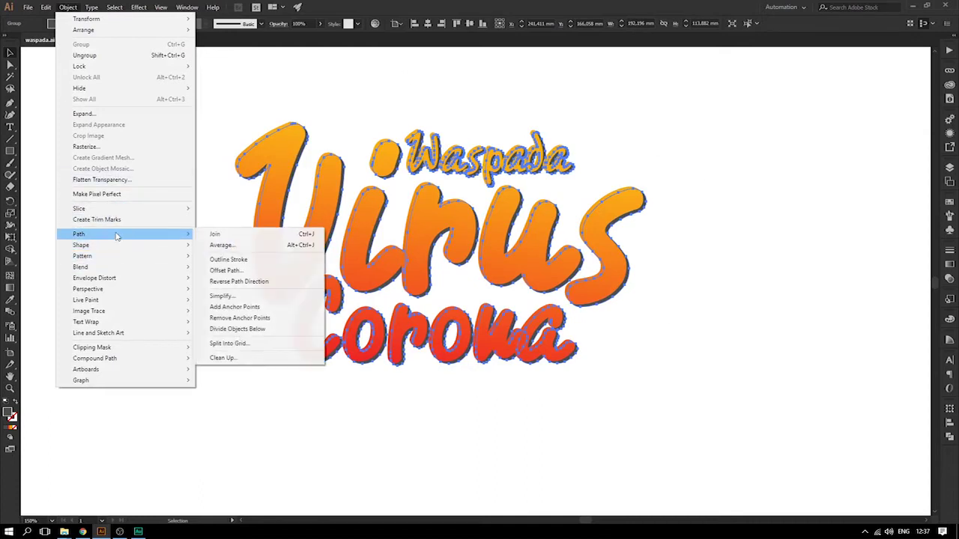
pyautogui.moveTo(78, 234)
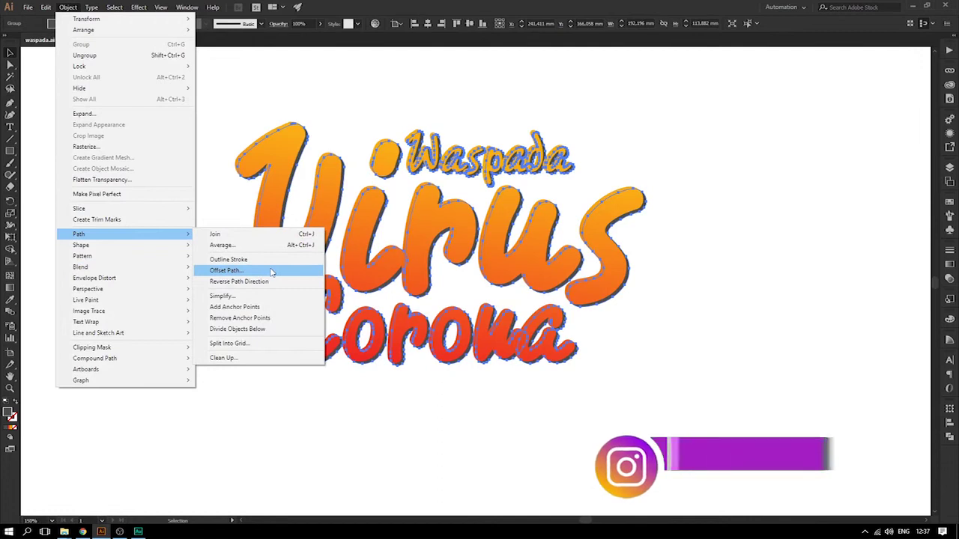
pyautogui.click(271, 270)
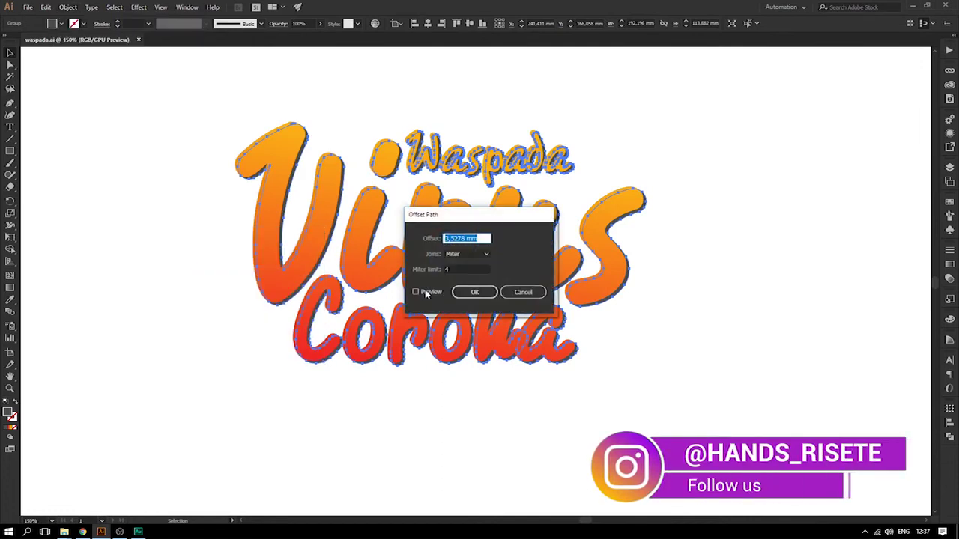
pyautogui.click(428, 292)
pyautogui.moveTo(472, 215); pyautogui.dragTo(639, 207)
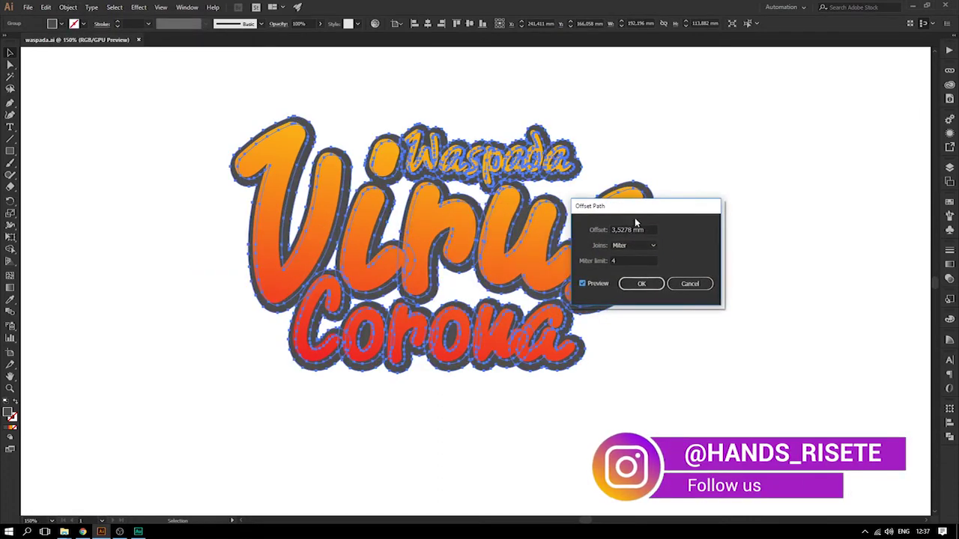
# Preview offset values of 6, 10 and 11 mm
pyautogui.write('6')
pyautogui.click(627, 260)
pyautogui.moveTo(628, 206)
pyautogui.mouseDown()
pyautogui.moveTo(787, 92)
pyautogui.moveTo(723, 106)
pyautogui.mouseUp()
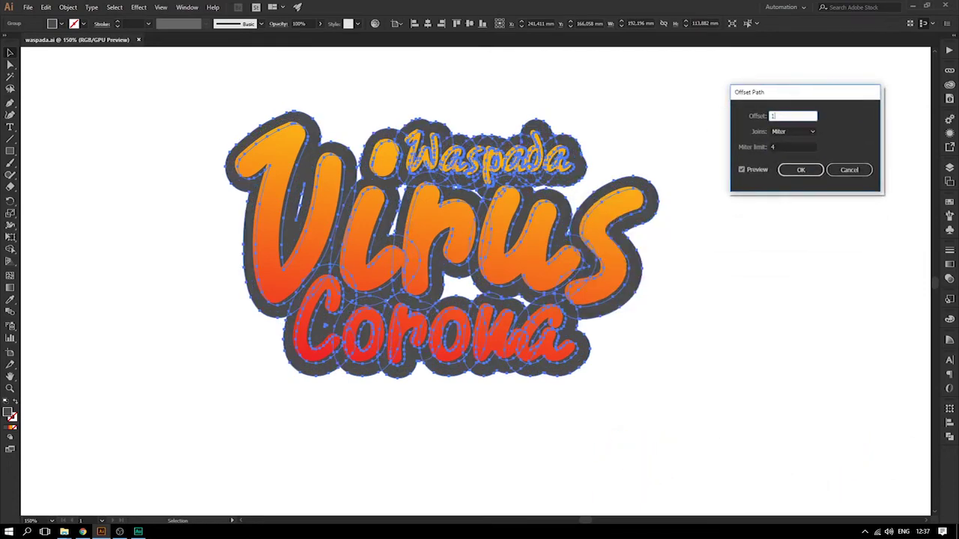
pyautogui.click(787, 147)
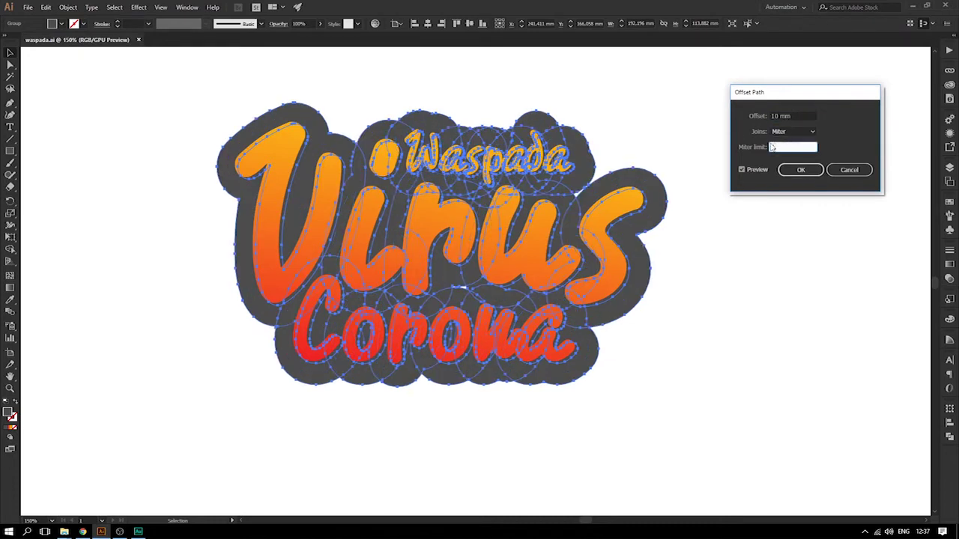
pyautogui.moveTo(793, 116); pyautogui.dragTo(729, 114)
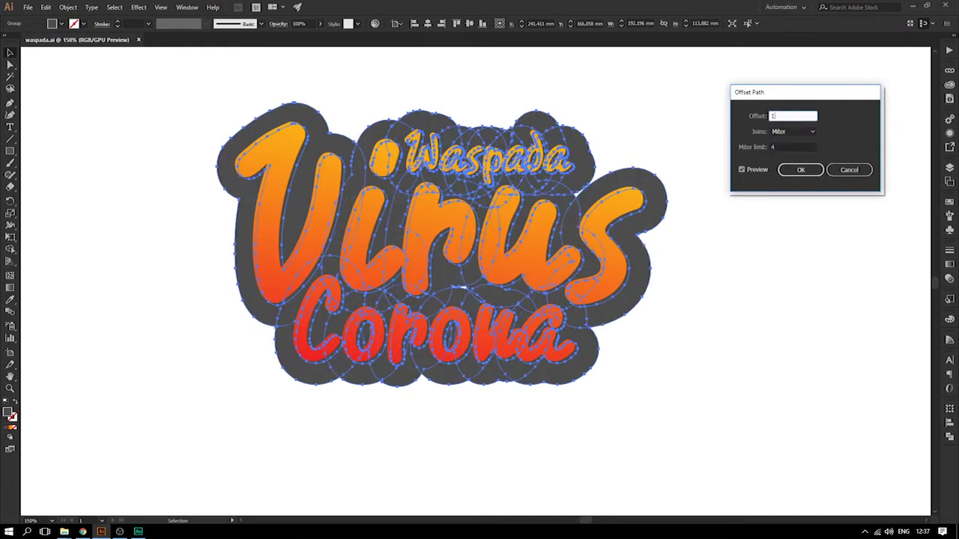
pyautogui.write('1')
pyautogui.click(793, 148)
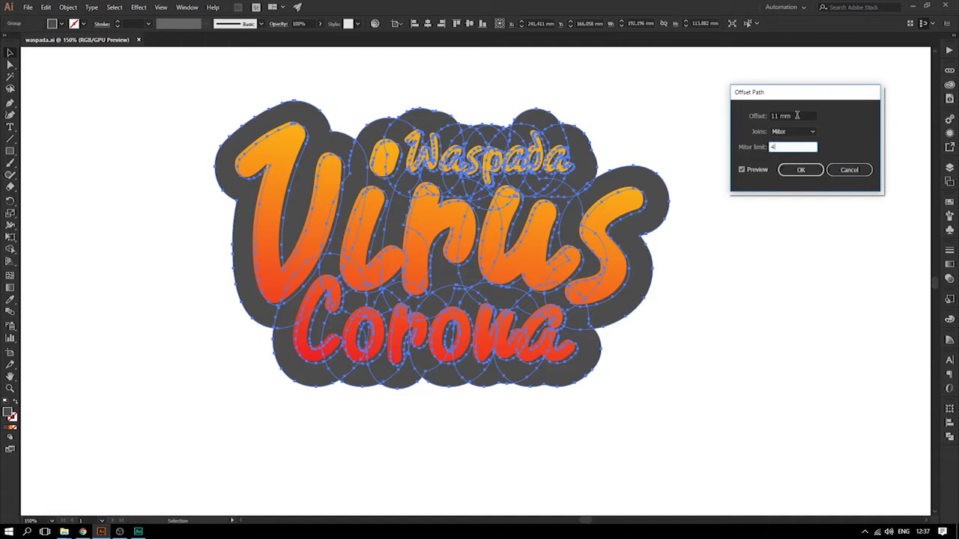
# Try 9 mm, then settle on a 7 mm offset and confirm
pyautogui.moveTo(796, 116); pyautogui.dragTo(717, 118)
pyautogui.write('9')
pyautogui.click(785, 146)
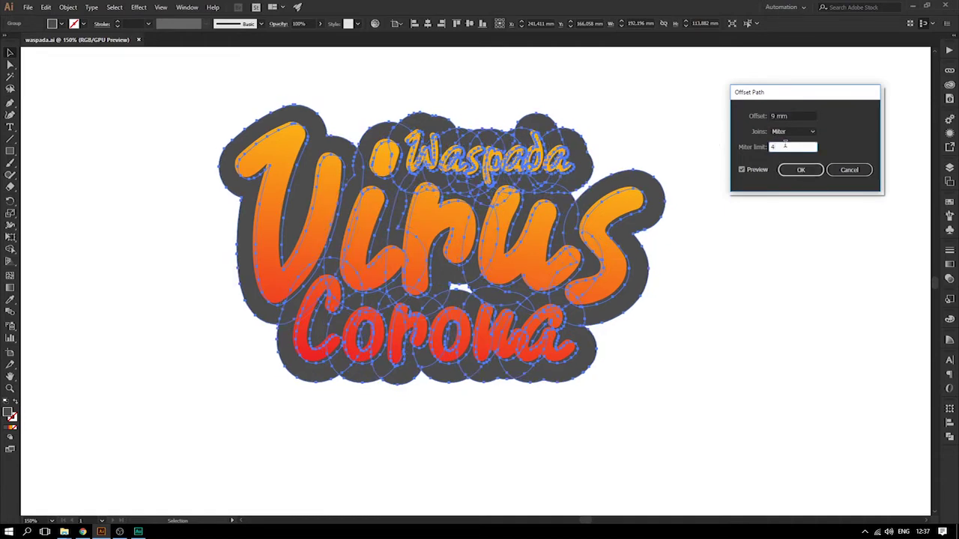
pyautogui.moveTo(784, 116); pyautogui.dragTo(712, 109)
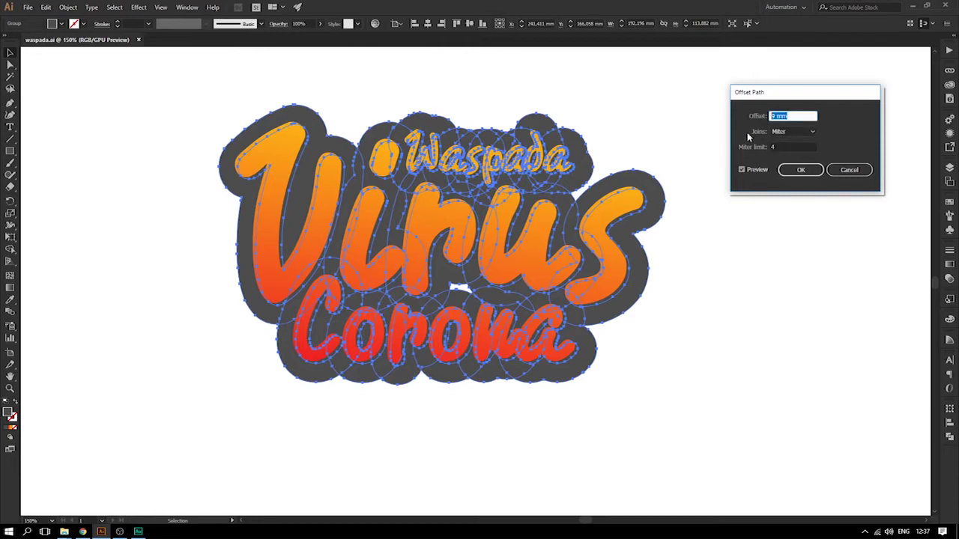
pyautogui.write('7')
pyautogui.click(788, 147)
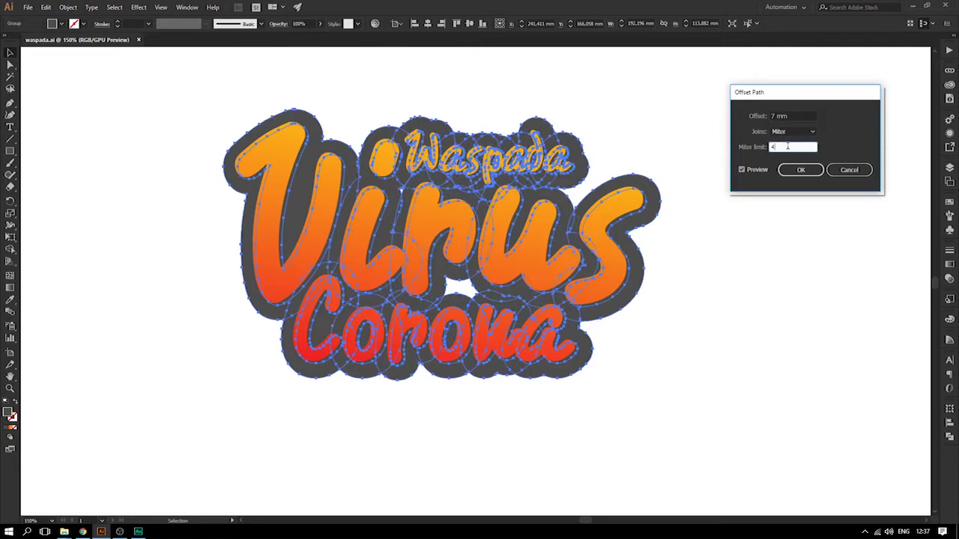
pyautogui.click(803, 167)
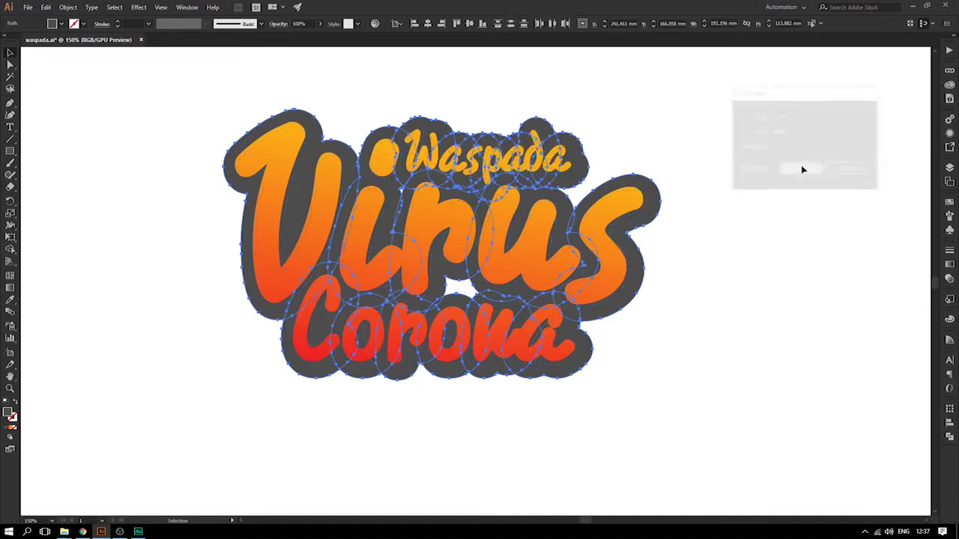
pyautogui.click(779, 204)
# Isolate the offset group, try ungrouping and moving Virus, then undo both
pyautogui.click(585, 144)
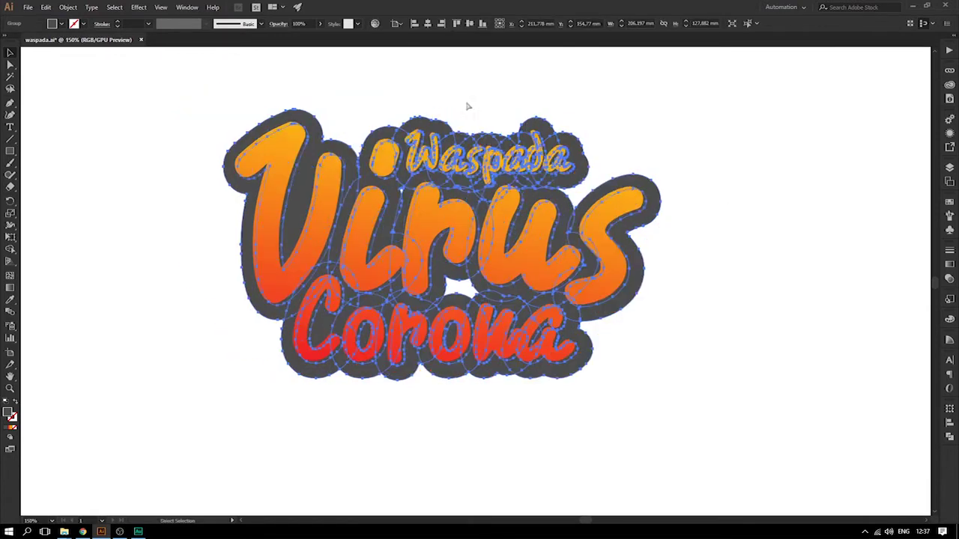
pyautogui.doubleClick(540, 128)
pyautogui.moveTo(541, 128); pyautogui.dragTo(492, 166)
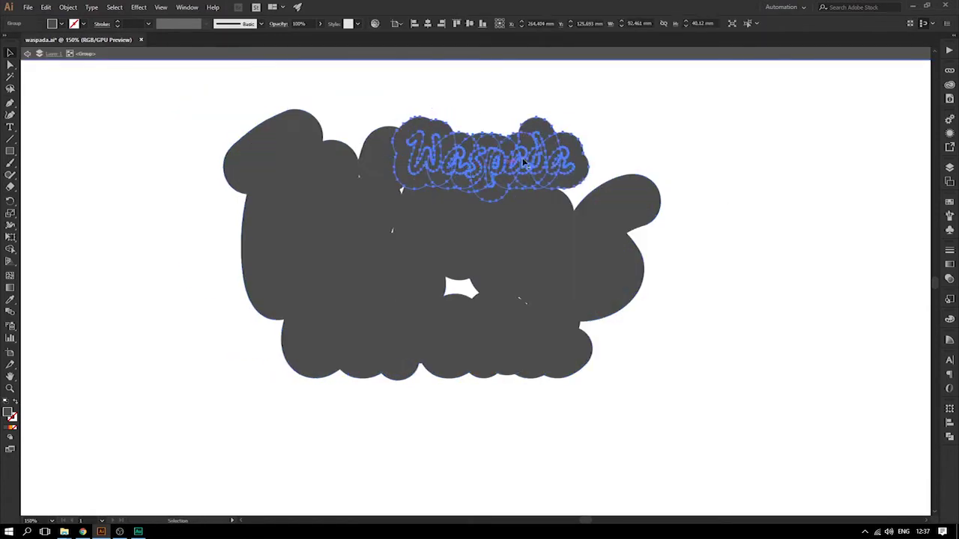
pyautogui.click(542, 234)
pyautogui.rightClick(543, 233)
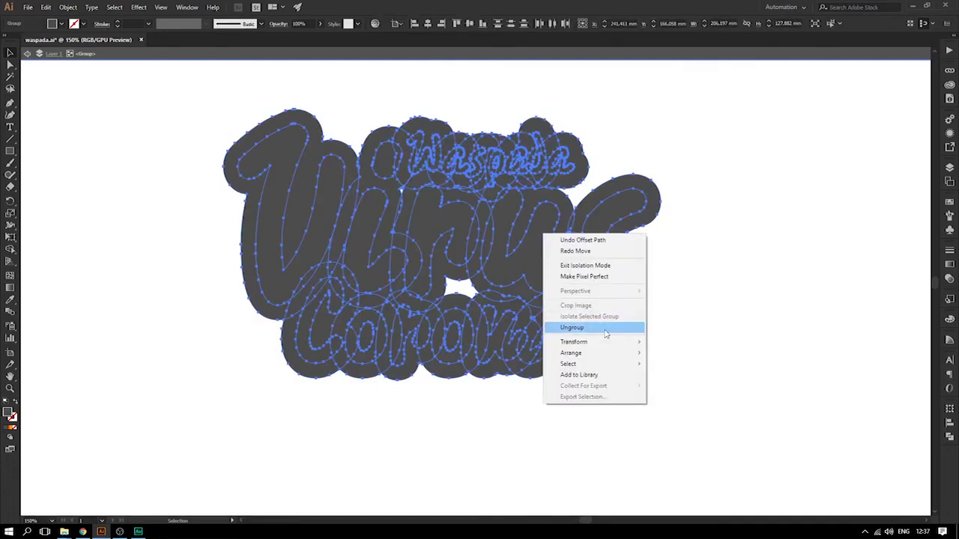
pyautogui.click(590, 329)
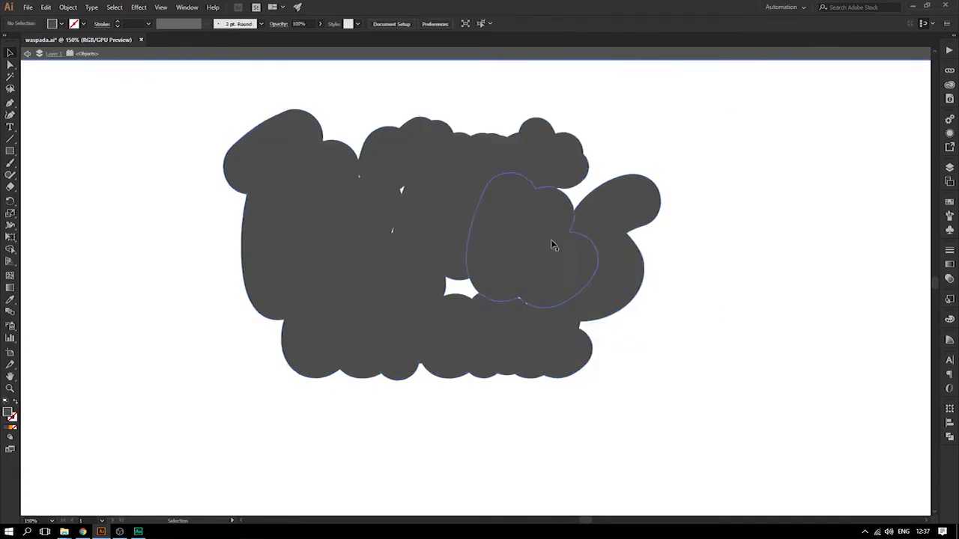
pyautogui.moveTo(559, 250); pyautogui.dragTo(469, 255)
pyautogui.hotkey('ctrl', 'z')
pyautogui.hotkey('ctrl', 'z')
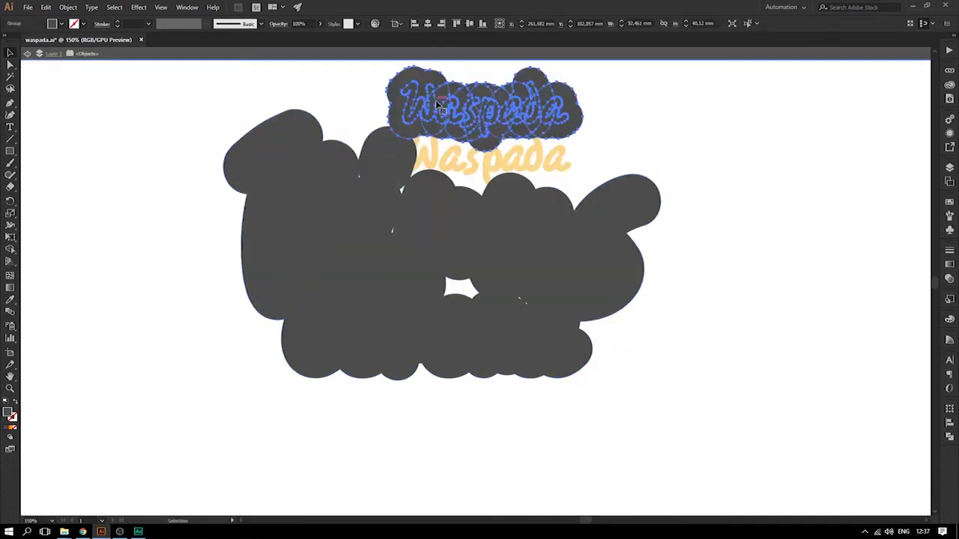
pyautogui.hotkey('ctrl', 'z')
# Move the Waspada backing shapes up and select its W, a and p letters
pyautogui.moveTo(484, 156); pyautogui.dragTo(525, 144)
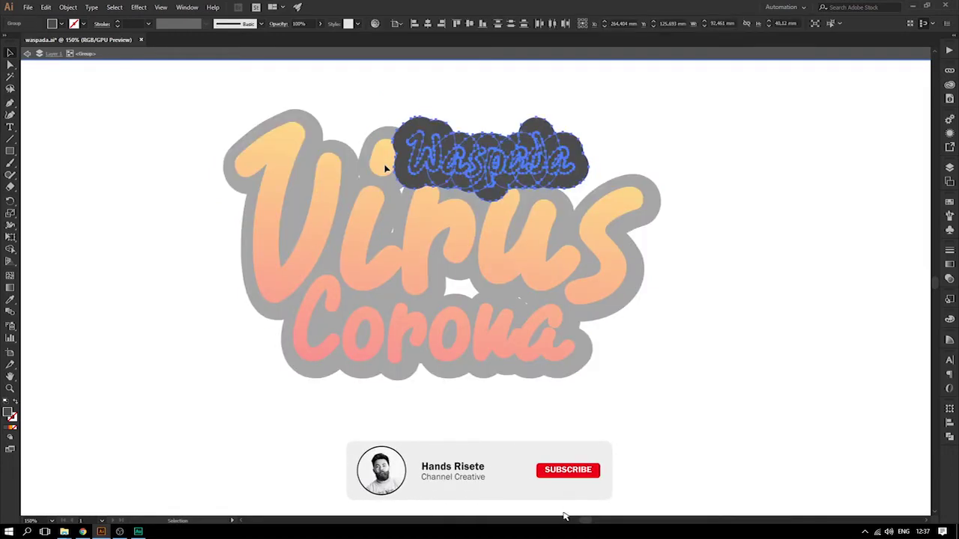
pyautogui.click(419, 152)
pyautogui.keyDown('shift'); pyautogui.click(457, 160); pyautogui.keyUp('shift')
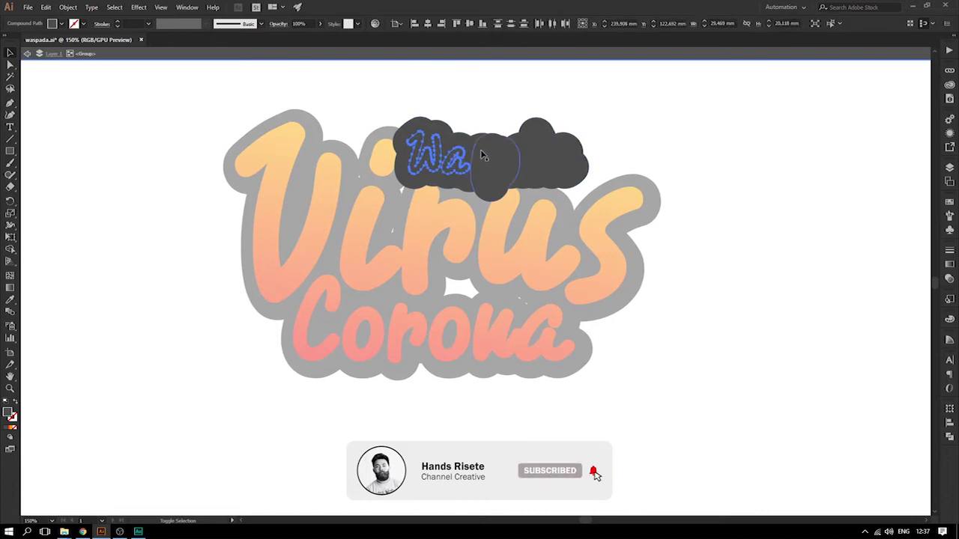
pyautogui.keyDown('shift'); pyautogui.click(495, 161); pyautogui.keyUp('shift')
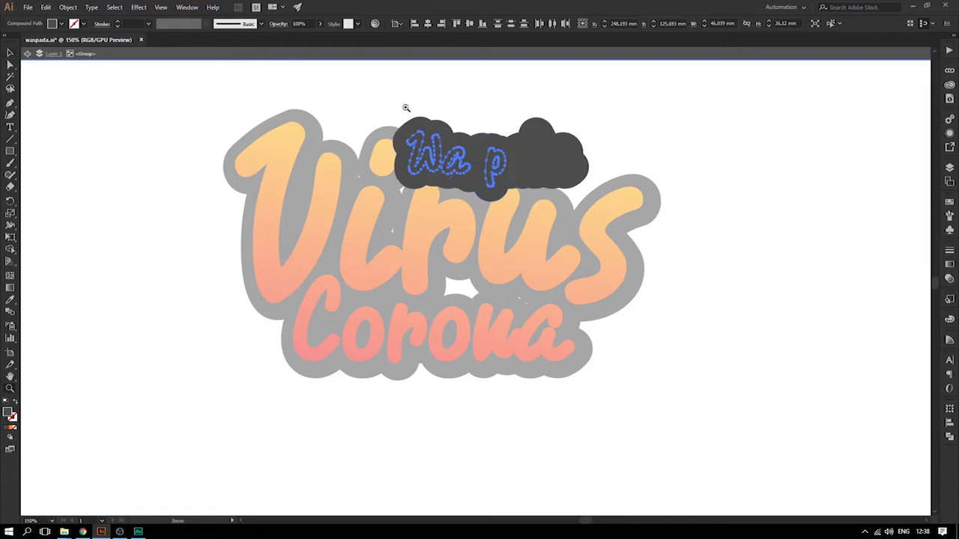
pyautogui.moveTo(407, 103); pyautogui.dragTo(525, 102)
pyautogui.moveTo(637, 269); pyautogui.dragTo(349, 164)
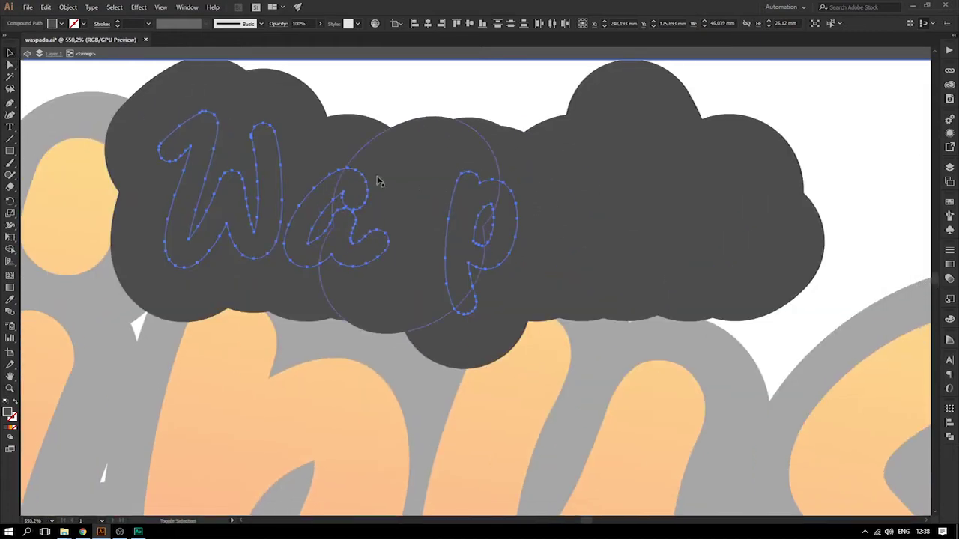
# Inspect the Waspada paths in Outline view, then return to Preview and fit the artboard
pyautogui.hotkey('ctrl', 'y')
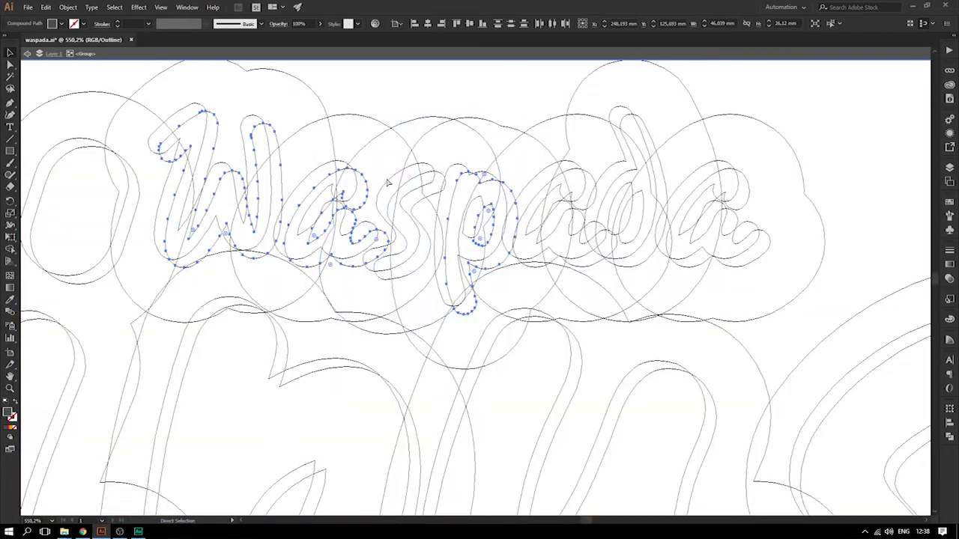
pyautogui.keyDown('shift'); pyautogui.click(423, 165); pyautogui.keyUp('shift')
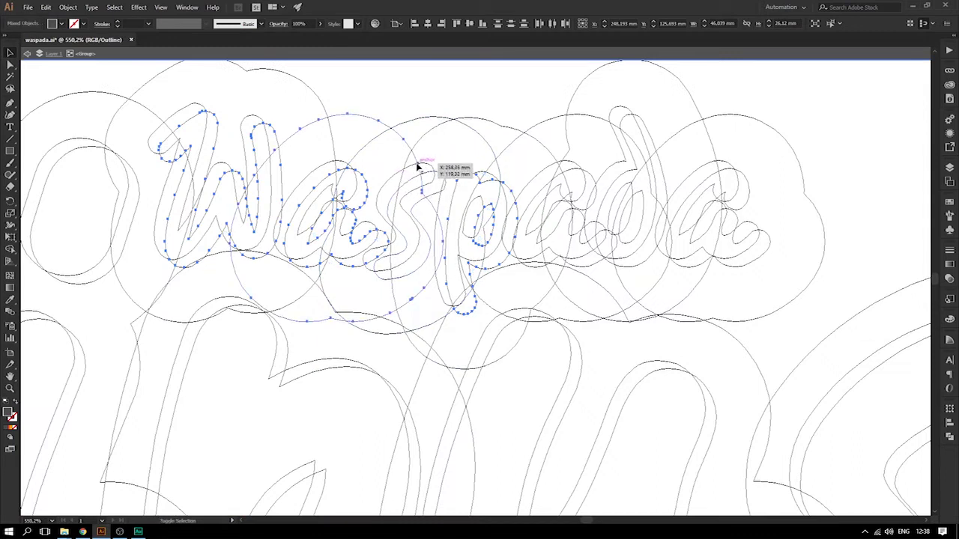
pyautogui.click(398, 101)
pyautogui.hotkey('ctrl', 'y')
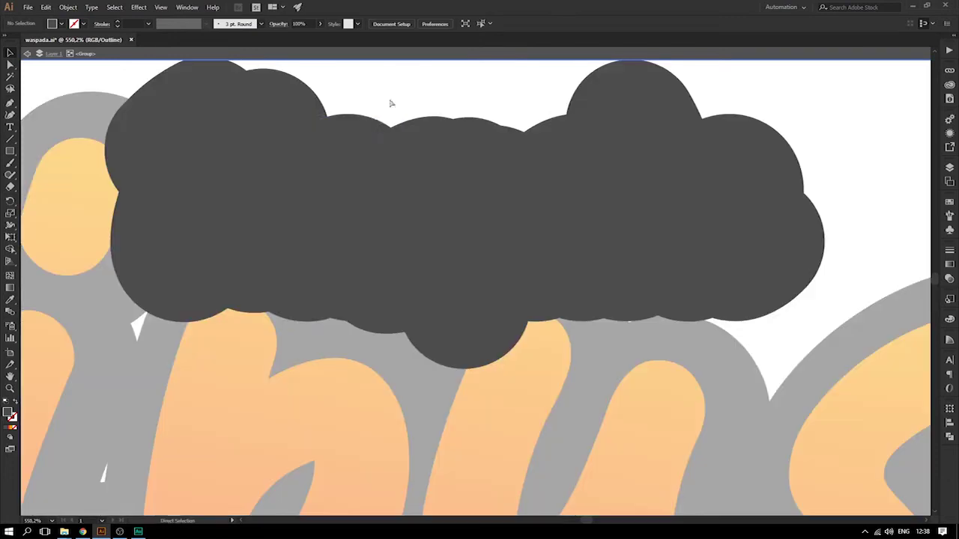
pyautogui.hotkey('ctrl', '0')
pyautogui.hscroll(3, 473, 203)
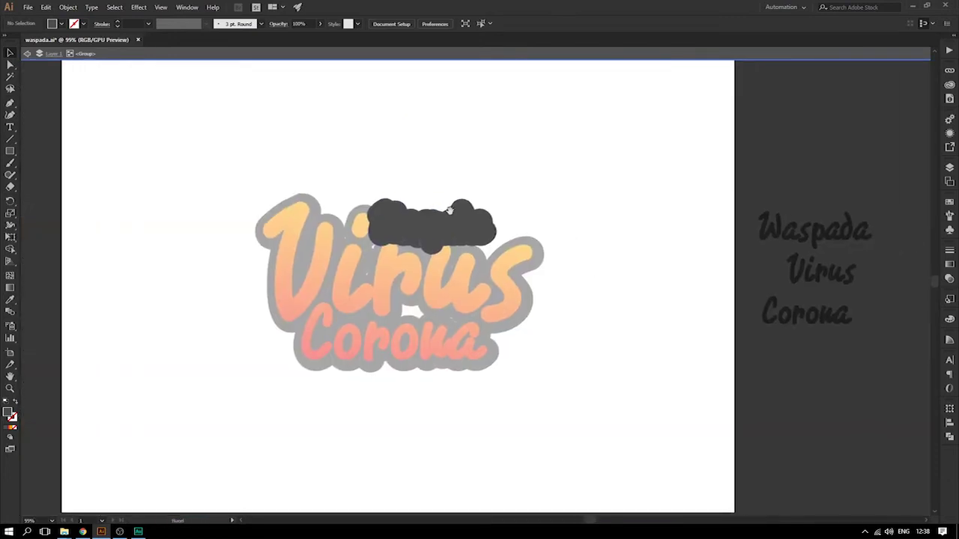
# Fill the dark Waspada backing circles with the red swatch
pyautogui.click(346, 243)
pyautogui.click(53, 24)
pyautogui.click(35, 41)
pyautogui.press('z')
pyautogui.moveTo(405, 236); pyautogui.dragTo(468, 271)
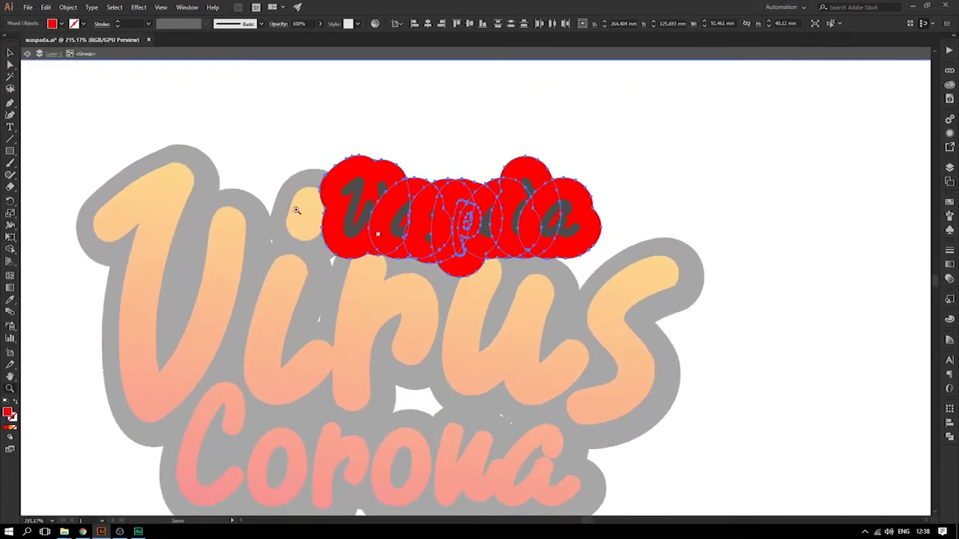
# Reposition one red backing circle lower beneath the Waspada lettering
pyautogui.click(10, 57)
pyautogui.moveTo(380, 172); pyautogui.dragTo(261, 146)
pyautogui.hotkey('ctrl', 'z')
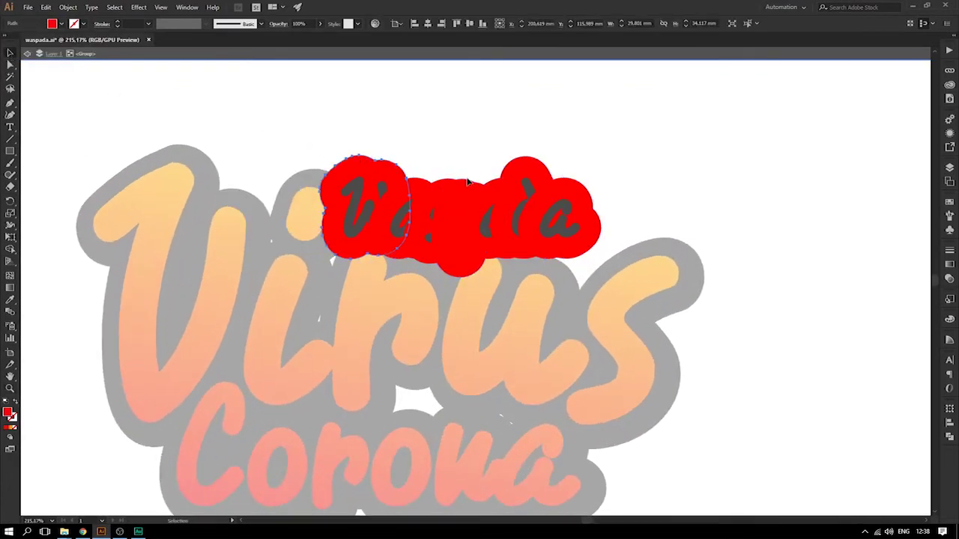
pyautogui.click(293, 264)
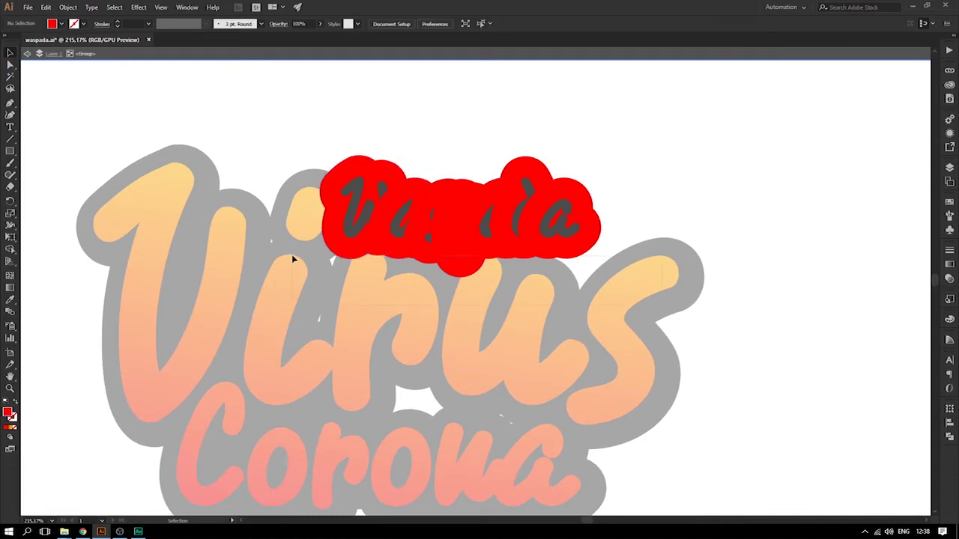
pyautogui.hotkey('ctrl', 'a')
pyautogui.moveTo(452, 268); pyautogui.dragTo(440, 325)
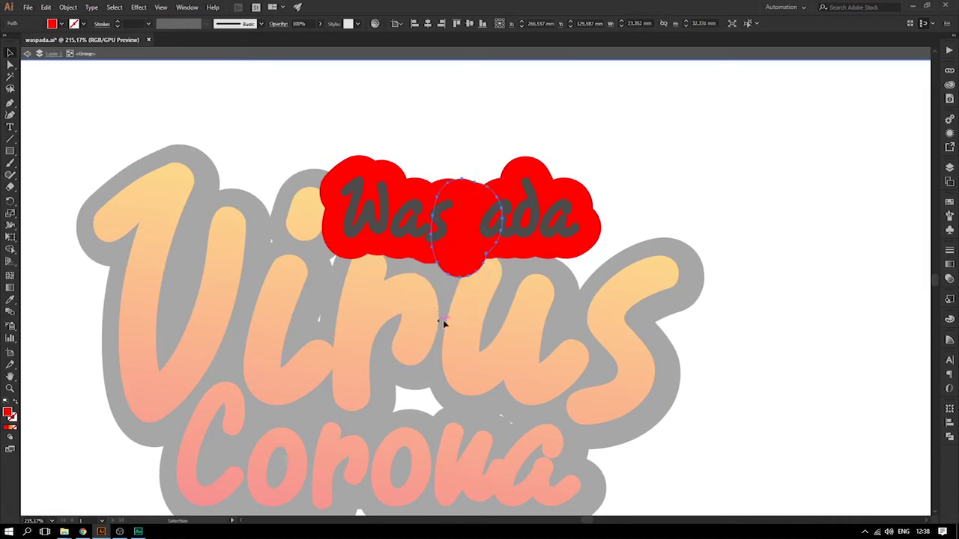
pyautogui.hotkey('ctrl', 'shift', 'a')
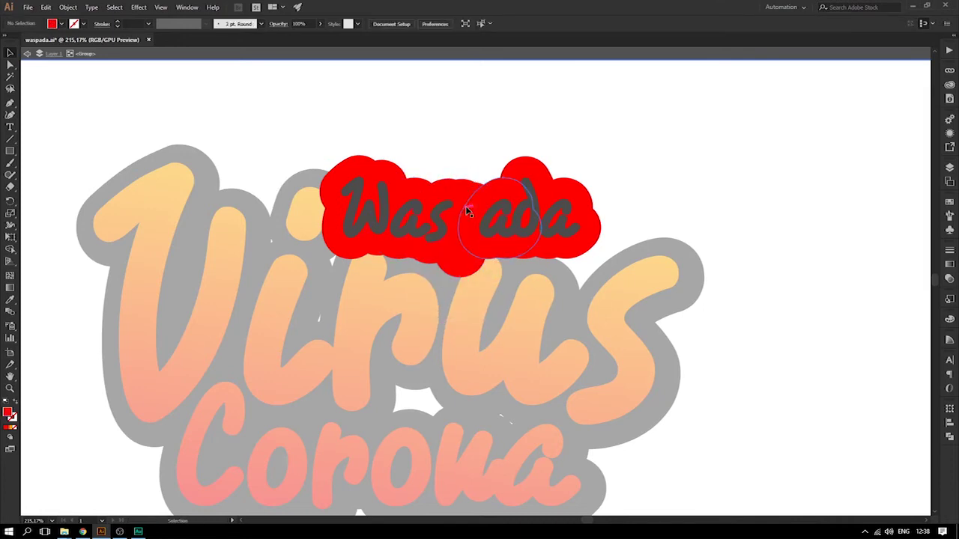
# Select all the red circles behind Waspada and Pathfinder-Unite them into one shape
pyautogui.click(470, 210)
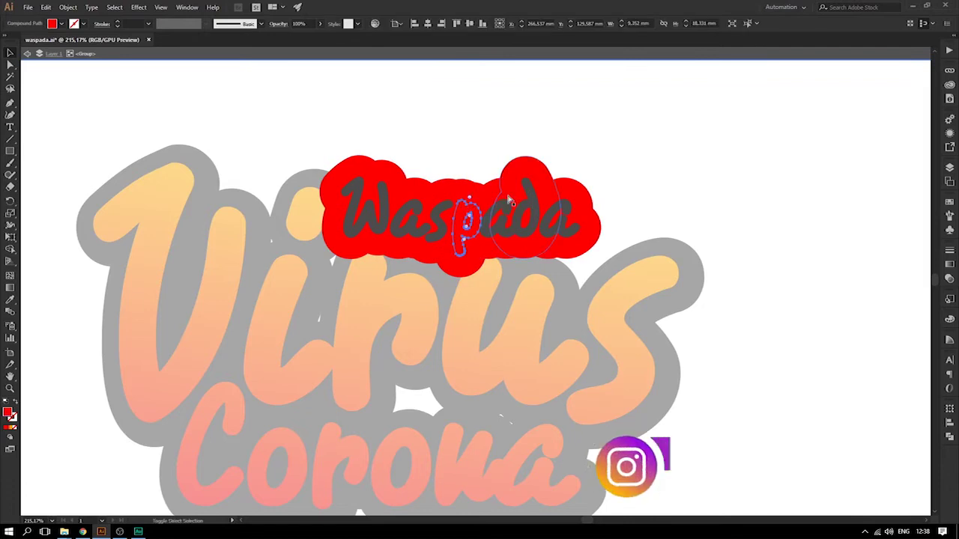
pyautogui.press('i')
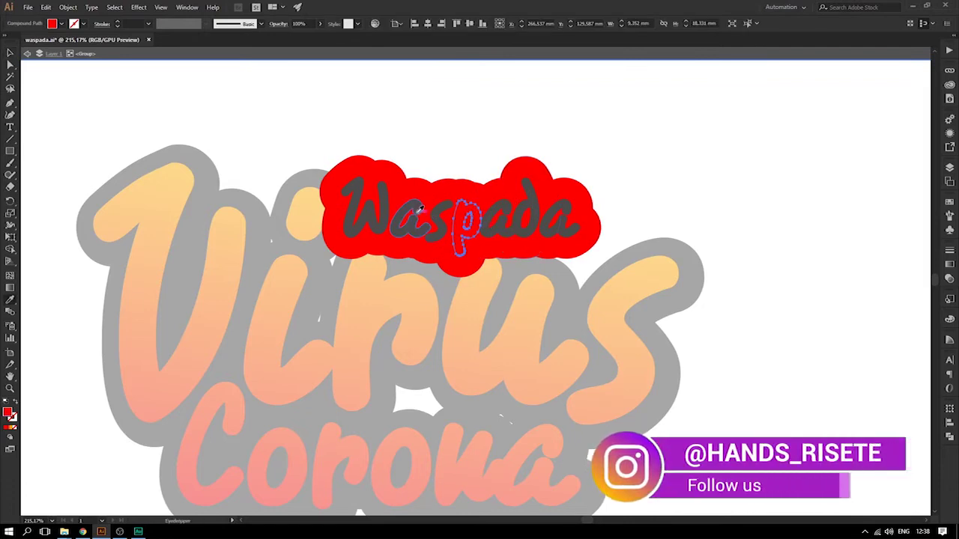
pyautogui.click(171, 112)
pyautogui.moveTo(171, 112); pyautogui.dragTo(96, 89)
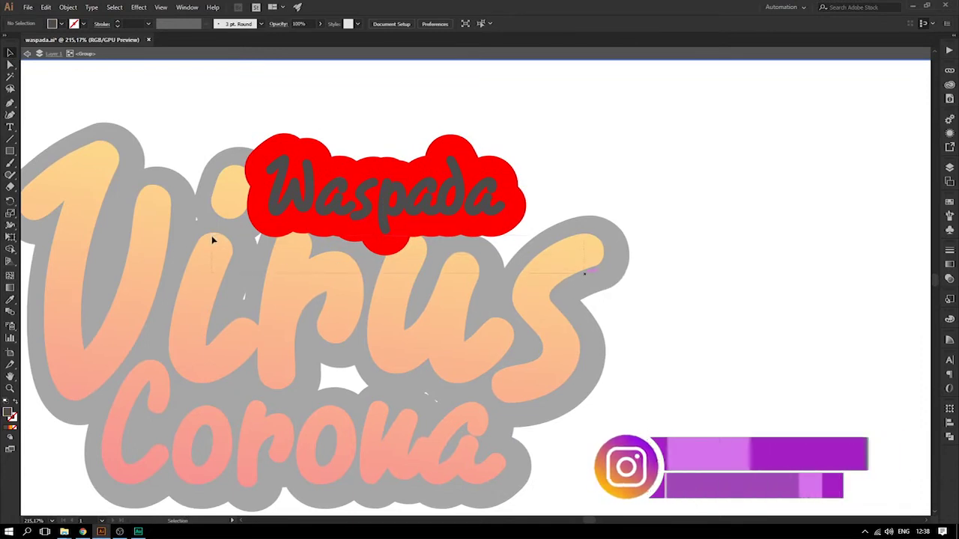
pyautogui.hotkey('ctrl', 'z')
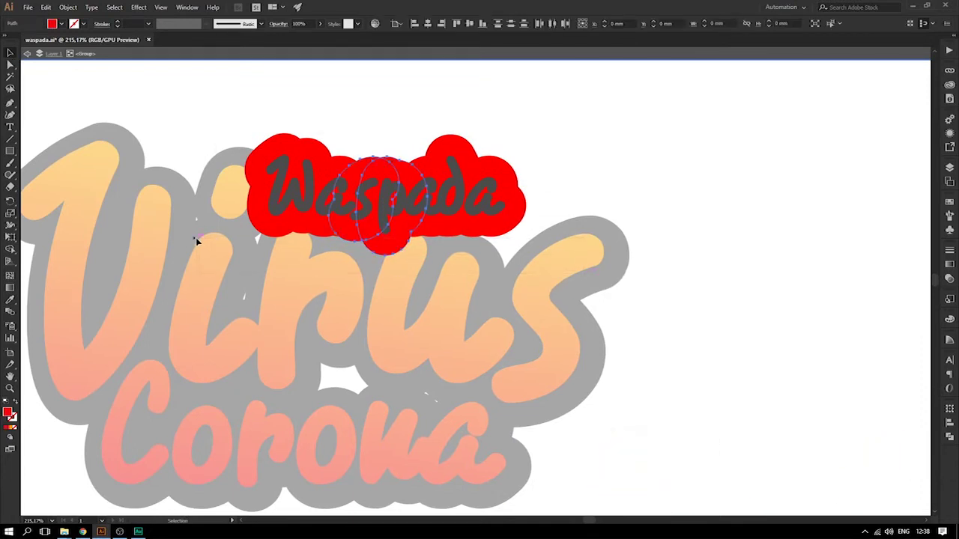
pyautogui.hotkey('ctrl', 'z')
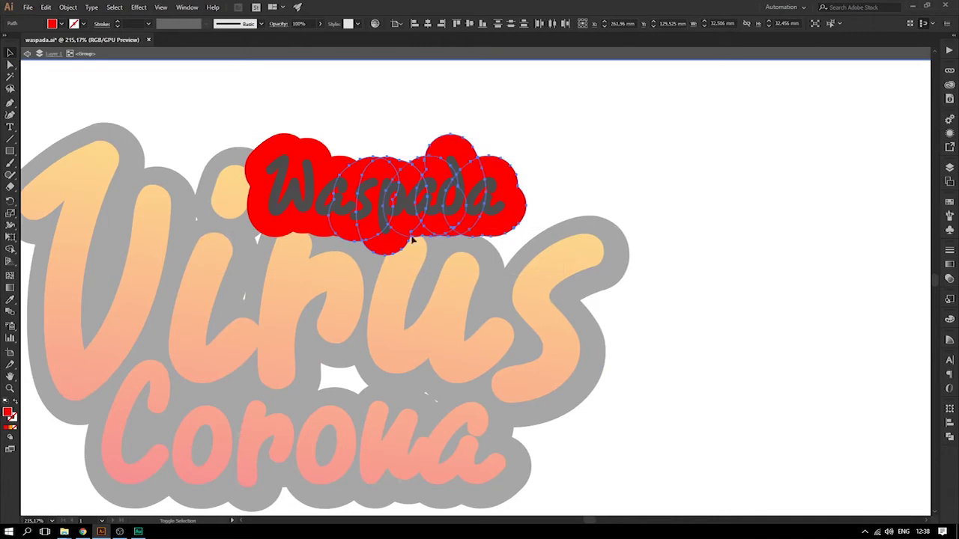
pyautogui.hotkey('ctrl', 'z')
pyautogui.hotkey('ctrl', 'z')
pyautogui.hotkey('ctrl', 'z')
pyautogui.click(948, 437)
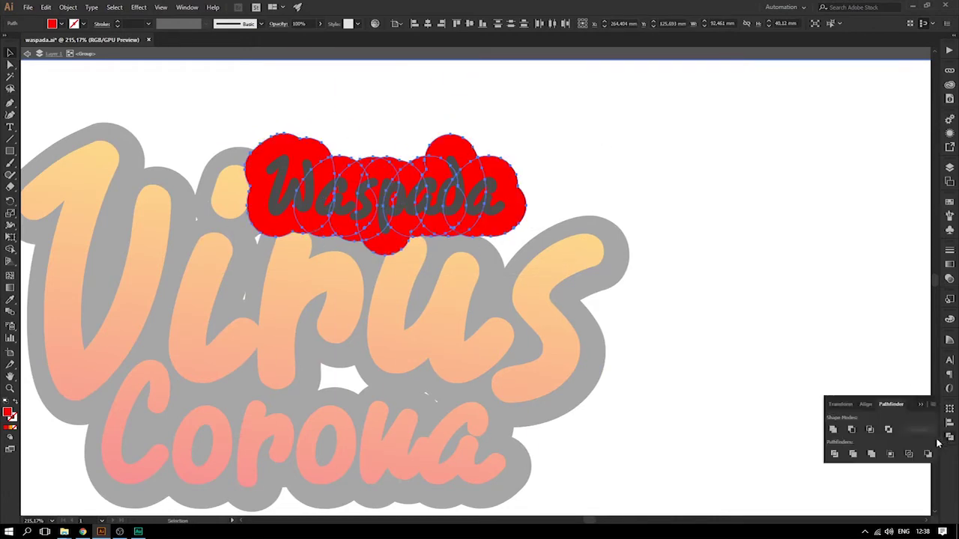
pyautogui.click(834, 430)
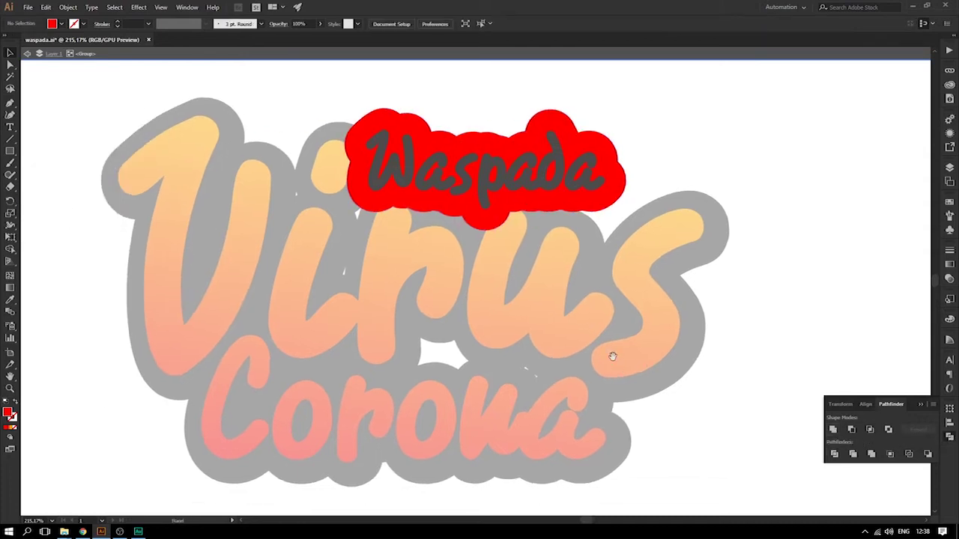
# Isolate the dark outline group behind the Virus letters
pyautogui.click(373, 193)
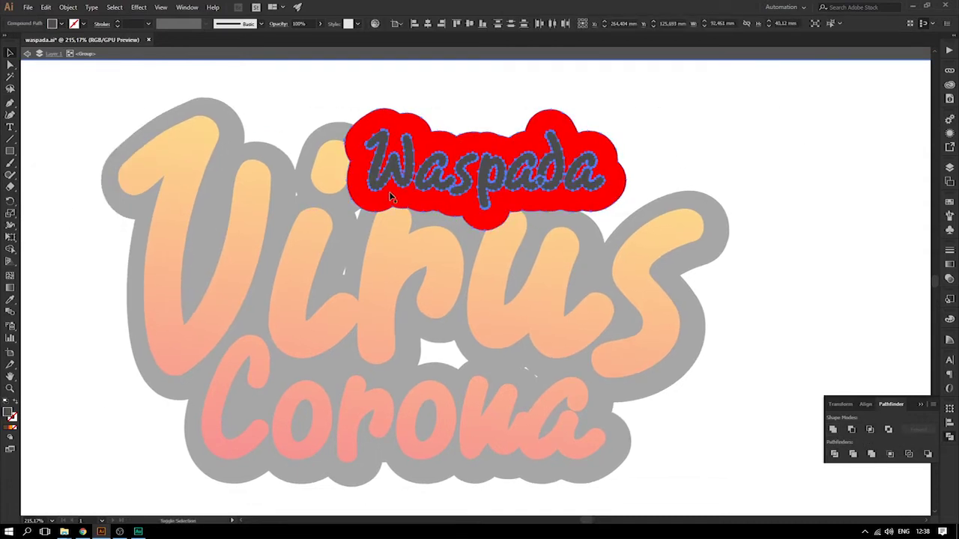
pyautogui.doubleClick(421, 284)
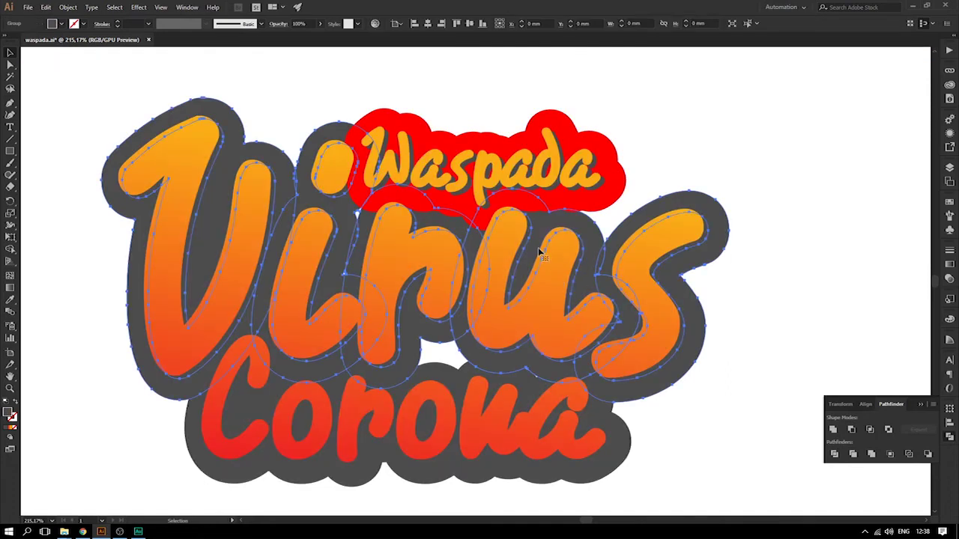
pyautogui.doubleClick(557, 275)
pyautogui.click(380, 277)
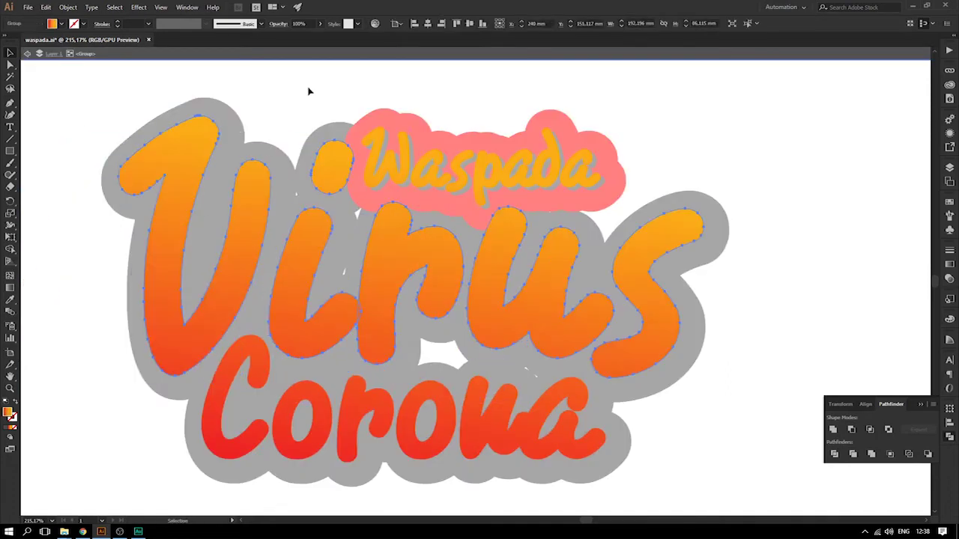
pyautogui.doubleClick(304, 92)
pyautogui.moveTo(241, 136); pyautogui.dragTo(215, 103)
pyautogui.hotkey('ctrl', 'z')
pyautogui.doubleClick(210, 156)
# Unite the V, i, r, u and s backing shapes
pyautogui.click(218, 191)
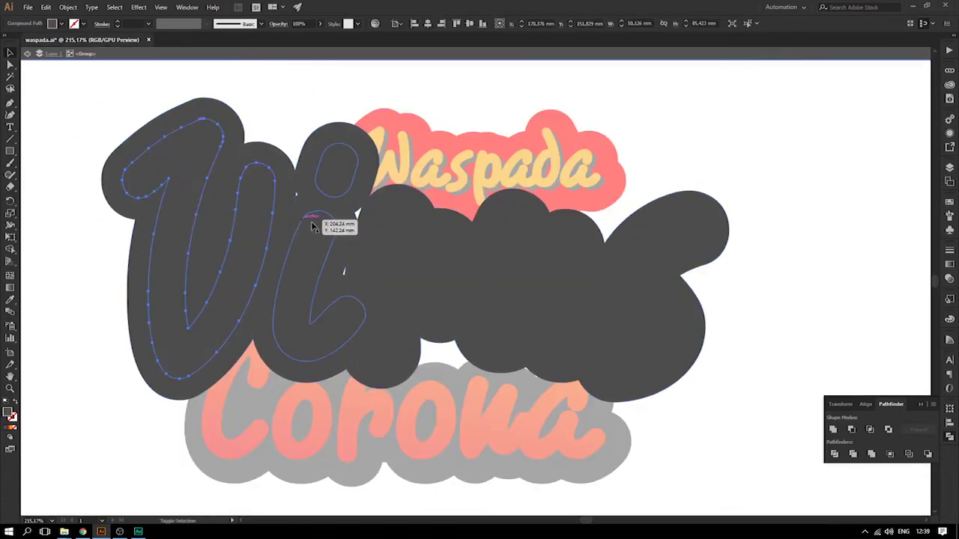
pyautogui.keyDown('shift'); pyautogui.click(300, 225); pyautogui.keyUp('shift')
pyautogui.keyDown('shift'); pyautogui.click(426, 251); pyautogui.keyUp('shift')
pyautogui.keyDown('shift'); pyautogui.click(506, 262); pyautogui.keyUp('shift')
pyautogui.keyDown('shift'); pyautogui.click(651, 260); pyautogui.keyUp('shift')
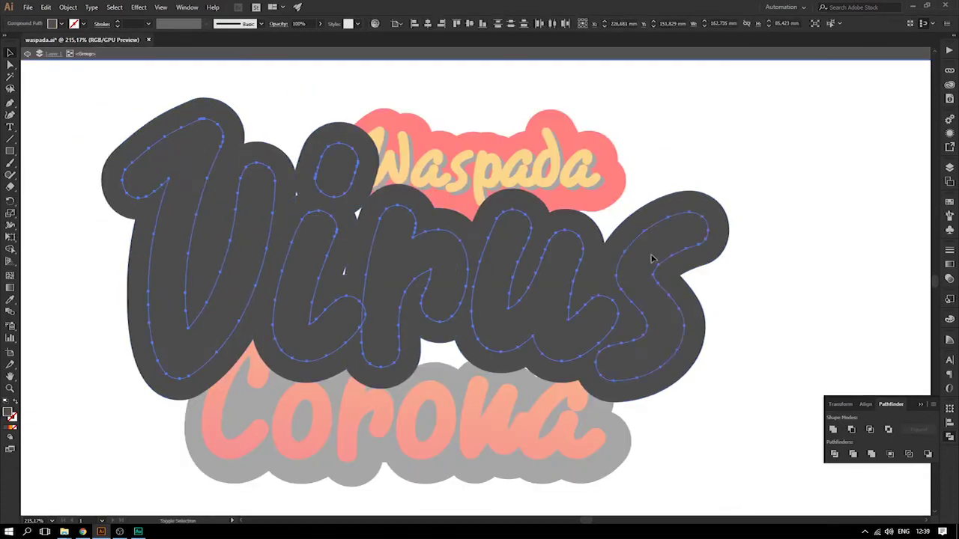
pyautogui.click(833, 430)
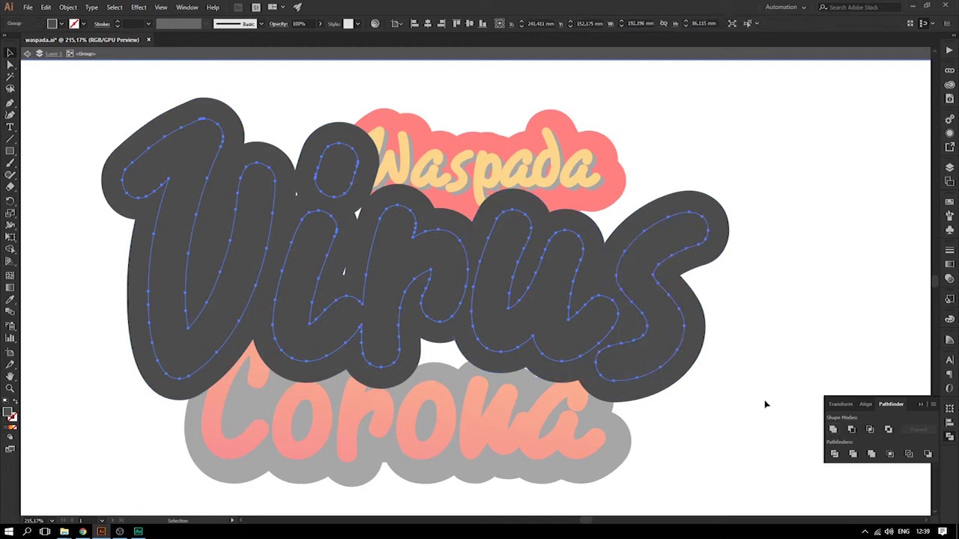
# Unite the remaining Virus backing pieces into a single shape
pyautogui.hotkey('ctrl', 'shift', 'a')
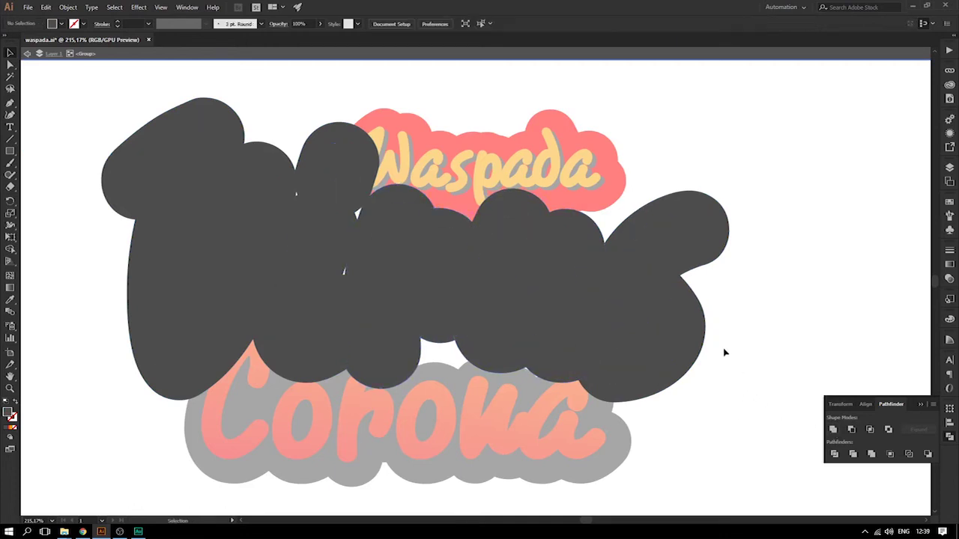
pyautogui.click(556, 374)
pyautogui.keyDown('shift'); pyautogui.click(428, 342); pyautogui.keyUp('shift')
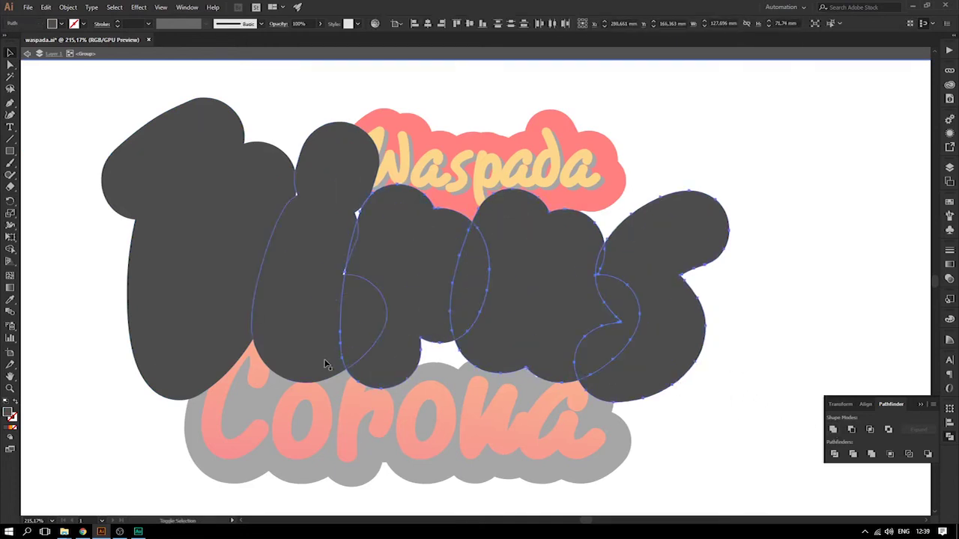
pyautogui.keyDown('shift'); pyautogui.click(322, 372); pyautogui.keyUp('shift')
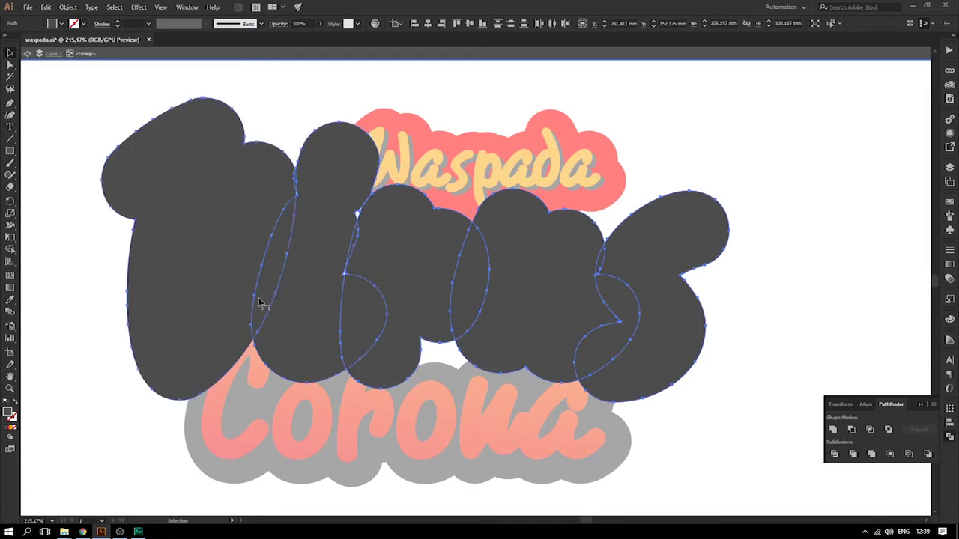
pyautogui.keyDown('shift'); pyautogui.click(196, 384); pyautogui.keyUp('shift')
pyautogui.click(833, 429)
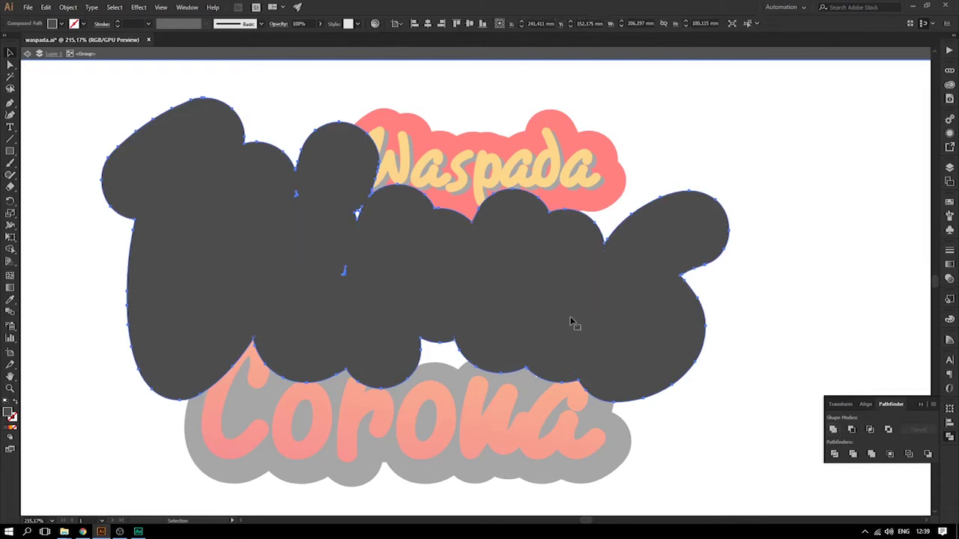
# Fill the merged Virus backing red and exit isolation mode
pyautogui.click(63, 25)
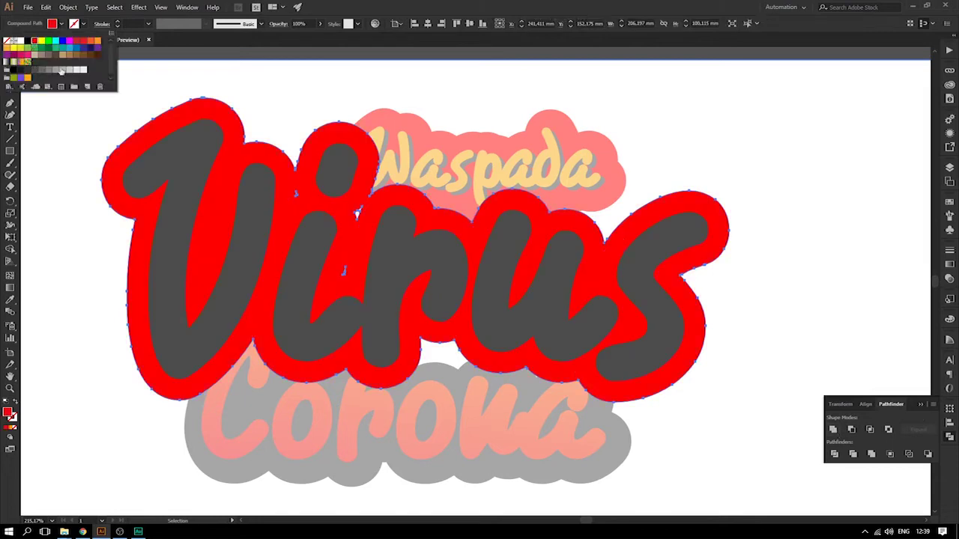
pyautogui.press('Escape')
pyautogui.doubleClick(787, 242)
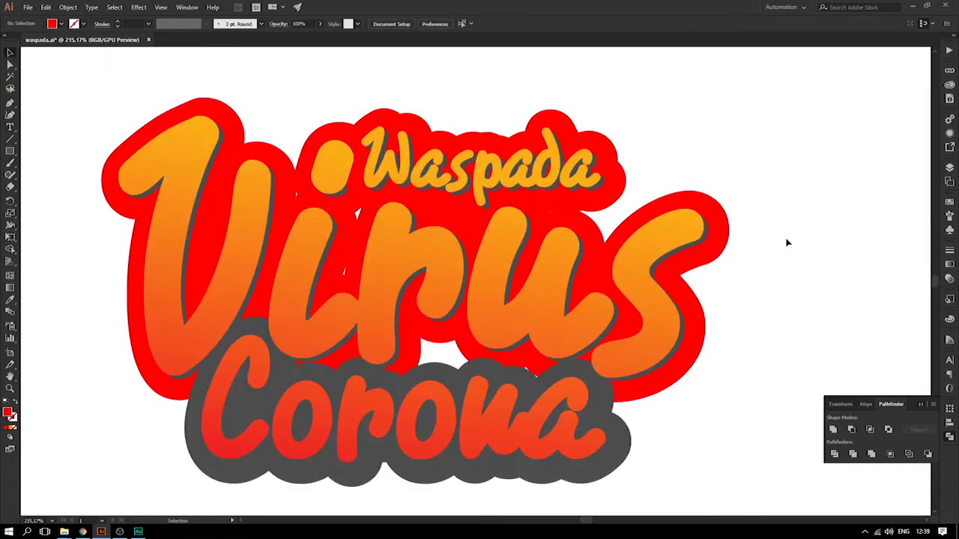
# Marquee-select the cloud ellipses behind Corona and Unite them into one shape
pyautogui.click(423, 380)
pyautogui.doubleClick(424, 380)
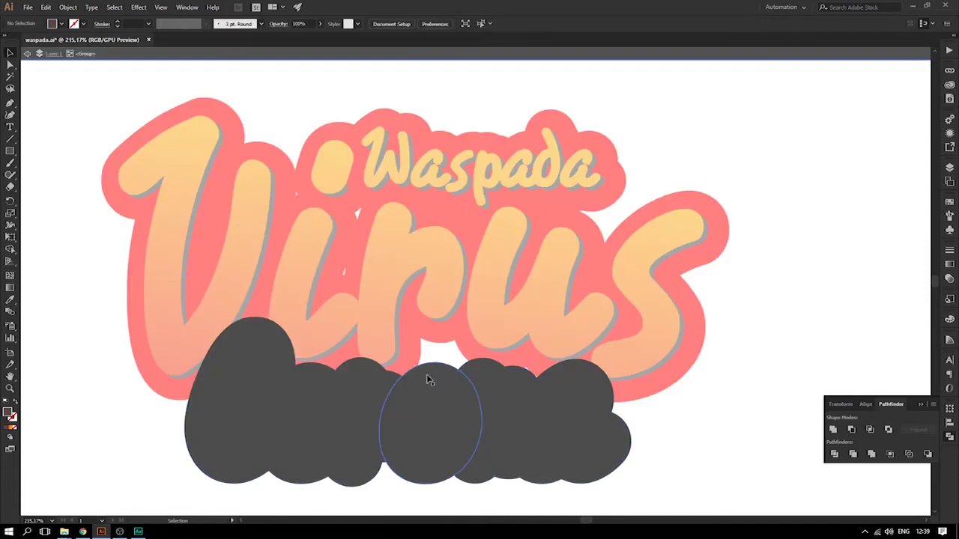
pyautogui.click(428, 380)
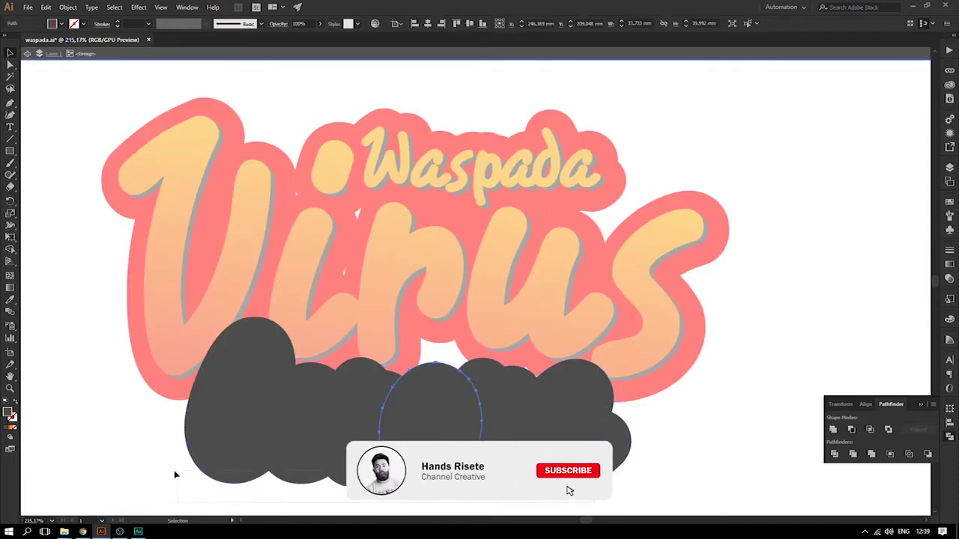
pyautogui.moveTo(170, 476); pyautogui.dragTo(479, 479)
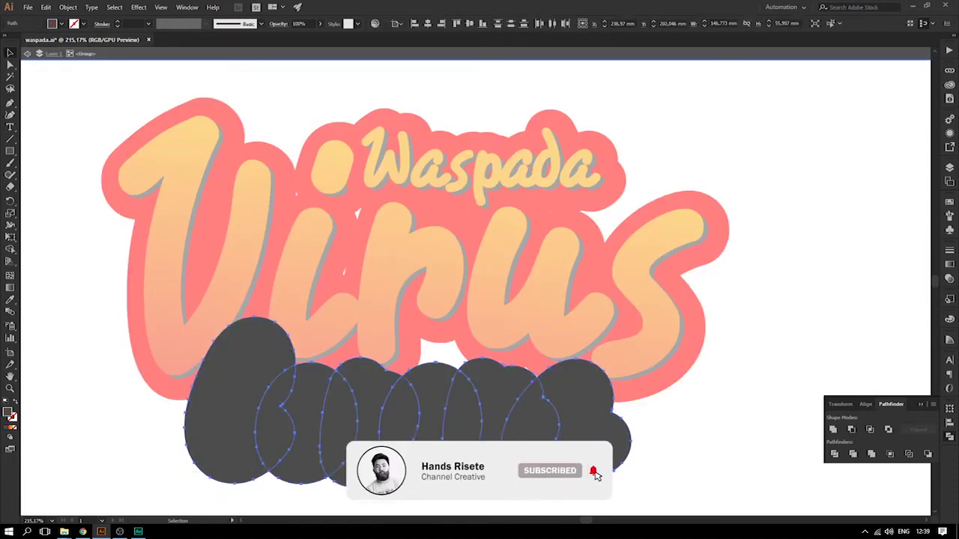
pyautogui.click(834, 431)
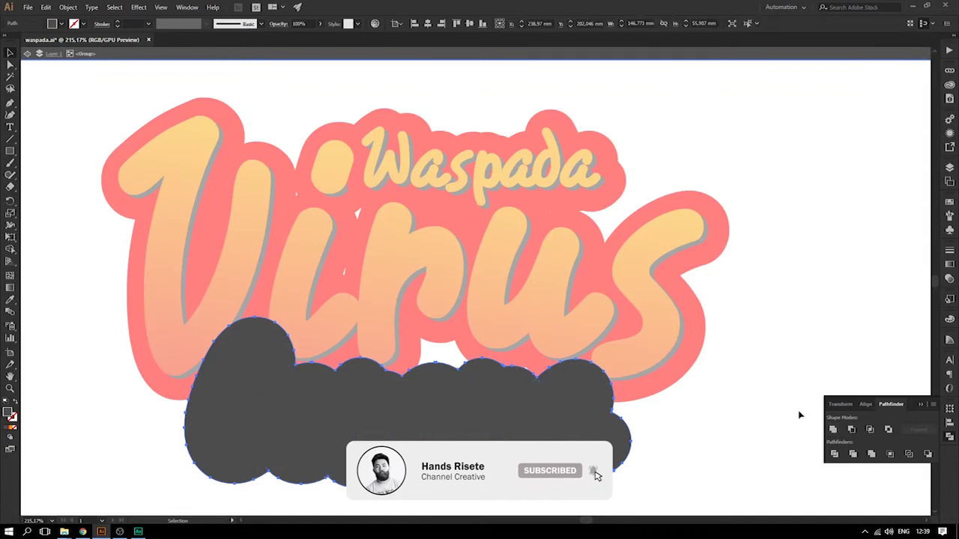
pyautogui.click(242, 150)
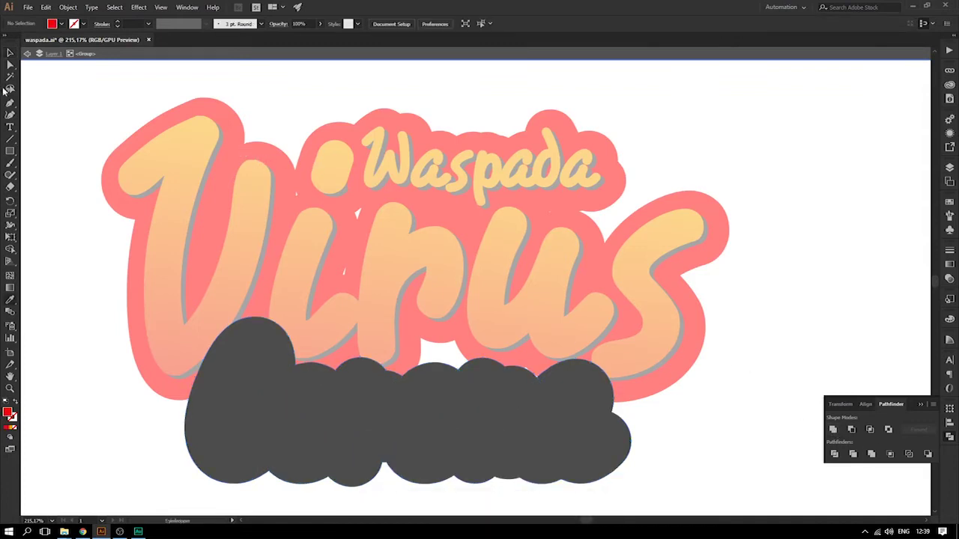
pyautogui.doubleClick(47, 93)
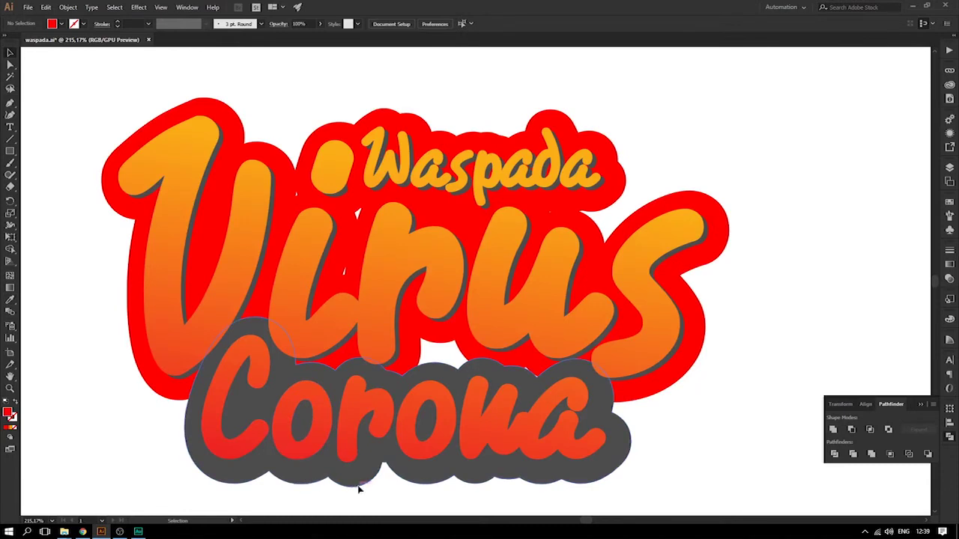
# Fill the merged Corona cloud with red
pyautogui.click(363, 486)
pyautogui.doubleClick(362, 485)
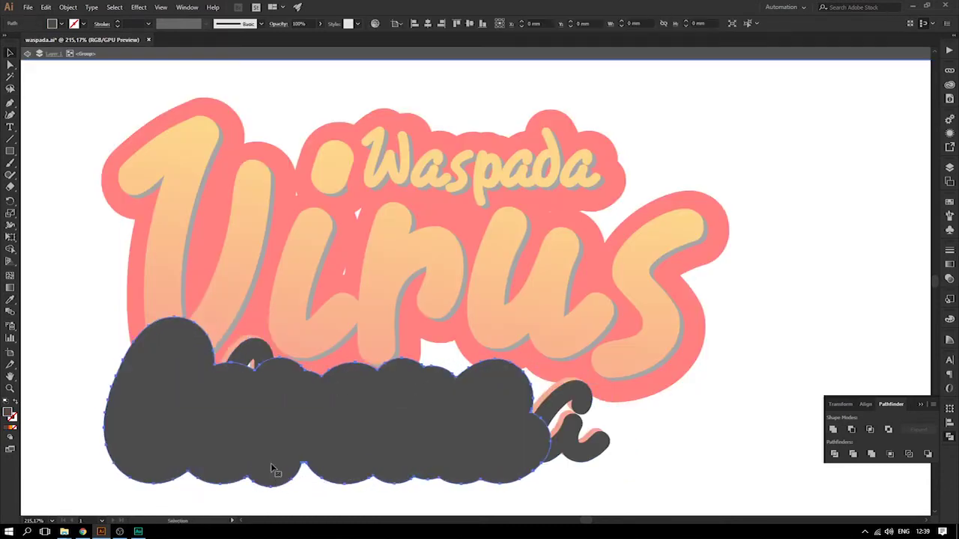
pyautogui.click(64, 23)
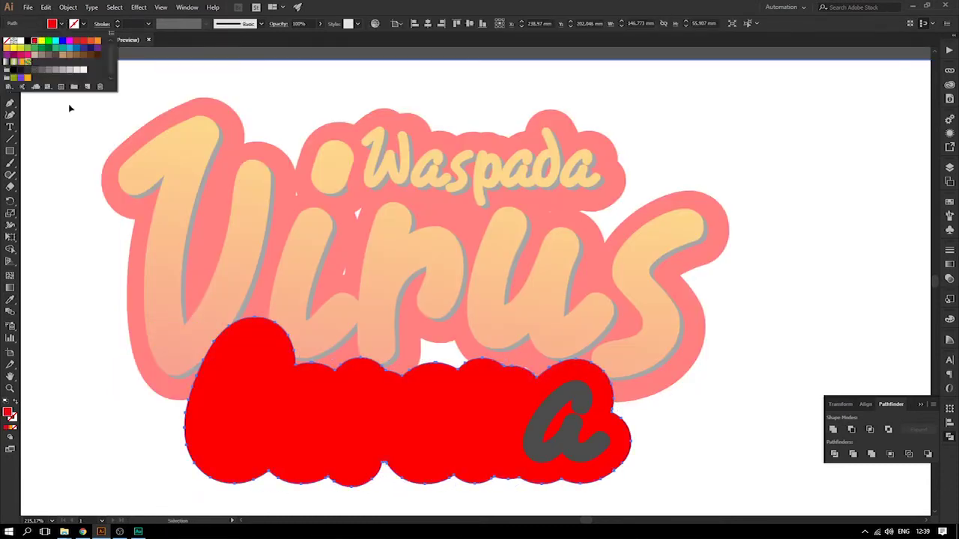
pyautogui.doubleClick(775, 377)
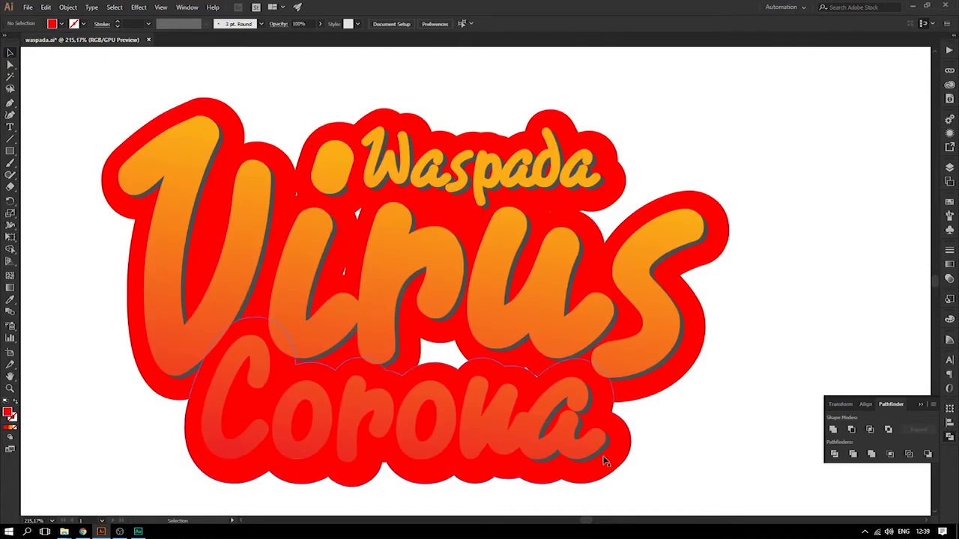
# Move the red cloud back into place behind the Corona lettering
pyautogui.doubleClick(604, 455)
pyautogui.moveTo(464, 438)
pyautogui.mouseDown()
pyautogui.moveTo(426, 358)
pyautogui.moveTo(357, 432)
pyautogui.mouseUp()
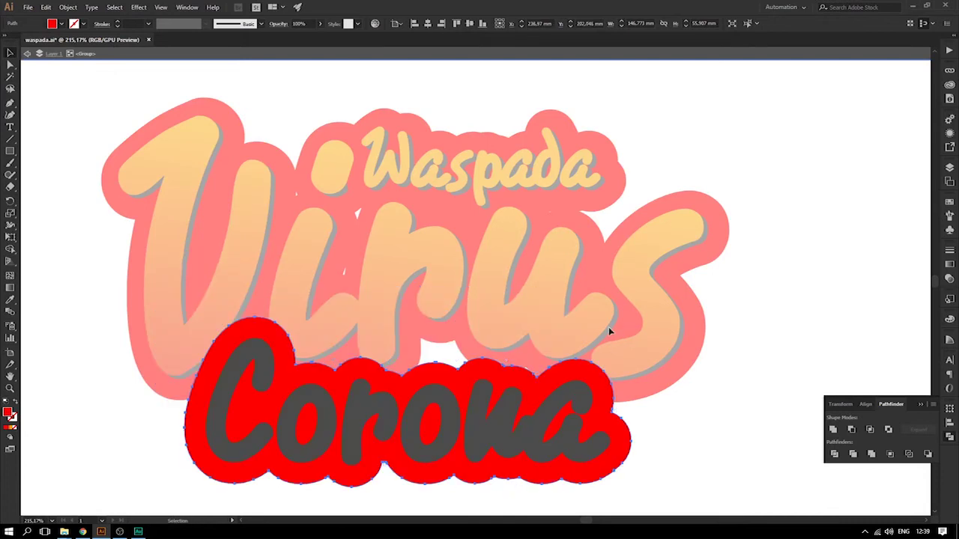
pyautogui.keyDown('shift'); pyautogui.click(587, 390); pyautogui.keyUp('shift')
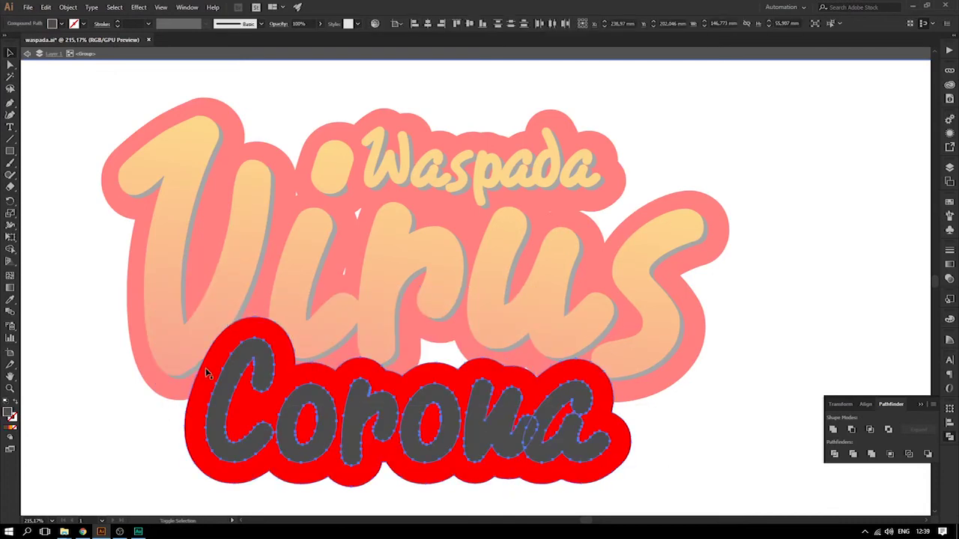
pyautogui.keyDown('shift'); pyautogui.click(247, 343); pyautogui.keyUp('shift')
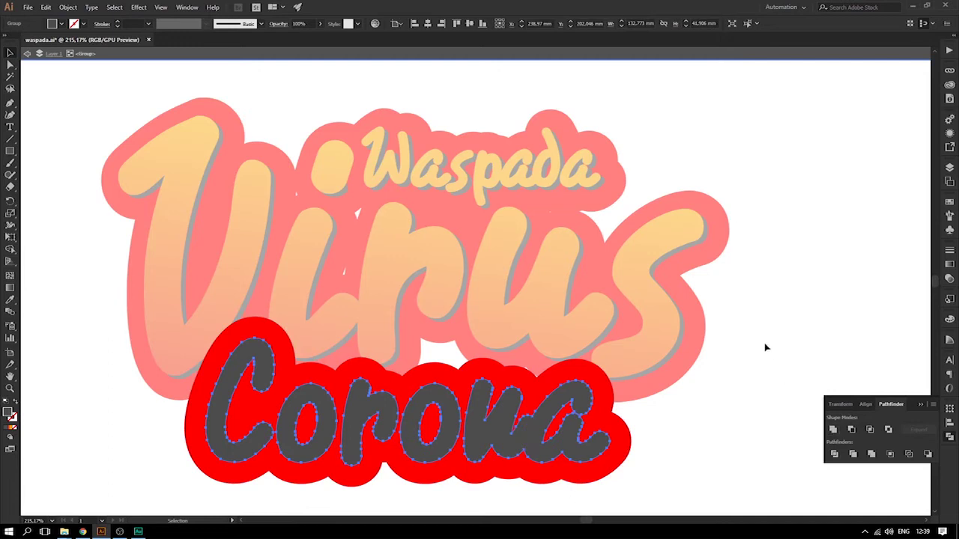
pyautogui.click(772, 322)
pyautogui.doubleClick(779, 300)
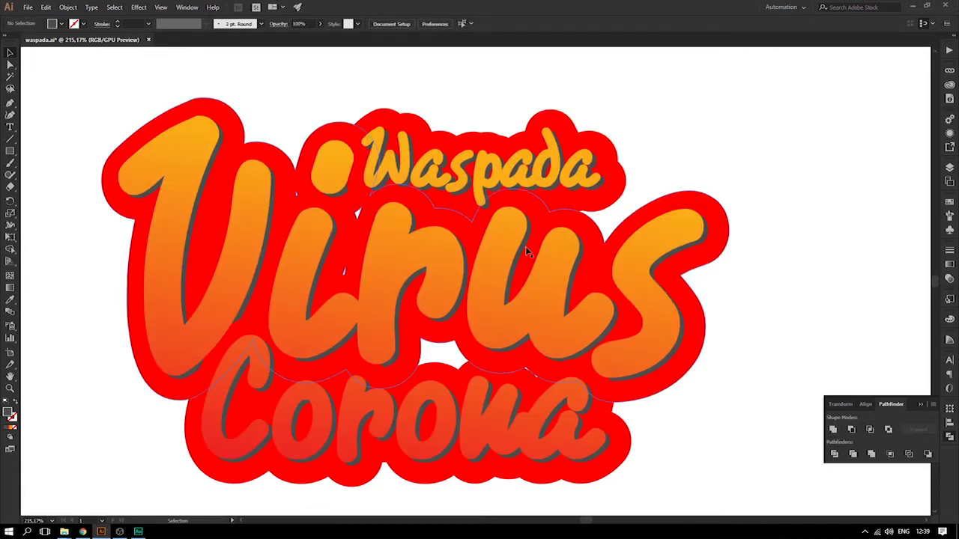
# Select all the artwork and ungroup it
pyautogui.click(597, 163)
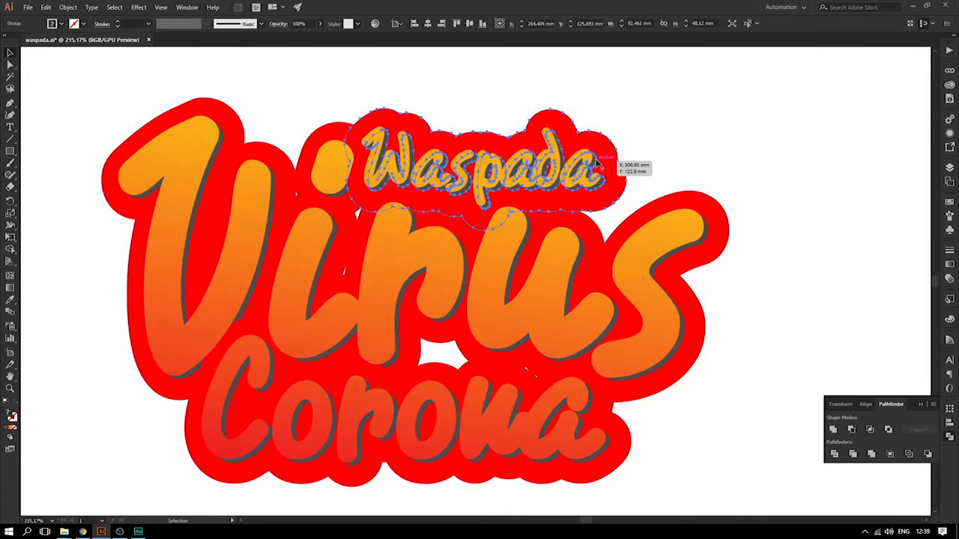
pyautogui.rightClick(589, 143)
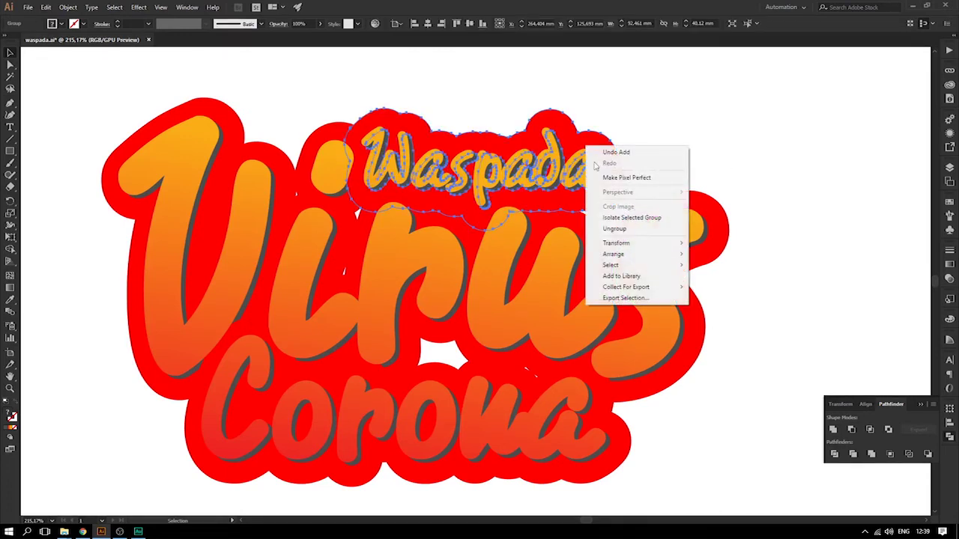
pyautogui.click(571, 135)
pyautogui.doubleClick(558, 161)
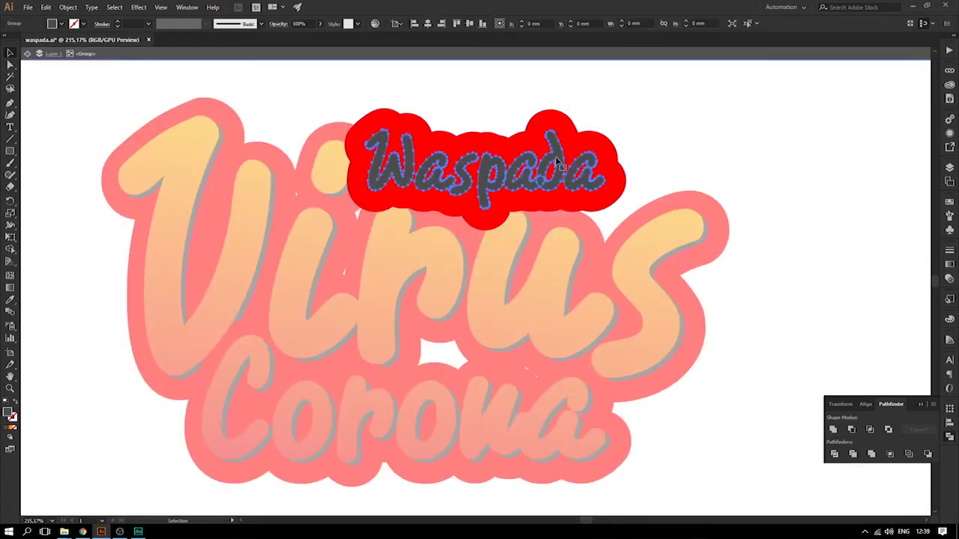
pyautogui.doubleClick(672, 122)
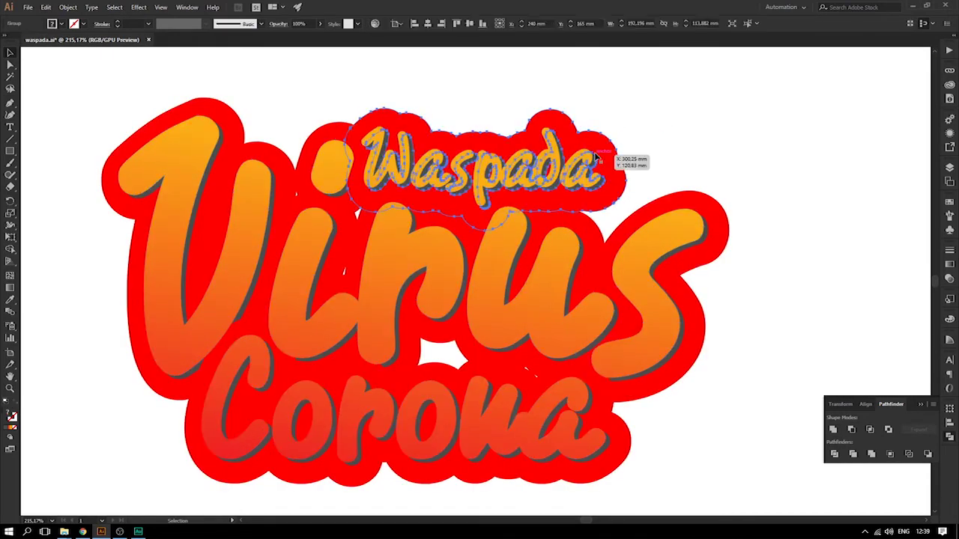
pyautogui.hotkey('ctrl', 'a')
pyautogui.rightClick(614, 268)
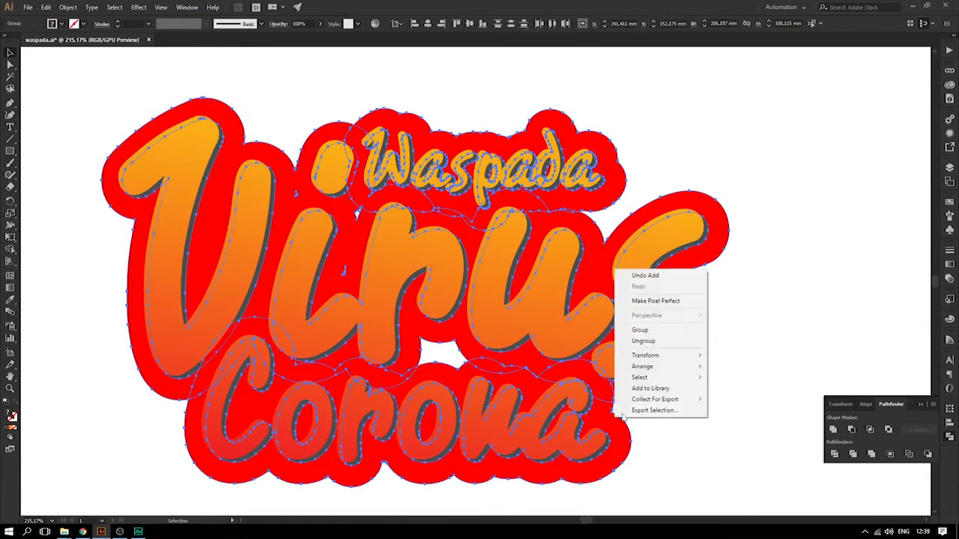
pyautogui.click(645, 341)
# Unite the three red backings into one shape and send it to the back
pyautogui.click(683, 263)
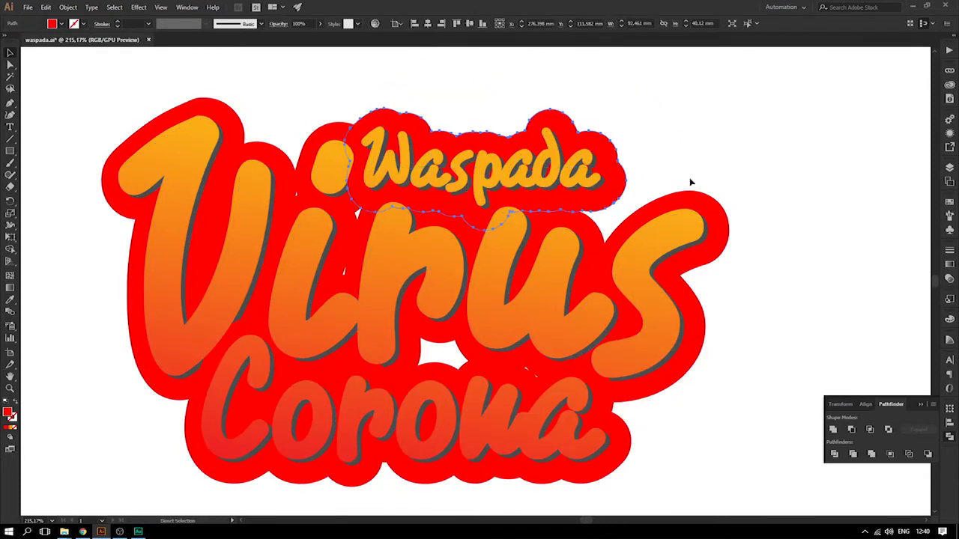
pyautogui.click(618, 436)
pyautogui.click(832, 430)
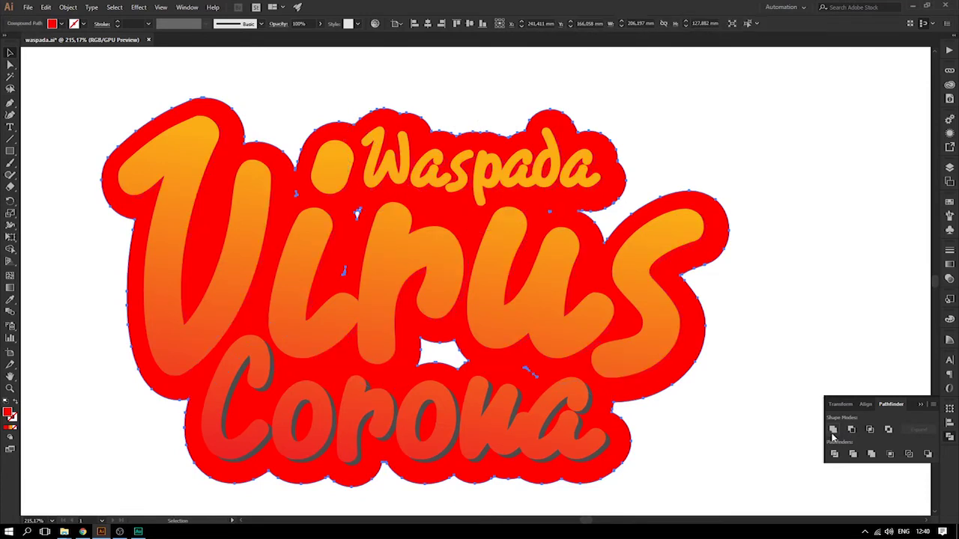
pyautogui.rightClick(582, 202)
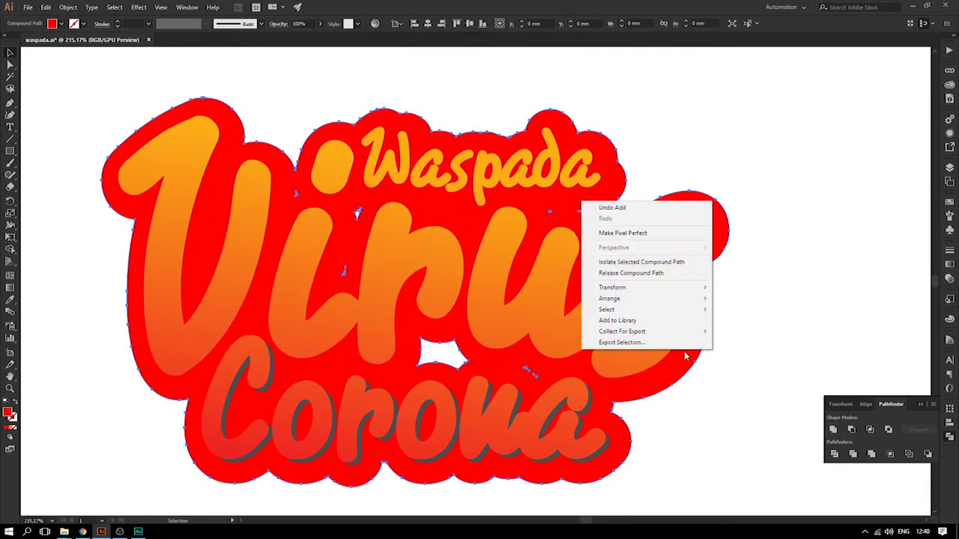
pyautogui.moveTo(612, 288)
pyautogui.click(757, 331)
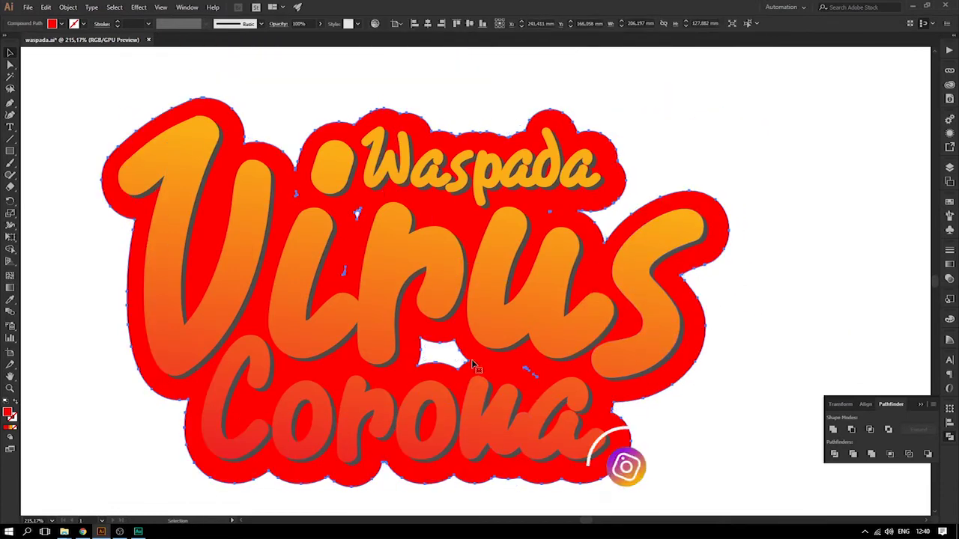
# Delete the inner hole paths from the merged red compound background, keeping its outer contour
pyautogui.doubleClick(475, 361)
pyautogui.doubleClick(754, 338)
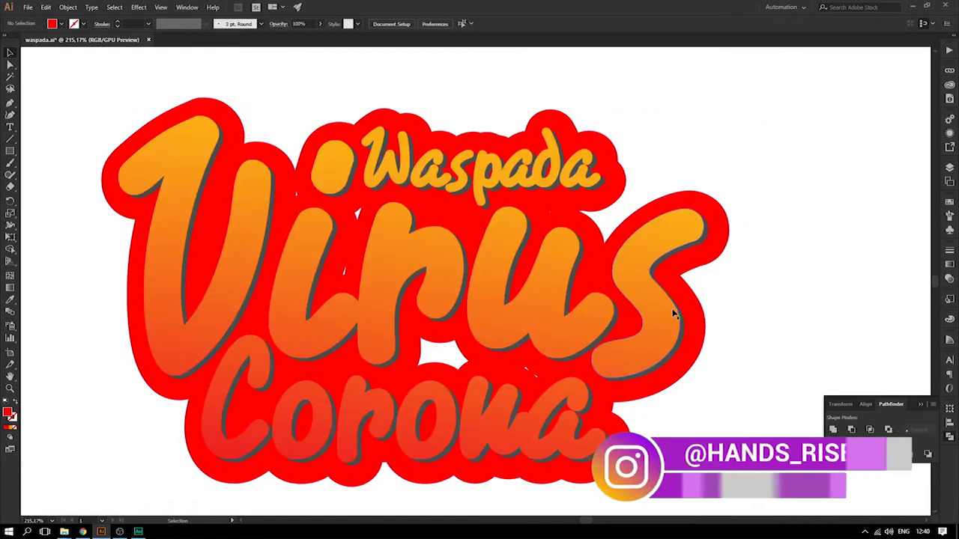
pyautogui.hotkey('ctrl', '-')
pyautogui.hotkey('ctrl', '+')
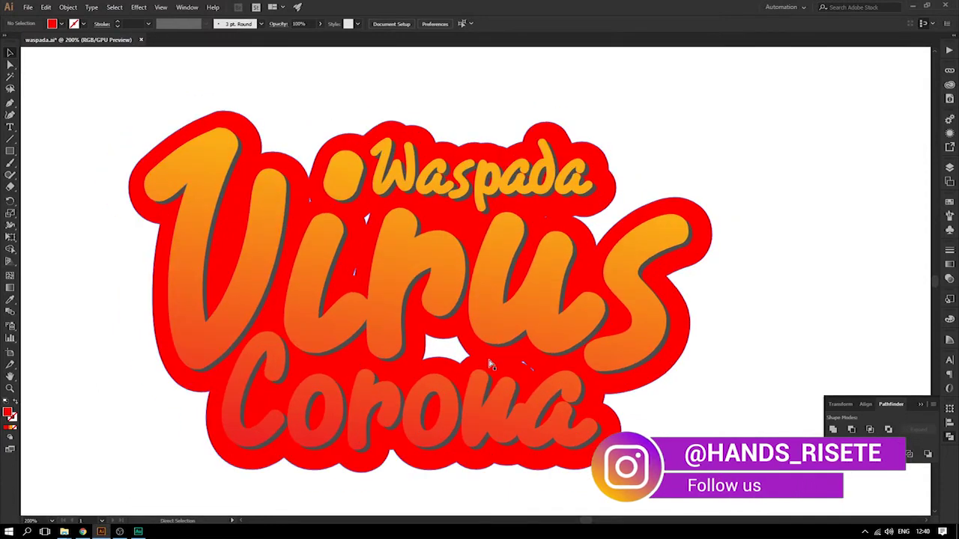
pyautogui.doubleClick(402, 275)
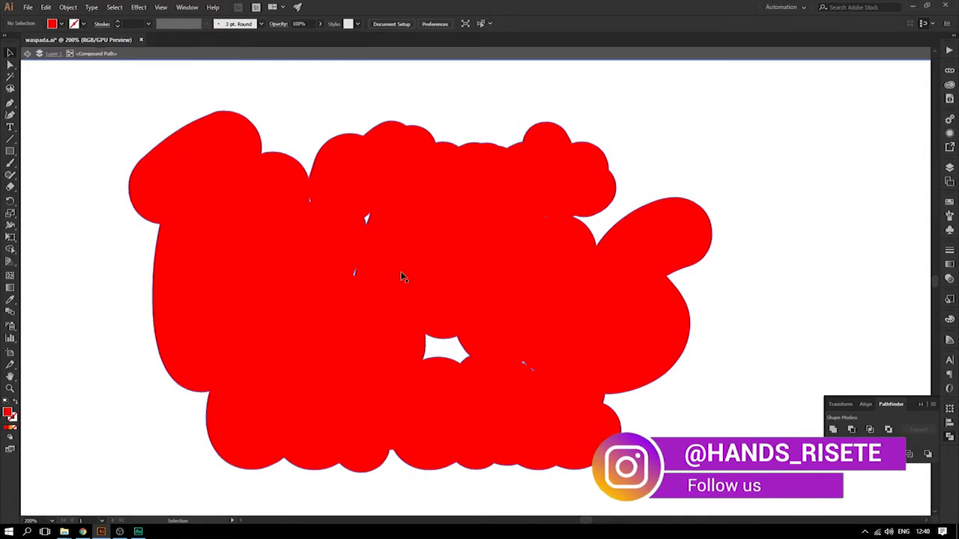
pyautogui.click(365, 219)
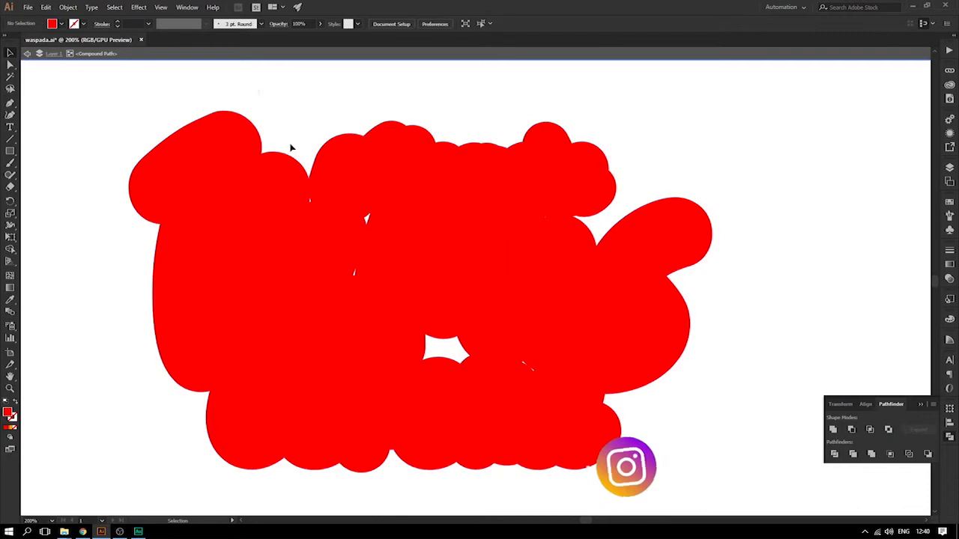
pyautogui.moveTo(258, 90); pyautogui.dragTo(558, 403)
pyautogui.keyDown('shift'); pyautogui.click(628, 392); pyautogui.keyUp('shift')
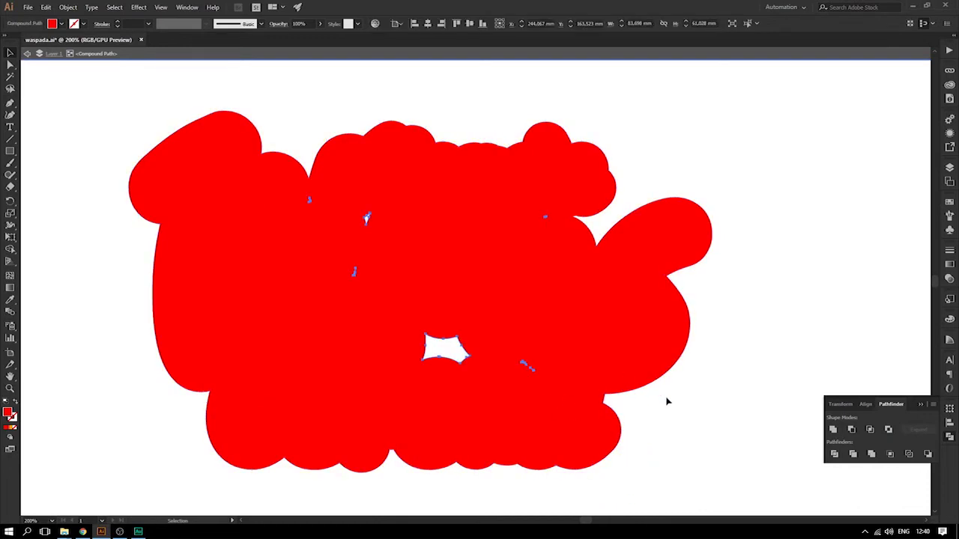
pyautogui.press('Delete')
pyautogui.hotkey('ctrl', 'shift', '[')
pyautogui.click(777, 337)
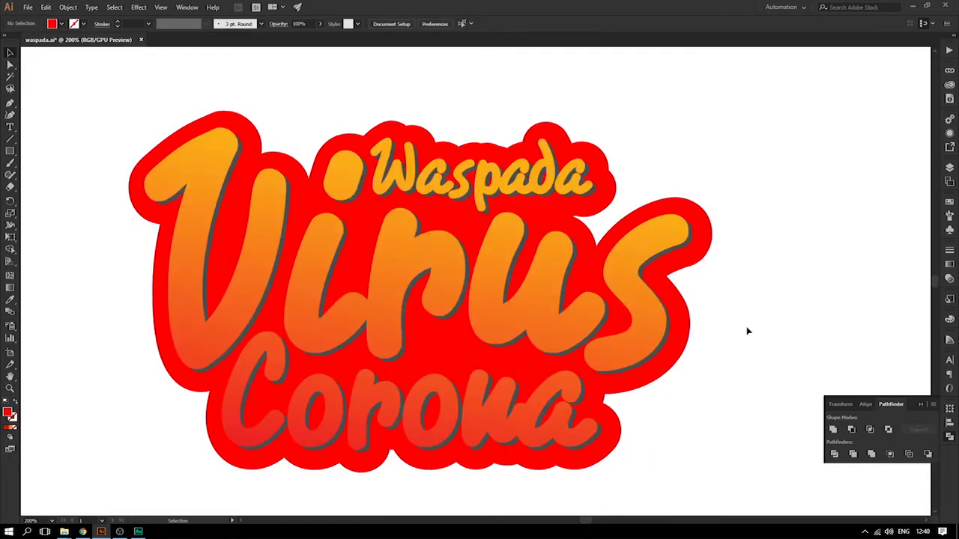
# Select the letter shadows and try a white fill
pyautogui.click(578, 258)
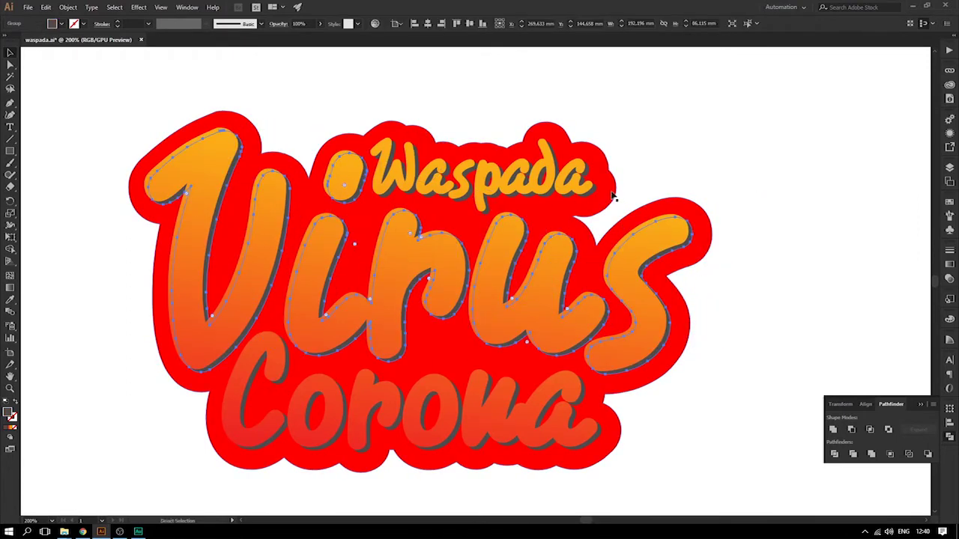
pyautogui.keyDown('shift'); pyautogui.click(589, 397); pyautogui.keyUp('shift')
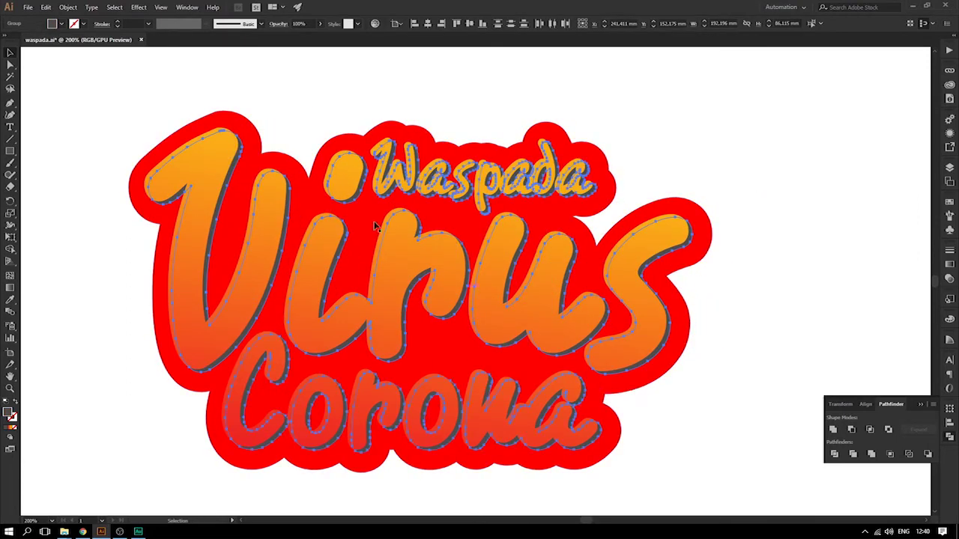
pyautogui.click(63, 25)
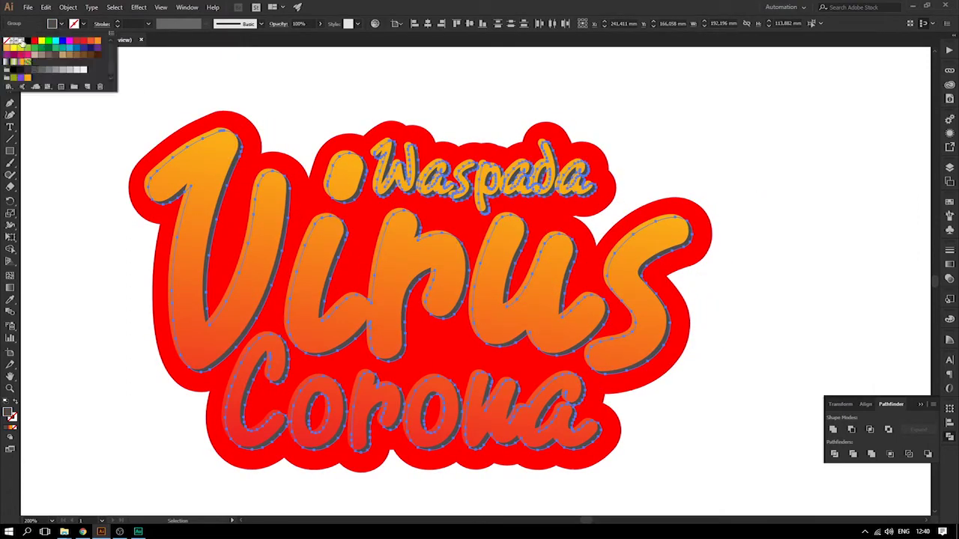
pyautogui.click(22, 43)
pyautogui.click(785, 167)
pyautogui.hotkey('ctrl', '-')
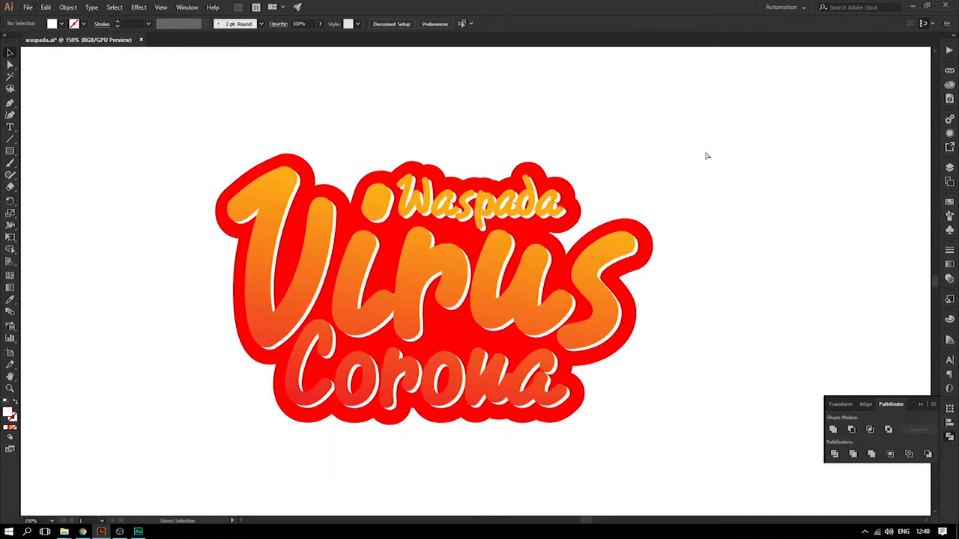
pyautogui.hotkey('ctrl', '-')
pyautogui.hotkey('ctrl', '+')
pyautogui.hotkey('ctrl', '+')
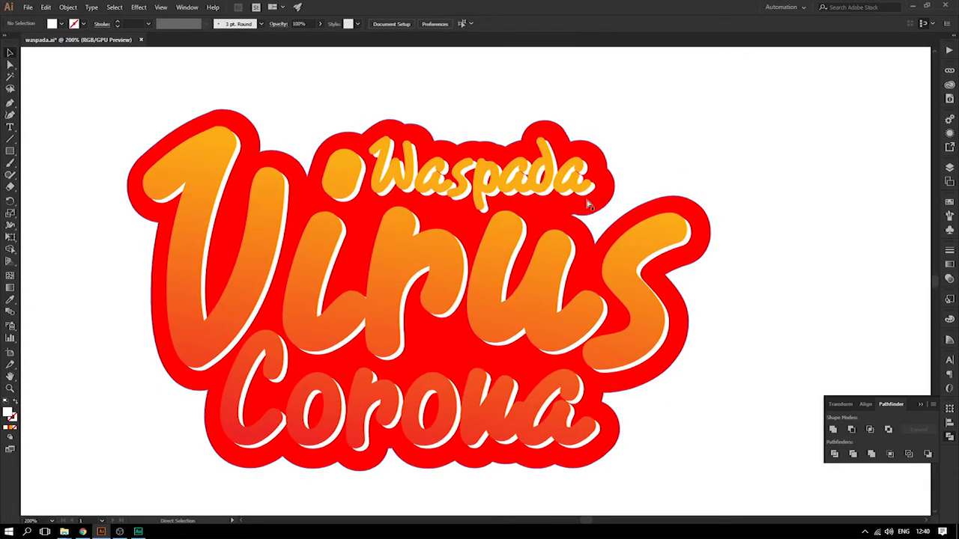
# Reselect the Waspada, Virus and Corona shadows and try purple, yellow and blue fills
pyautogui.click(593, 188)
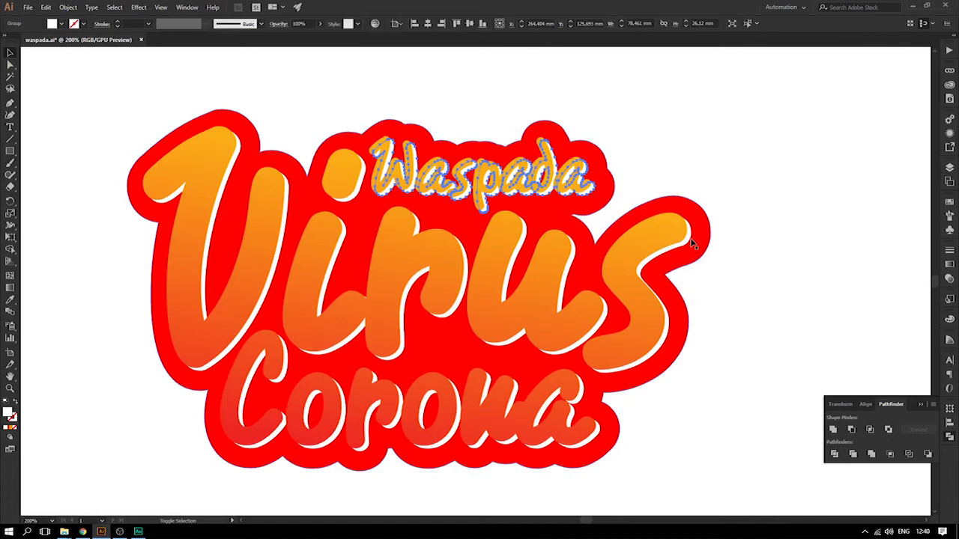
pyautogui.keyDown('shift'); pyautogui.click(693, 244); pyautogui.keyUp('shift')
pyautogui.keyDown('shift'); pyautogui.click(617, 422); pyautogui.keyUp('shift')
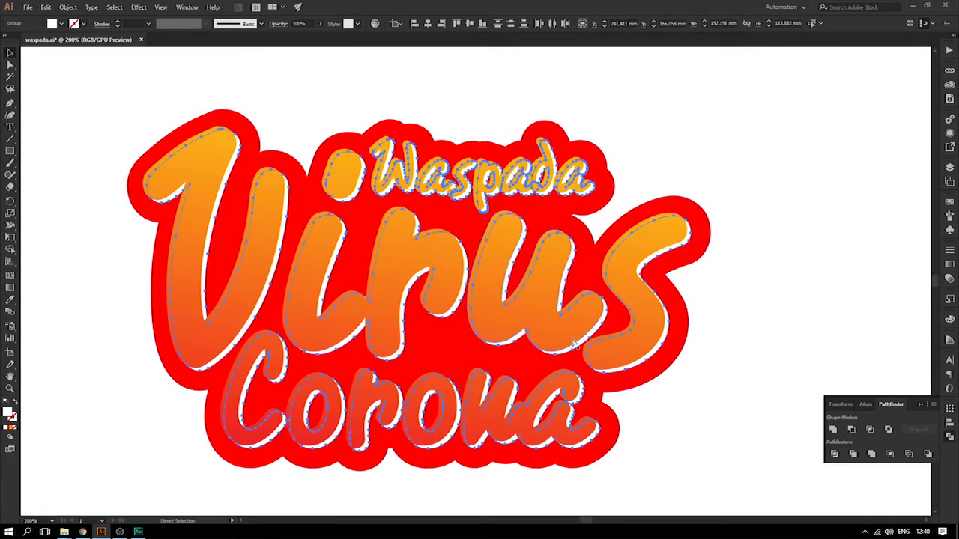
pyautogui.press('v')
pyautogui.click(62, 25)
pyautogui.click(97, 48)
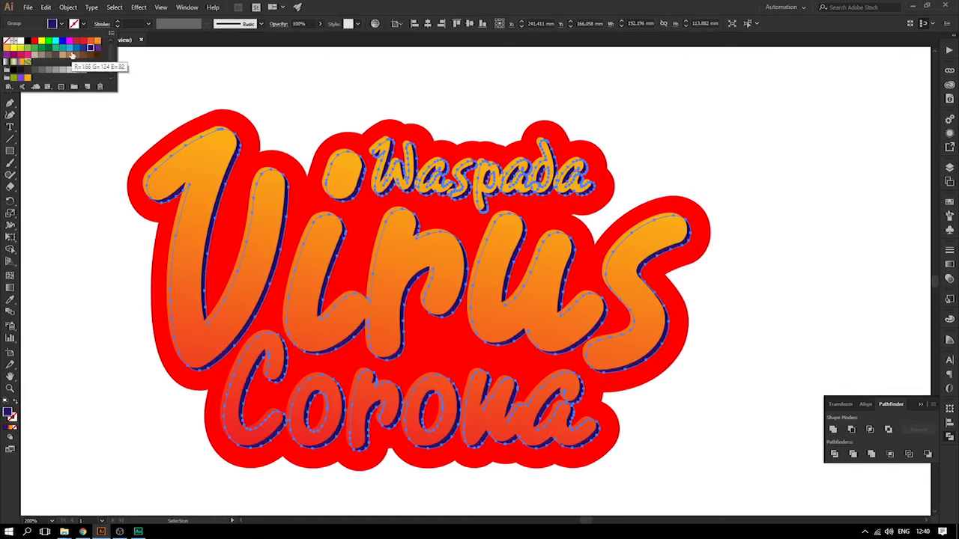
pyautogui.click(48, 48)
pyautogui.click(44, 41)
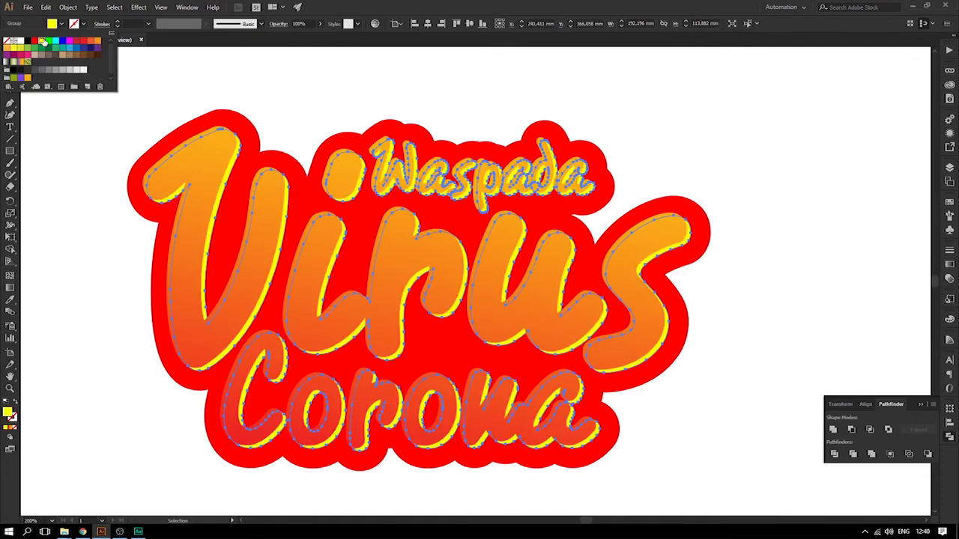
pyautogui.click(64, 41)
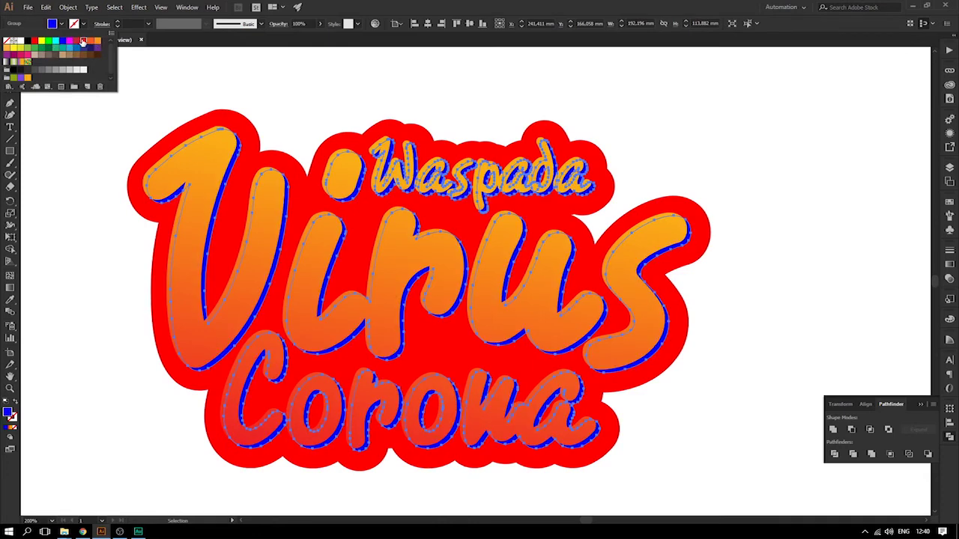
# Try green, pink, tan and brown swatches, settling on dark brown for the shadows
pyautogui.click(83, 41)
pyautogui.click(34, 50)
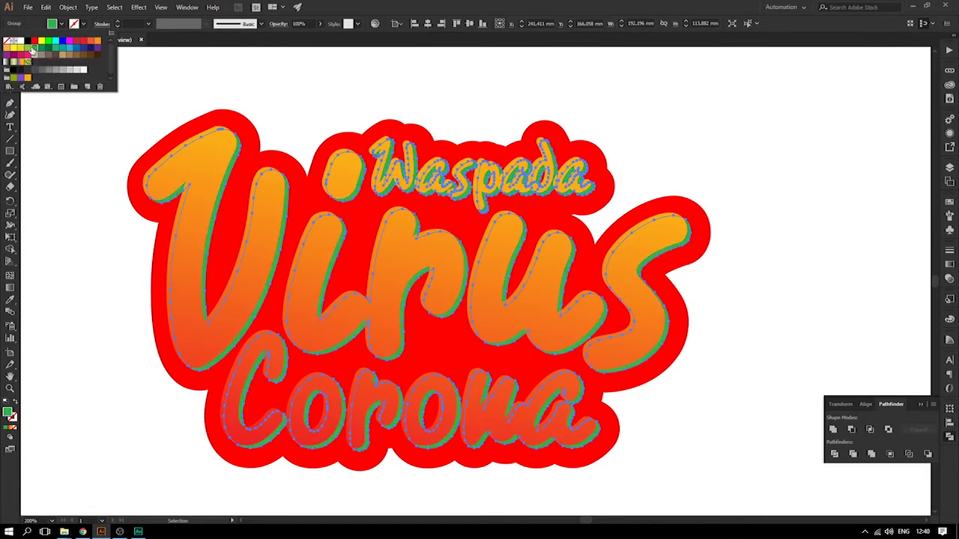
pyautogui.click(18, 49)
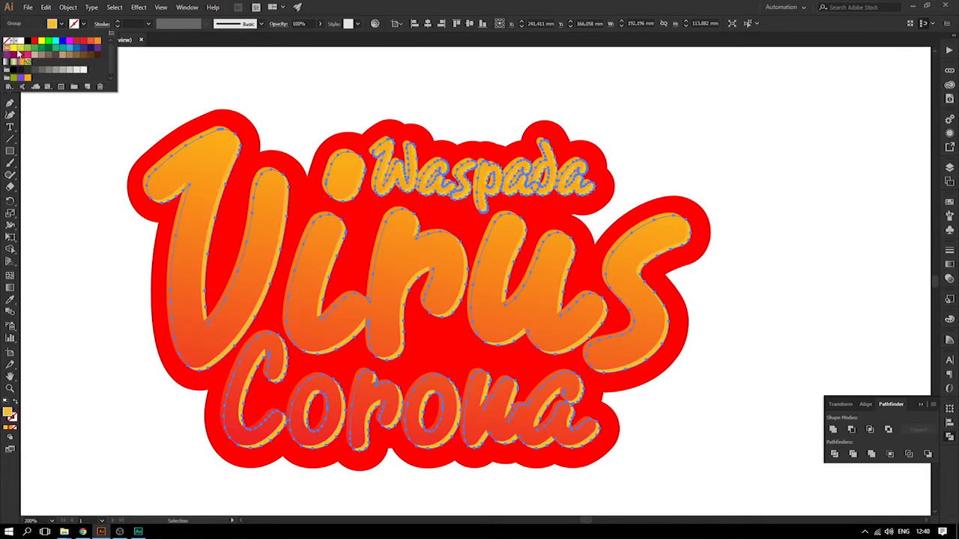
pyautogui.click(18, 56)
pyautogui.click(34, 56)
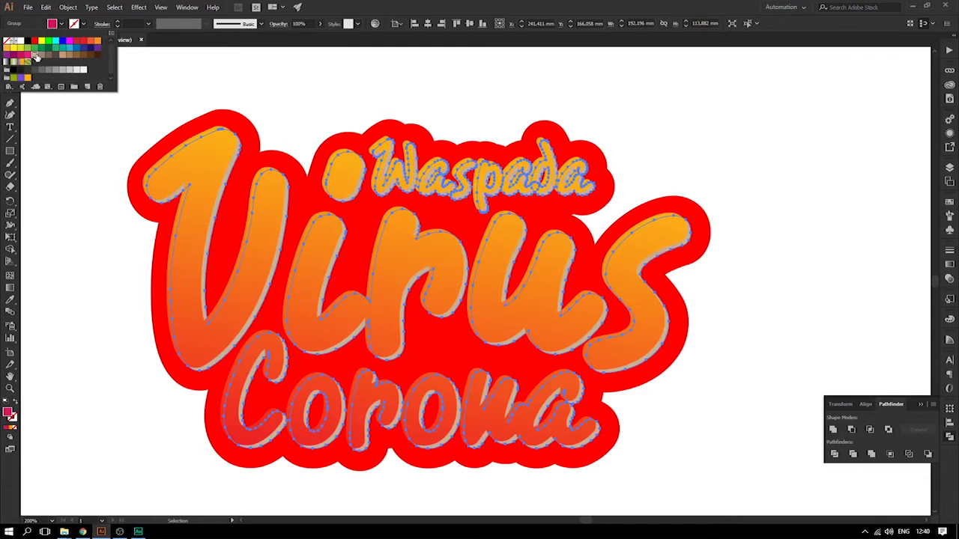
pyautogui.click(50, 57)
pyautogui.click(76, 58)
pyautogui.click(97, 57)
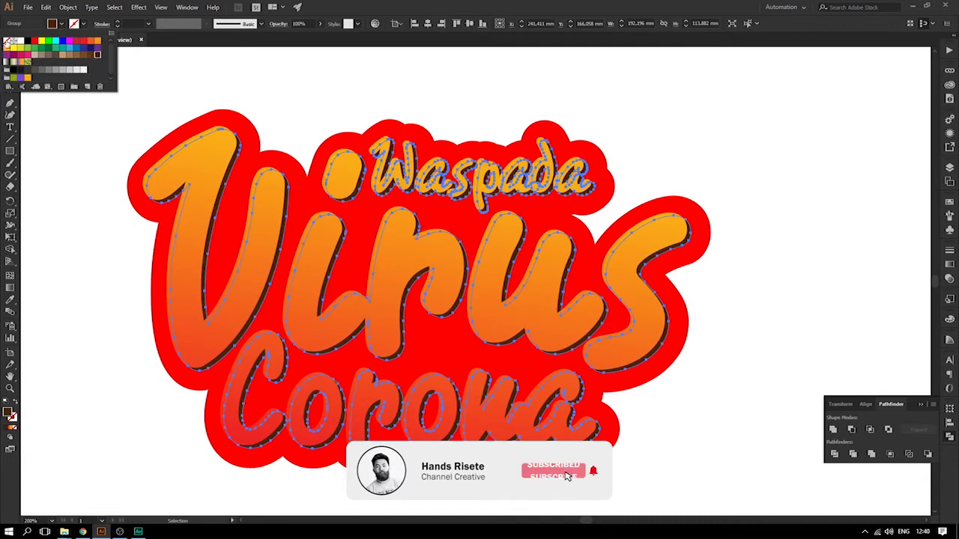
pyautogui.click(375, 95)
pyautogui.hotkey('ctrl', '-')
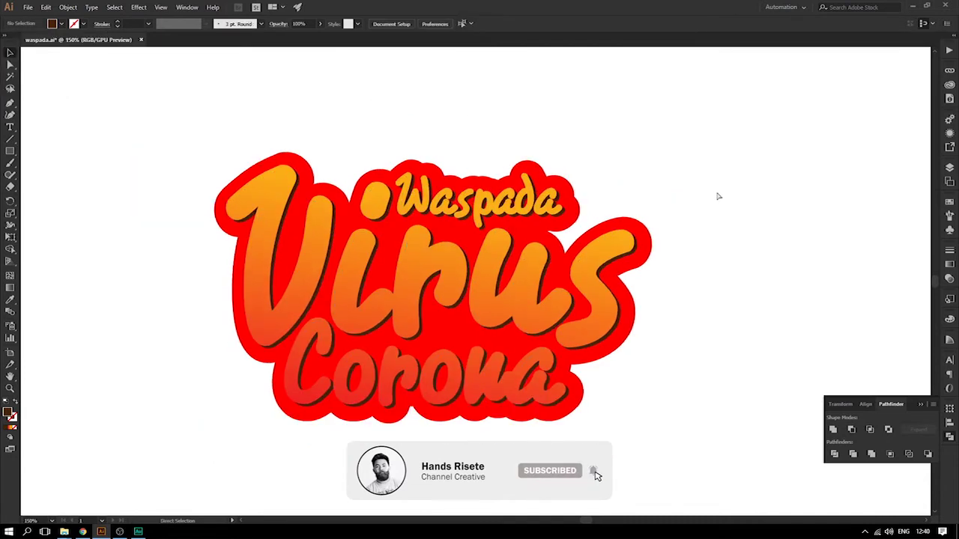
# Give the lettering a 0.5 pt stroke aligned to the outside
pyautogui.click(432, 258)
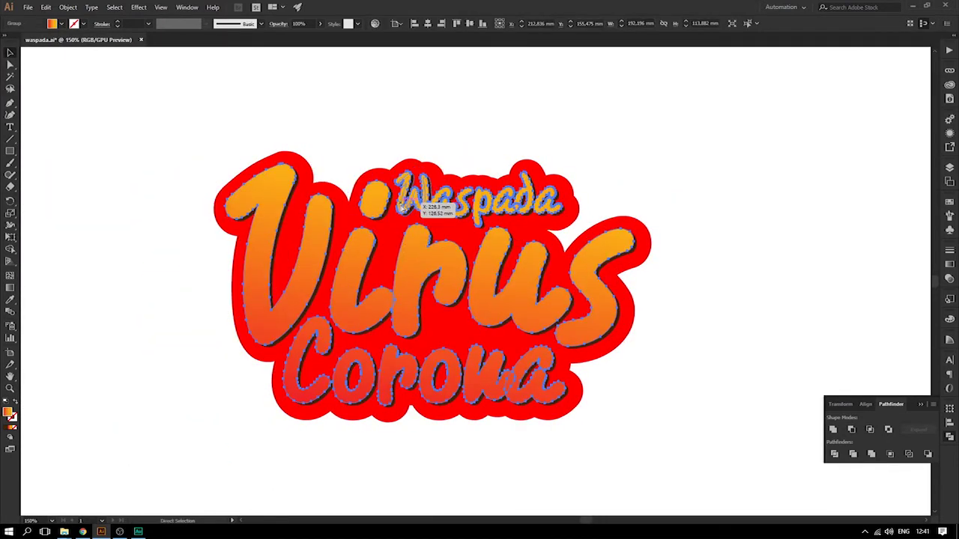
pyautogui.click(150, 25)
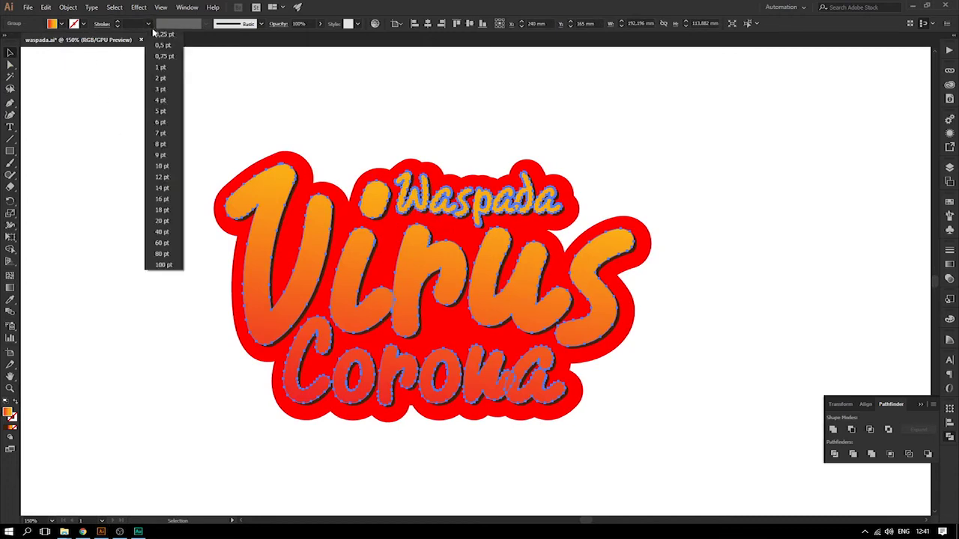
pyautogui.click(162, 46)
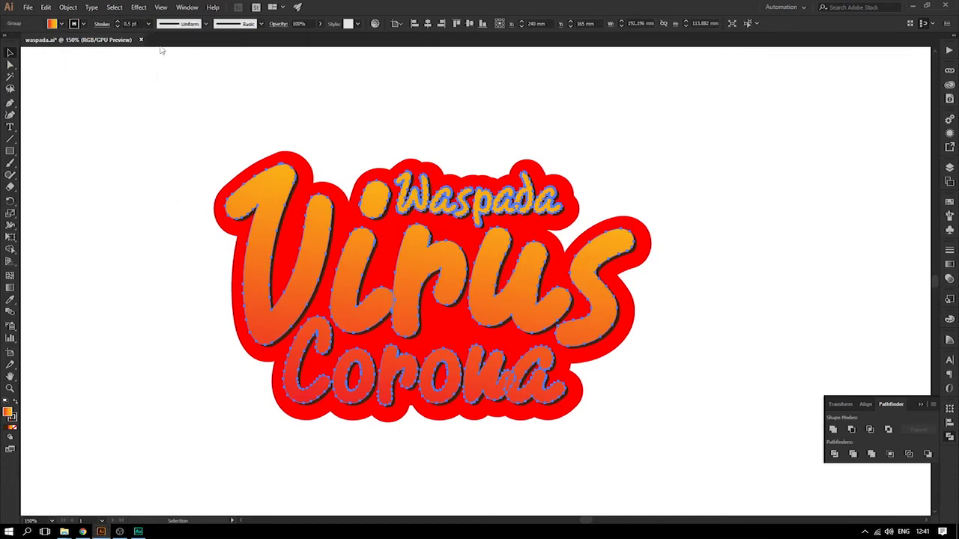
pyautogui.click(98, 25)
pyautogui.click(52, 78)
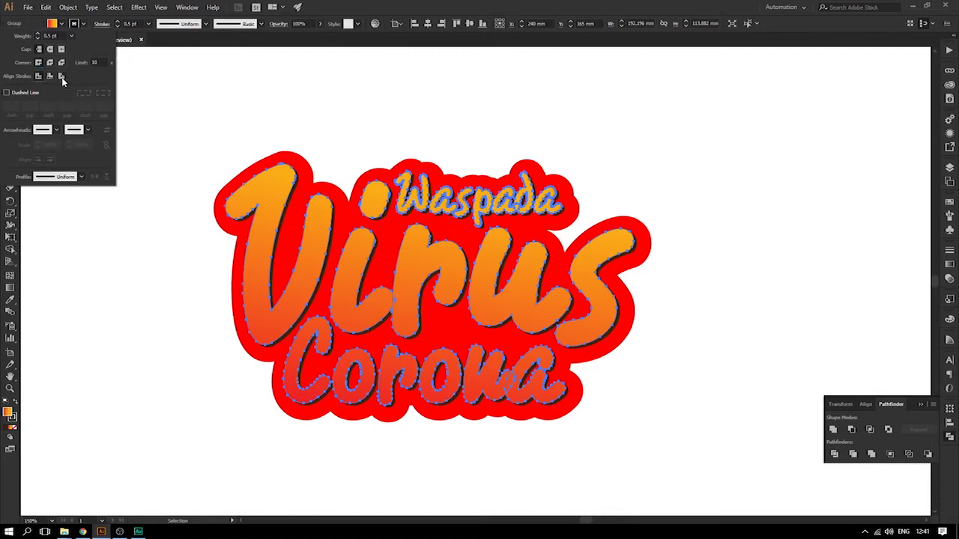
pyautogui.click(61, 77)
pyautogui.click(137, 96)
# Set the lettering outline to a light stroke swatch and zoom in to check it
pyautogui.click(317, 240)
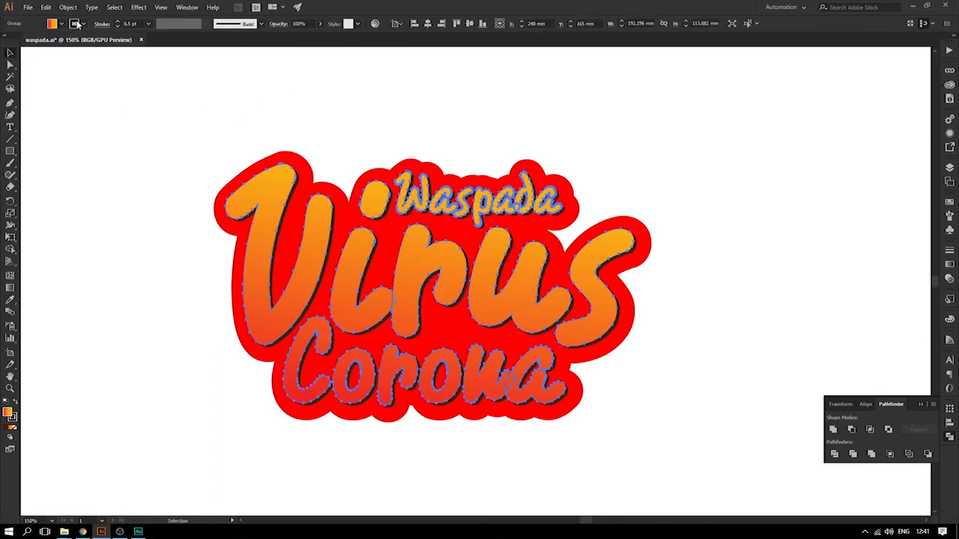
pyautogui.click(76, 24)
pyautogui.click(23, 42)
pyautogui.click(332, 81)
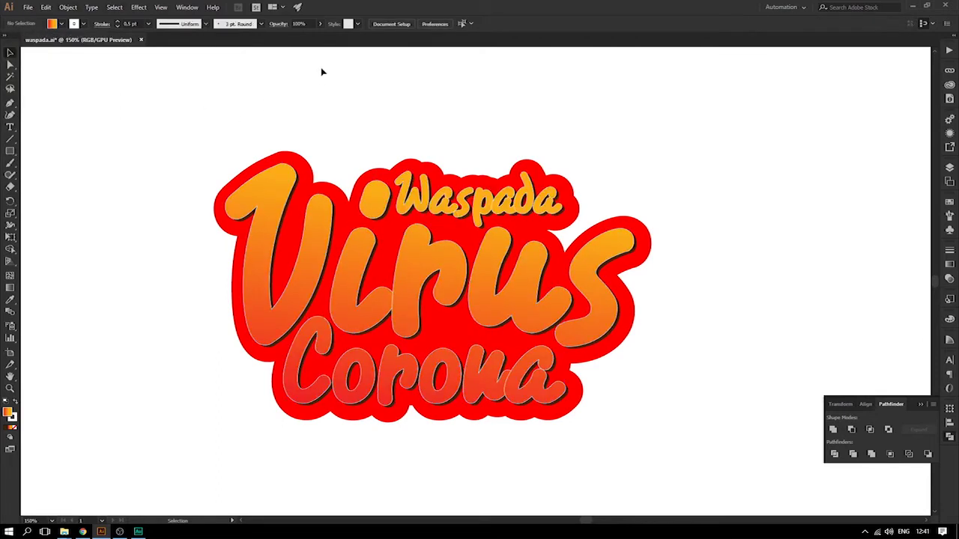
pyautogui.moveTo(341, 158); pyautogui.dragTo(373, 105)
pyautogui.hotkey('ctrl', 'space')
pyautogui.moveTo(456, 277)
pyautogui.mouseDown()
pyautogui.moveTo(486, 309)
pyautogui.moveTo(327, 245)
pyautogui.mouseUp()
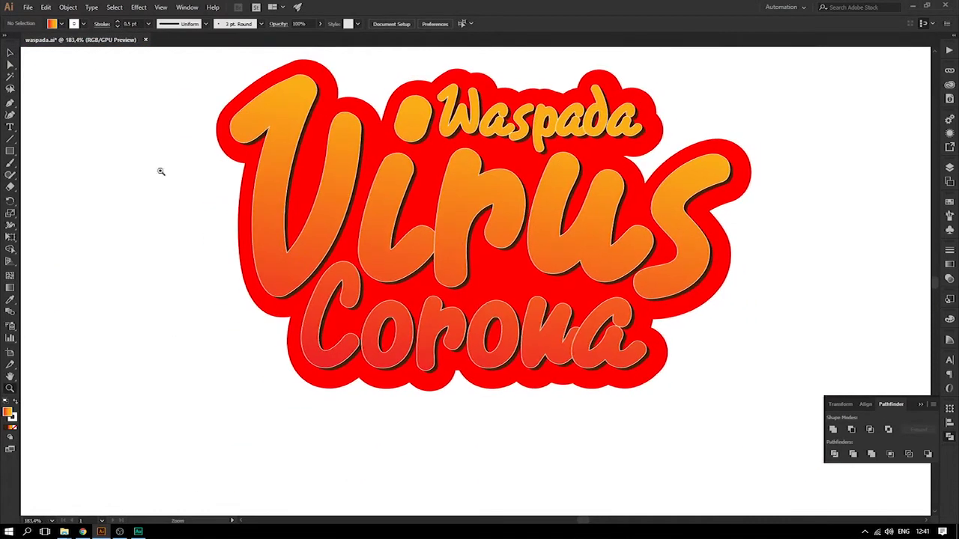
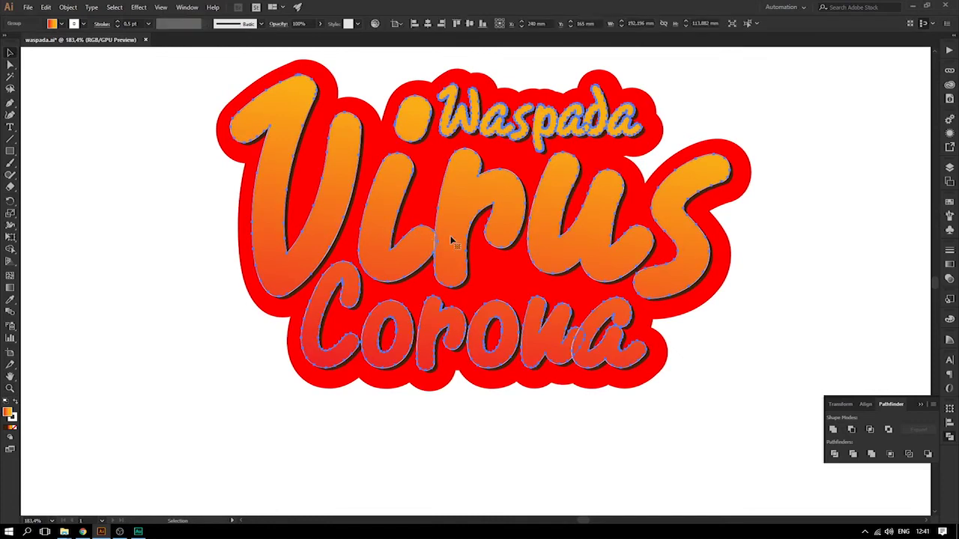
# Merge the Virus letter shapes into a single shape with Pathfinder Unite
pyautogui.doubleClick(452, 196)
pyautogui.moveTo(452, 196); pyautogui.dragTo(377, 227)
pyautogui.hotkey('ctrl', 'z')
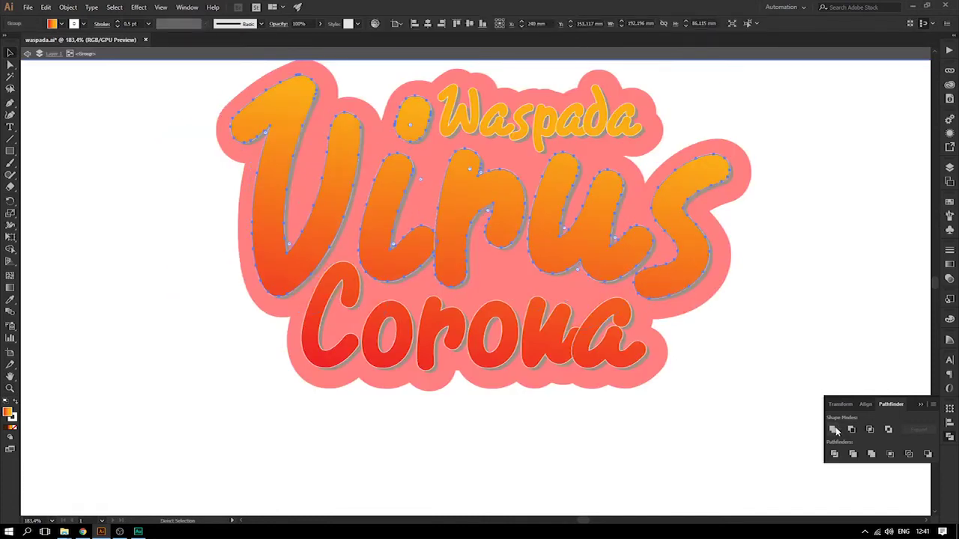
pyautogui.click(834, 430)
pyautogui.doubleClick(710, 400)
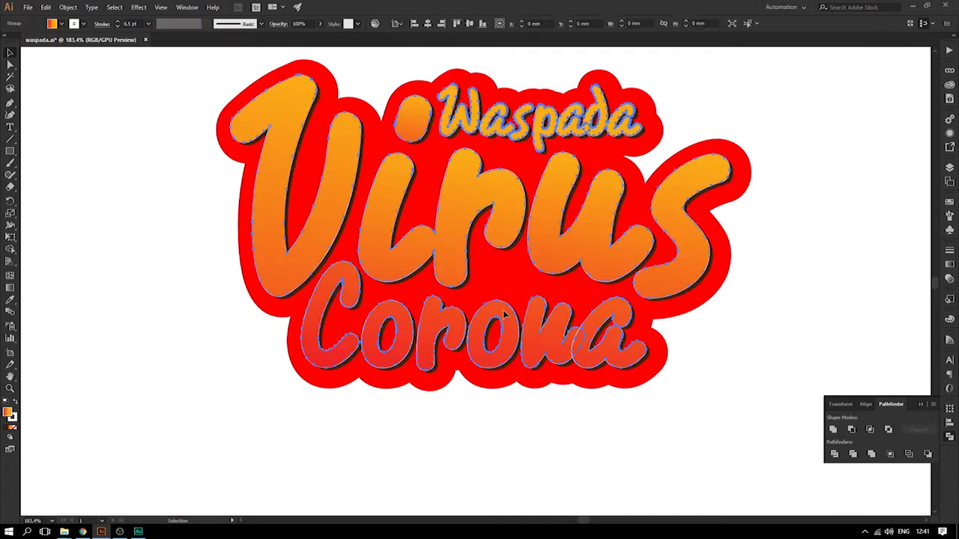
# Merge the Corona letter shapes into a single shape with Pathfinder Unite
pyautogui.doubleClick(504, 315)
pyautogui.moveTo(496, 317); pyautogui.dragTo(670, 381)
pyautogui.hotkey('ctrl', 'z')
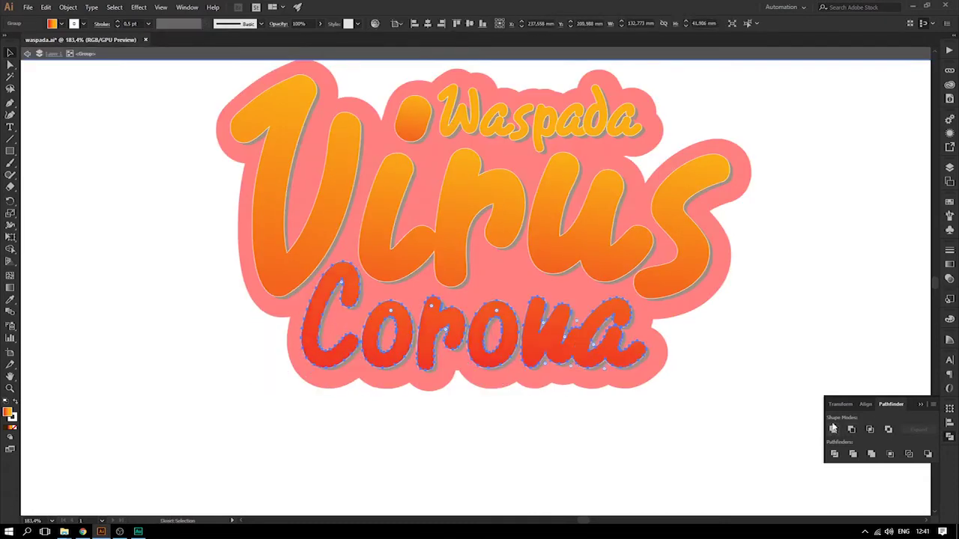
pyautogui.click(833, 429)
pyautogui.doubleClick(814, 328)
pyautogui.click(599, 139)
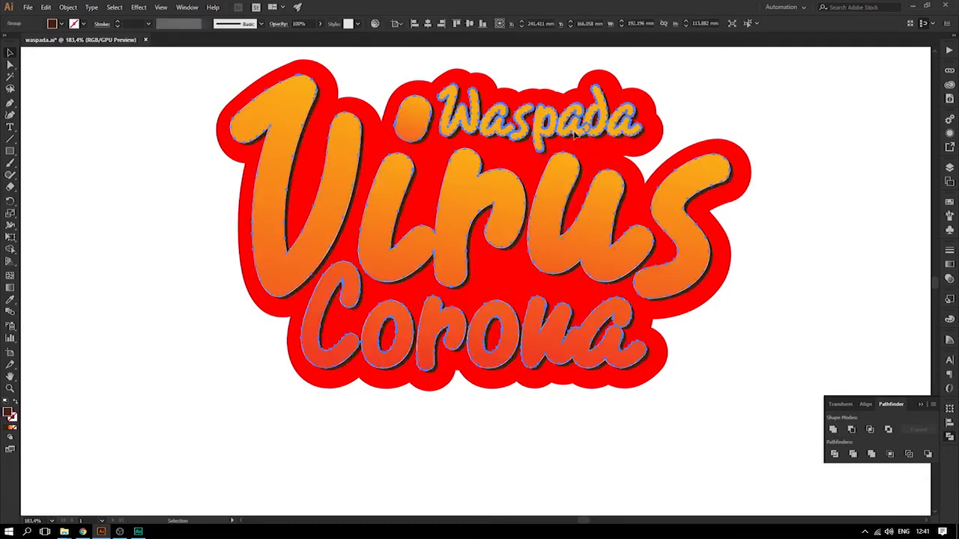
# Leave Waspada unchanged, realign the whole lettering over the backdrop, and deselect
pyautogui.doubleClick(574, 134)
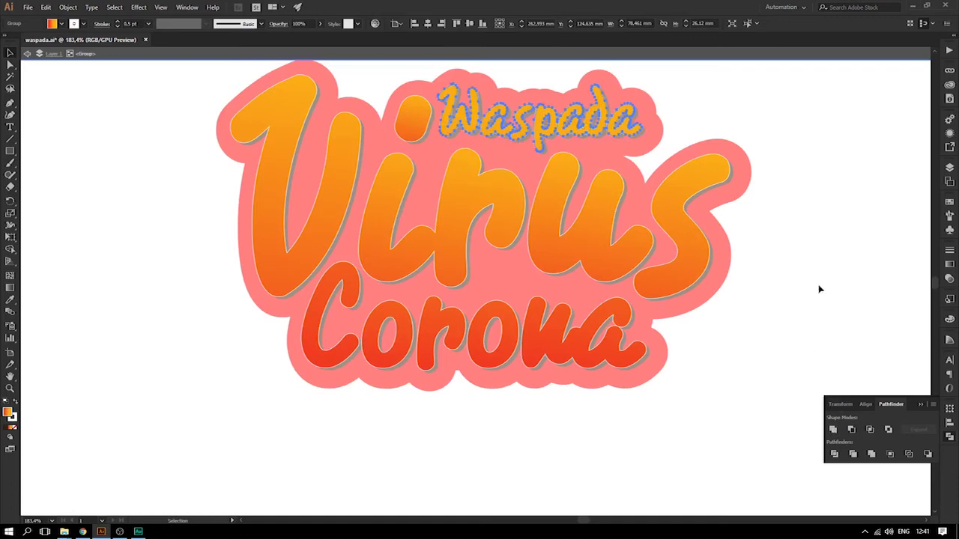
pyautogui.doubleClick(823, 268)
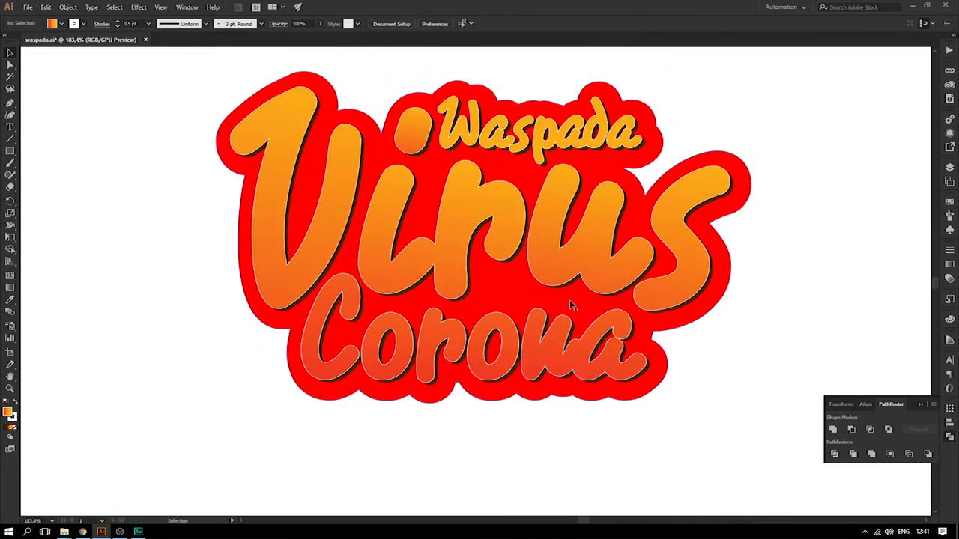
pyautogui.moveTo(569, 300); pyautogui.dragTo(477, 213)
pyautogui.moveTo(442, 270); pyautogui.dragTo(531, 245)
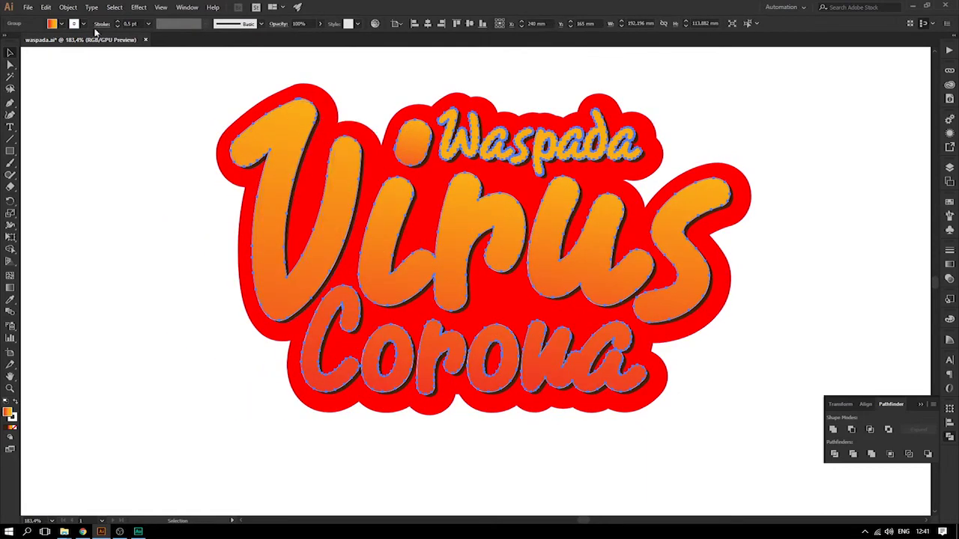
pyautogui.click(54, 23)
pyautogui.click(92, 98)
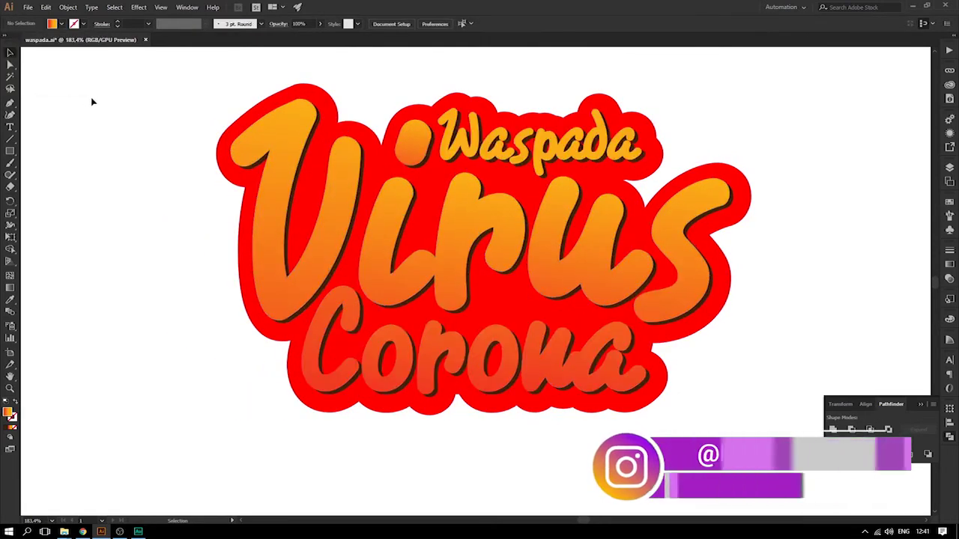
# Recolour the red backdrop shape to a dark brown fill after trying several swatches
pyautogui.click(313, 92)
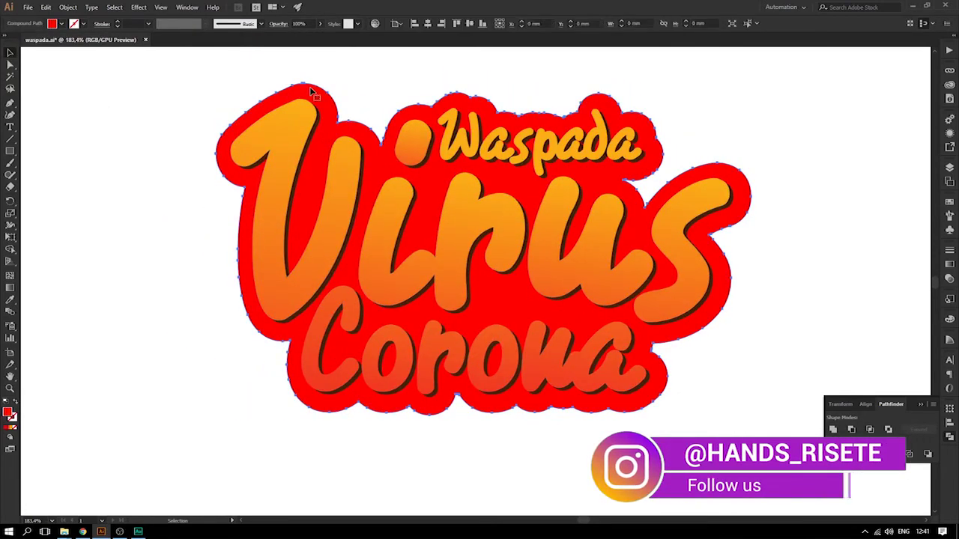
pyautogui.click(66, 23)
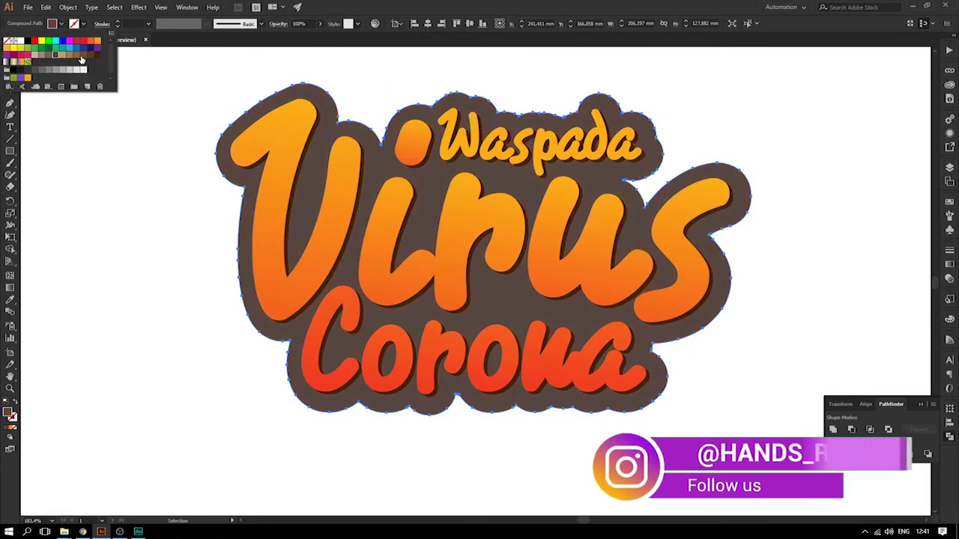
pyautogui.click(84, 56)
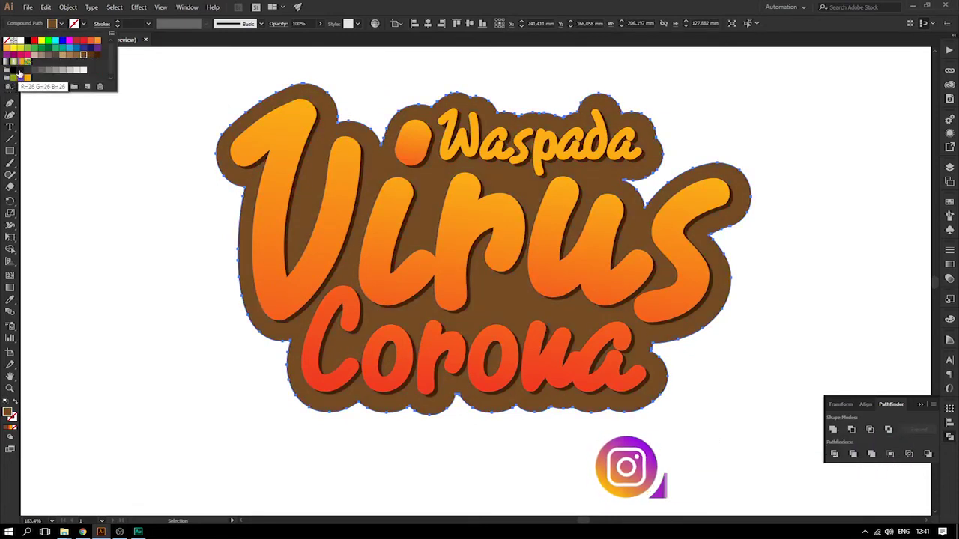
pyautogui.click(22, 71)
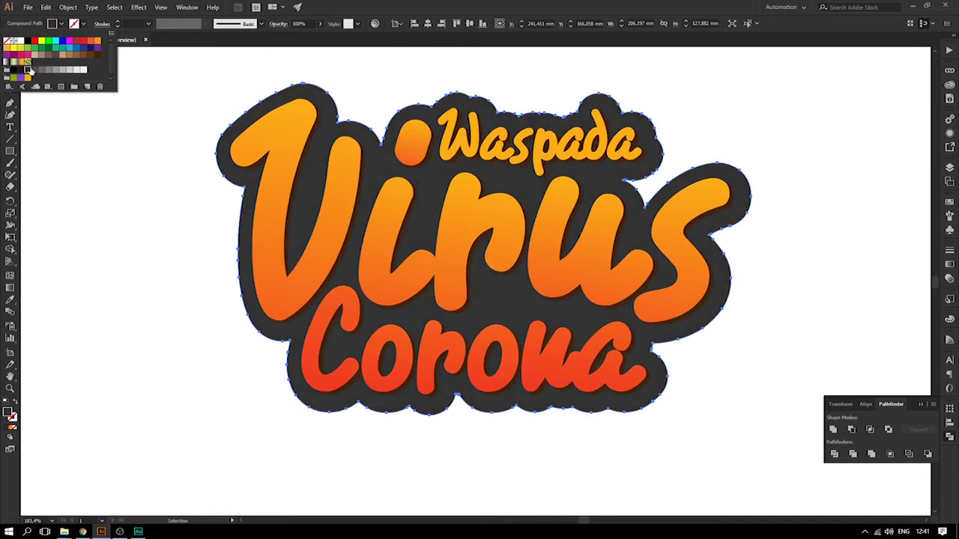
pyautogui.click(33, 70)
pyautogui.click(68, 56)
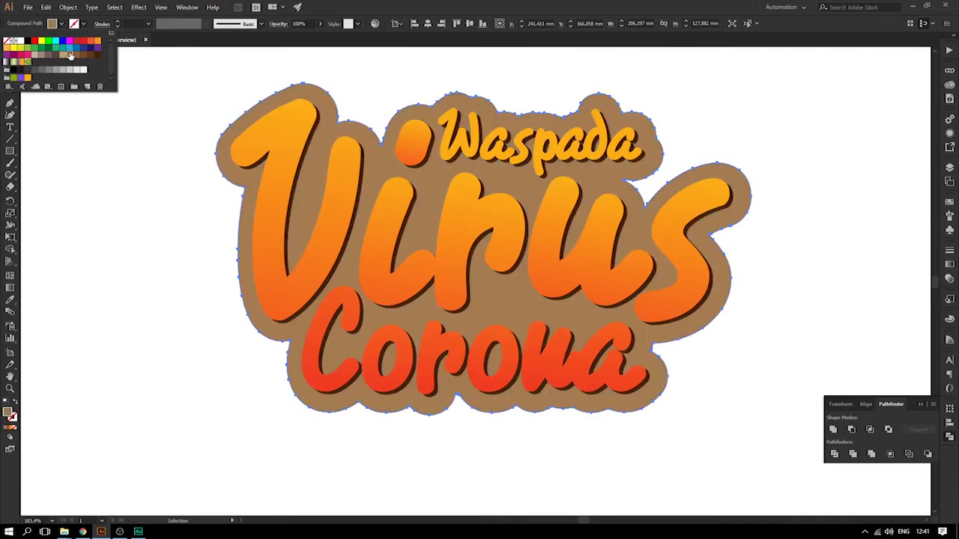
pyautogui.click(84, 48)
pyautogui.click(68, 44)
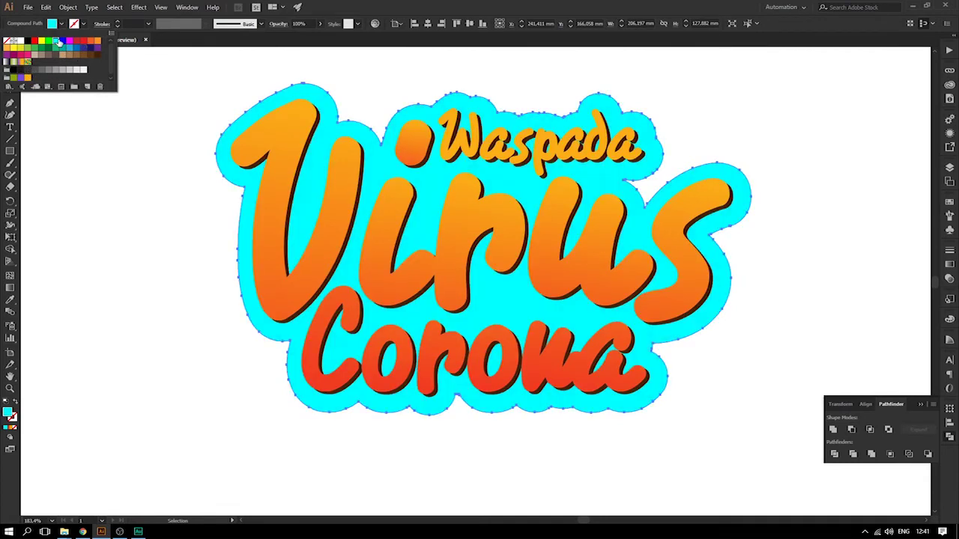
pyautogui.click(81, 41)
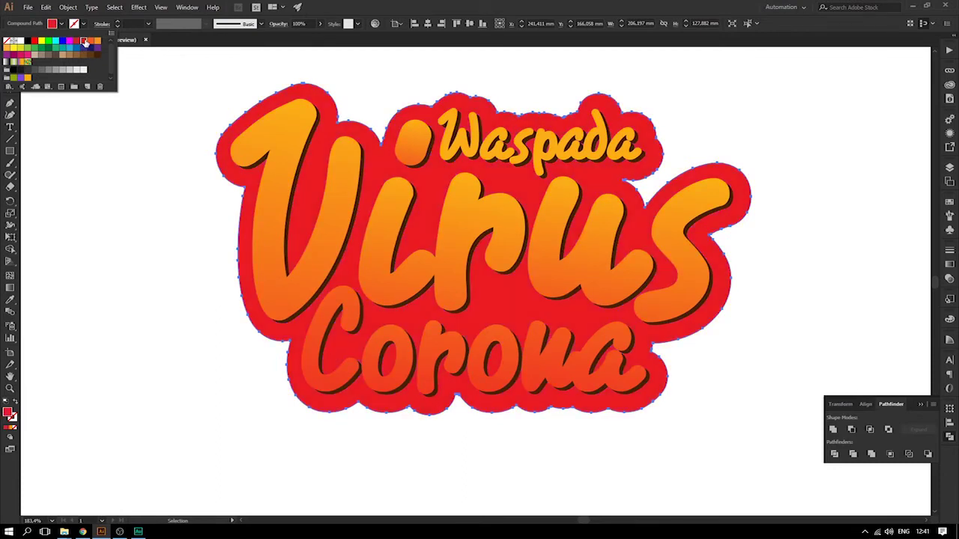
pyautogui.click(90, 55)
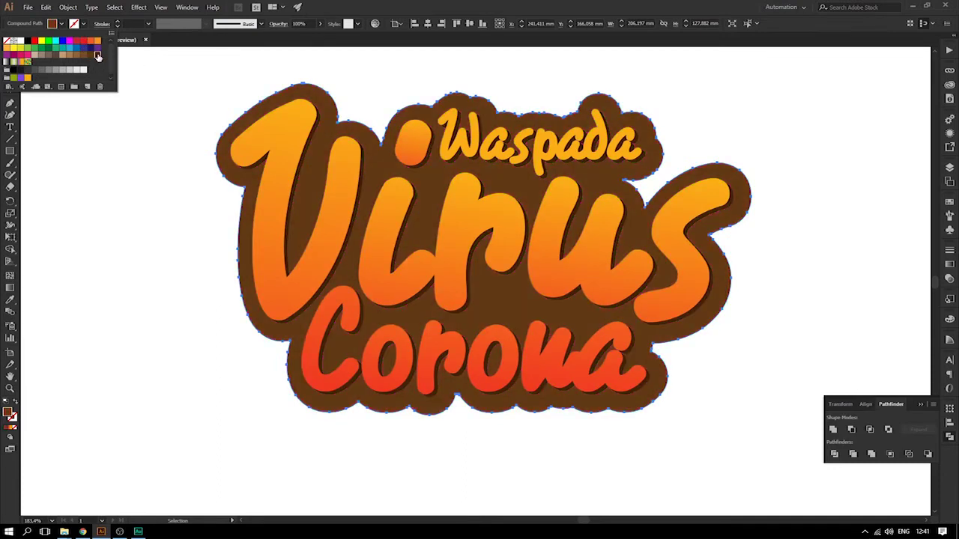
pyautogui.click(98, 56)
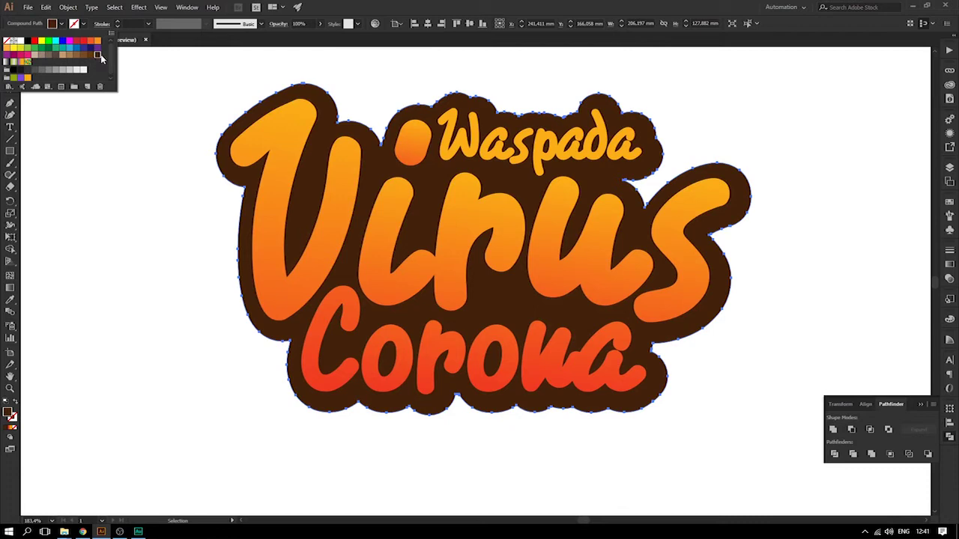
pyautogui.press('Escape')
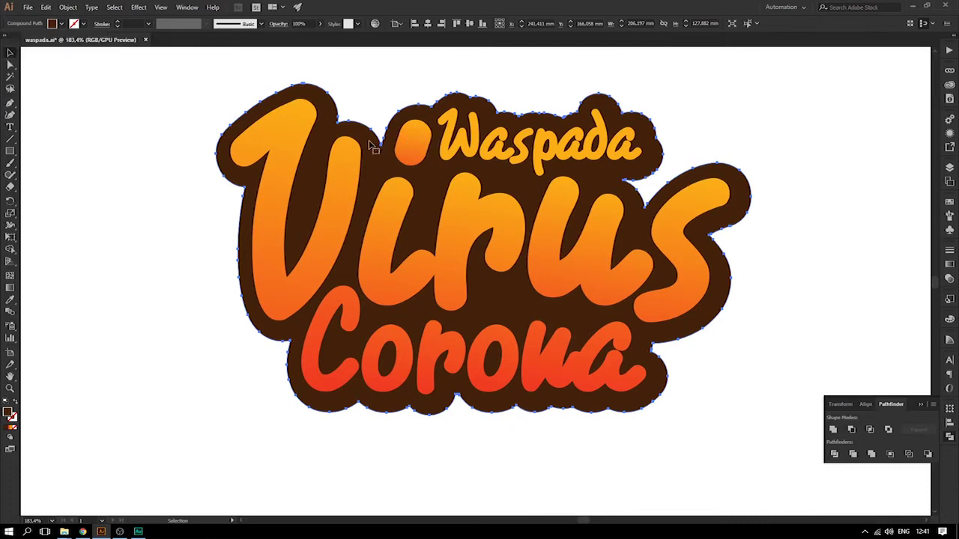
pyautogui.click(366, 153)
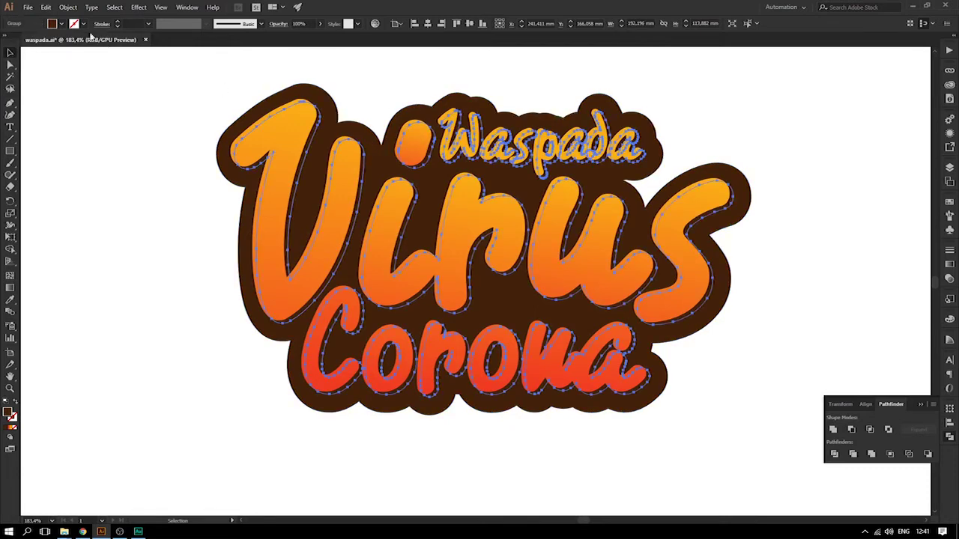
# Fill the letter group with black from the control-bar swatches
pyautogui.click(63, 24)
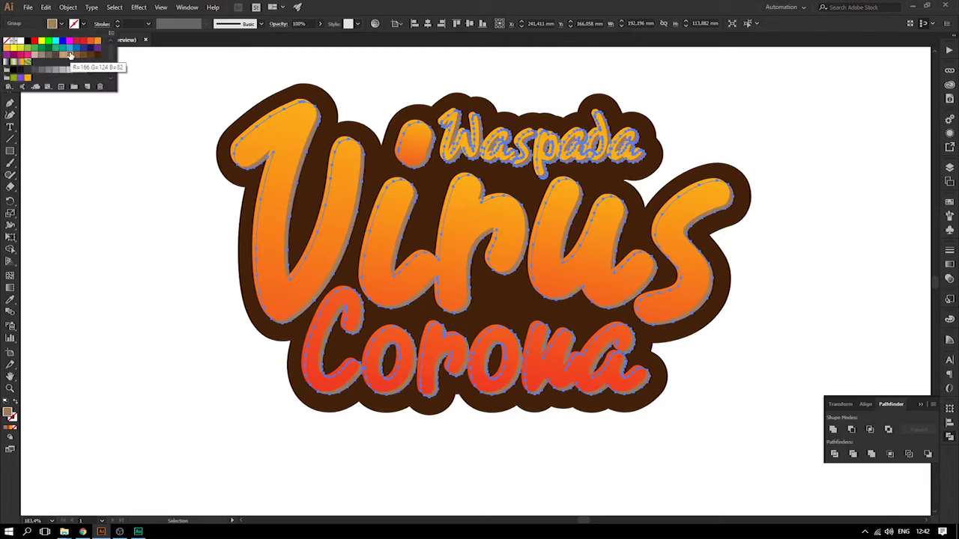
pyautogui.click(84, 56)
pyautogui.click(91, 56)
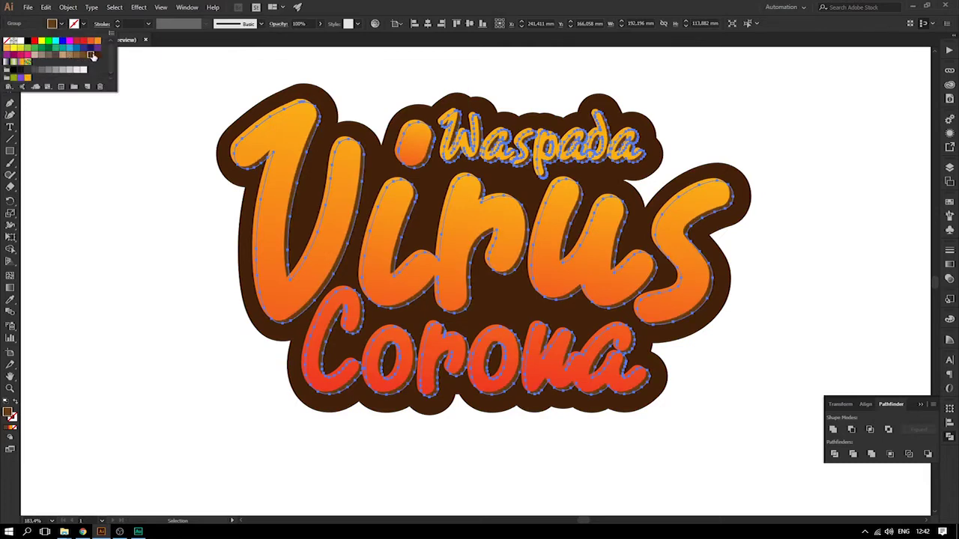
pyautogui.click(21, 70)
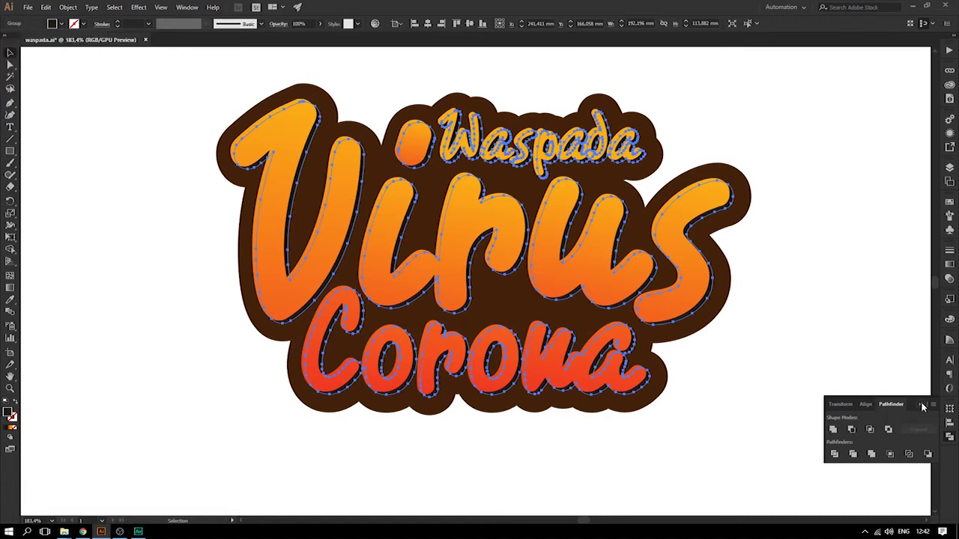
pyautogui.click(888, 362)
# Deselect the letters and zoom out to view the whole artboard
pyautogui.press('a')
pyautogui.click(719, 277)
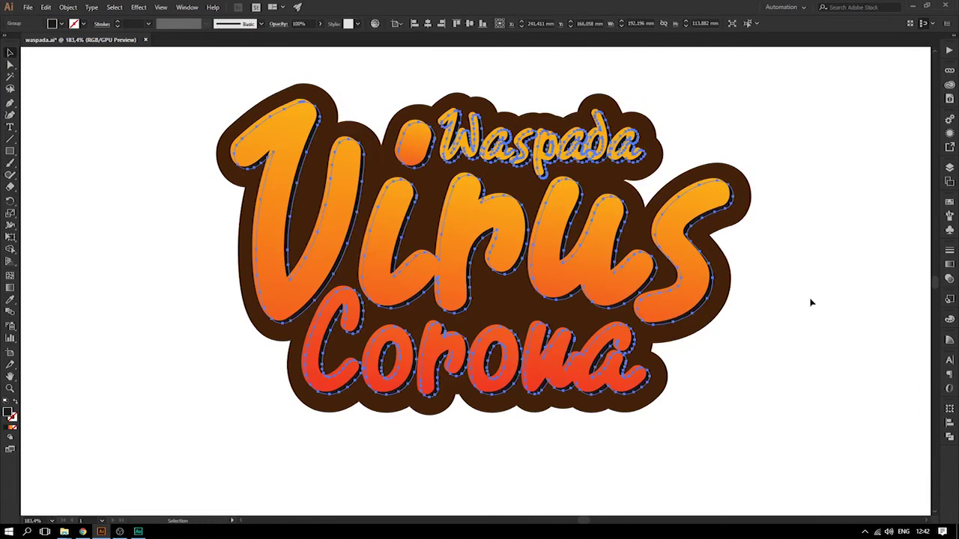
pyautogui.click(811, 303)
pyautogui.hotkey('ctrl', '-')
pyautogui.hotkey('ctrl', '-')
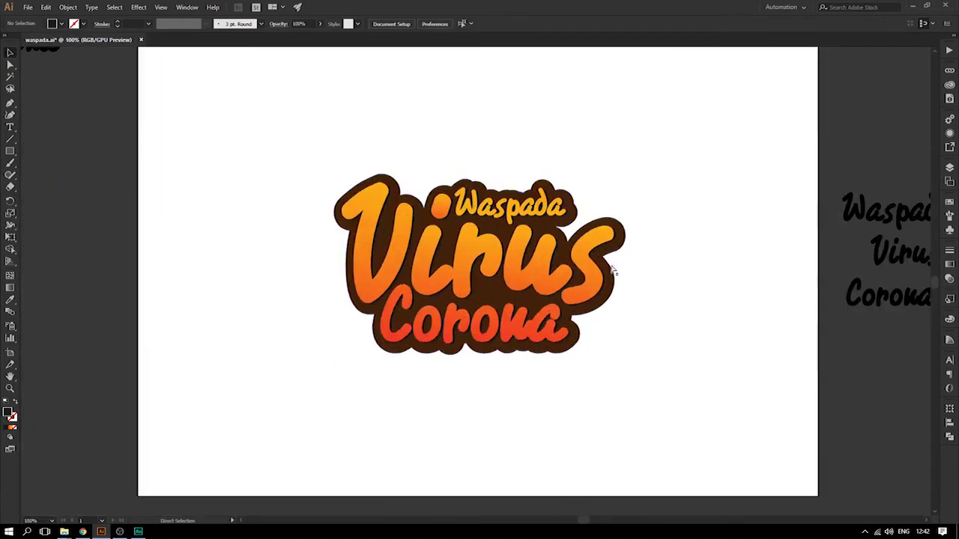
# Save the document and zoom in closely on the Virus lettering
pyautogui.hotkey('ctrl', '+')
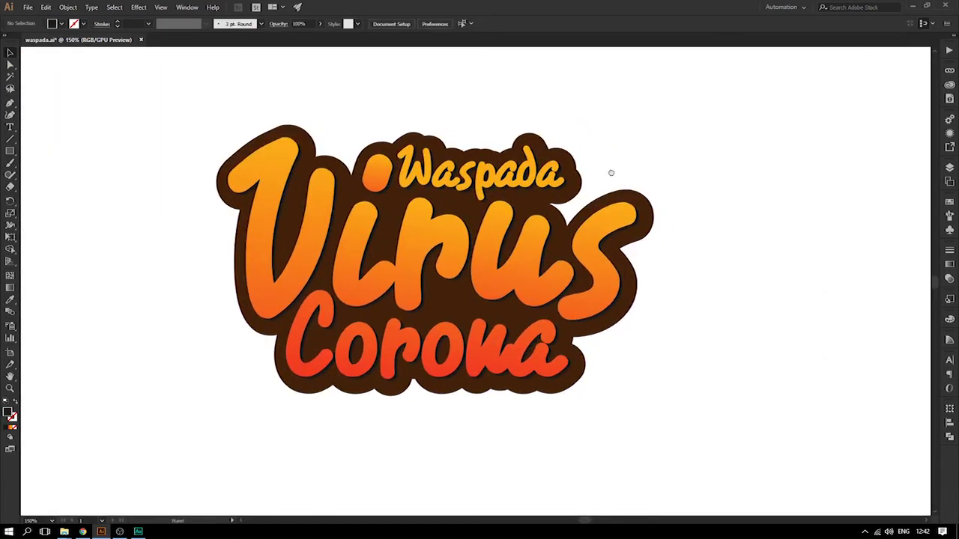
pyautogui.hscroll(2, 611, 225)
pyautogui.hscroll(2, 614, 295)
pyautogui.scroll(-1, 614, 295)
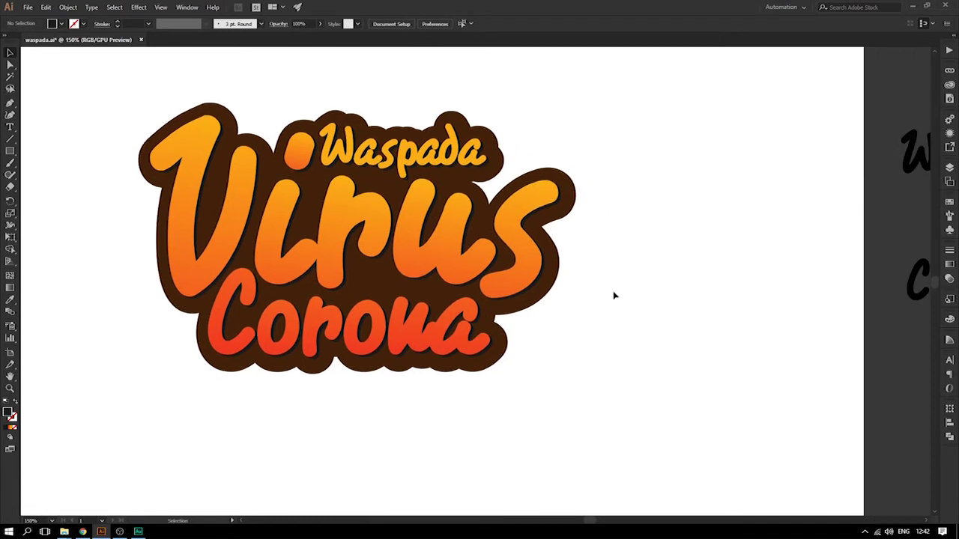
pyautogui.hotkey('ctrl', 's')
pyautogui.press('z')
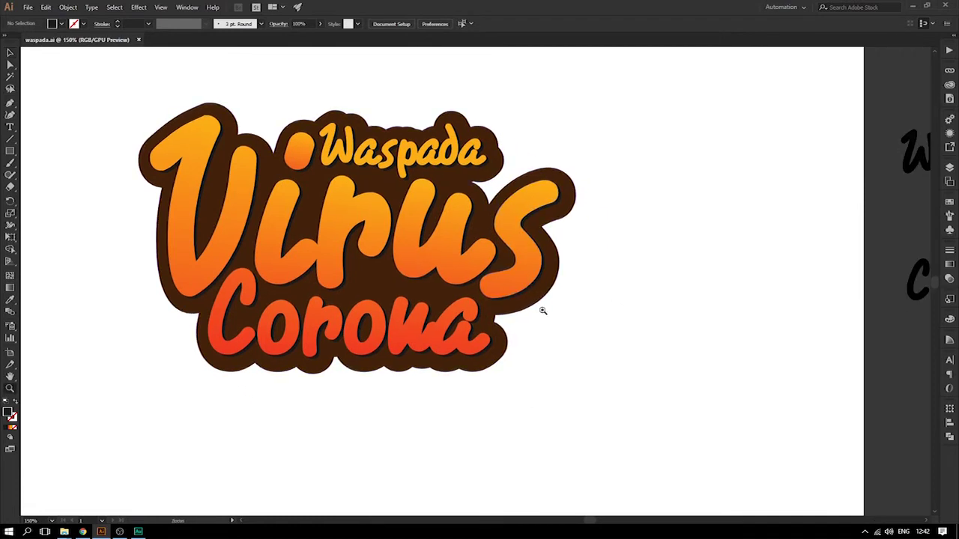
pyautogui.moveTo(542, 310); pyautogui.dragTo(381, 257)
pyautogui.moveTo(325, 243); pyautogui.dragTo(574, 321)
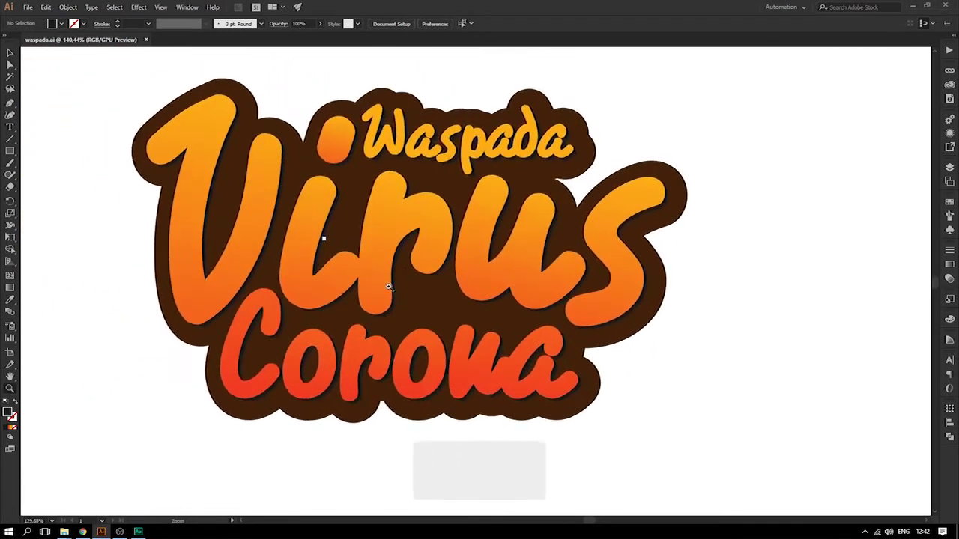
pyautogui.click(10, 54)
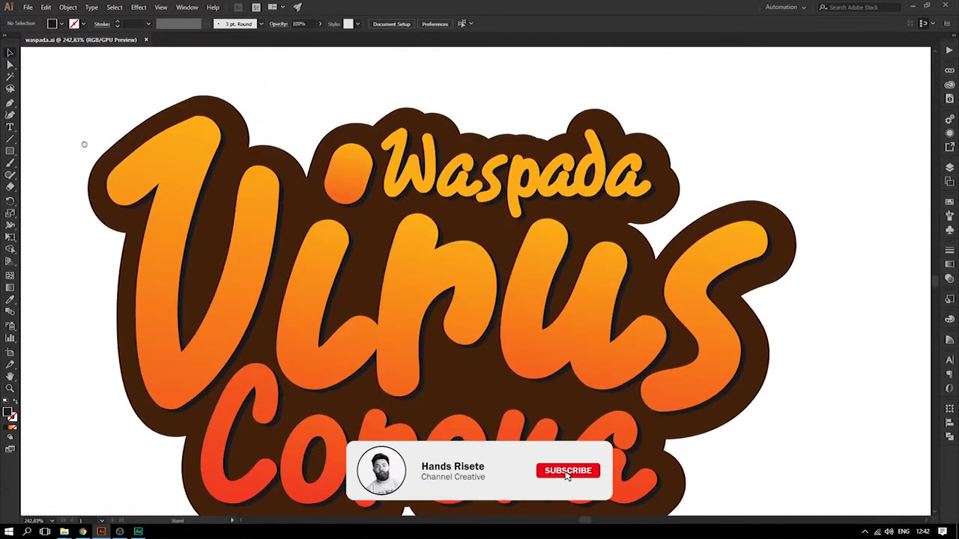
# Draw a curved Pen path along the top stroke of the V
pyautogui.moveTo(9, 103)
pyautogui.mouseDown()
pyautogui.moveTo(109, 129)
pyautogui.moveTo(47, 105)
pyautogui.mouseUp()
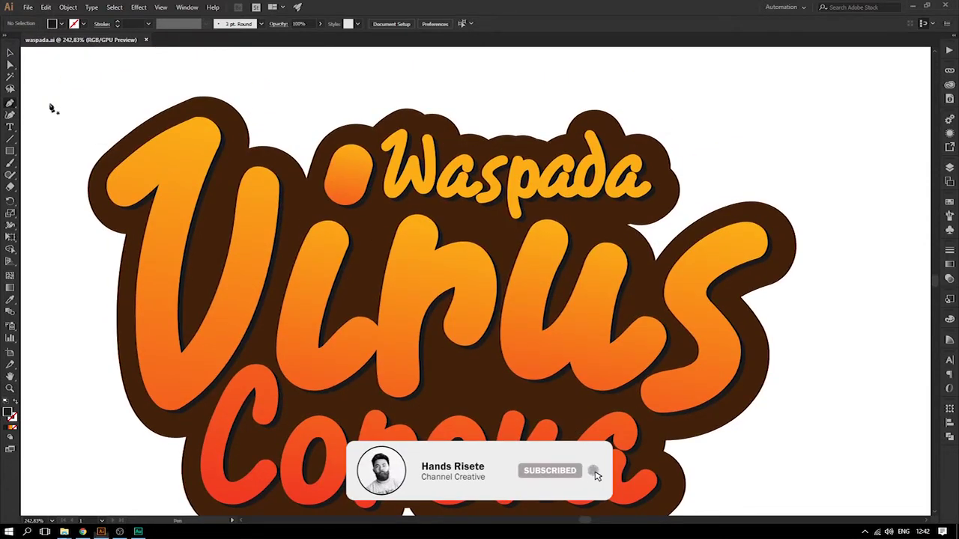
pyautogui.click(113, 183)
pyautogui.moveTo(198, 129); pyautogui.dragTo(222, 124)
pyautogui.click(10, 53)
pyautogui.click(43, 68)
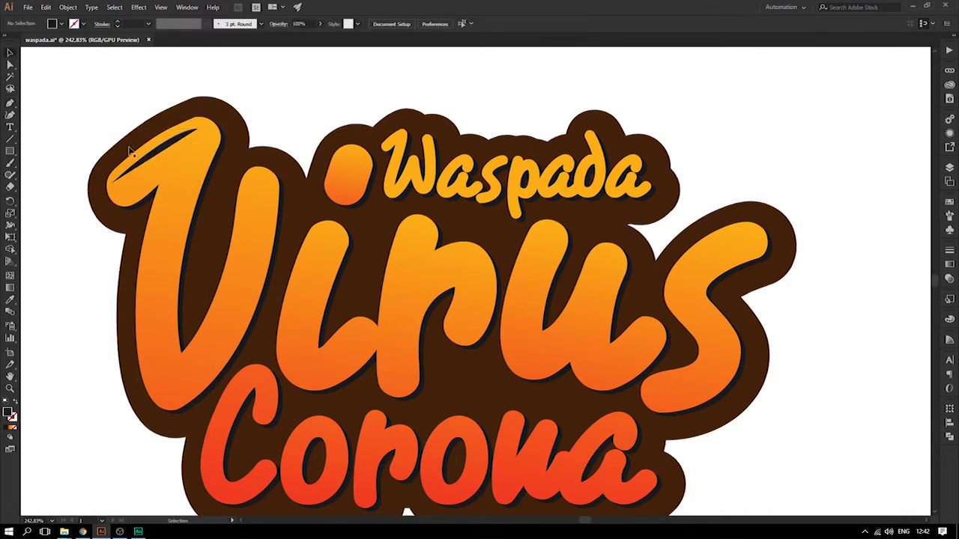
# Give the V path no fill and a white stroke
pyautogui.click(156, 154)
pyautogui.click(83, 24)
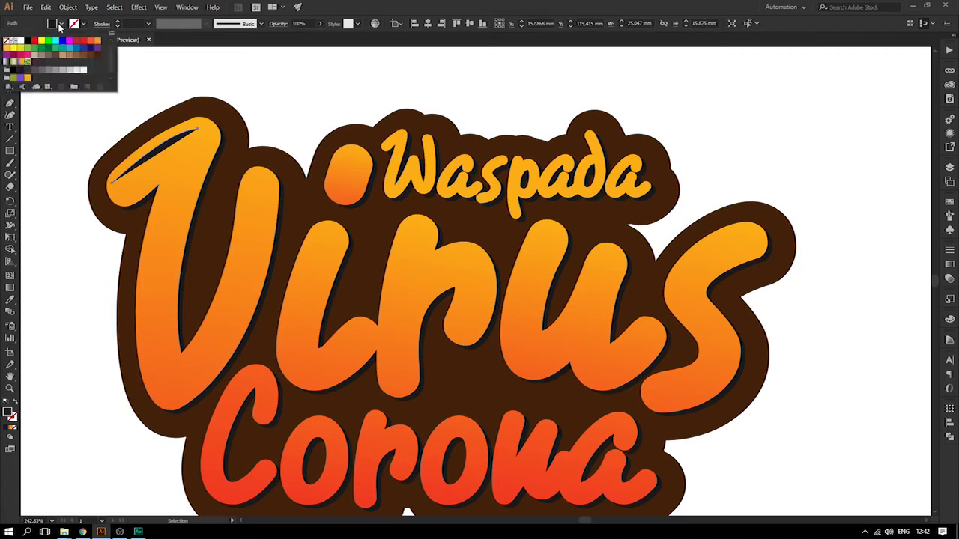
pyautogui.click(13, 402)
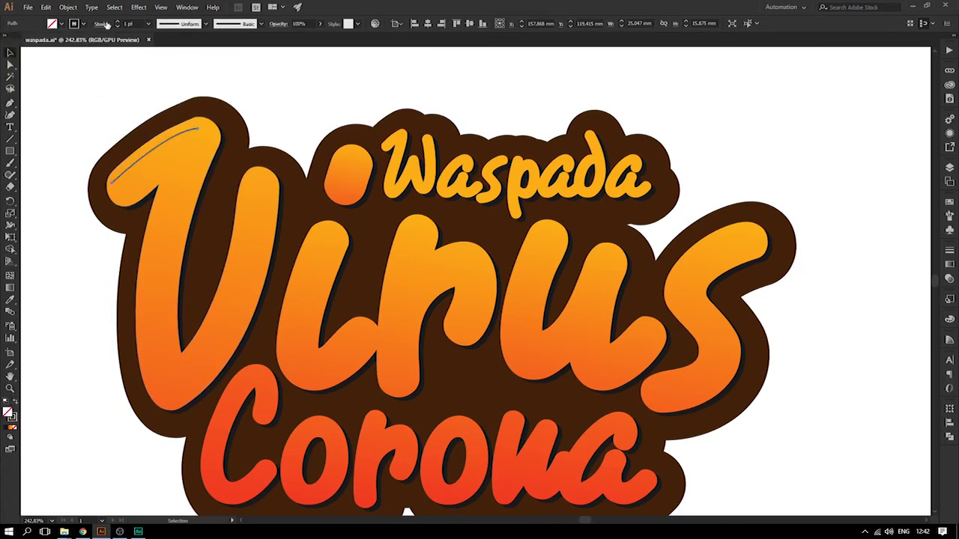
pyautogui.click(84, 24)
pyautogui.click(25, 41)
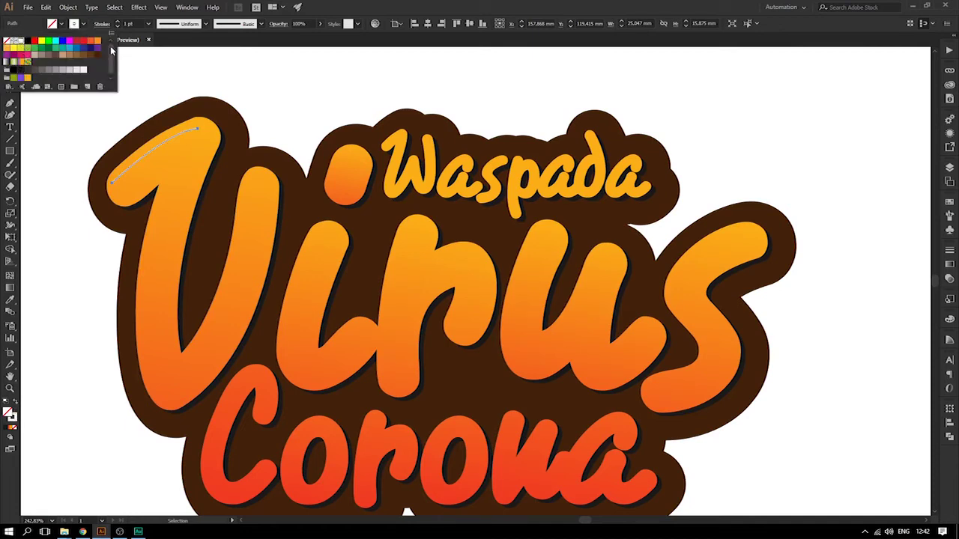
# Thicken the white stroke to 6 pt with a pinched width profile
pyautogui.click(148, 24)
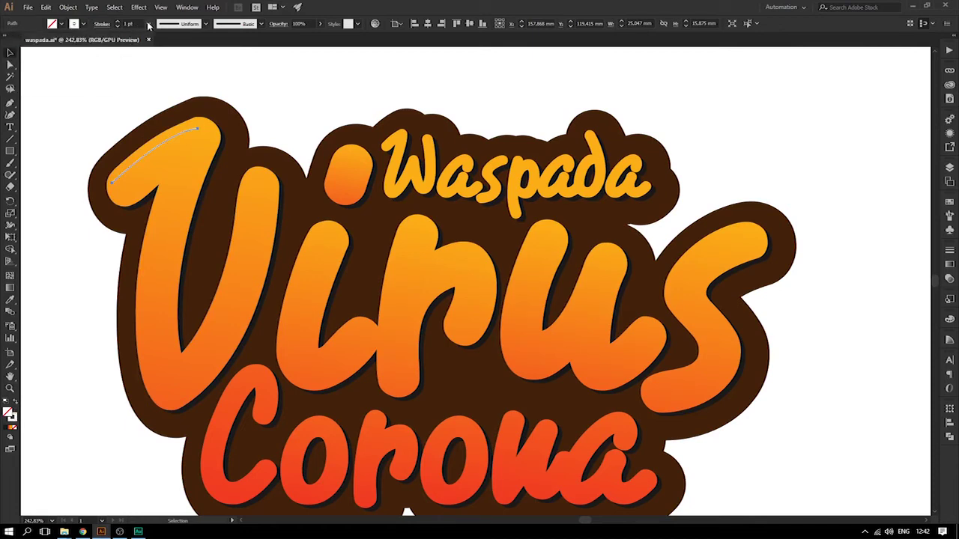
pyautogui.click(207, 24)
pyautogui.click(207, 24)
pyautogui.click(189, 72)
pyautogui.click(149, 24)
pyautogui.click(171, 126)
# Try the lens-shaped and other width profiles on the highlight
pyautogui.click(205, 25)
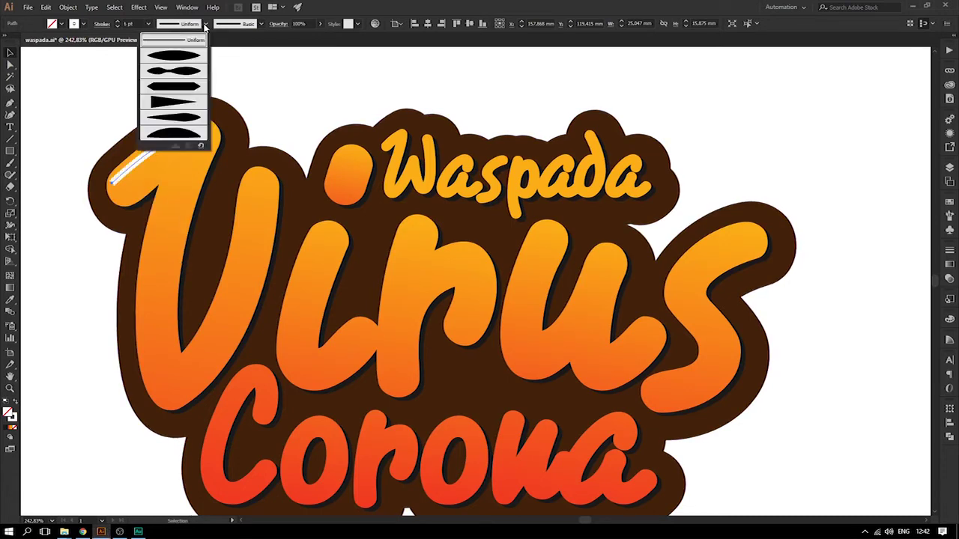
pyautogui.click(187, 56)
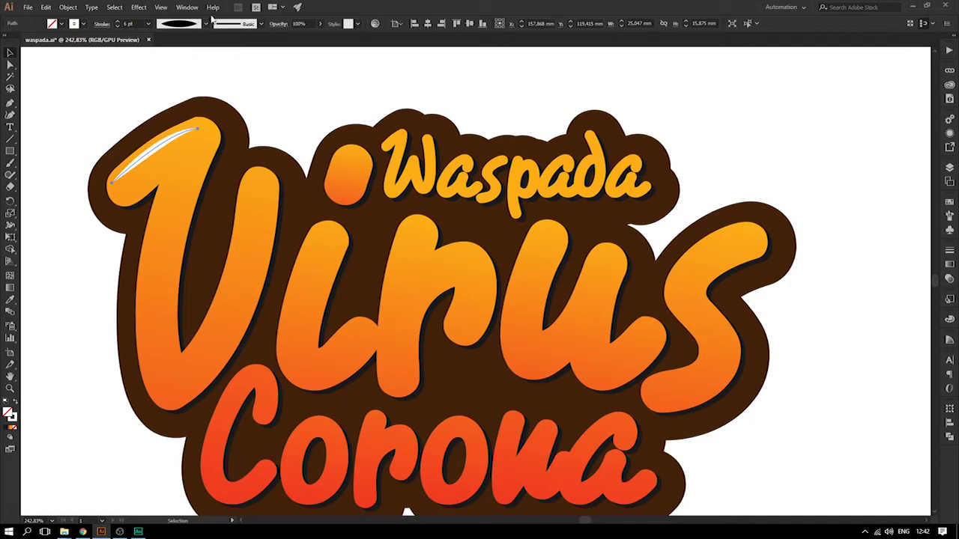
pyautogui.click(206, 24)
pyautogui.click(181, 71)
pyautogui.click(206, 24)
pyautogui.click(184, 88)
# Settle on a width profile that tapers the highlight at both ends
pyautogui.click(206, 24)
pyautogui.click(180, 105)
pyautogui.click(206, 24)
pyautogui.click(181, 54)
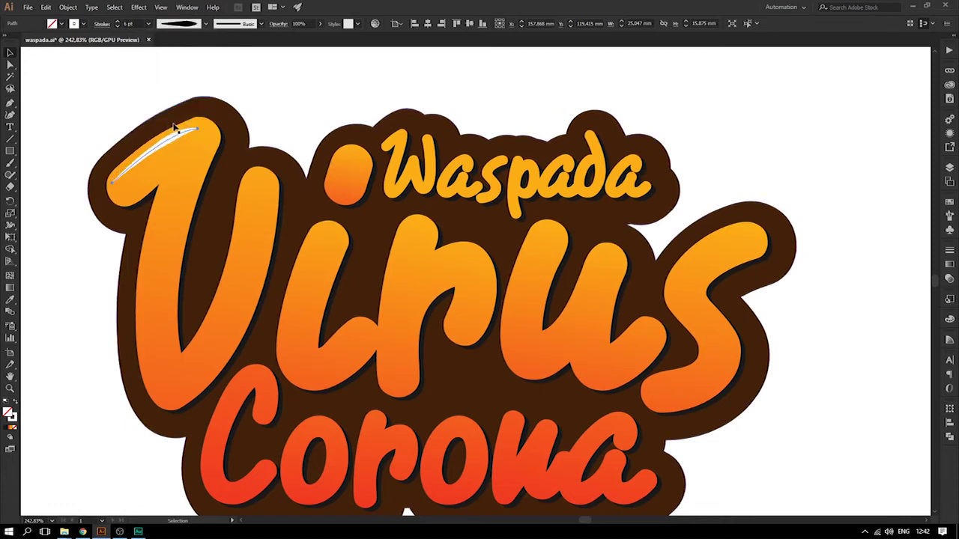
pyautogui.click(207, 25)
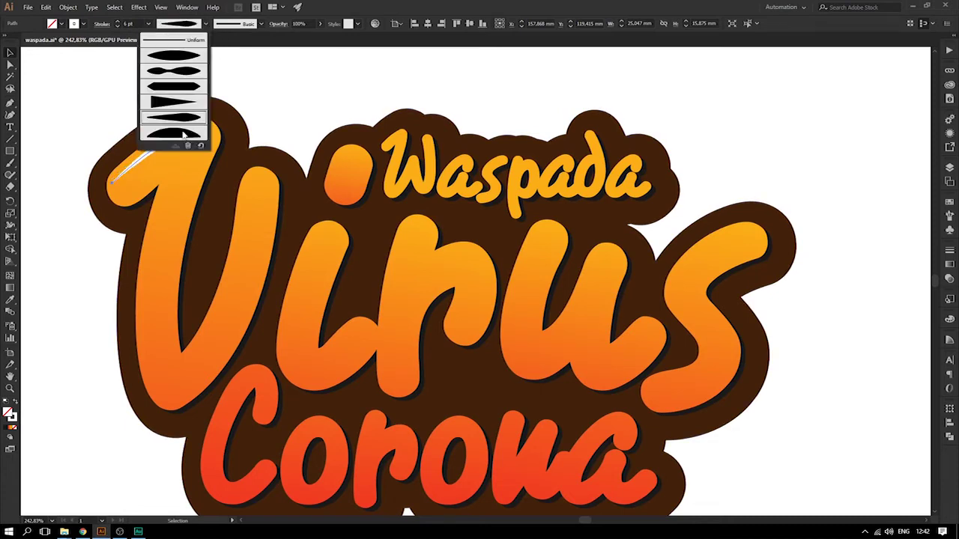
pyautogui.click(183, 133)
pyautogui.click(206, 24)
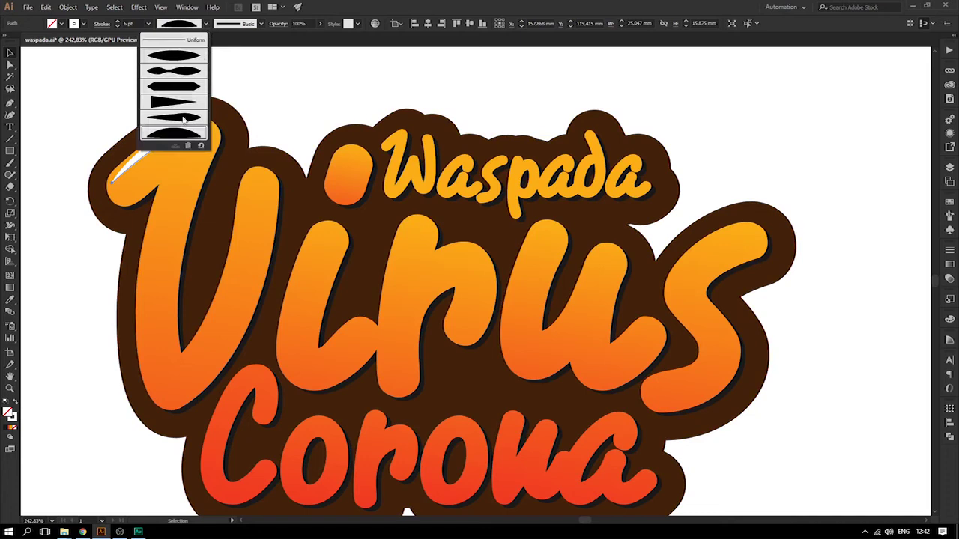
pyautogui.click(182, 56)
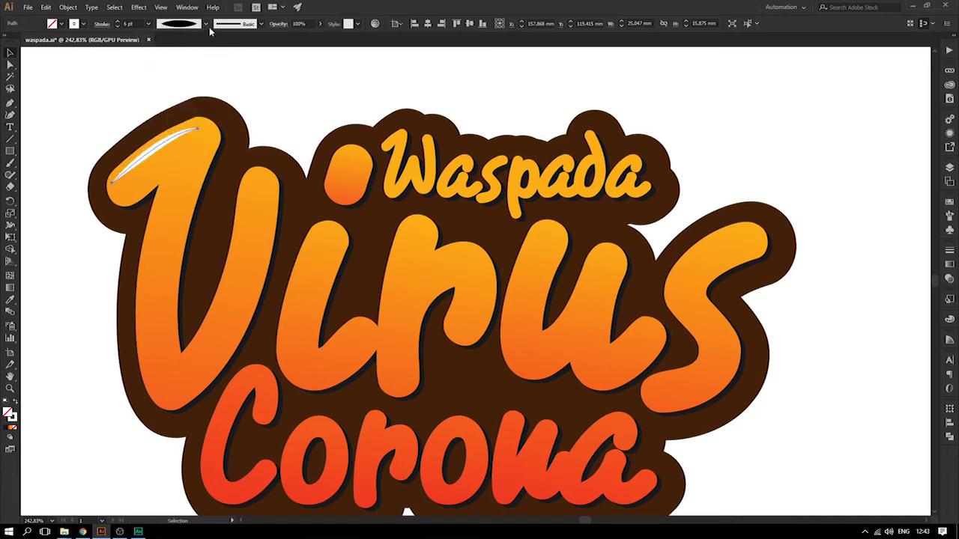
# Delete the highlight and redraw a curved path along the V's top
pyautogui.click(116, 76)
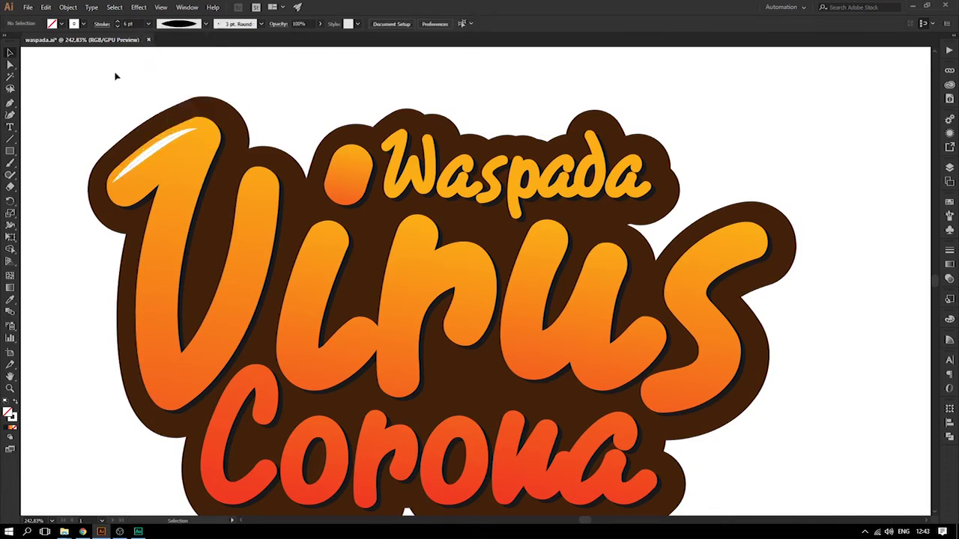
pyautogui.click(174, 133)
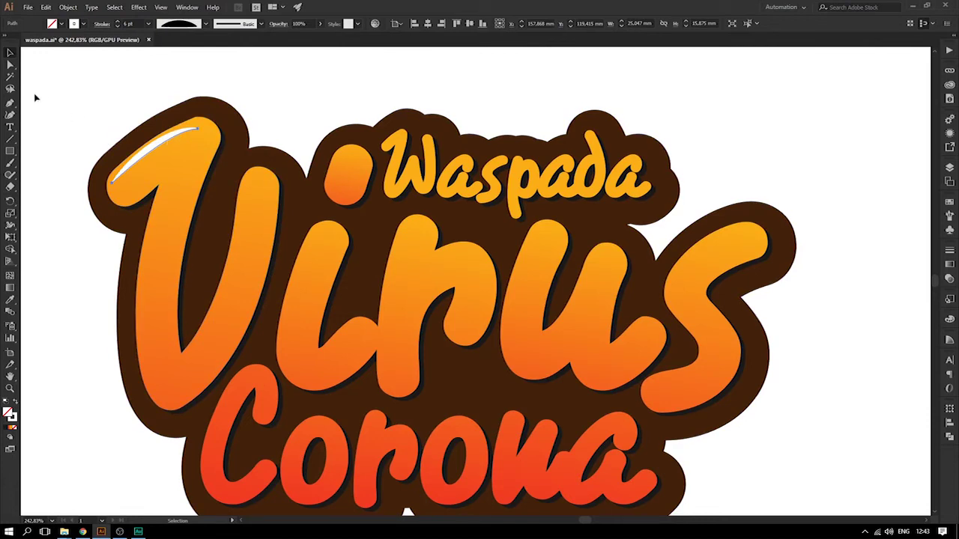
pyautogui.press('Delete')
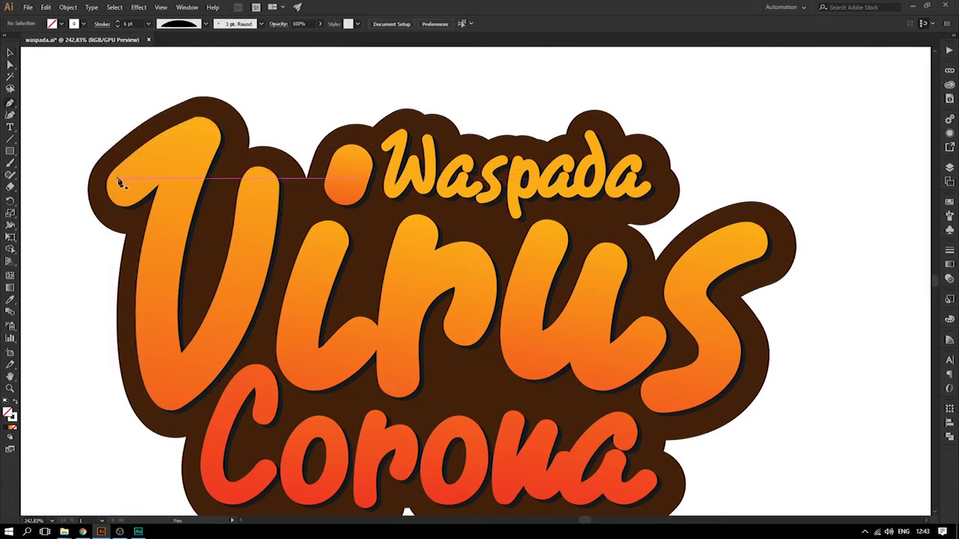
pyautogui.moveTo(116, 179); pyautogui.dragTo(178, 143)
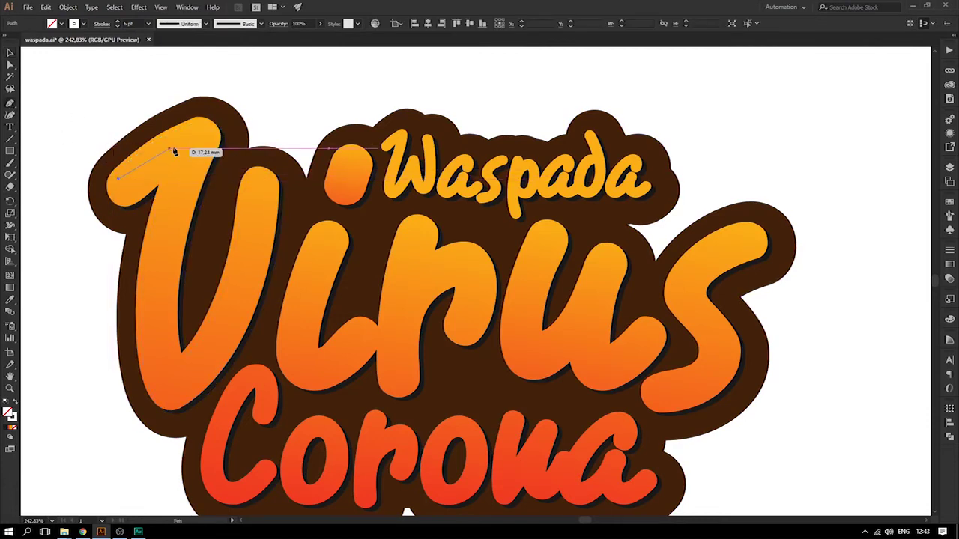
pyautogui.click(218, 129)
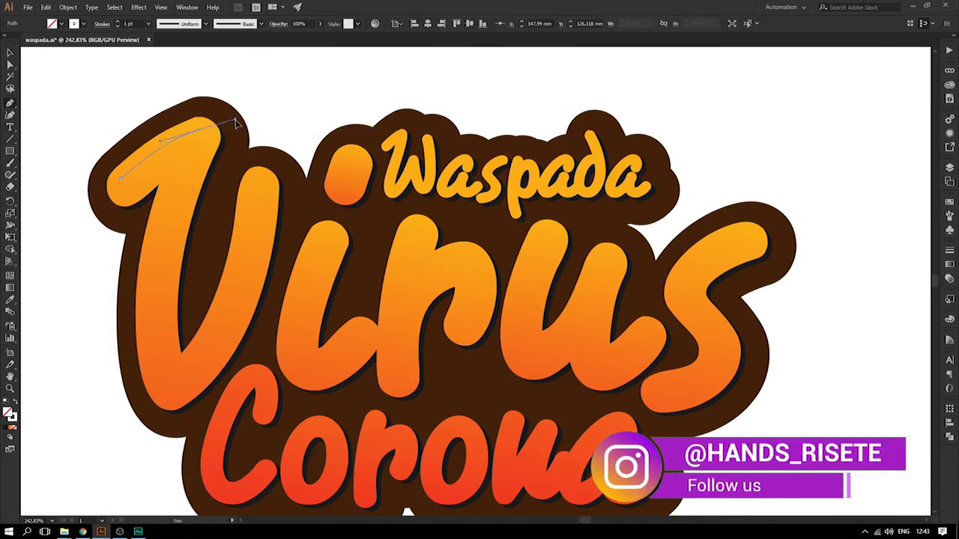
pyautogui.moveTo(237, 124); pyautogui.dragTo(4, 88)
pyautogui.click(9, 56)
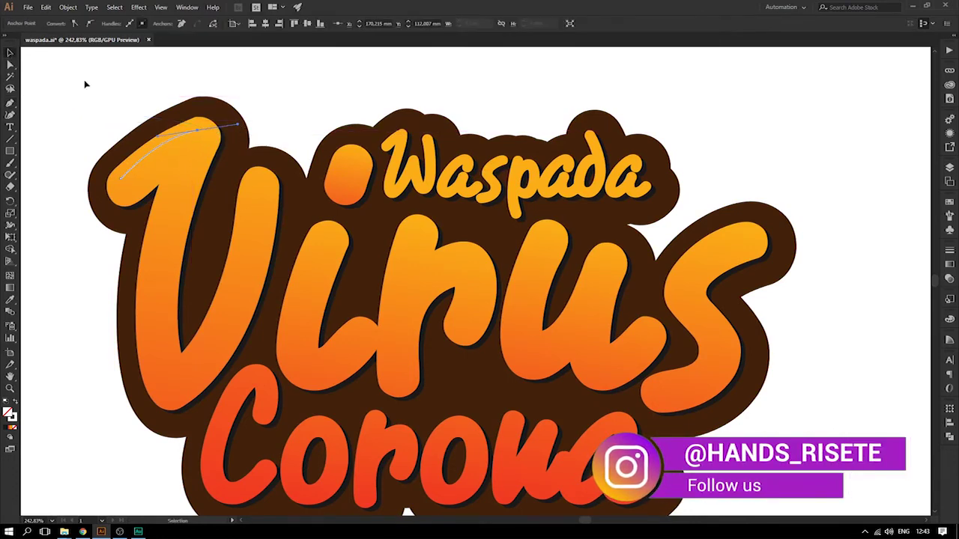
# Set the redrawn highlight to 6 pt and start a path on the V's left side
pyautogui.click(148, 23)
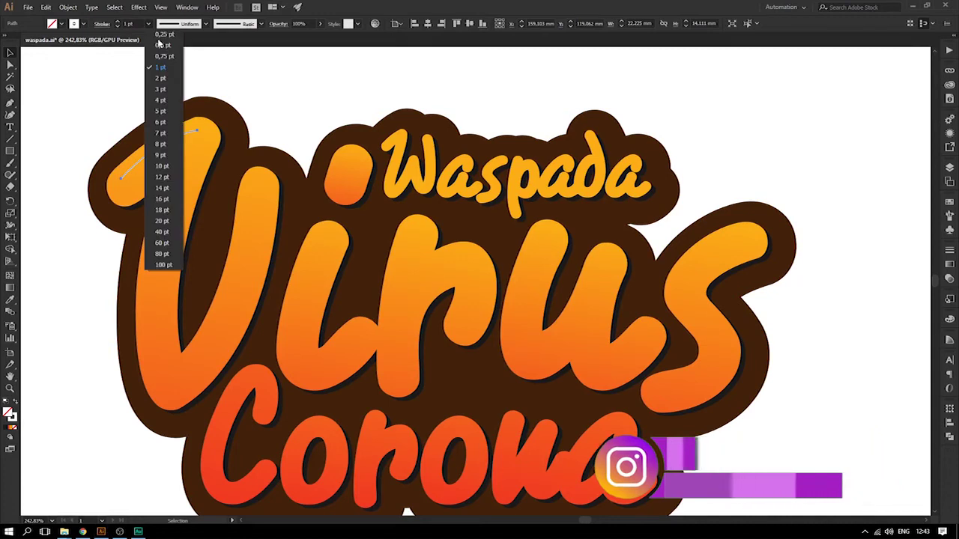
pyautogui.click(159, 152)
pyautogui.press('Delete')
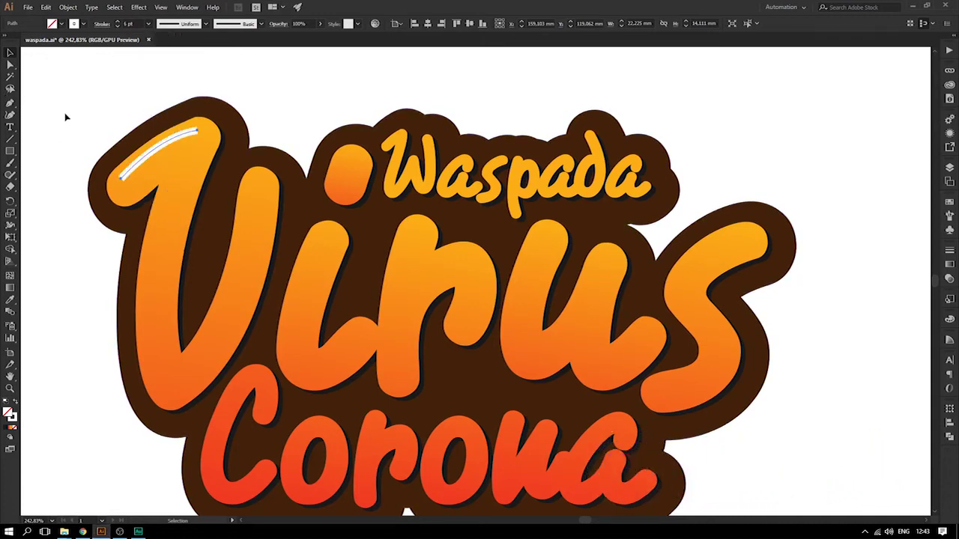
pyautogui.click(10, 105)
pyautogui.click(144, 286)
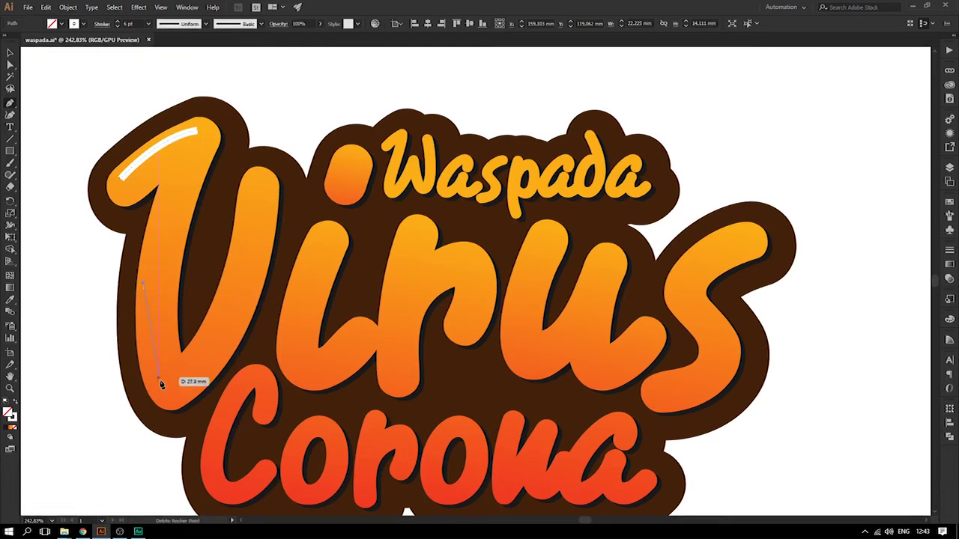
# Draw a curved highlight down the V's left side and nudge it slightly right
pyautogui.moveTo(166, 395); pyautogui.dragTo(191, 423)
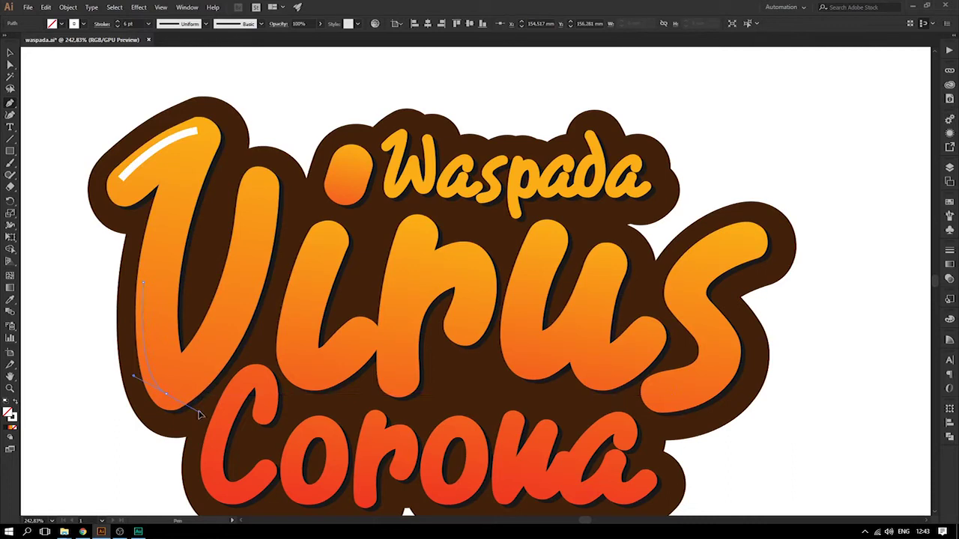
pyautogui.moveTo(194, 412); pyautogui.dragTo(196, 409)
pyautogui.click(9, 54)
pyautogui.click(148, 305)
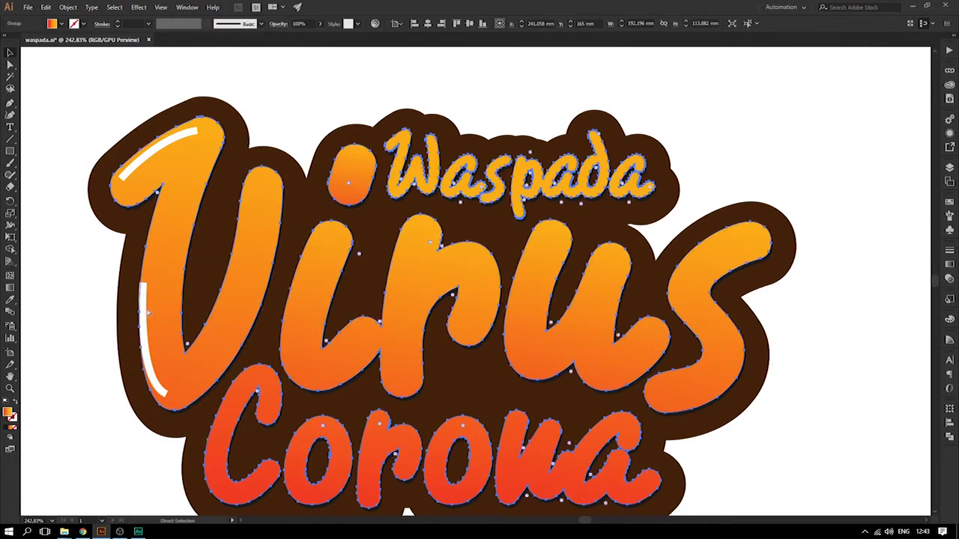
pyautogui.moveTo(145, 304); pyautogui.dragTo(150, 306)
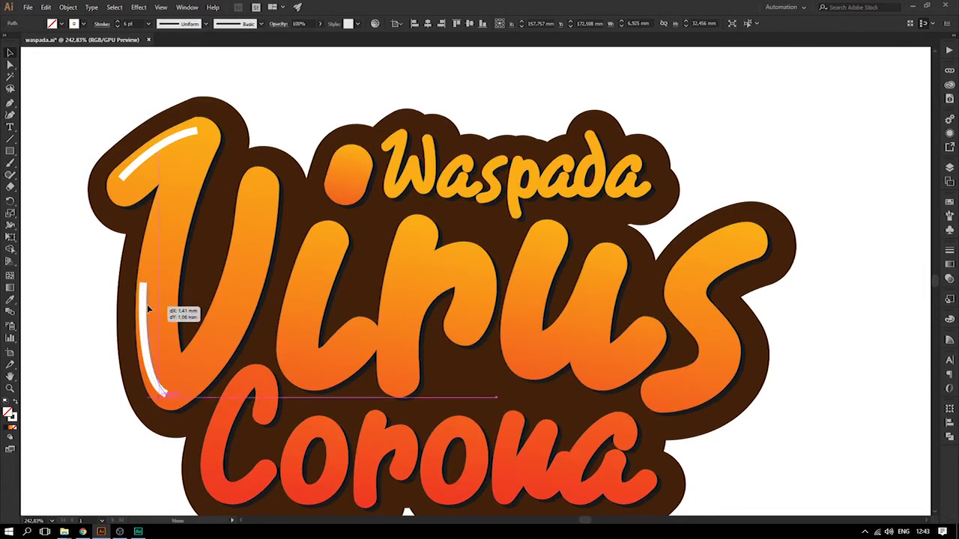
# Add a highlight on the V's right stroke and begin one along the i
pyautogui.click(9, 106)
pyautogui.click(260, 191)
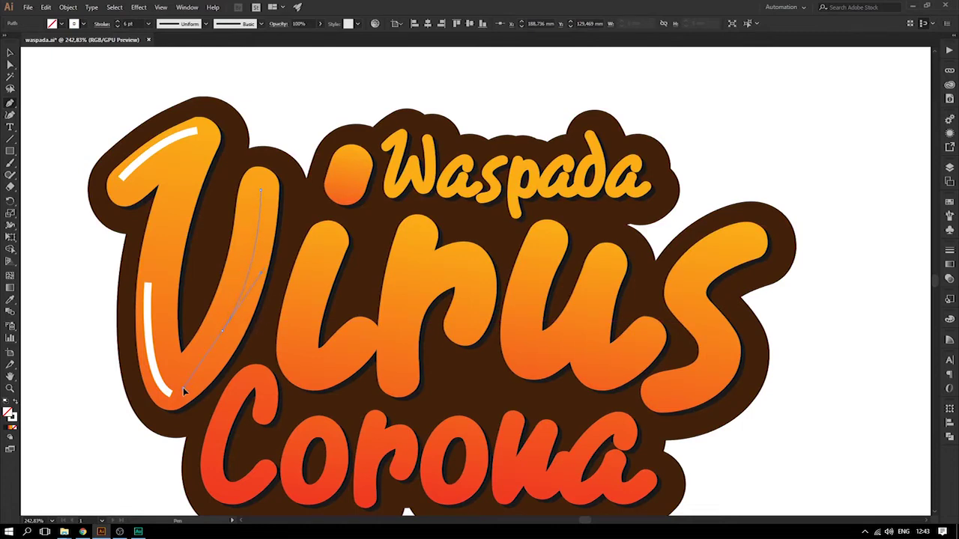
pyautogui.keyDown('ctrl'); pyautogui.click(47, 70); pyautogui.keyUp('ctrl')
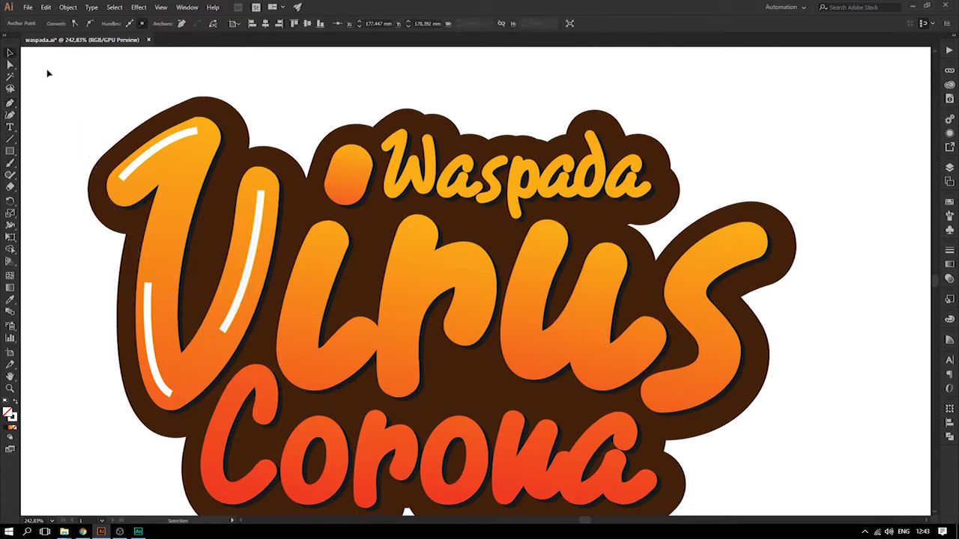
pyautogui.click(319, 241)
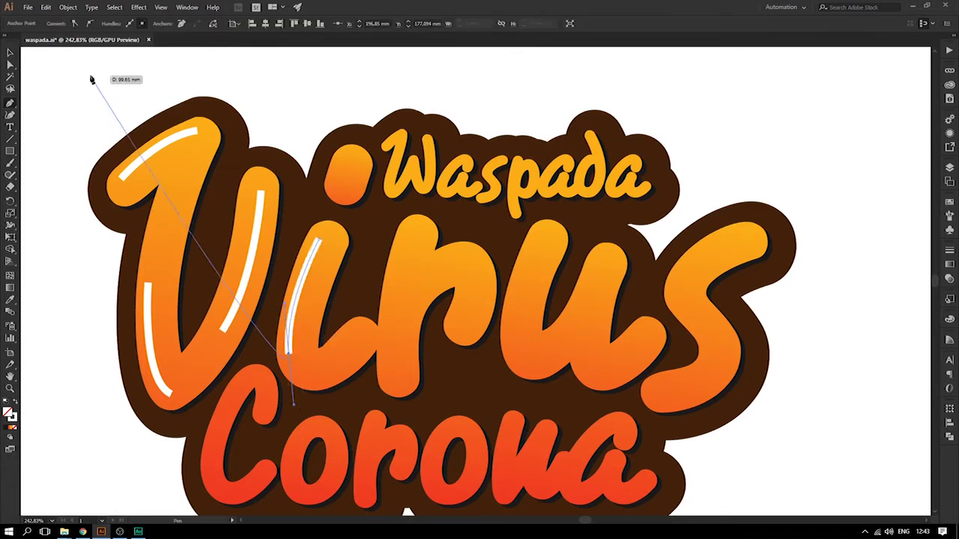
# Finish the i highlight and add a curved one along the bottom of the i
pyautogui.click(10, 54)
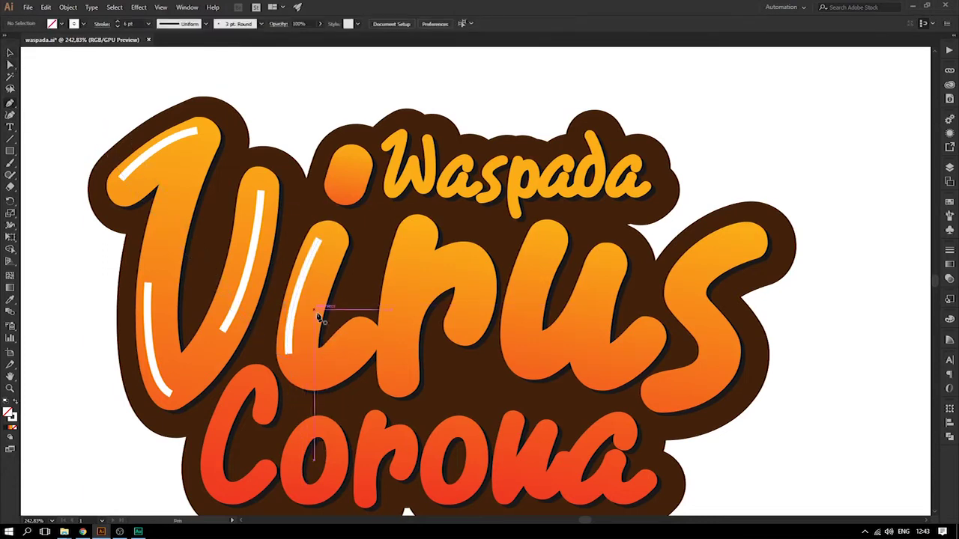
pyautogui.click(343, 337)
pyautogui.moveTo(376, 341); pyautogui.dragTo(386, 363)
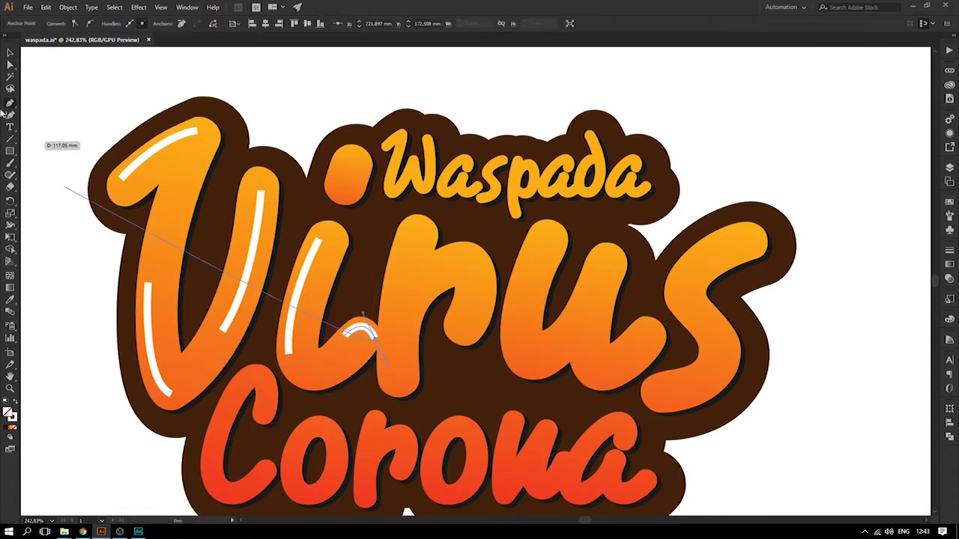
pyautogui.keyDown('ctrl'); pyautogui.click(40, 78); pyautogui.keyUp('ctrl')
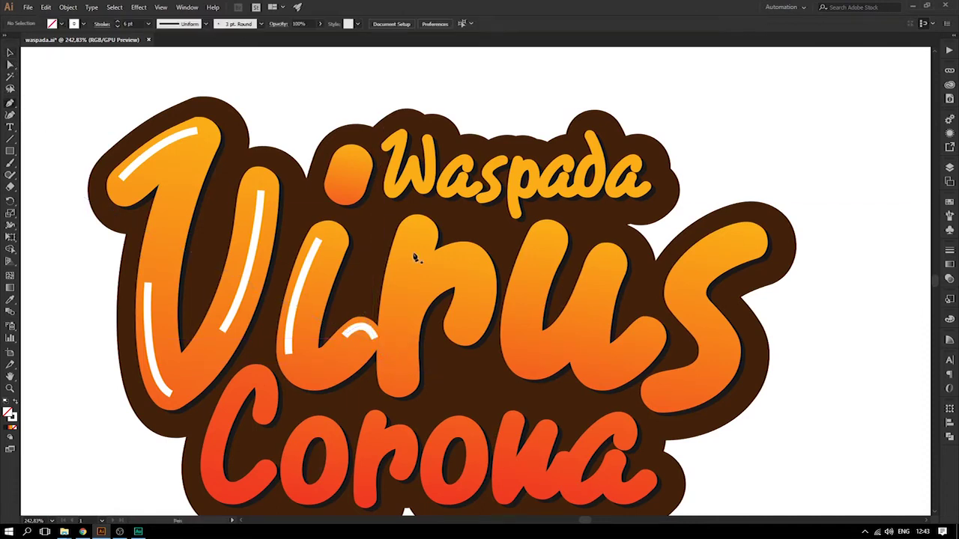
# Add highlights on the r's stem and arch, reshape the arch curve, and start one on the u
pyautogui.click(410, 233)
pyautogui.moveTo(391, 383); pyautogui.dragTo(405, 431)
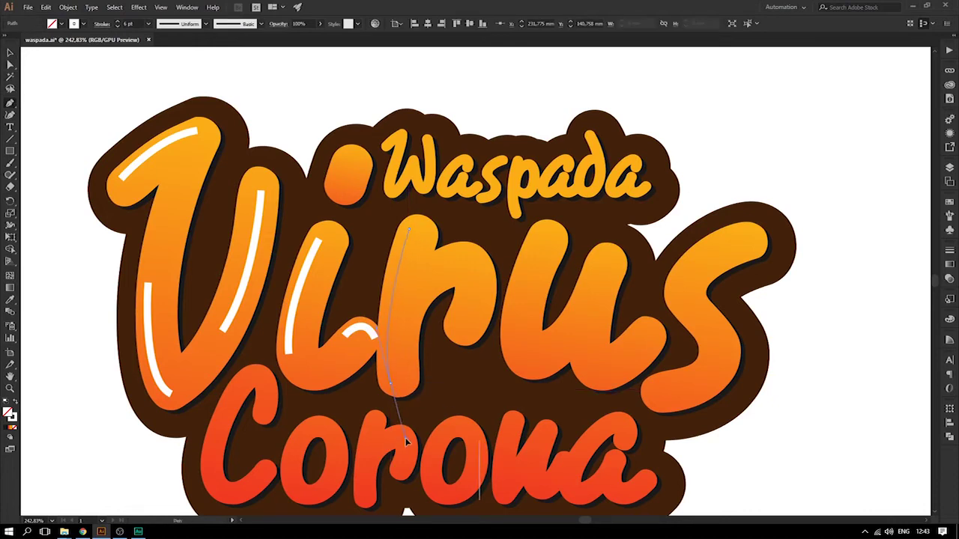
pyautogui.keyDown('ctrl'); pyautogui.click(28, 95); pyautogui.keyUp('ctrl')
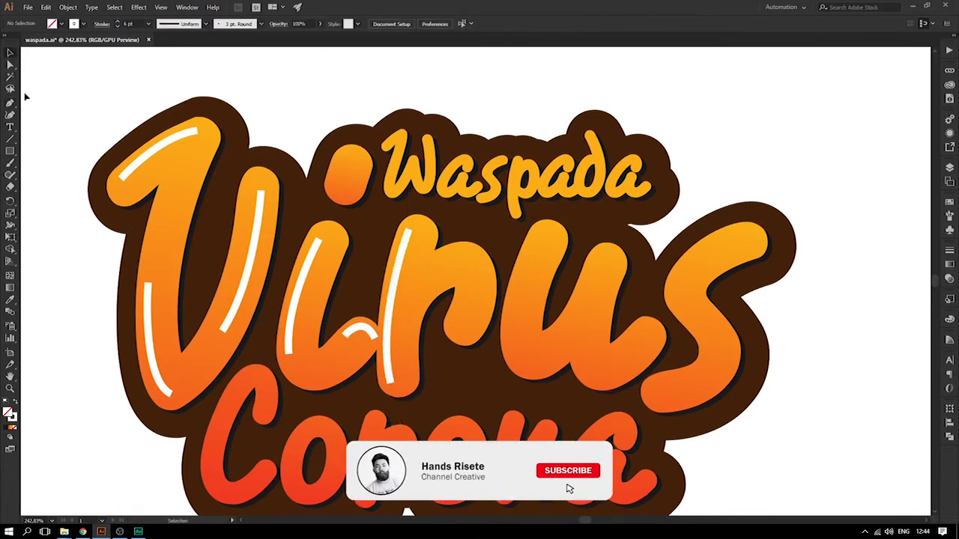
pyautogui.click(441, 257)
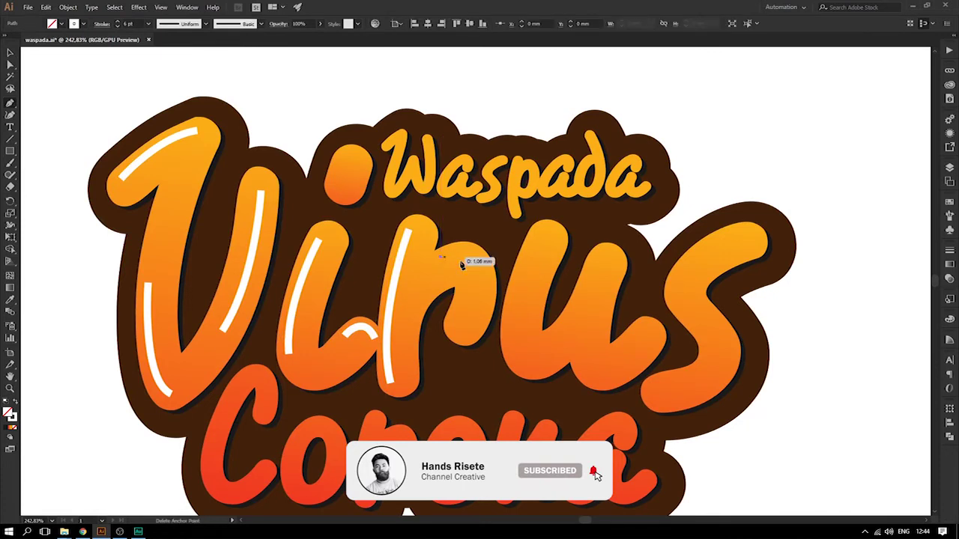
pyautogui.moveTo(488, 318); pyautogui.dragTo(483, 404)
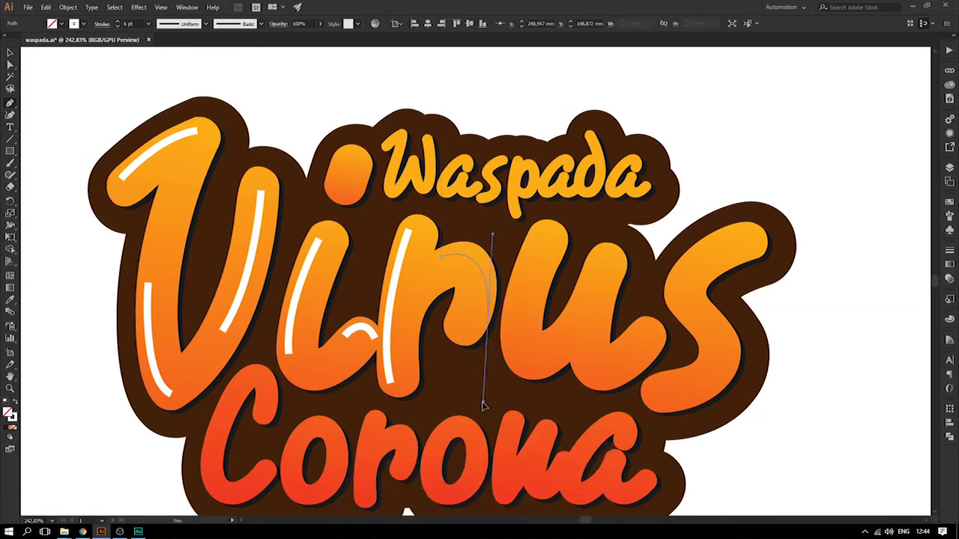
pyautogui.press('a')
pyautogui.moveTo(490, 318); pyautogui.dragTo(484, 317)
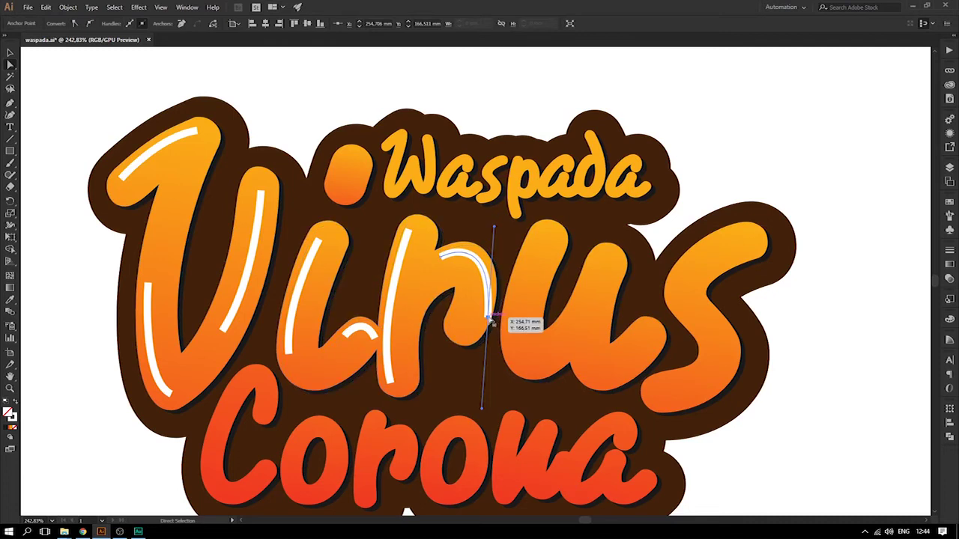
pyautogui.moveTo(489, 225); pyautogui.dragTo(503, 232)
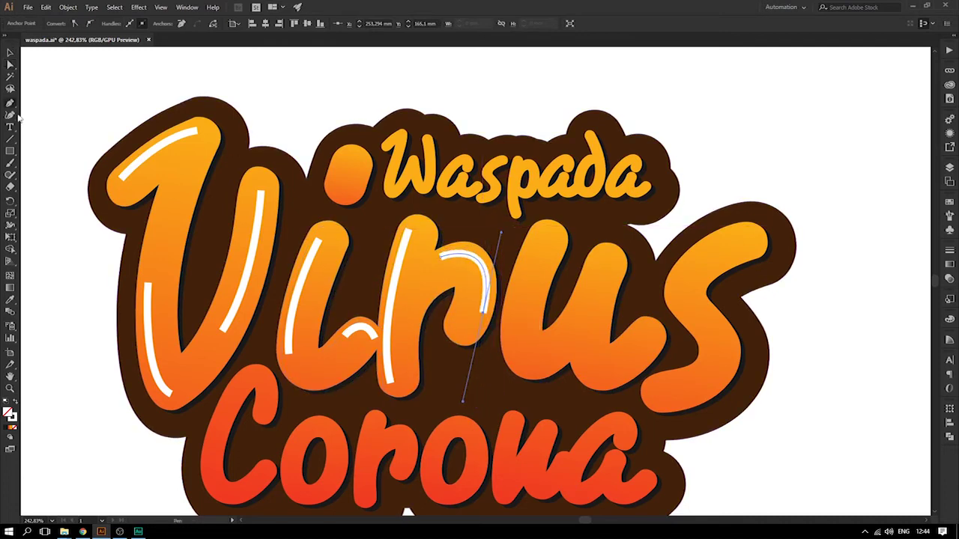
pyautogui.click(536, 236)
pyautogui.moveTo(517, 354); pyautogui.dragTo(543, 416)
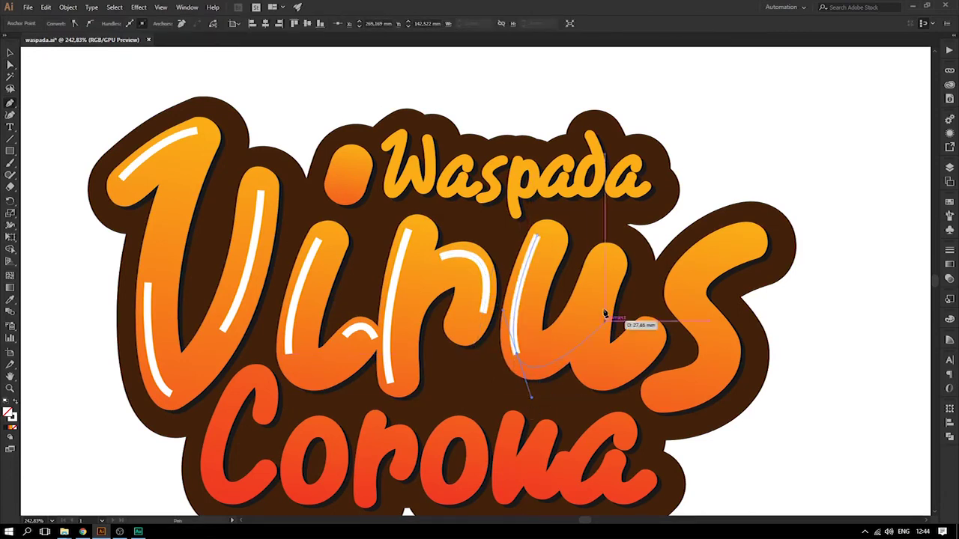
# Complete the u highlights on its left stem, right stem and lower curve
pyautogui.moveTo(532, 400); pyautogui.dragTo(526, 350)
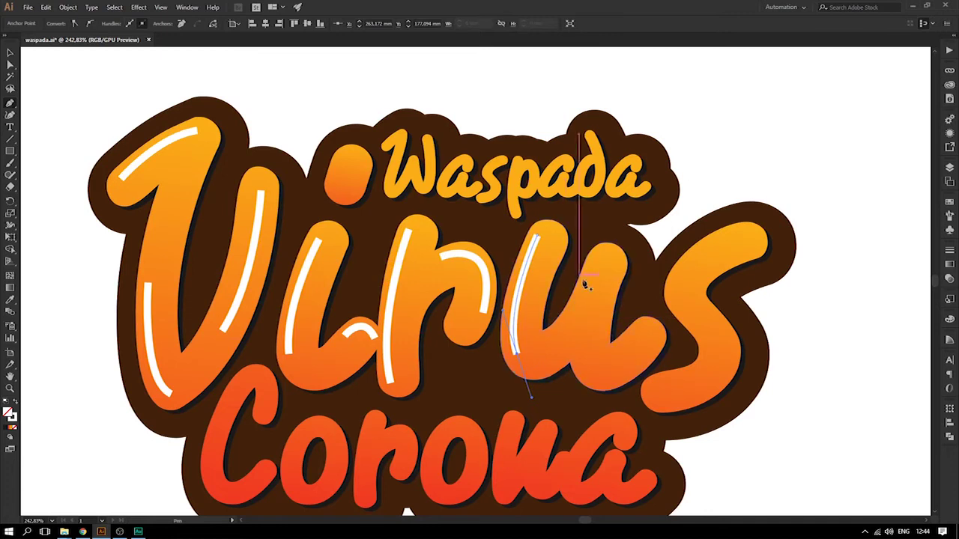
pyautogui.press('Return')
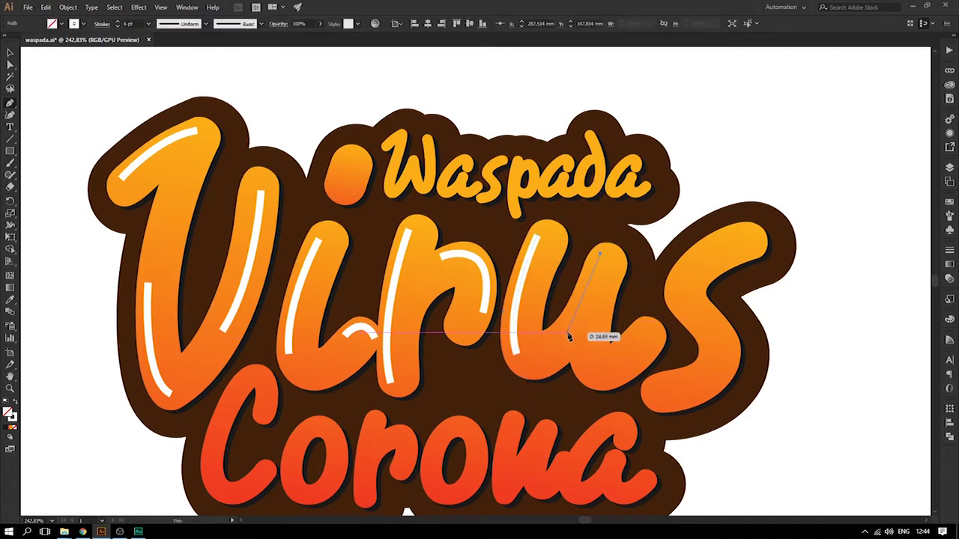
pyautogui.click(566, 332)
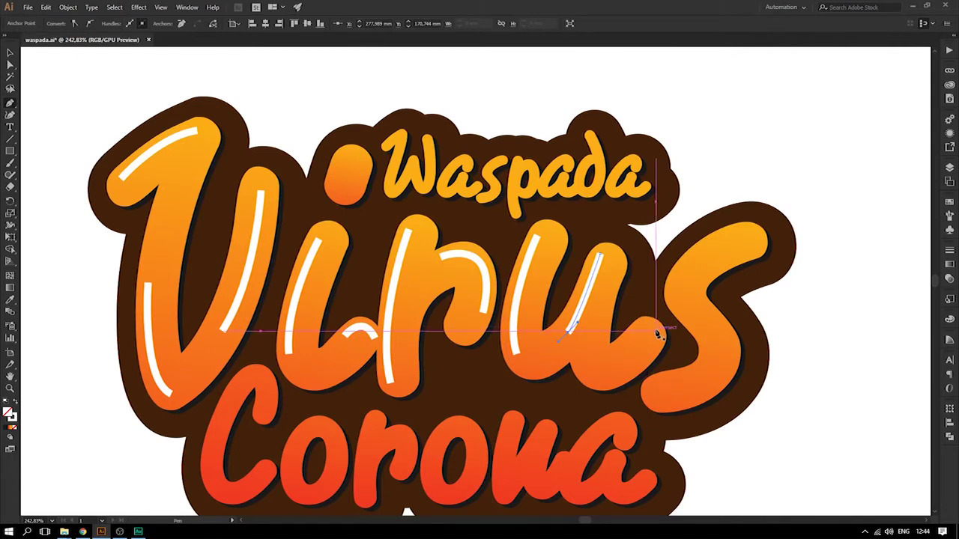
pyautogui.press('Return')
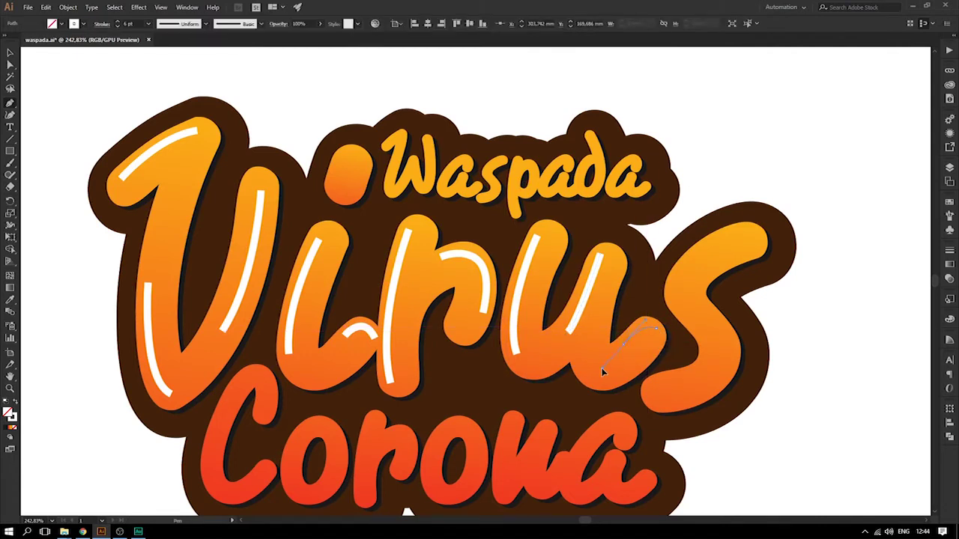
pyautogui.click(603, 373)
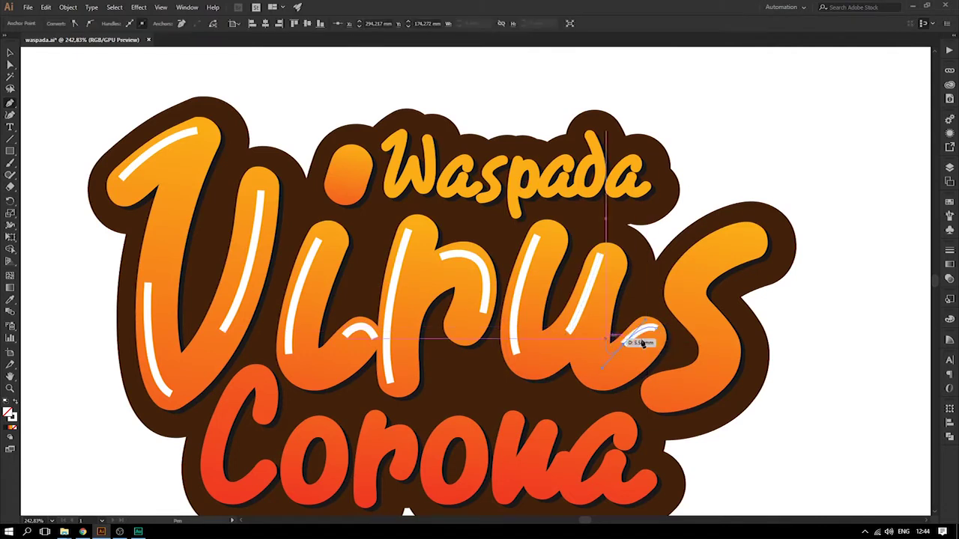
# Draw white highlights along the top and lower curves of the s
pyautogui.click(750, 235)
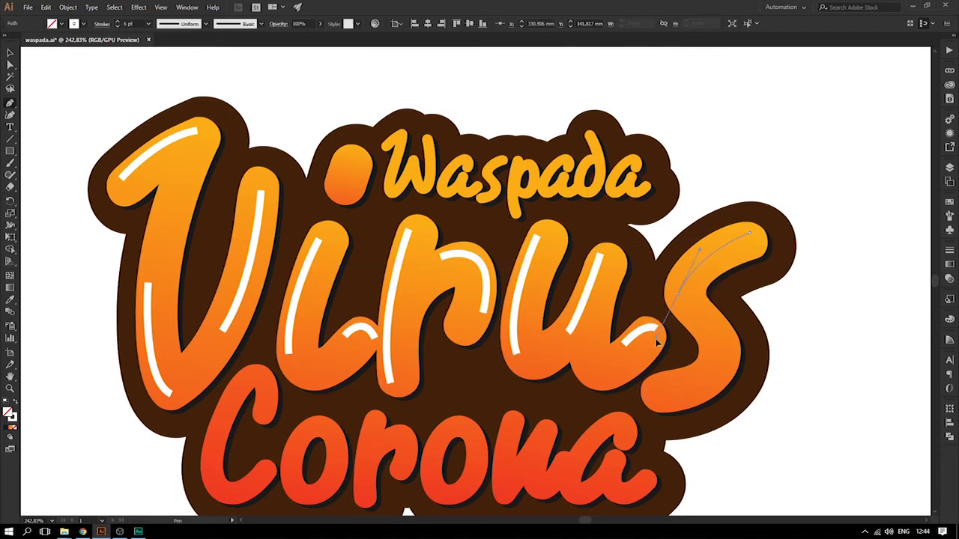
pyautogui.moveTo(677, 294); pyautogui.dragTo(676, 330)
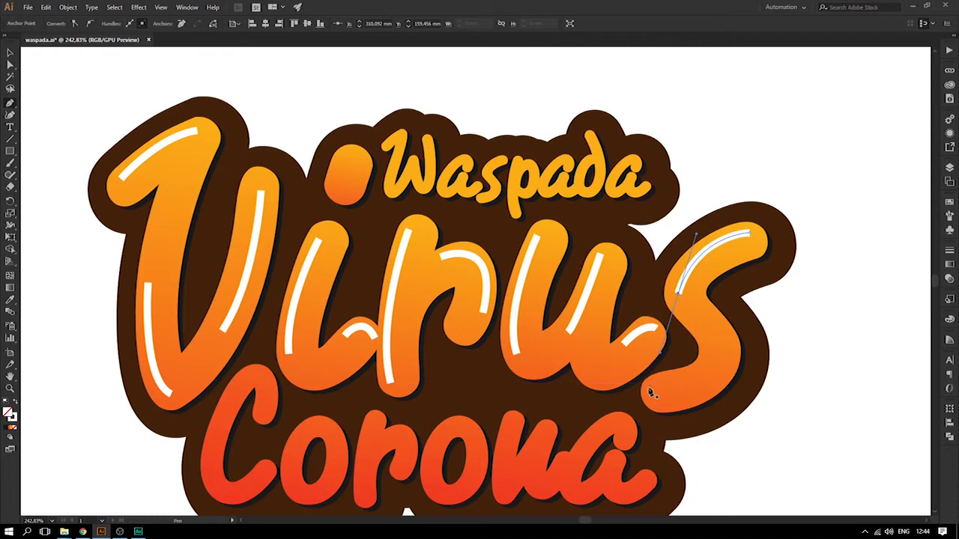
pyautogui.moveTo(644, 391); pyautogui.dragTo(706, 374)
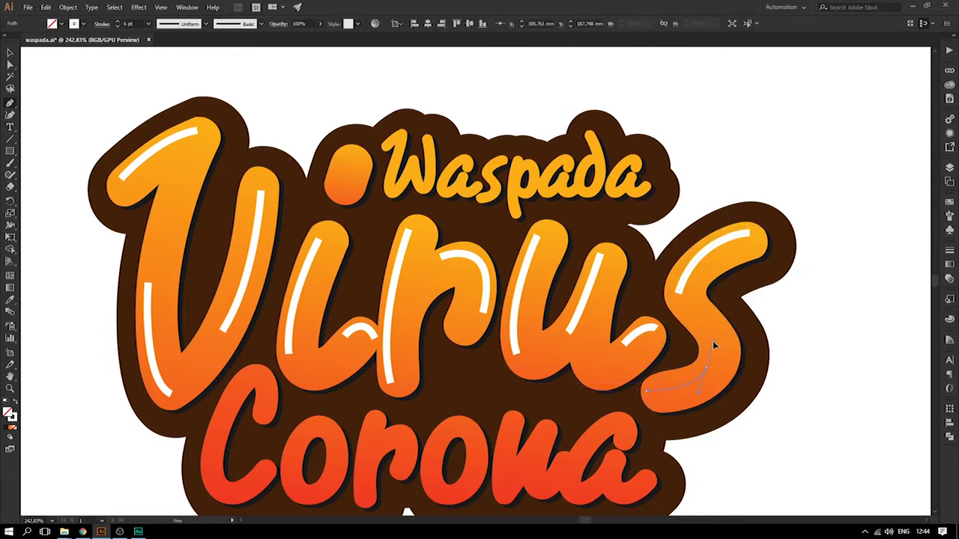
pyautogui.click(714, 345)
pyautogui.scroll(-3, 419, 345)
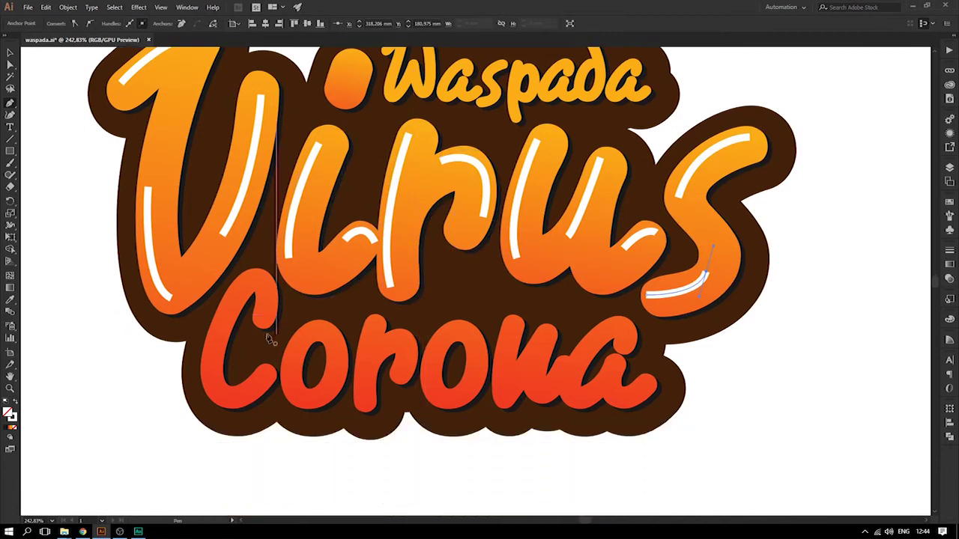
# Draw white gloss highlight curves on the C and first o of Corona
pyautogui.scroll(-1, 252, 317)
pyautogui.click(231, 255)
pyautogui.moveTo(214, 355); pyautogui.dragTo(236, 382)
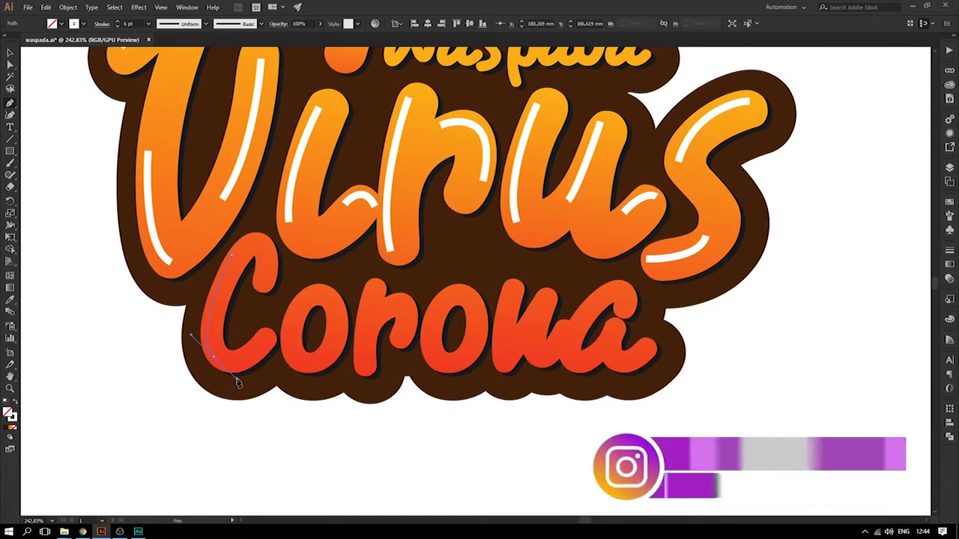
pyautogui.scroll(1, 340, 346)
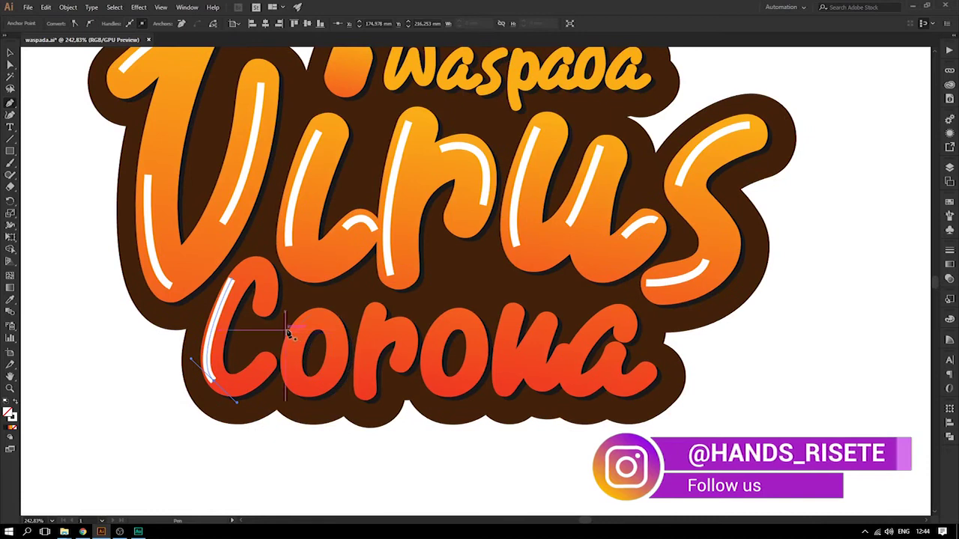
pyautogui.moveTo(303, 321)
pyautogui.mouseDown()
pyautogui.moveTo(297, 389)
pyautogui.moveTo(323, 417)
pyautogui.mouseUp()
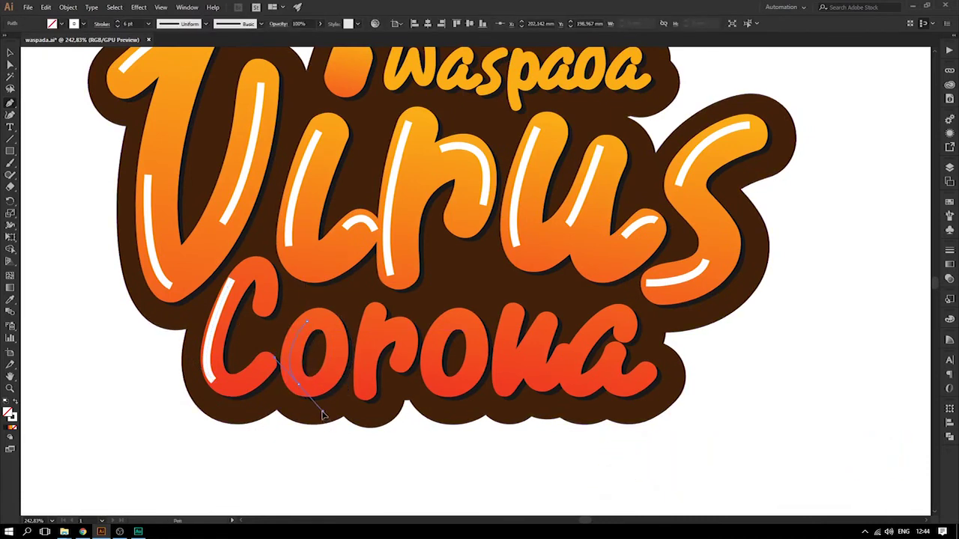
pyautogui.press('Escape')
# Add curved white highlights down the r, second o and u of Corona
pyautogui.moveTo(368, 310); pyautogui.dragTo(364, 395)
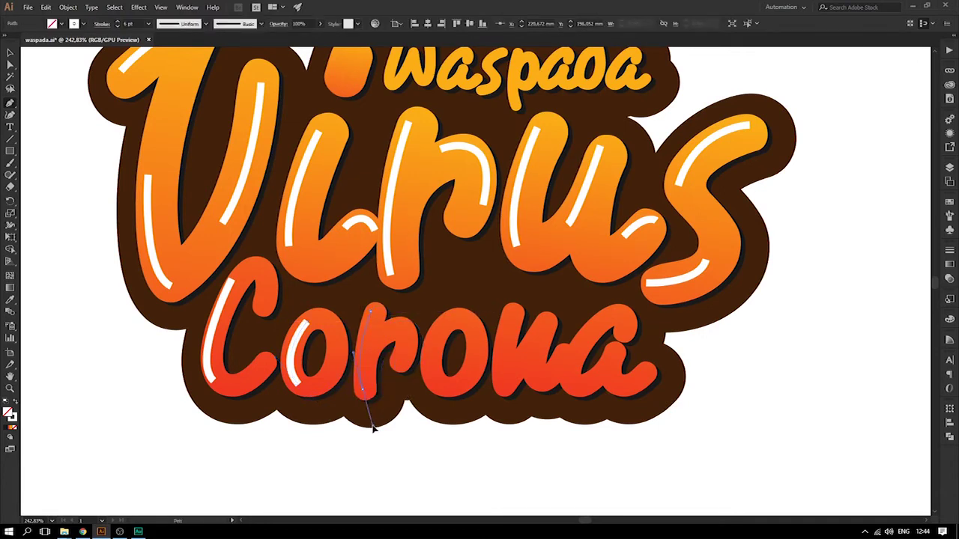
pyautogui.moveTo(374, 428); pyautogui.dragTo(372, 425)
pyautogui.click(459, 321)
pyautogui.moveTo(437, 389)
pyautogui.mouseDown()
pyautogui.moveTo(474, 441)
pyautogui.moveTo(460, 445)
pyautogui.mouseUp()
pyautogui.click(511, 313)
pyautogui.moveTo(502, 389); pyautogui.dragTo(506, 411)
# Draw the white highlight strokes along the a of Corona, then return to the Selection tool
pyautogui.click(542, 320)
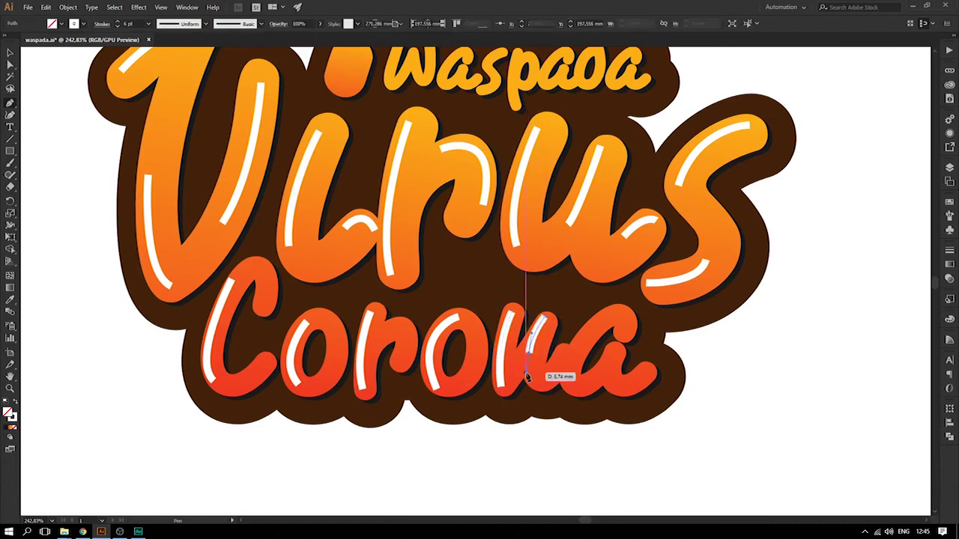
pyautogui.click(528, 369)
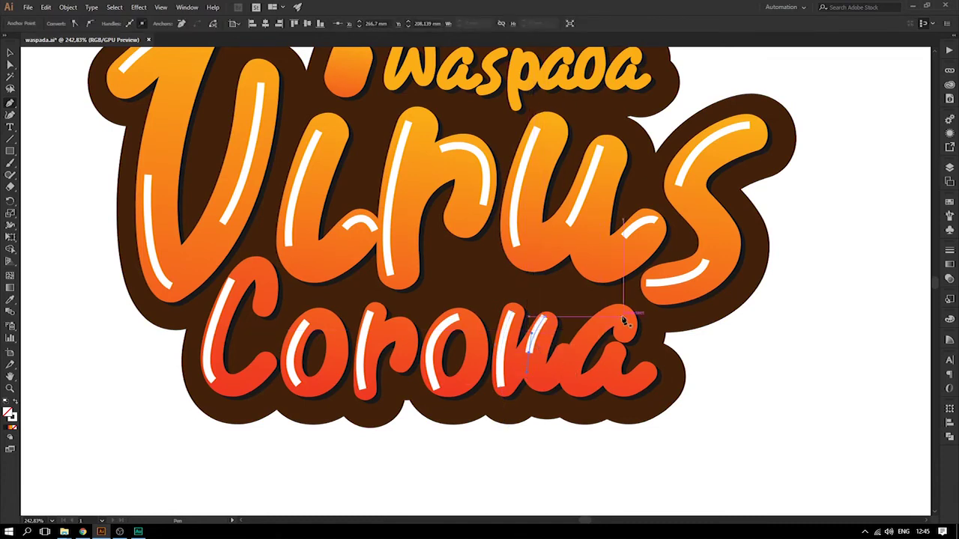
pyautogui.click(569, 375)
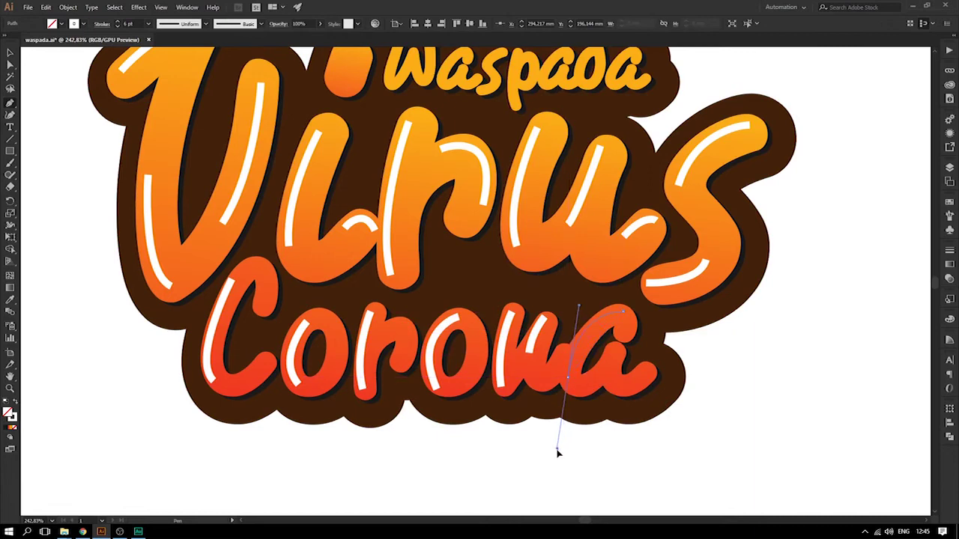
pyautogui.moveTo(554, 445); pyautogui.dragTo(553, 440)
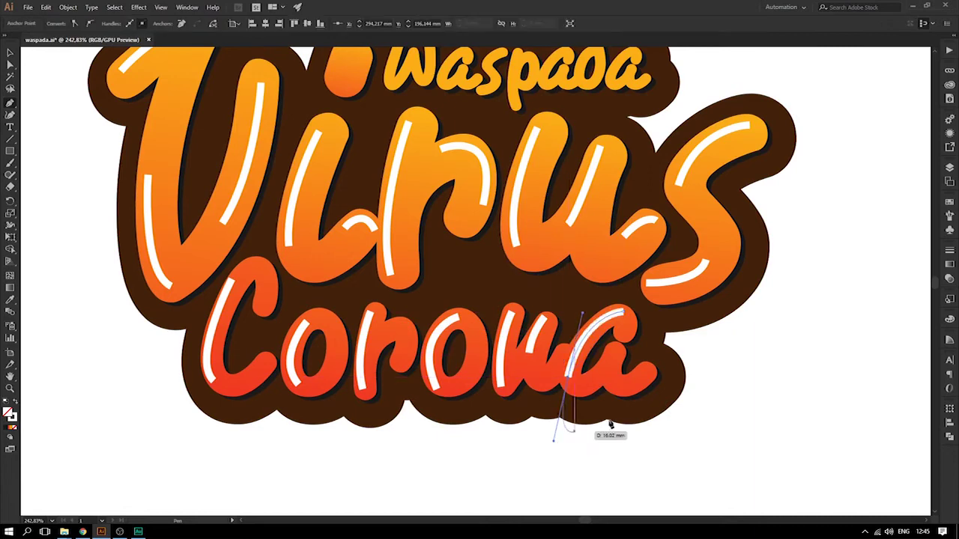
pyautogui.click(649, 371)
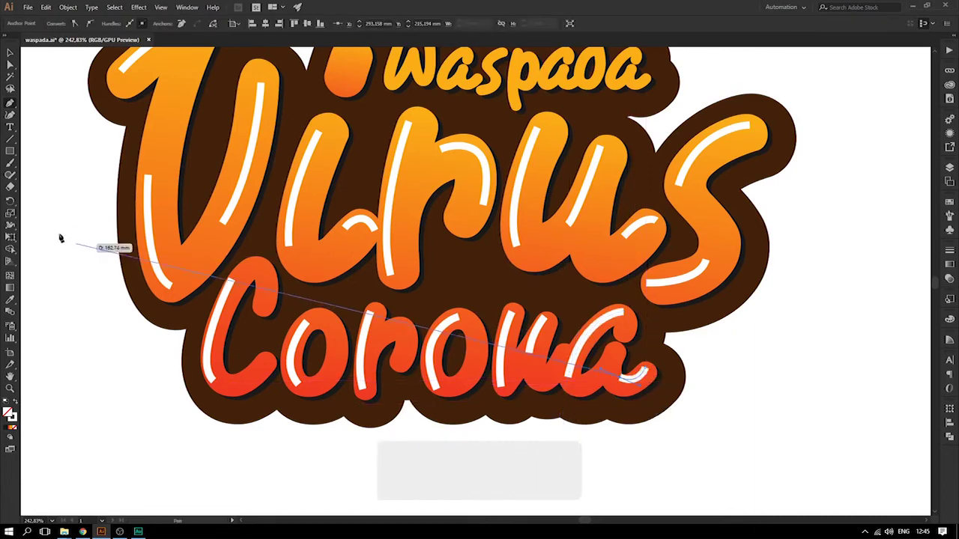
pyautogui.scroll(2, 397, 244)
pyautogui.scroll(1, 397, 244)
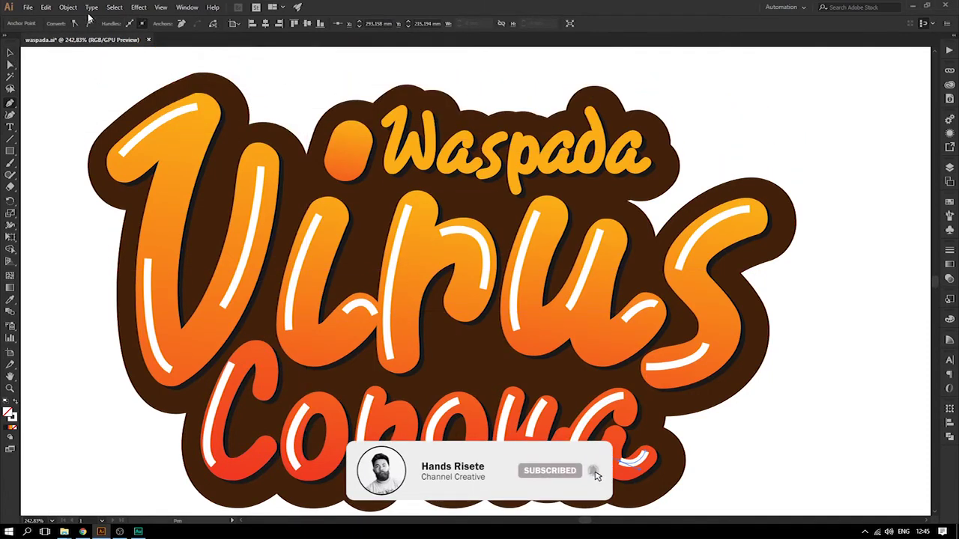
pyautogui.click(10, 53)
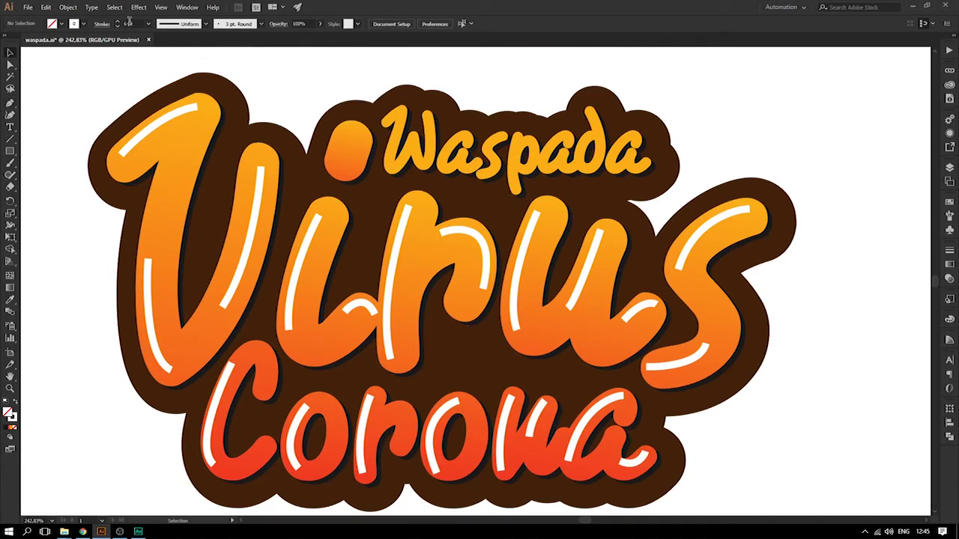
# Set the stroke weight to 3 pt and draw a white highlight down the W's left stroke
pyautogui.click(148, 24)
pyautogui.click(161, 90)
pyautogui.click(388, 124)
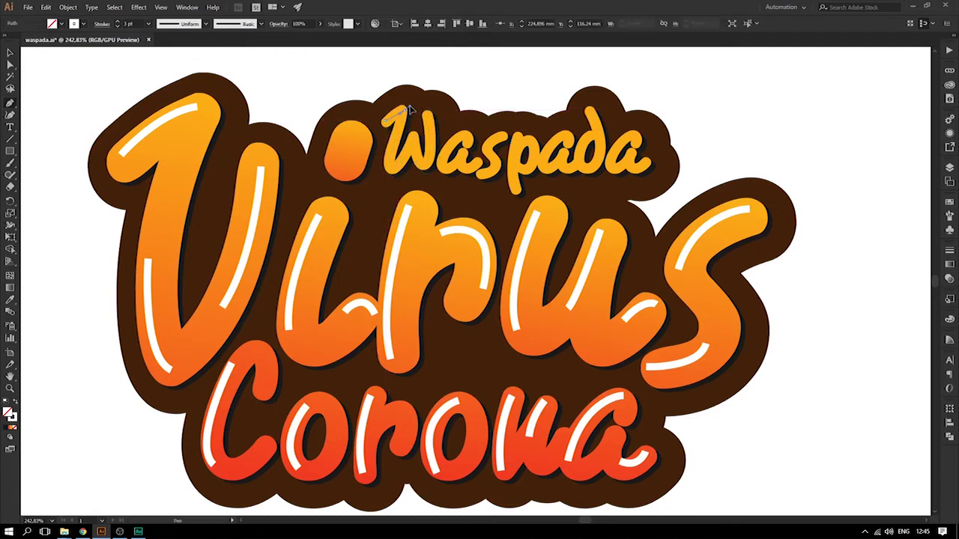
pyautogui.click(416, 110)
pyautogui.moveTo(394, 177); pyautogui.dragTo(410, 187)
pyautogui.scroll(2, 505, 142)
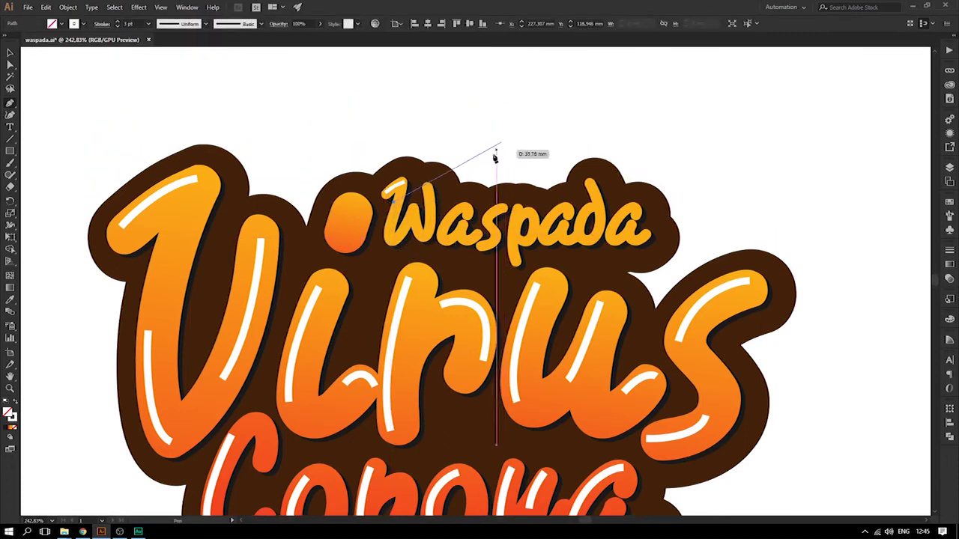
pyautogui.hotkey('ctrl', '+')
pyautogui.hotkey('ctrl', '+')
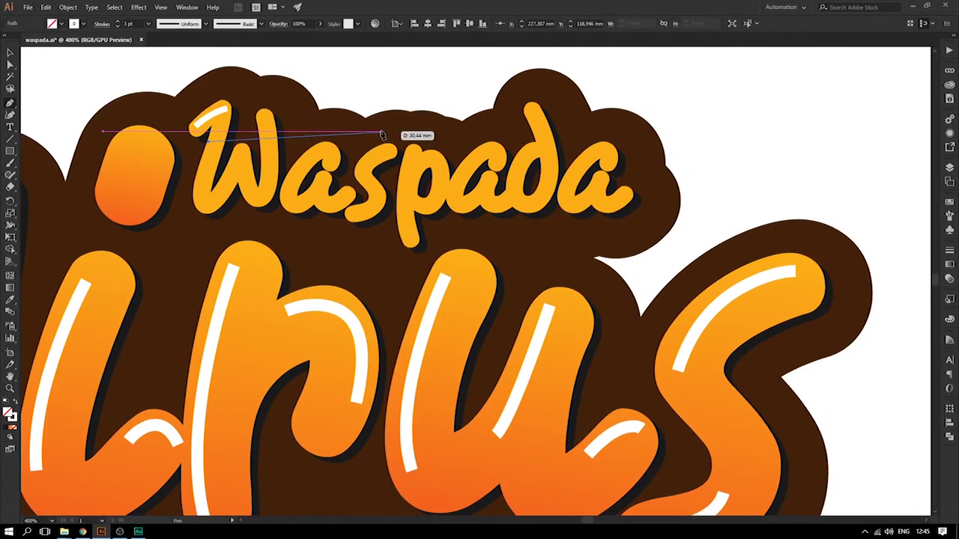
pyautogui.click(211, 217)
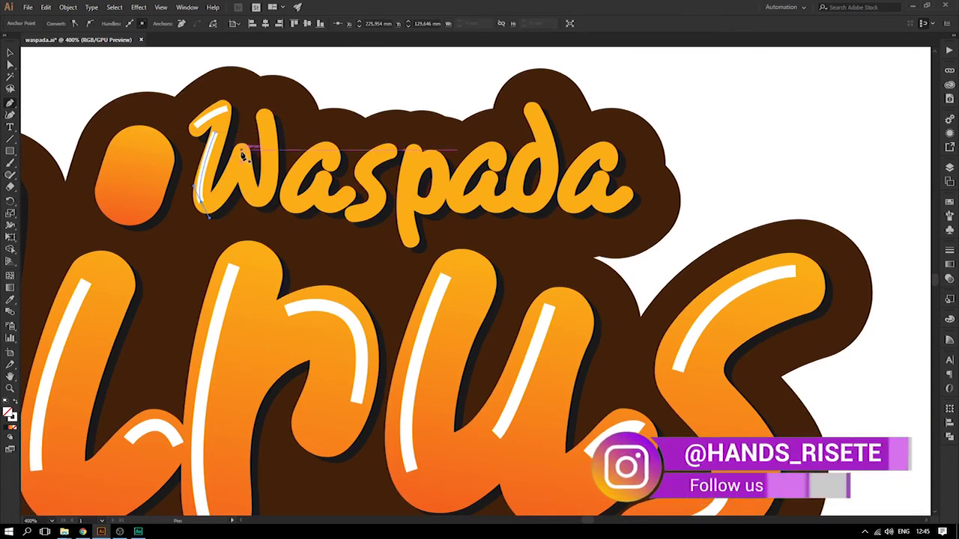
# Add curved white highlights on the W's right stroke and the first a
pyautogui.click(270, 118)
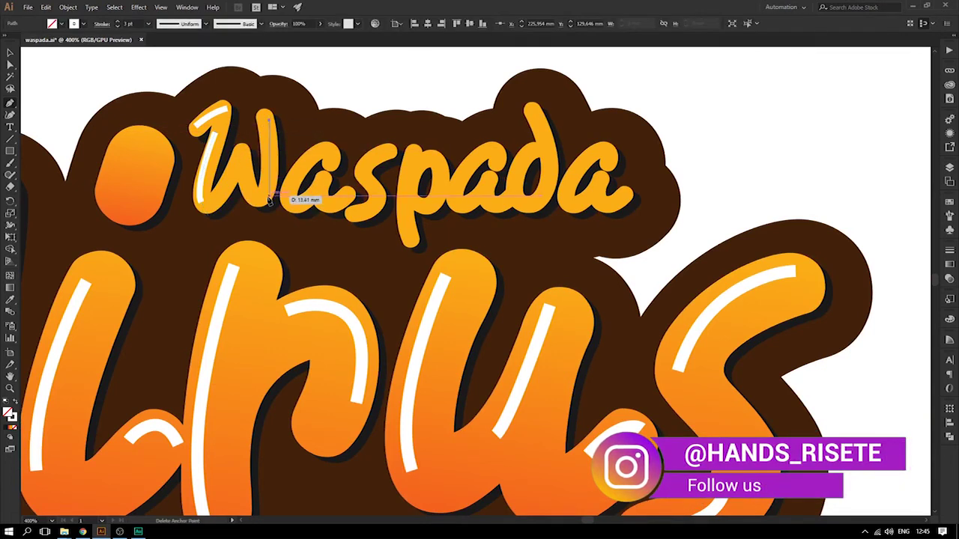
pyautogui.moveTo(258, 213); pyautogui.dragTo(262, 226)
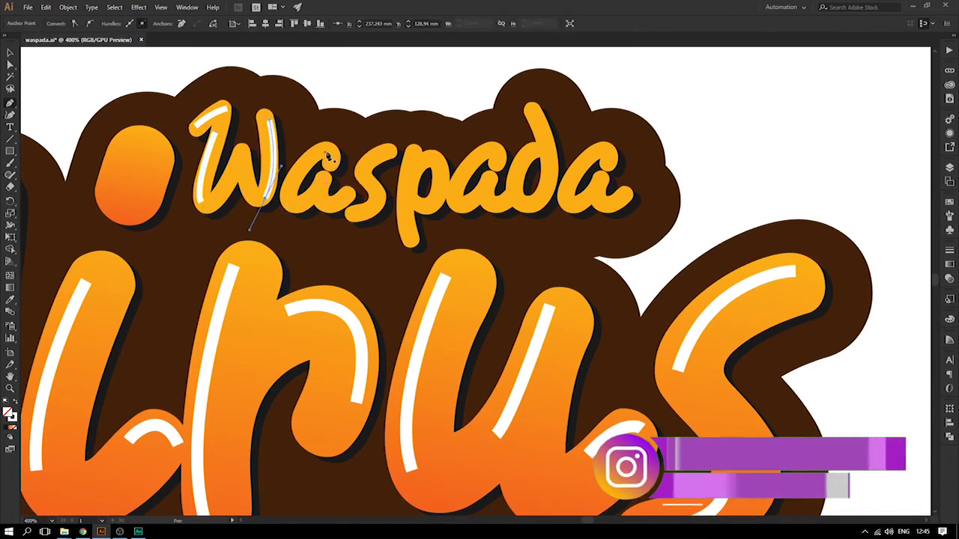
pyautogui.moveTo(288, 180); pyautogui.dragTo(291, 242)
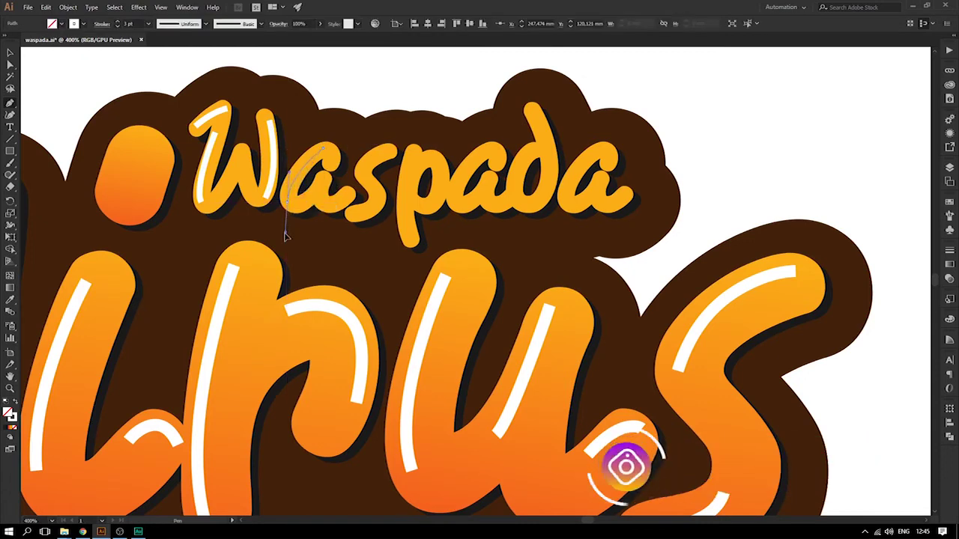
pyautogui.moveTo(348, 193); pyautogui.dragTo(300, 203)
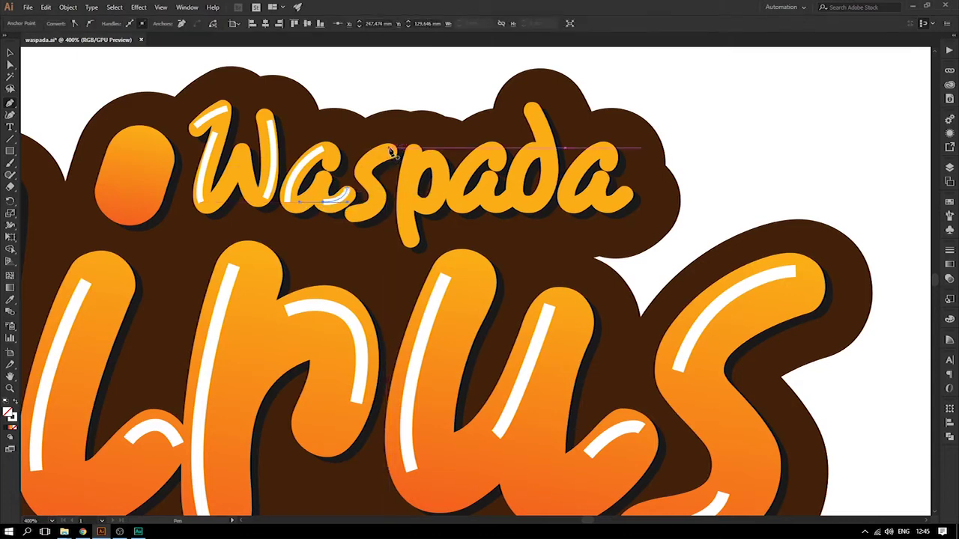
# Draw two curved highlights on the s and a straight one on the p stem
pyautogui.moveTo(377, 162); pyautogui.dragTo(365, 181)
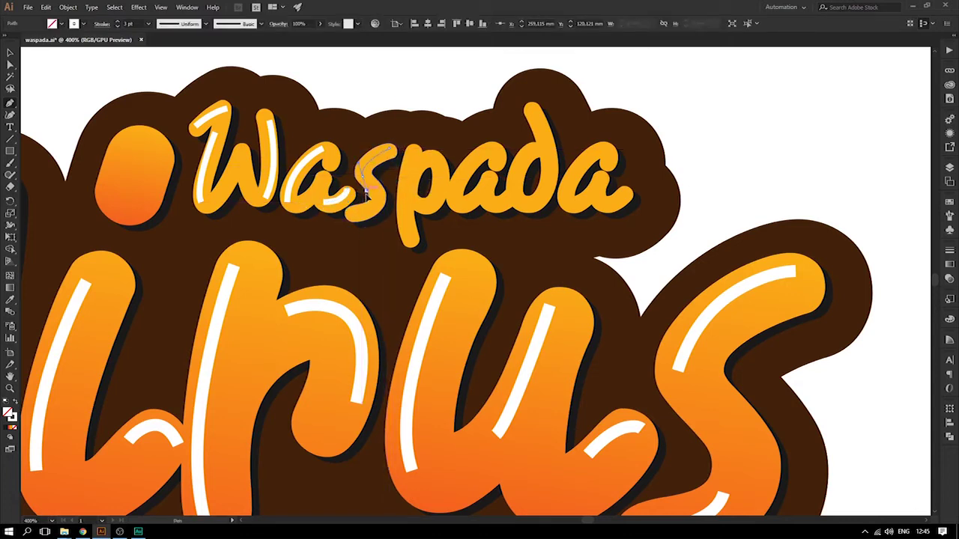
pyautogui.moveTo(386, 212); pyautogui.dragTo(389, 230)
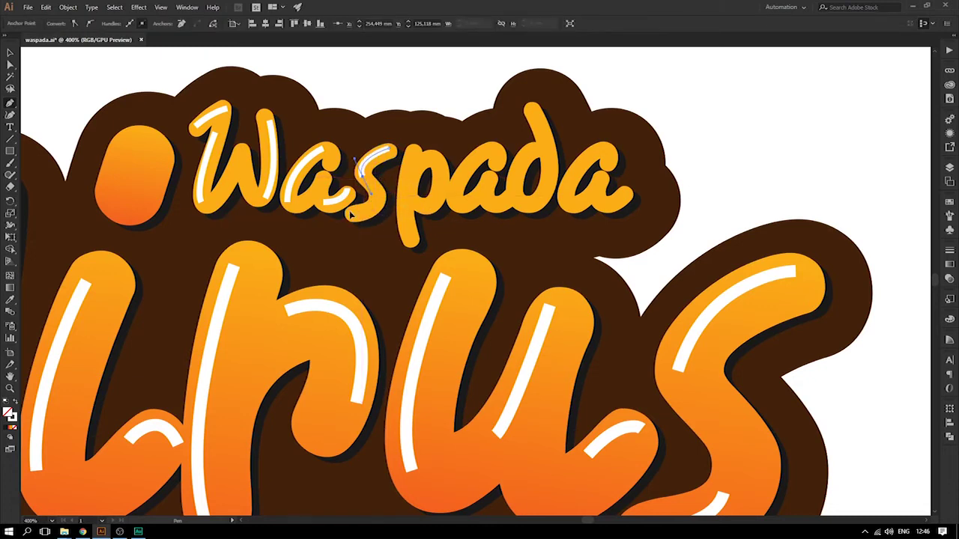
pyautogui.press('Escape')
pyautogui.moveTo(392, 182); pyautogui.dragTo(403, 191)
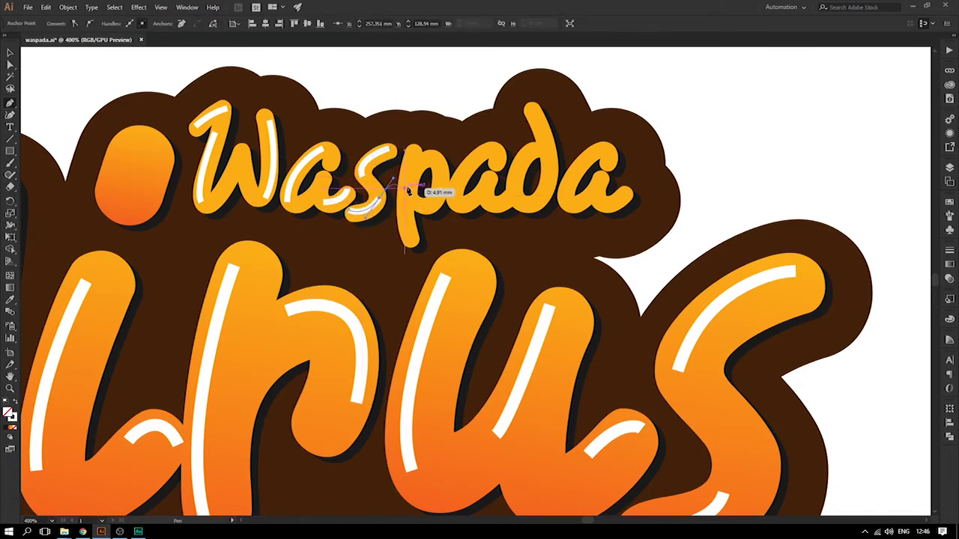
pyautogui.press('Escape')
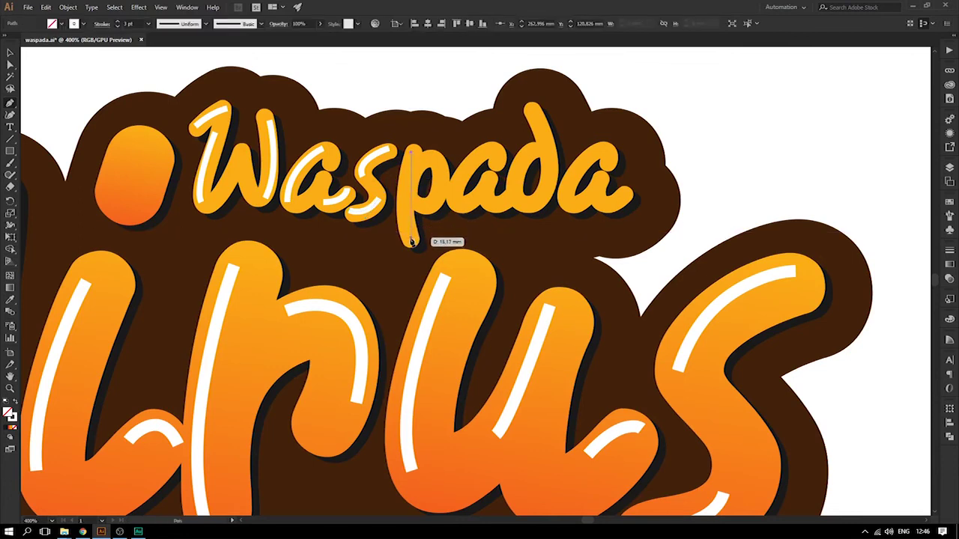
pyautogui.click(410, 243)
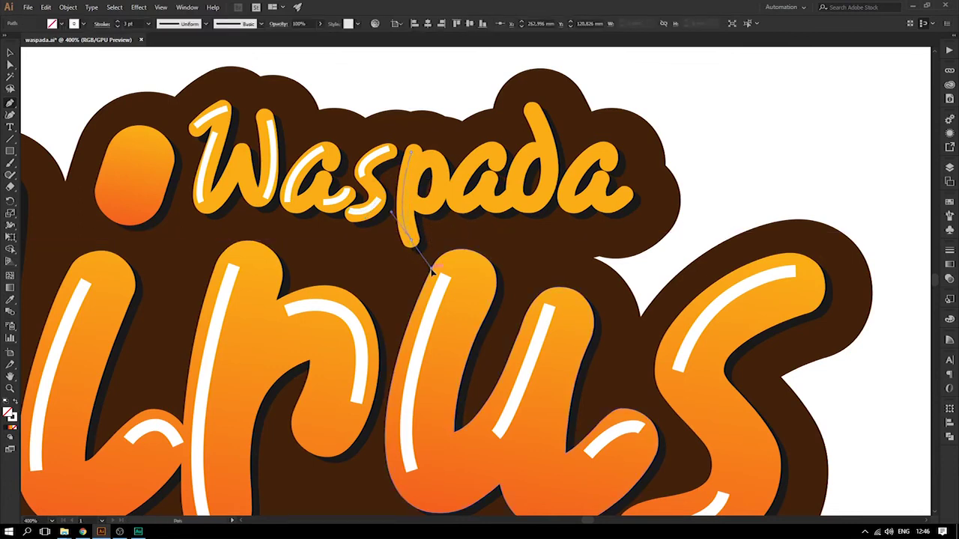
pyautogui.click(433, 271)
pyautogui.press('Escape')
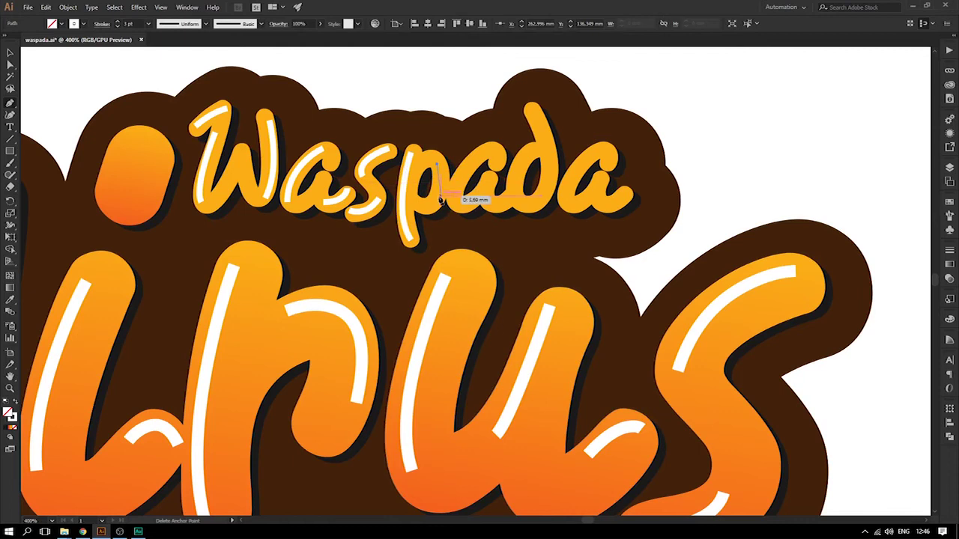
# Add white highlights on the p's bowl, the second a and the d stem
pyautogui.click(425, 236)
pyautogui.press('Escape')
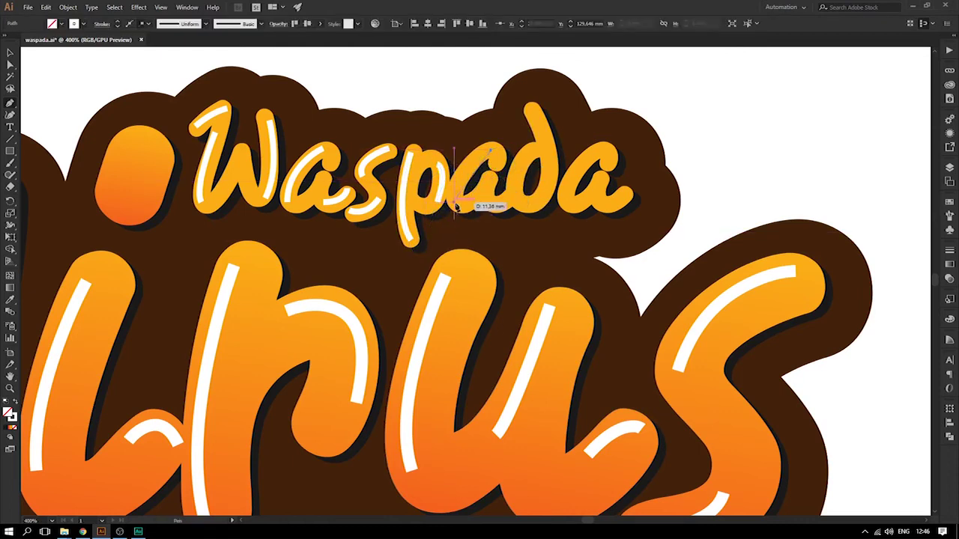
pyautogui.moveTo(464, 240); pyautogui.dragTo(457, 200)
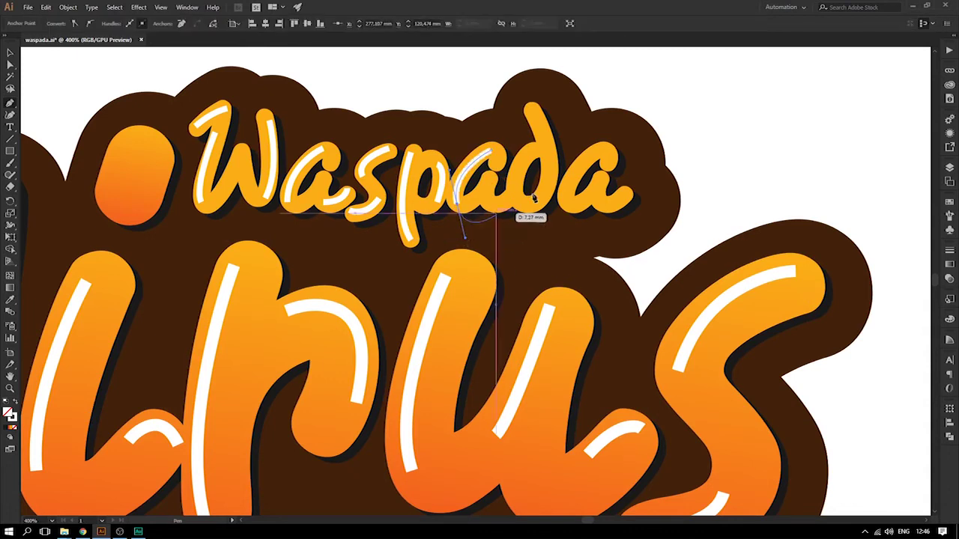
pyautogui.press('Escape')
pyautogui.click(535, 152)
pyautogui.moveTo(517, 204); pyautogui.dragTo(530, 238)
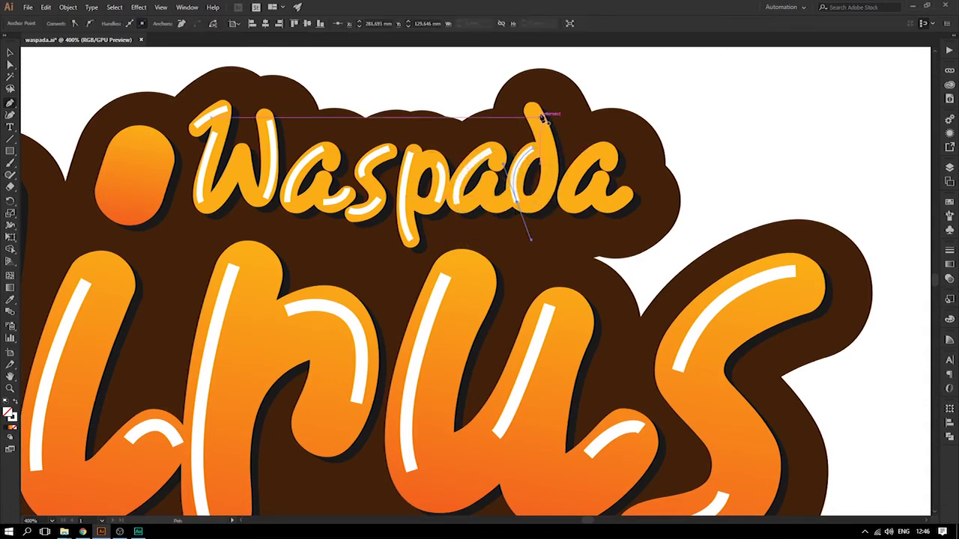
pyautogui.moveTo(538, 112); pyautogui.dragTo(539, 242)
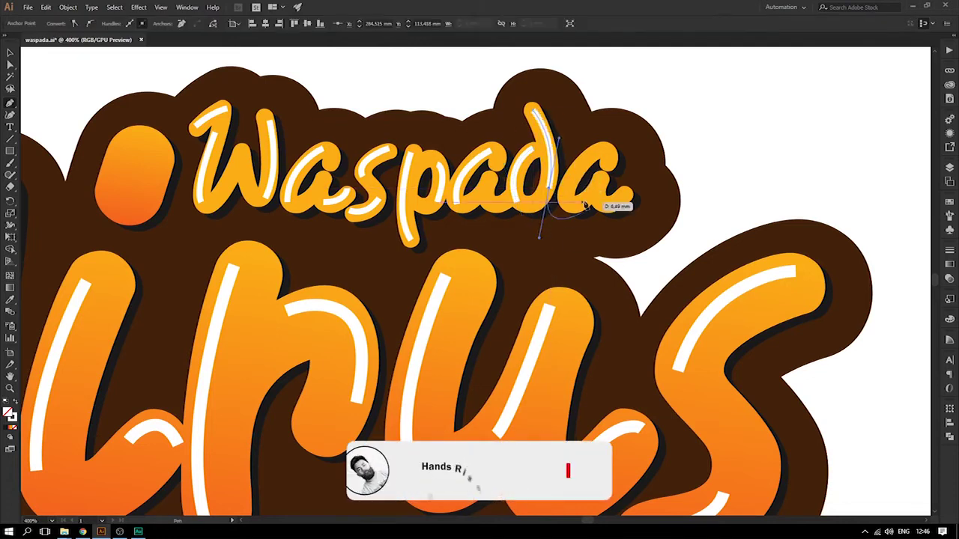
# Draw and extend the highlight on Waspada's final a, then start one on the orange dot
pyautogui.moveTo(622, 157)
pyautogui.mouseDown()
pyautogui.moveTo(565, 208)
pyautogui.moveTo(571, 238)
pyautogui.mouseUp()
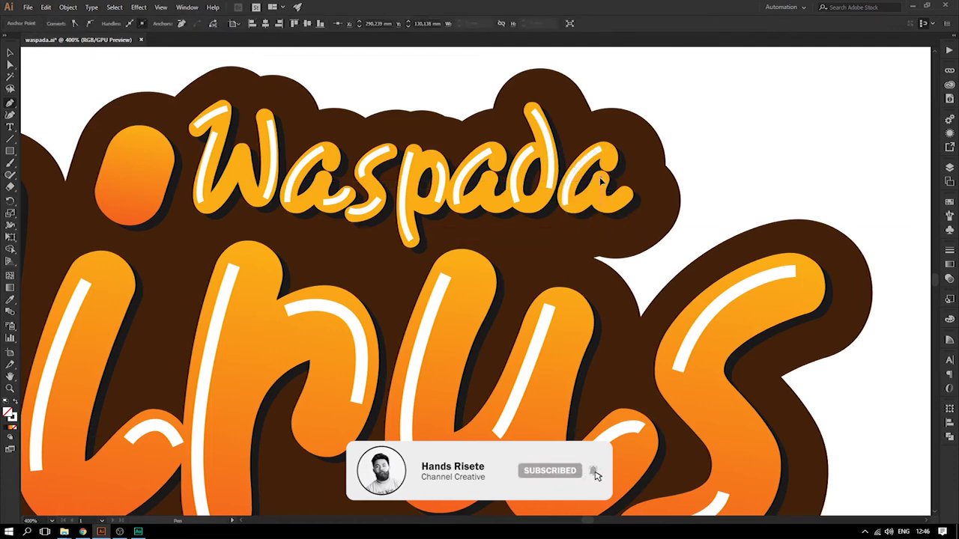
pyautogui.click(590, 210)
pyautogui.press('ctrl')
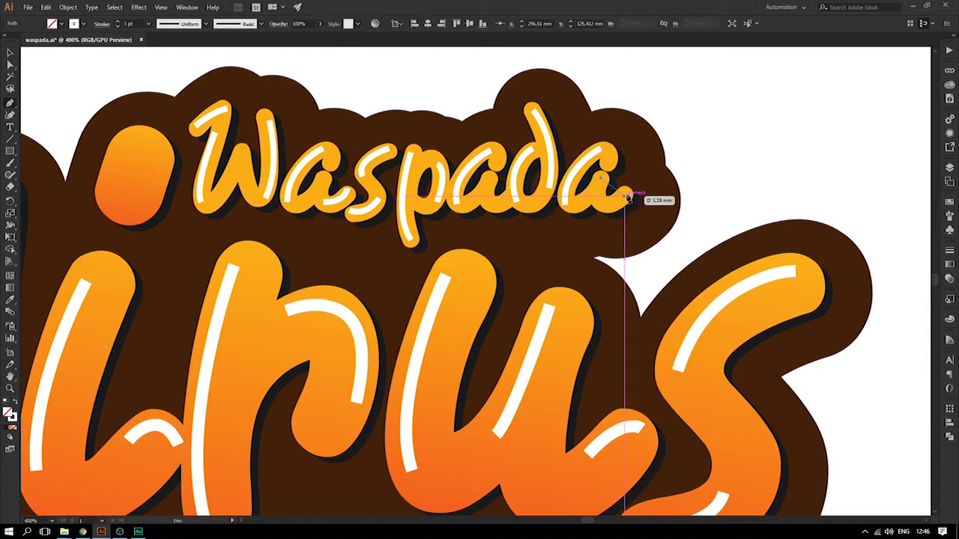
pyautogui.moveTo(623, 192); pyautogui.dragTo(622, 192)
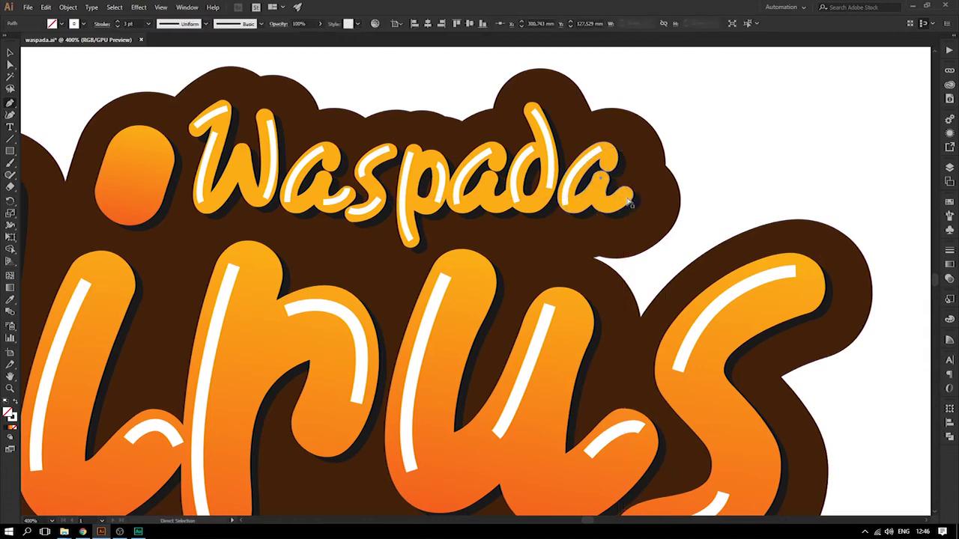
pyautogui.click(628, 196)
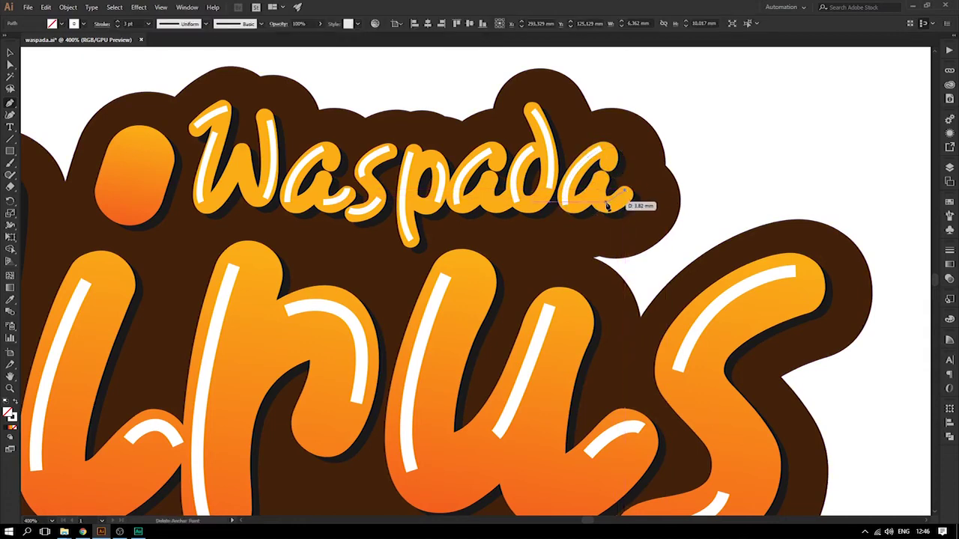
pyautogui.click(591, 208)
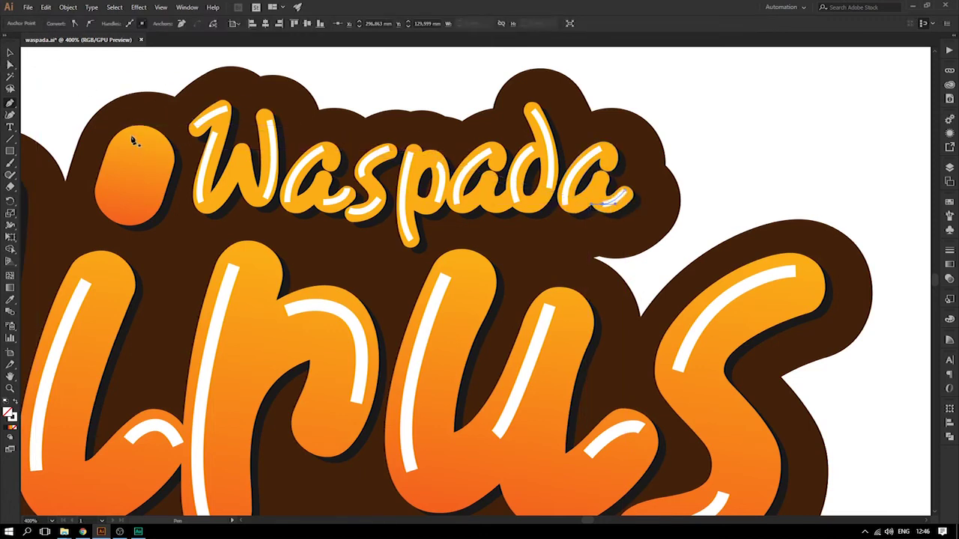
pyautogui.click(132, 141)
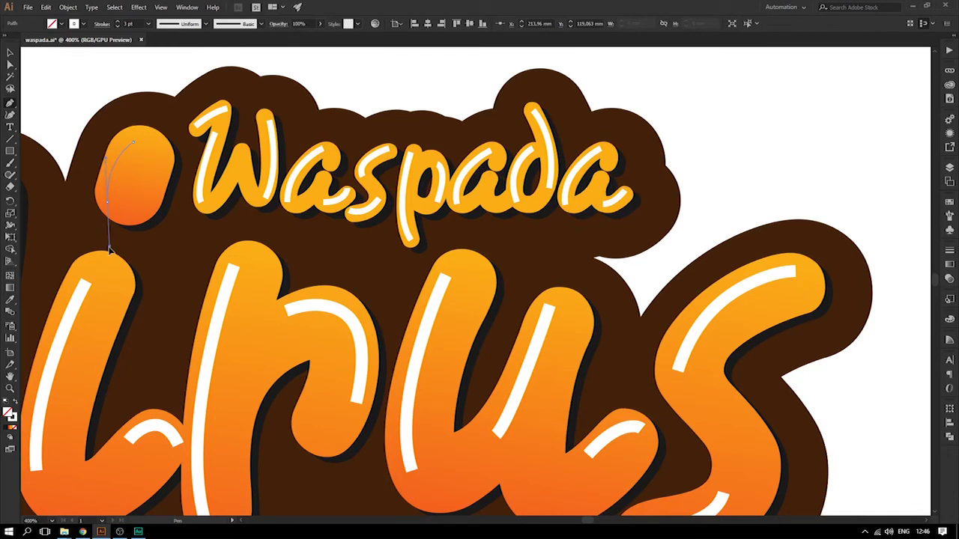
pyautogui.moveTo(109, 249); pyautogui.dragTo(107, 247)
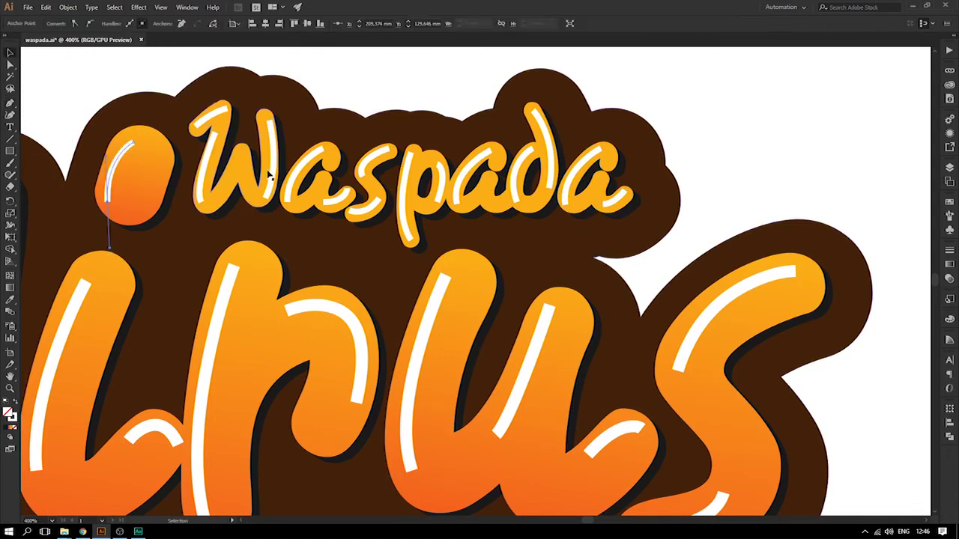
# Set the dot's white highlight to 6 pt and zoom in on Waspada
pyautogui.scroll(-2, 270, 177)
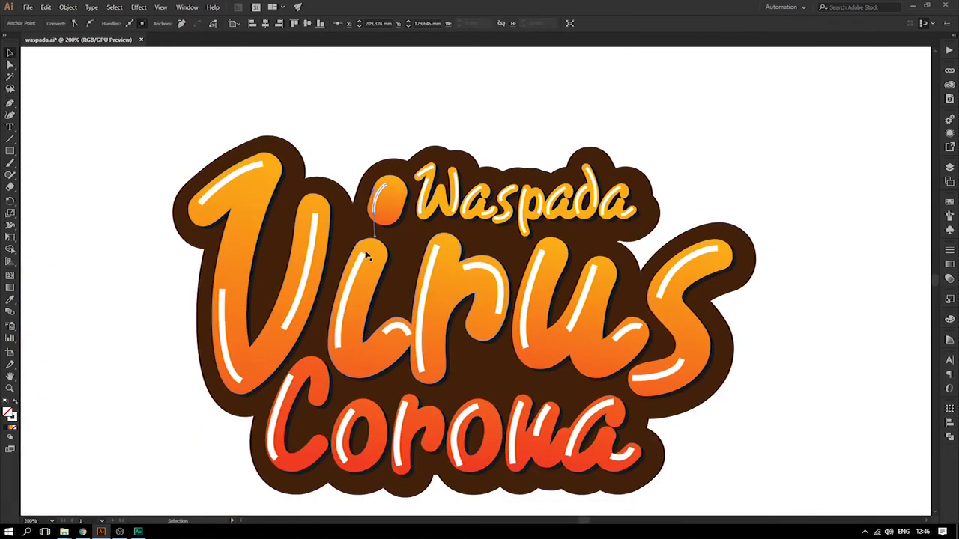
pyautogui.click(294, 146)
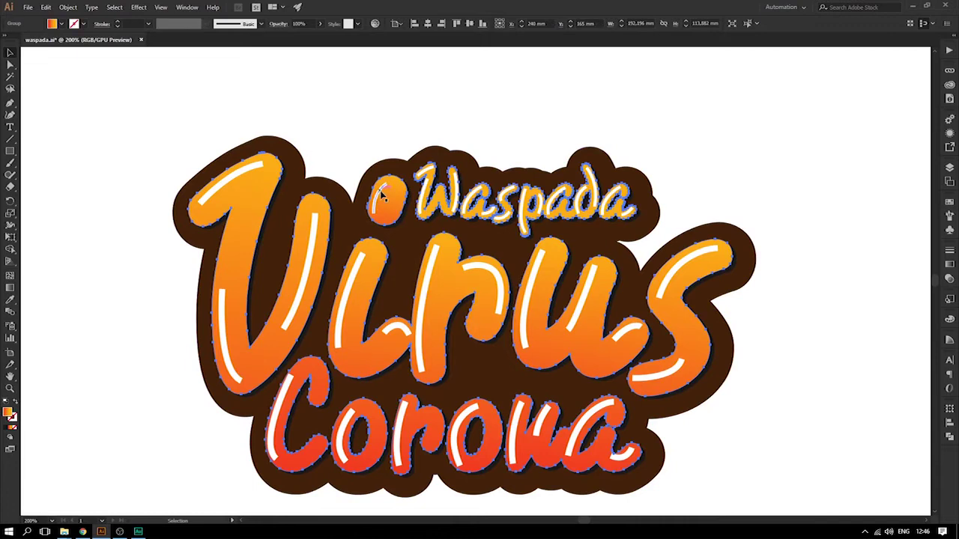
pyautogui.click(380, 190)
pyautogui.click(148, 24)
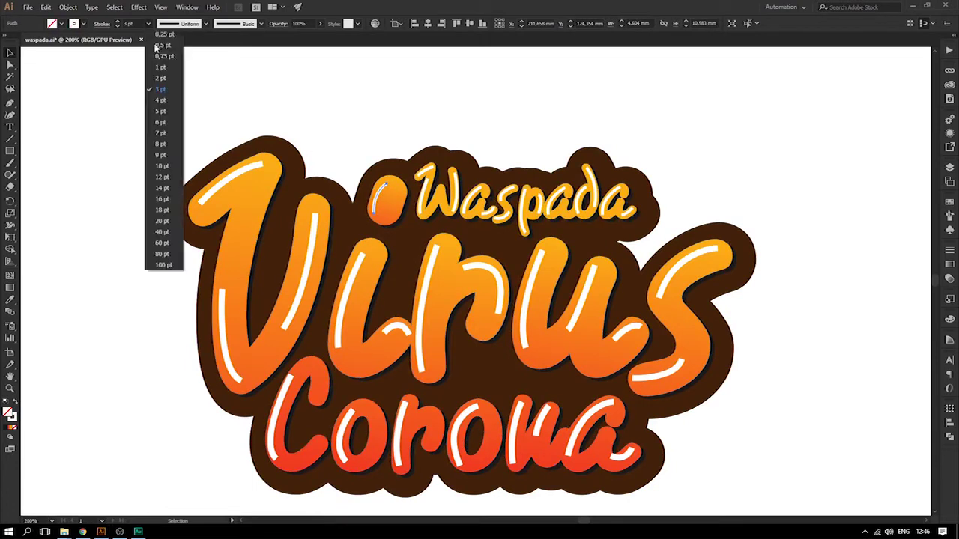
pyautogui.click(160, 121)
pyautogui.click(306, 118)
pyautogui.press('z')
pyautogui.moveTo(538, 222); pyautogui.dragTo(637, 310)
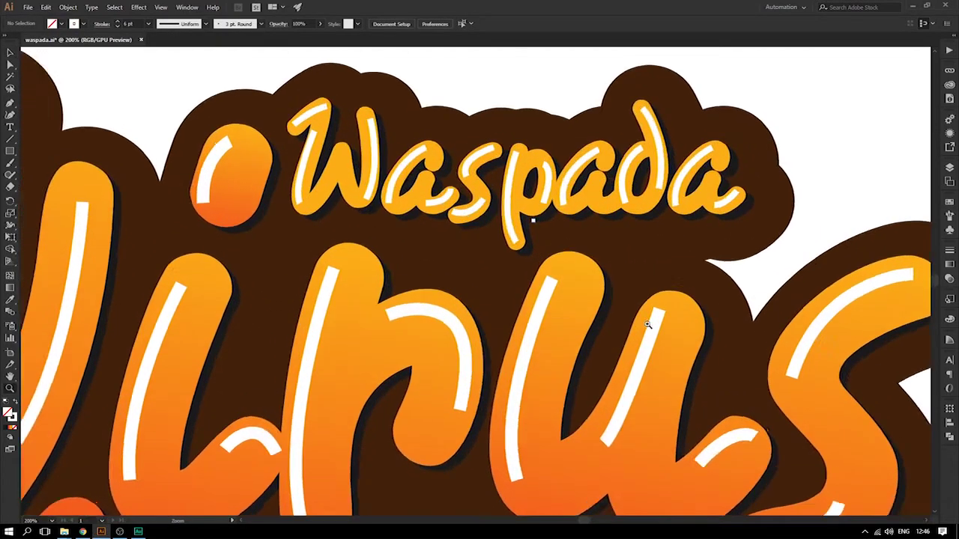
# Give all Waspada highlight strokes Width Profile 1 and a 2 pt stroke weight
pyautogui.click(296, 112)
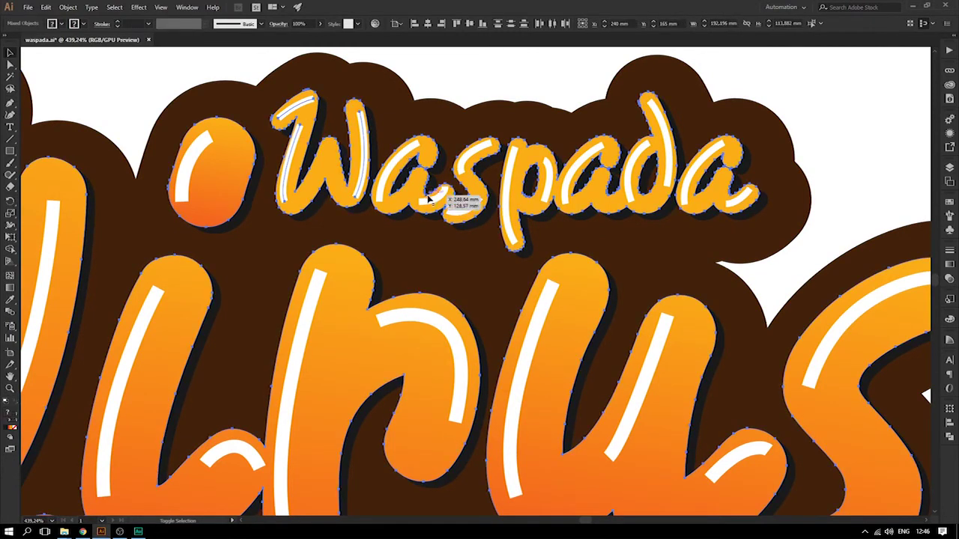
pyautogui.keyDown('shift'); pyautogui.click(419, 146); pyautogui.keyUp('shift')
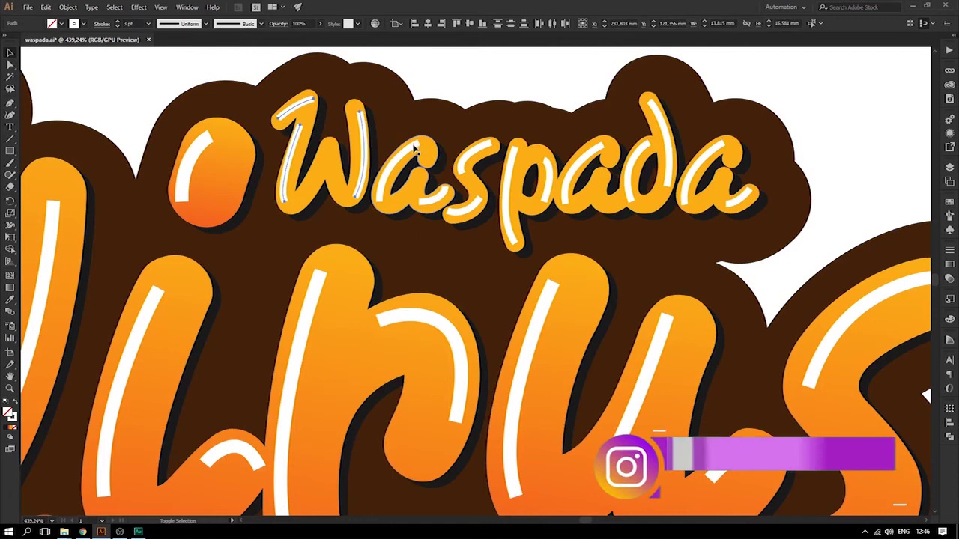
pyautogui.keyDown('shift'); pyautogui.click(444, 205); pyautogui.keyUp('shift')
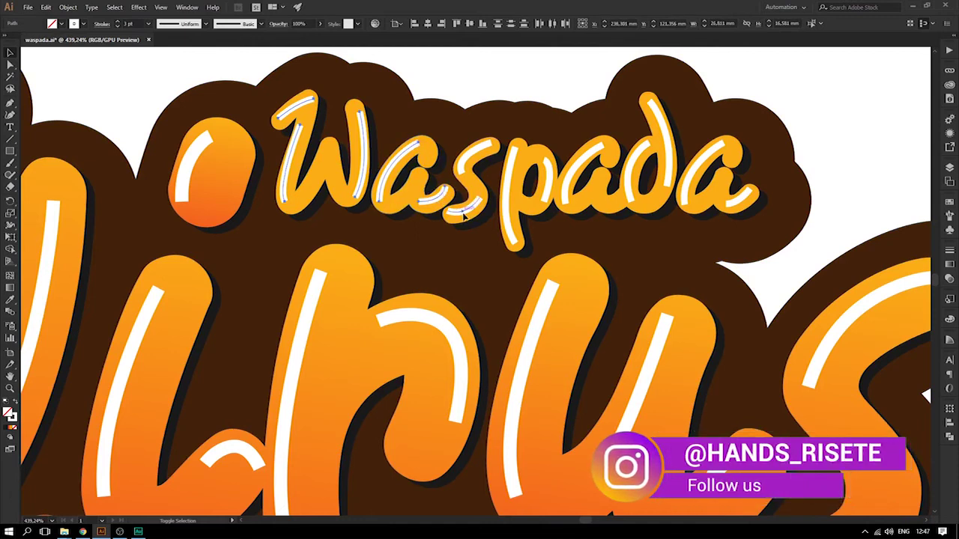
pyautogui.keyDown('shift'); pyautogui.click(554, 176); pyautogui.keyUp('shift')
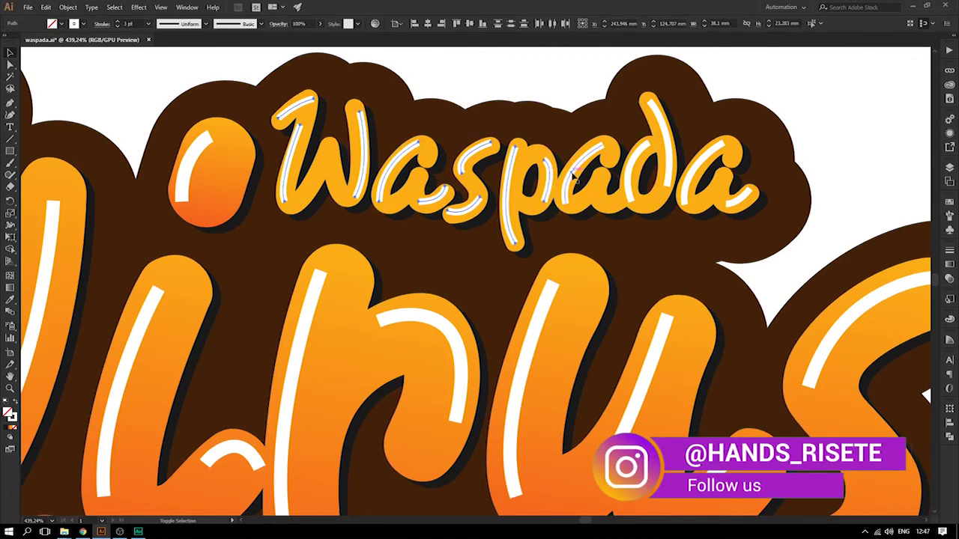
pyautogui.keyDown('shift'); pyautogui.click(659, 135); pyautogui.keyUp('shift')
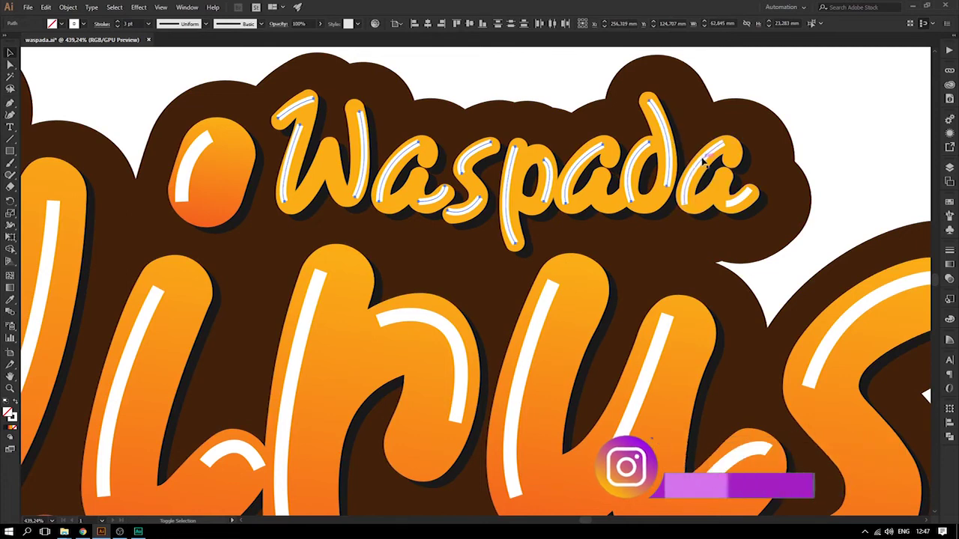
pyautogui.keyDown('shift'); pyautogui.click(738, 200); pyautogui.keyUp('shift')
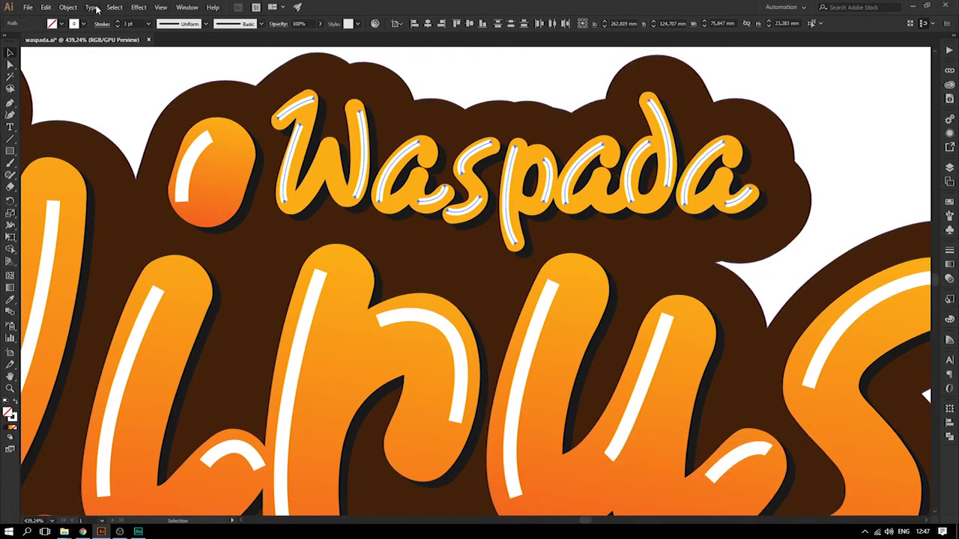
pyautogui.click(204, 23)
pyautogui.click(181, 55)
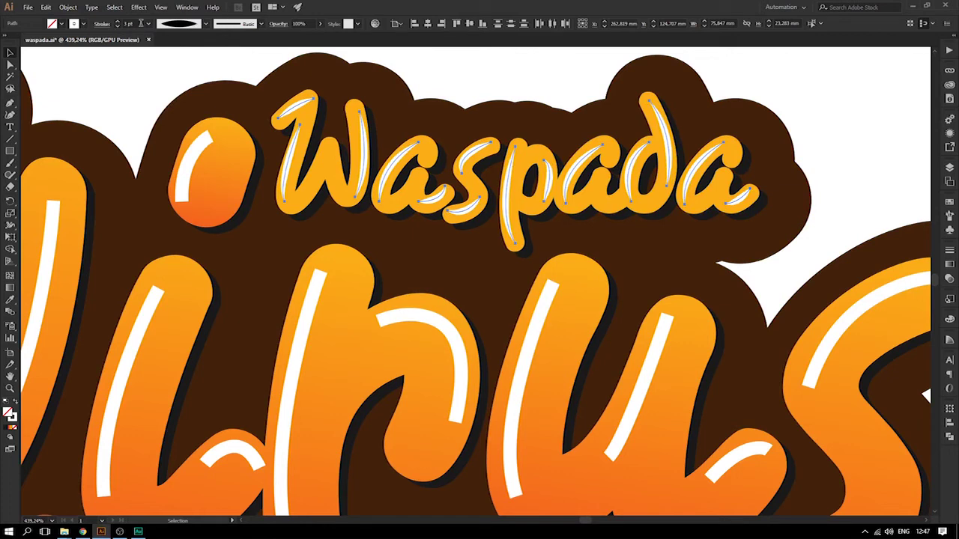
pyautogui.click(148, 24)
pyautogui.click(160, 78)
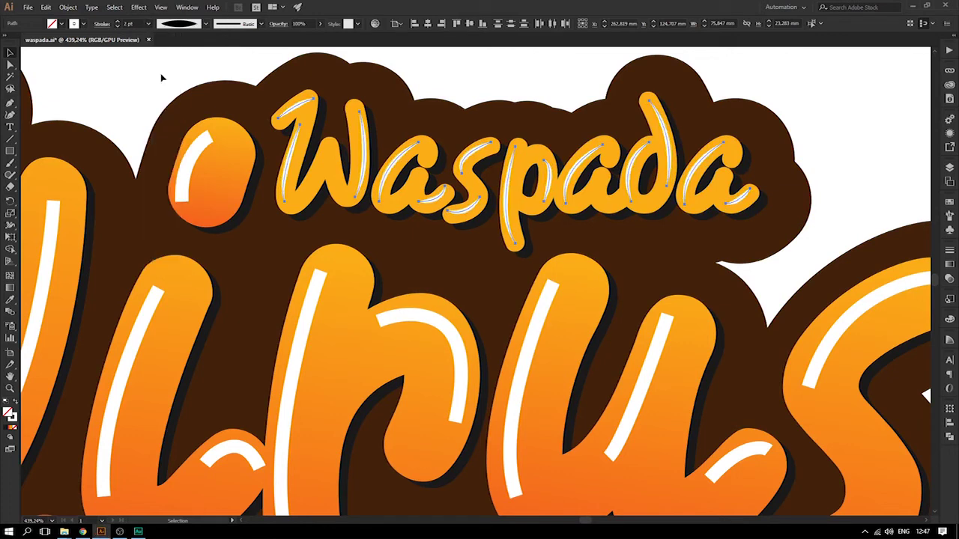
# Deselect and zoom out to show the full artwork
pyautogui.scroll(3, 512, 76)
pyautogui.press('a')
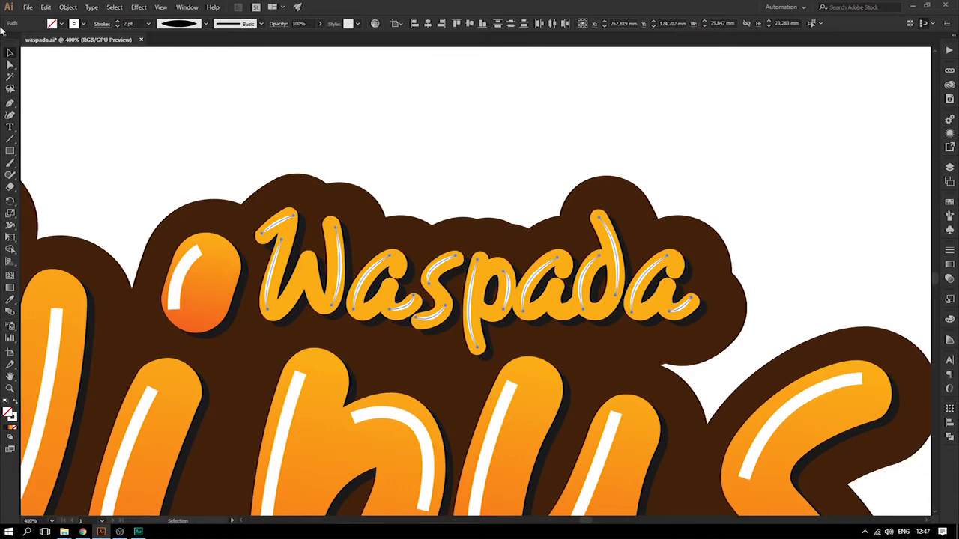
pyautogui.hotkey('ctrl', '-')
pyautogui.click(304, 103)
pyautogui.hotkey('ctrl', '-')
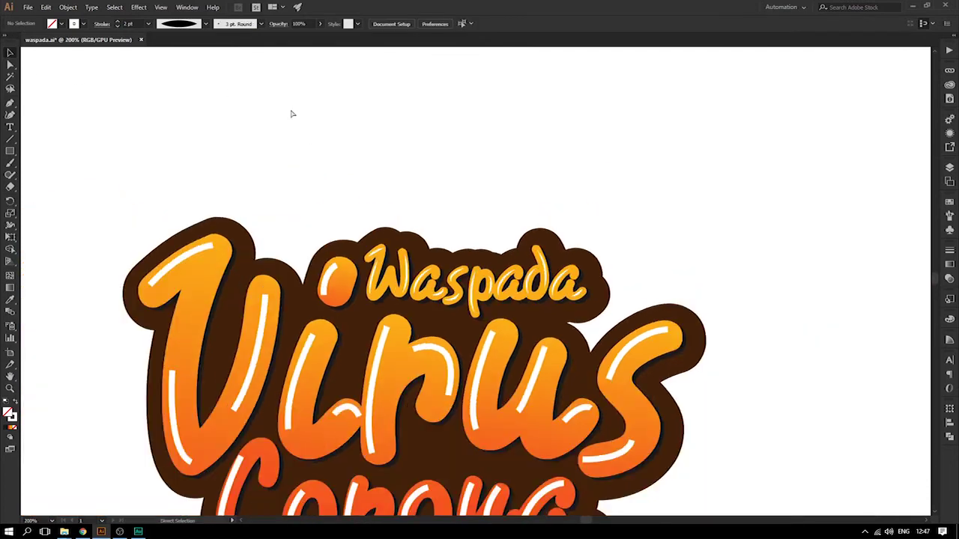
# Give every white highlight on V, i, r, u and s of Virus a tapered width profile
pyautogui.hotkey('ctrl', '+')
pyautogui.scroll(-3, 349, 141)
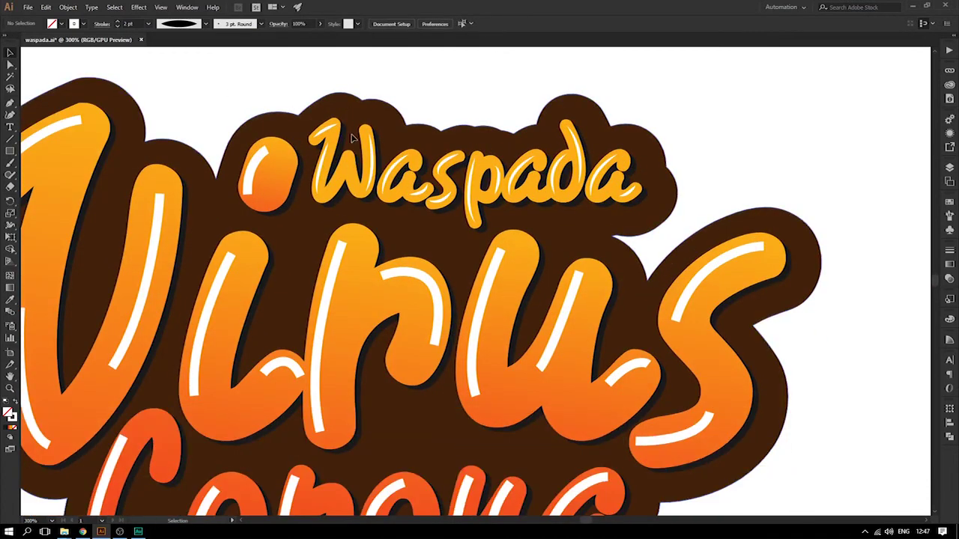
pyautogui.hscroll(-3, 253, 177)
pyautogui.click(124, 328)
pyautogui.keyDown('shift'); pyautogui.click(243, 285); pyautogui.keyUp('shift')
pyautogui.keyDown('shift'); pyautogui.click(323, 296); pyautogui.keyUp('shift')
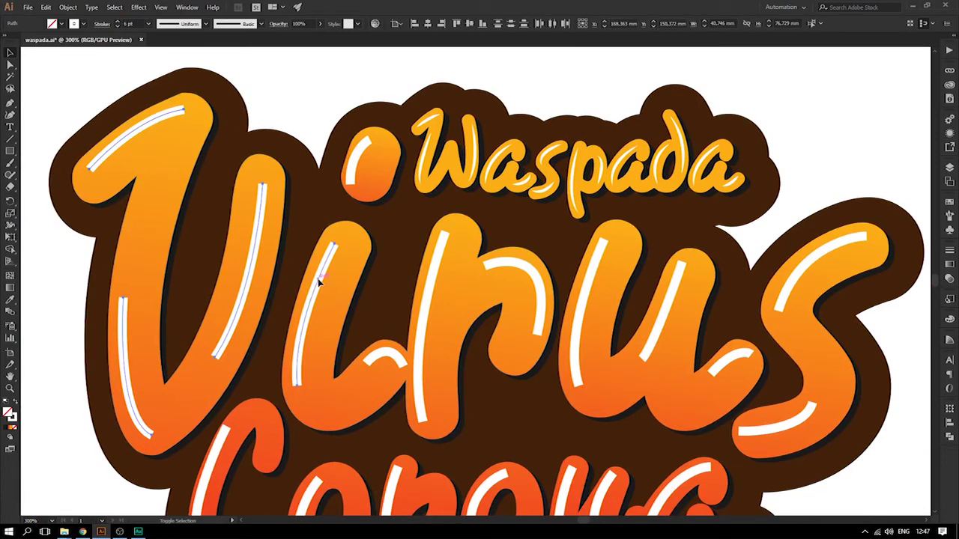
pyautogui.keyDown('shift'); pyautogui.click(376, 152); pyautogui.keyUp('shift')
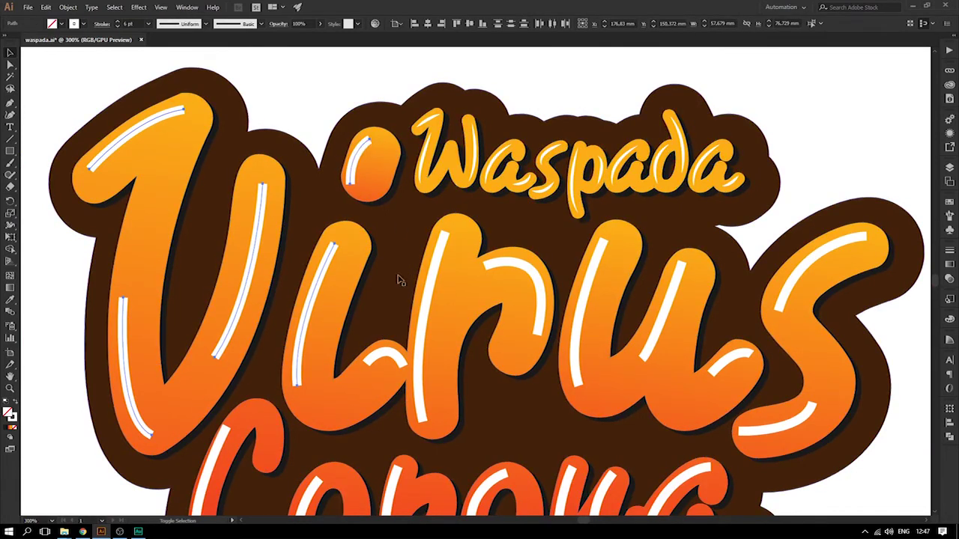
pyautogui.keyDown('shift'); pyautogui.click(384, 355); pyautogui.keyUp('shift')
pyautogui.keyDown('shift'); pyautogui.click(425, 313); pyautogui.keyUp('shift')
pyautogui.keyDown('shift'); pyautogui.click(516, 262); pyautogui.keyUp('shift')
pyautogui.keyDown('shift'); pyautogui.click(676, 279); pyautogui.keyUp('shift')
pyautogui.keyDown('shift'); pyautogui.click(729, 364); pyautogui.keyUp('shift')
pyautogui.keyDown('shift'); pyautogui.click(785, 294); pyautogui.keyUp('shift')
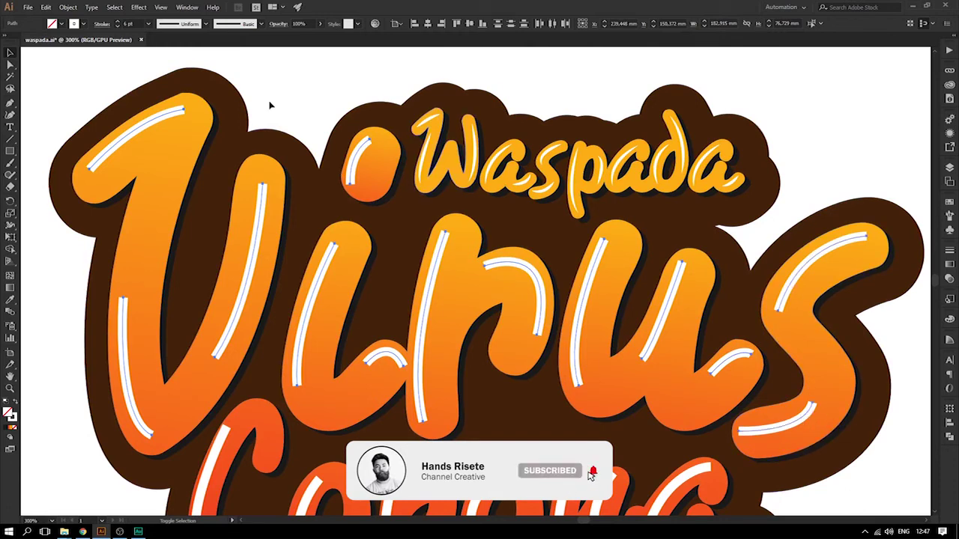
pyautogui.click(207, 24)
pyautogui.click(175, 62)
# Select all the white highlight strokes across the Corona lettering
pyautogui.click(379, 227)
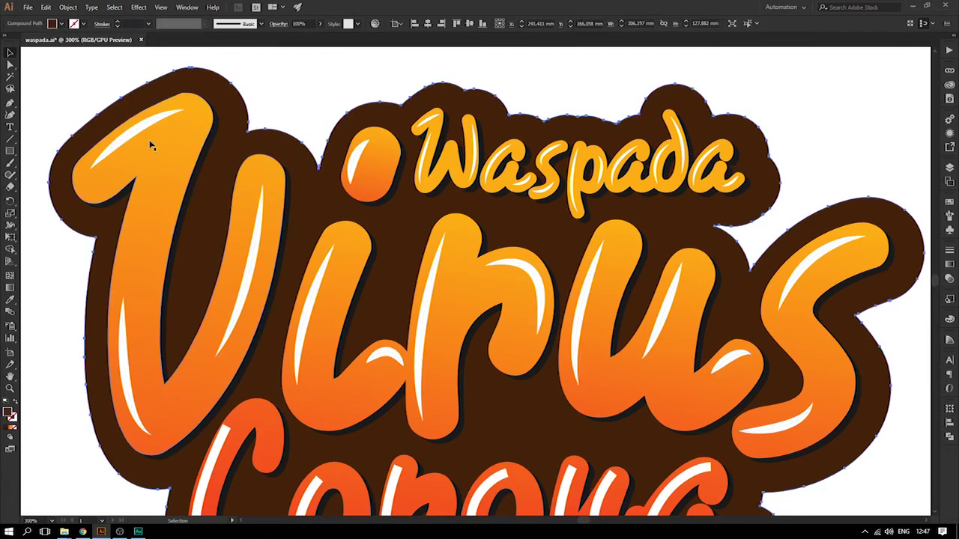
pyautogui.hotkey('ctrl', '-')
pyautogui.hotkey('ctrl', '-')
pyautogui.hotkey('ctrl', '+')
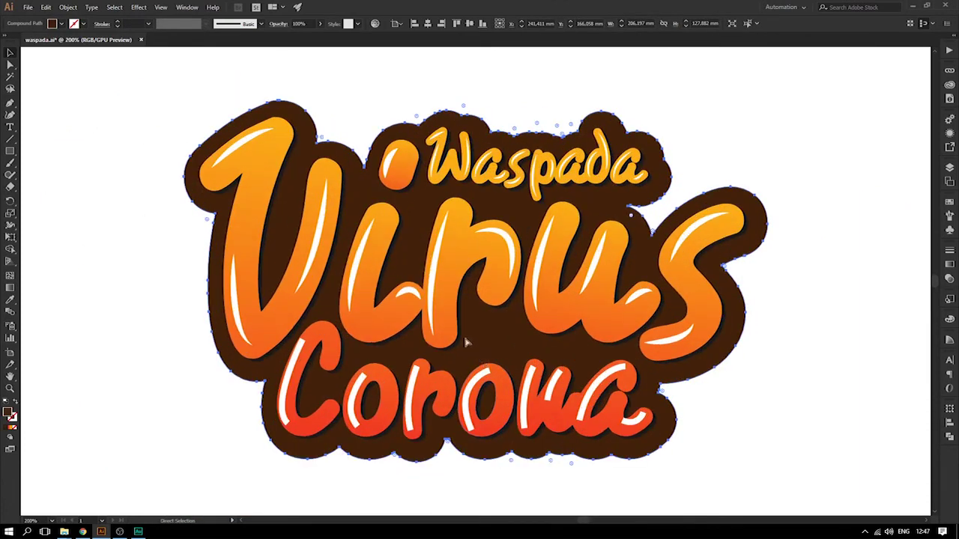
pyautogui.hotkey('ctrl', '+')
pyautogui.scroll(-2, 455, 317)
pyautogui.click(201, 278)
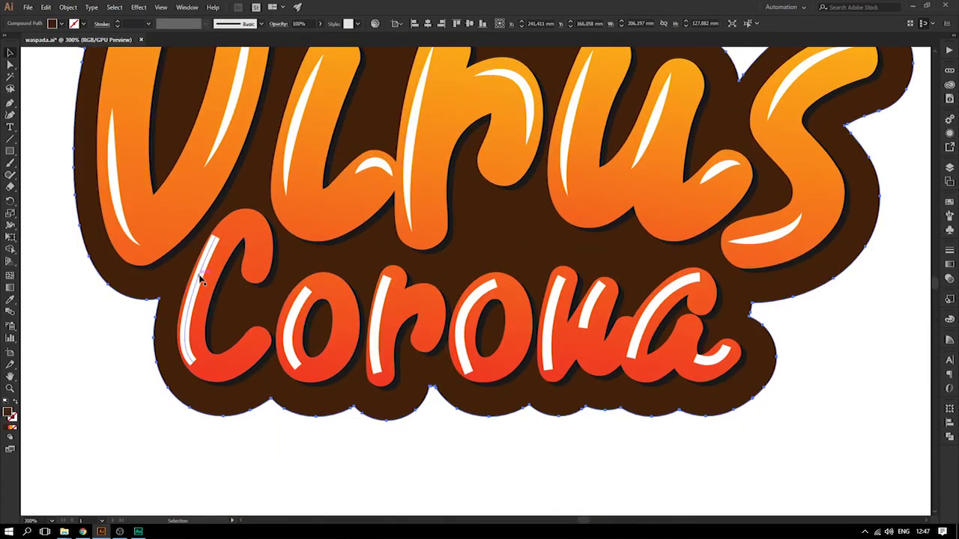
pyautogui.keyDown('shift'); pyautogui.click(298, 306); pyautogui.keyUp('shift')
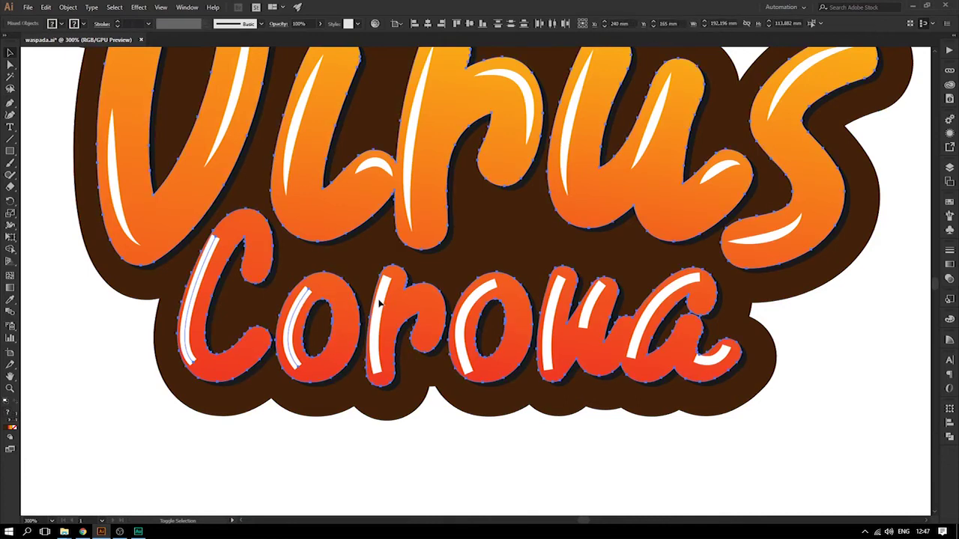
pyautogui.keyDown('shift'); pyautogui.click(385, 288); pyautogui.keyUp('shift')
pyautogui.keyDown('shift'); pyautogui.click(490, 286); pyautogui.keyUp('shift')
pyautogui.keyDown('shift'); pyautogui.click(559, 285); pyautogui.keyUp('shift')
pyautogui.keyDown('shift'); pyautogui.click(600, 295); pyautogui.keyUp('shift')
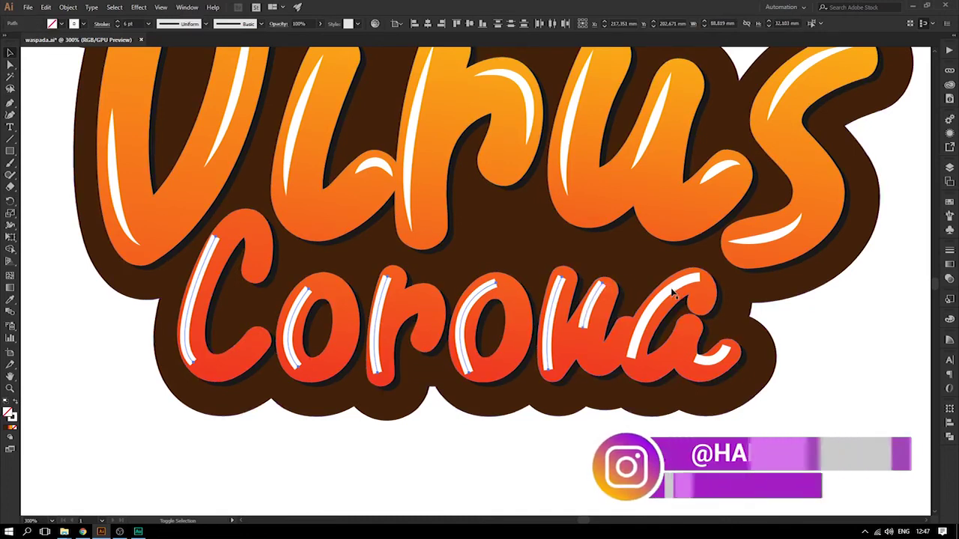
pyautogui.keyDown('shift'); pyautogui.click(702, 329); pyautogui.keyUp('shift')
pyautogui.keyDown('shift'); pyautogui.click(714, 363); pyautogui.keyUp('shift')
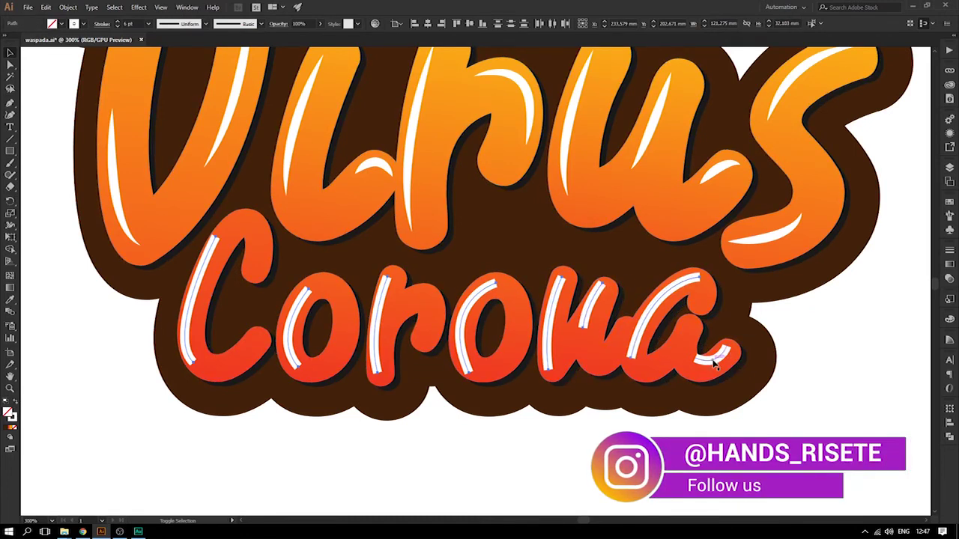
# Set the Corona highlights to 4 pt with a tapered width profile
pyautogui.click(152, 25)
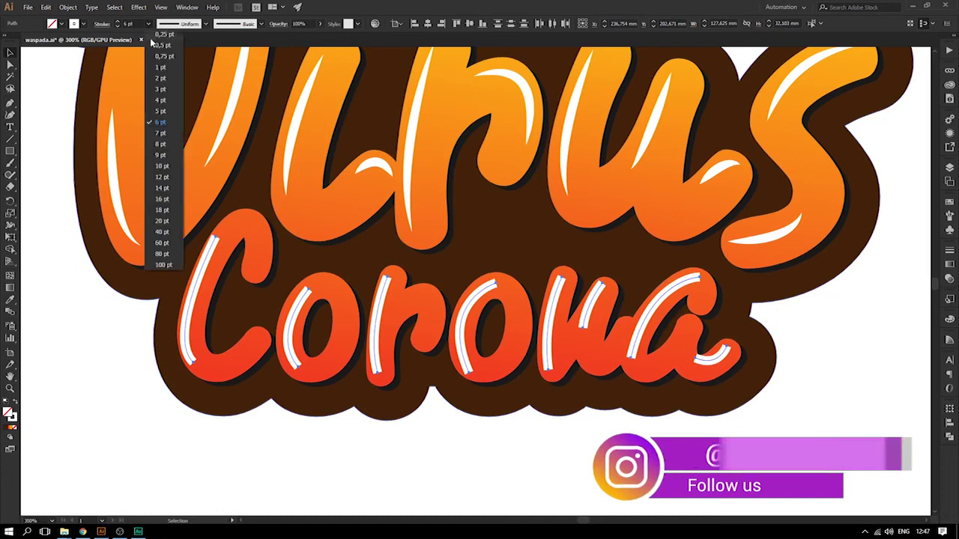
pyautogui.click(166, 100)
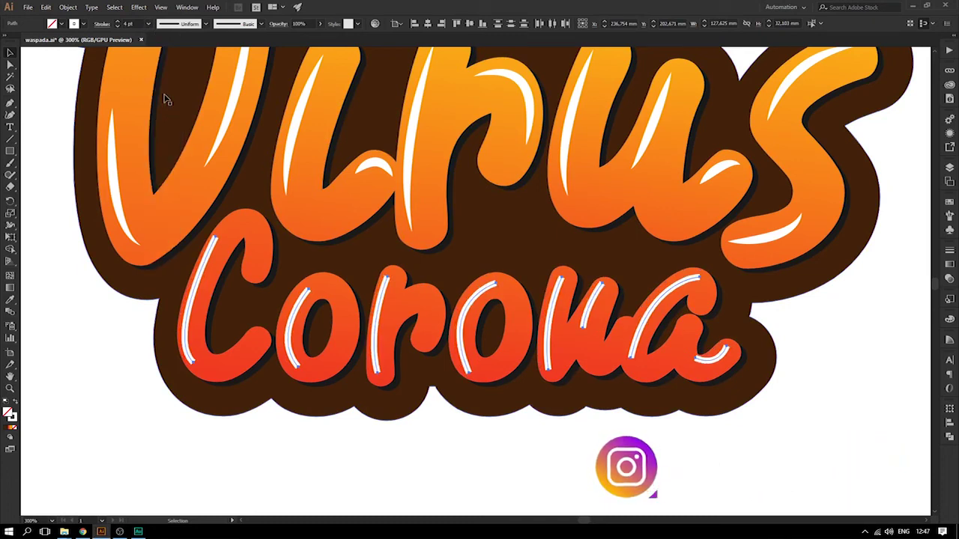
pyautogui.click(206, 23)
pyautogui.click(208, 51)
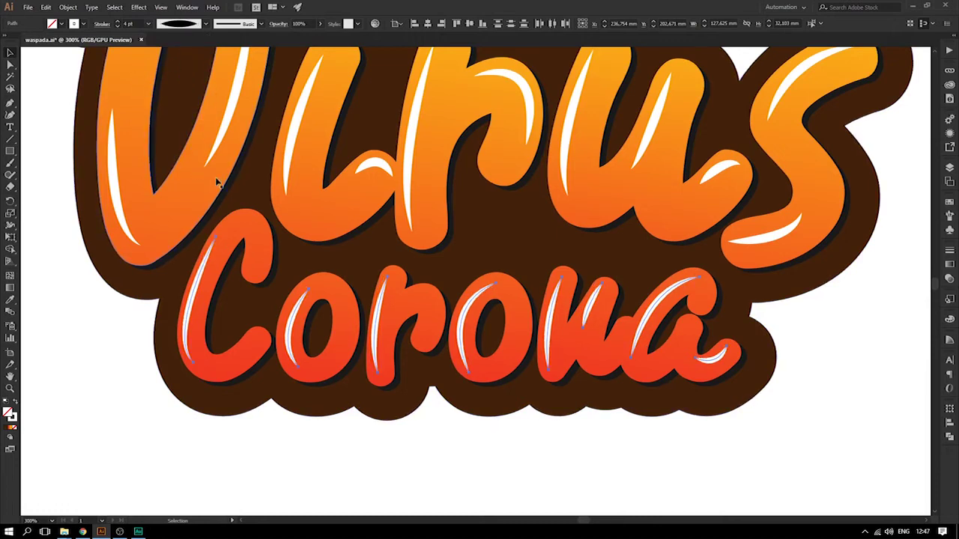
# Nudge the highlight on Corona's a into a better position
pyautogui.click(873, 407)
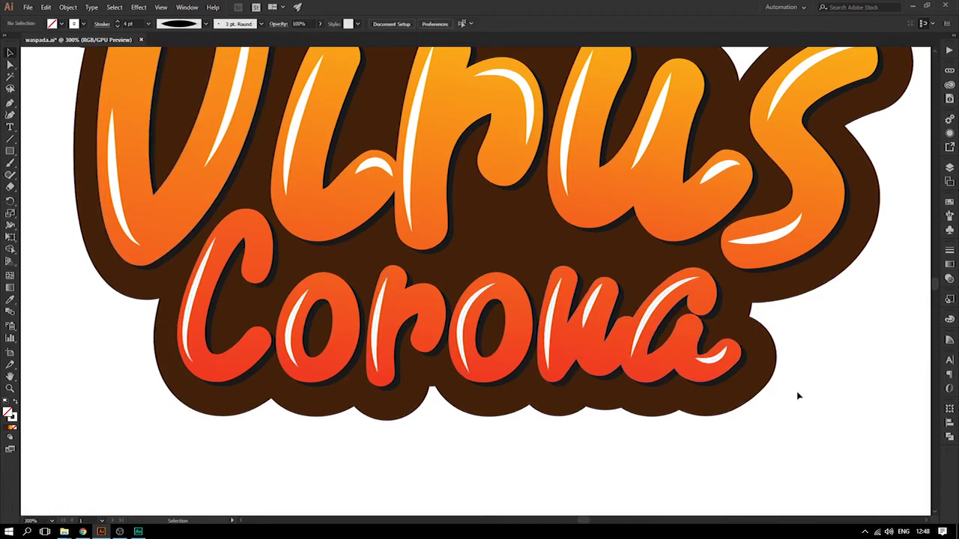
pyautogui.scroll(1, 804, 394)
pyautogui.moveTo(716, 380); pyautogui.dragTo(726, 393)
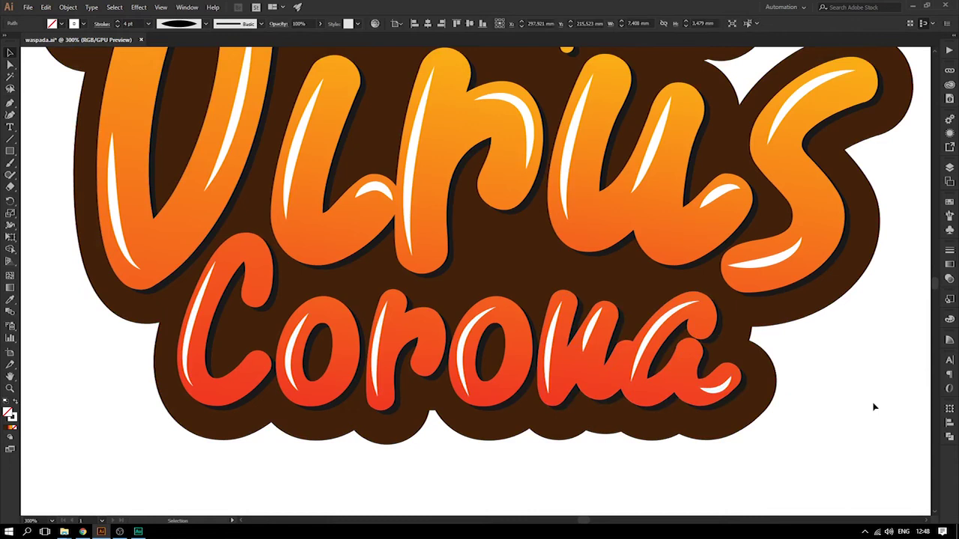
pyautogui.click(874, 405)
pyautogui.scroll(2, 862, 398)
pyautogui.scroll(1, 367, 256)
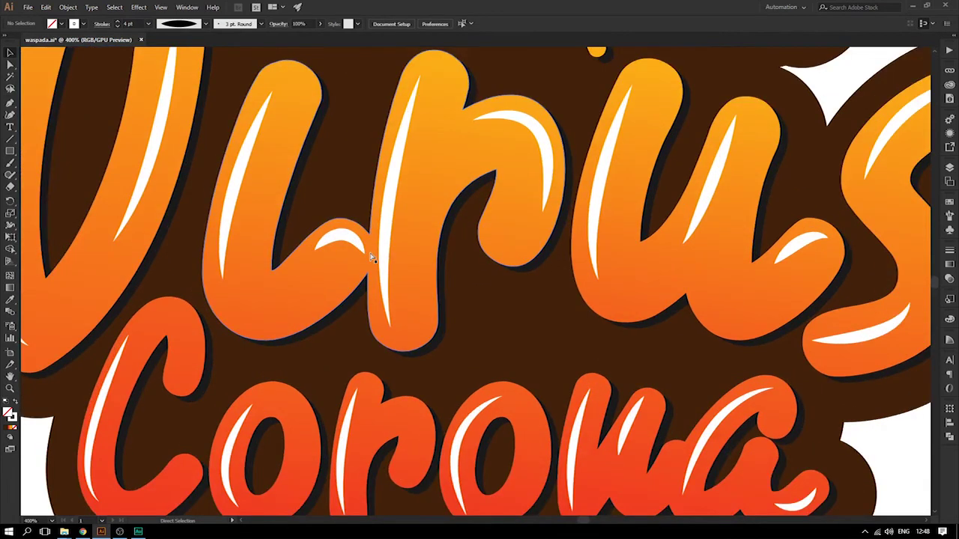
pyautogui.scroll(1, 352, 247)
# Thin the arch highlight on Virus's r to 5 pt, then 4 pt
pyautogui.click(302, 225)
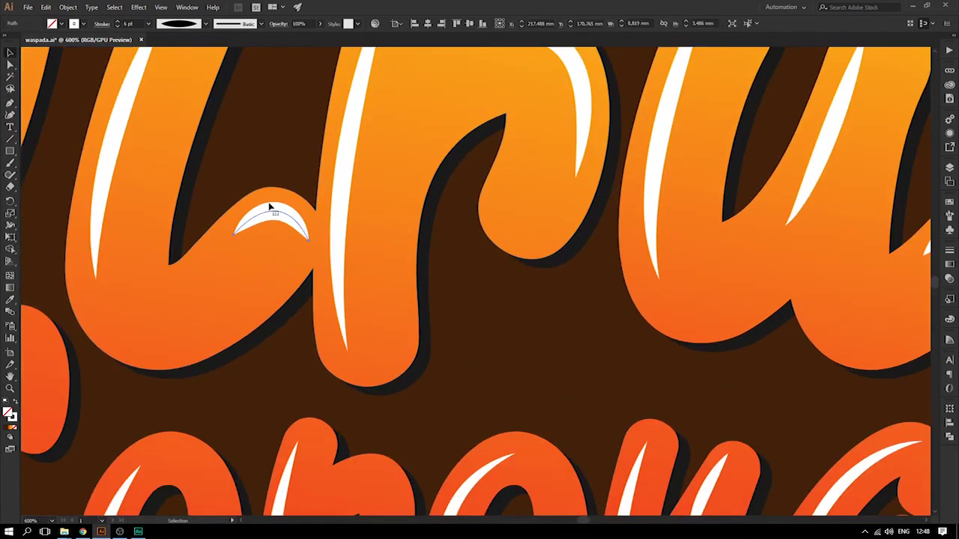
pyautogui.click(147, 24)
pyautogui.click(160, 111)
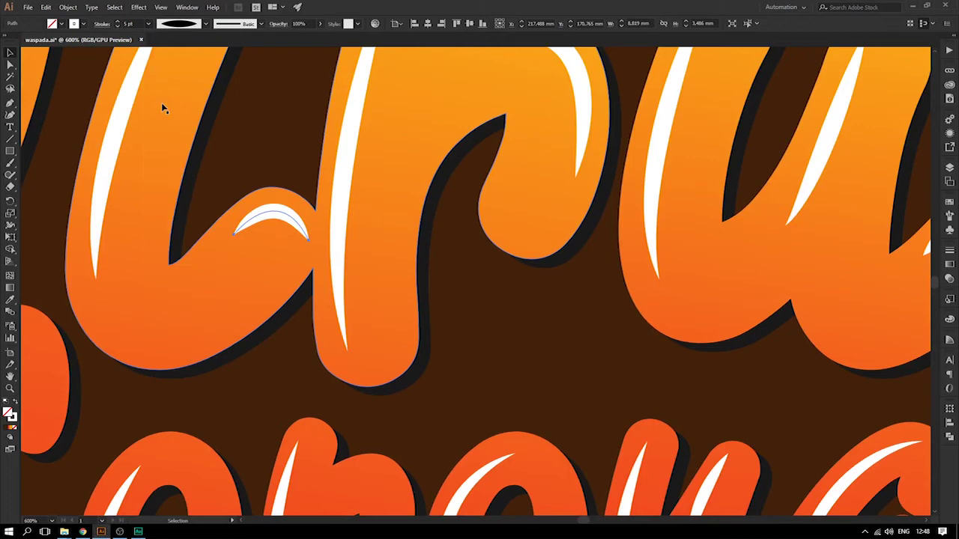
pyautogui.click(148, 24)
pyautogui.click(160, 101)
pyautogui.scroll(-4, 104, 101)
pyautogui.moveTo(473, 231); pyautogui.dragTo(359, 197)
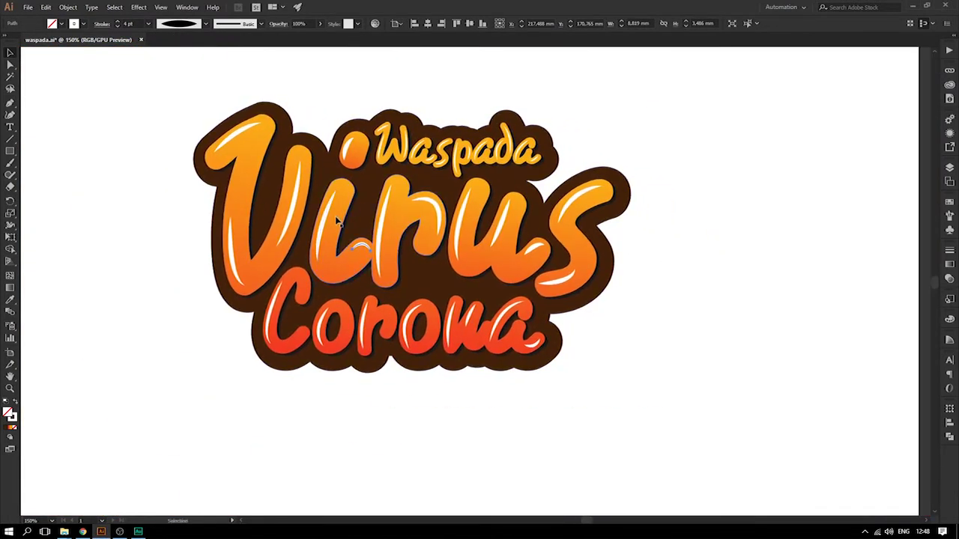
# Select the white highlights on V, i, r, u and s and set their stroke to 4 pt
pyautogui.click(276, 219)
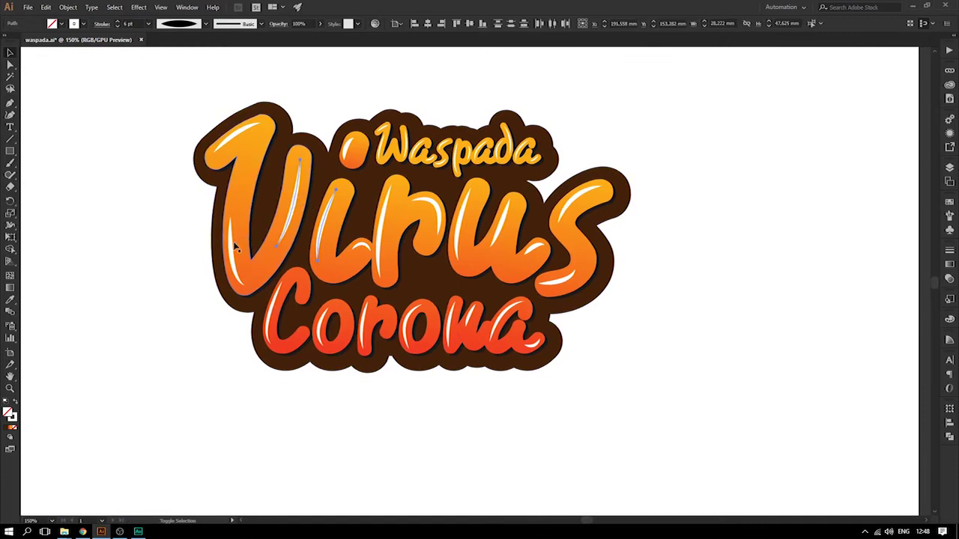
pyautogui.click(367, 244)
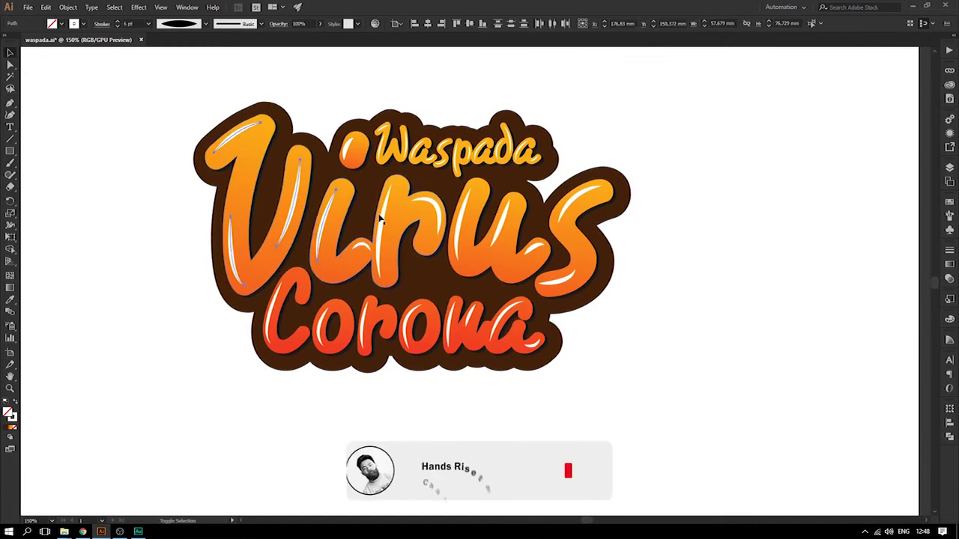
pyautogui.click(431, 208)
pyautogui.click(470, 215)
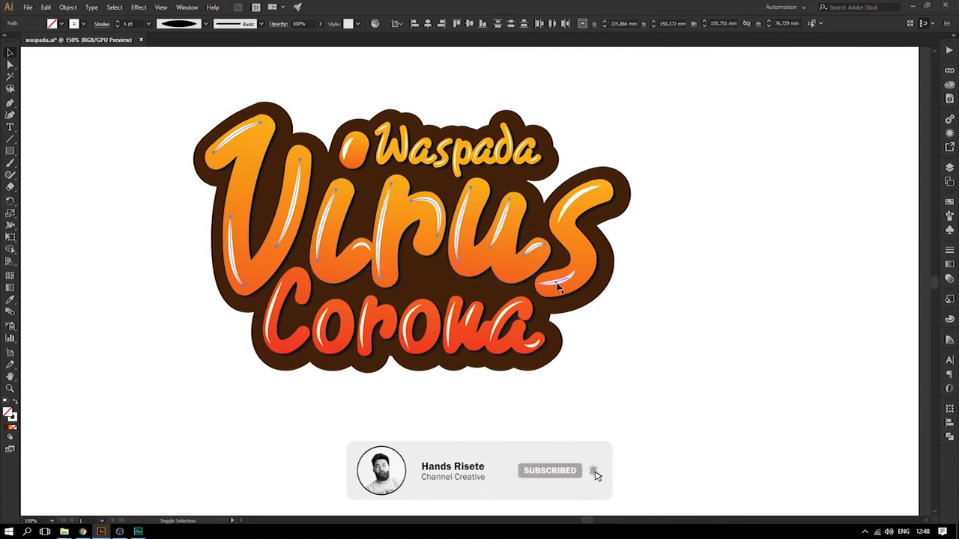
pyautogui.click(571, 199)
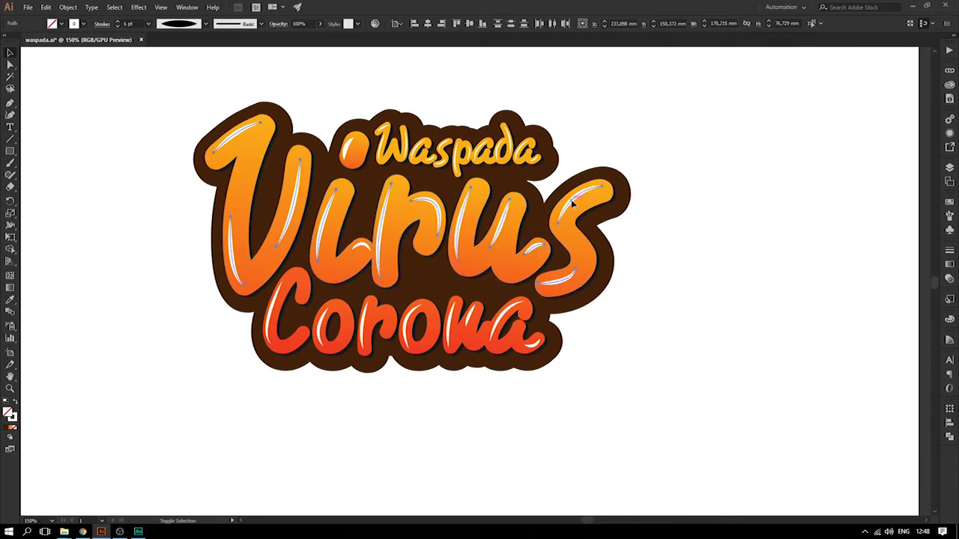
pyautogui.click(149, 24)
pyautogui.click(161, 100)
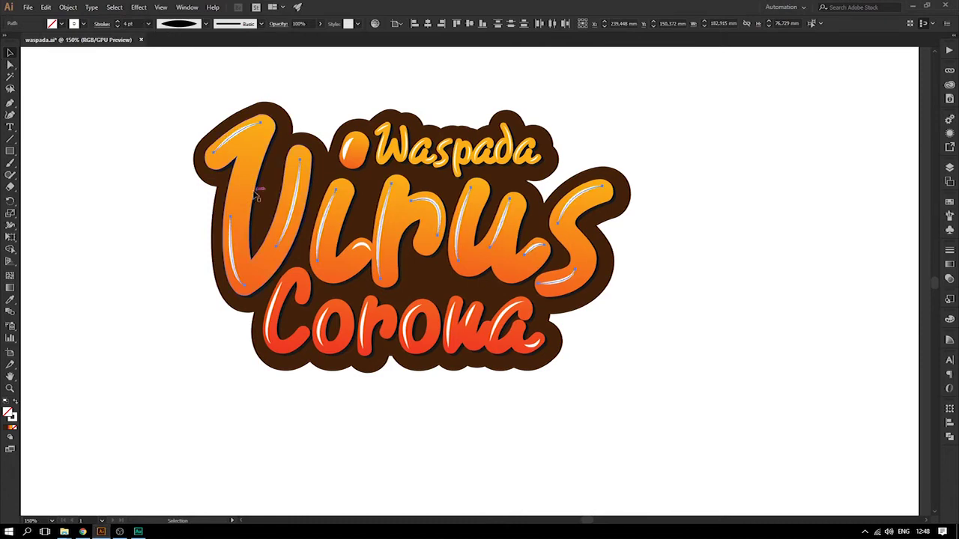
# Select all the white highlights on the Corona letters and set their stroke to 3 pt
pyautogui.click(331, 328)
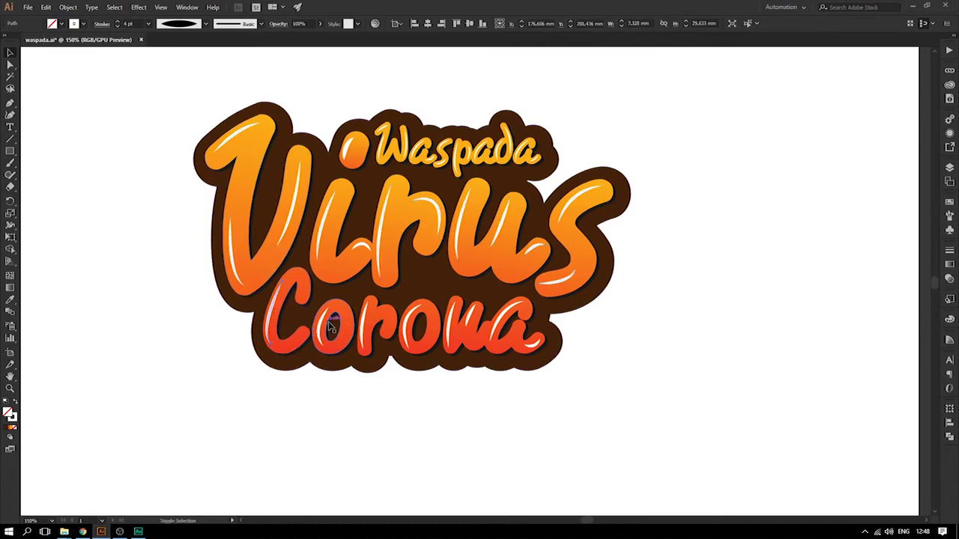
pyautogui.keyDown('shift'); pyautogui.click(359, 326); pyautogui.keyUp('shift')
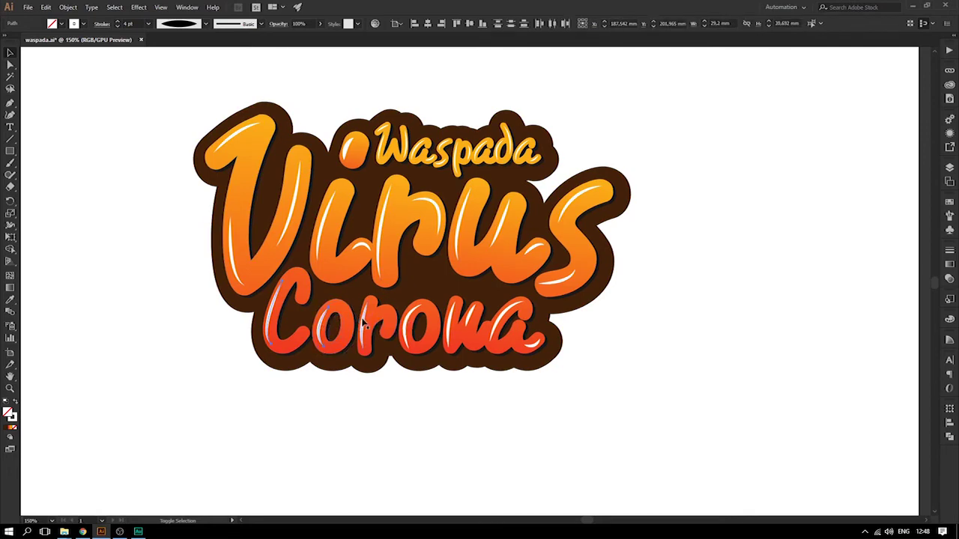
pyautogui.keyDown('shift'); pyautogui.click(411, 319); pyautogui.keyUp('shift')
pyautogui.keyDown('shift'); pyautogui.click(457, 322); pyautogui.keyUp('shift')
pyautogui.keyDown('shift'); pyautogui.click(498, 318); pyautogui.keyUp('shift')
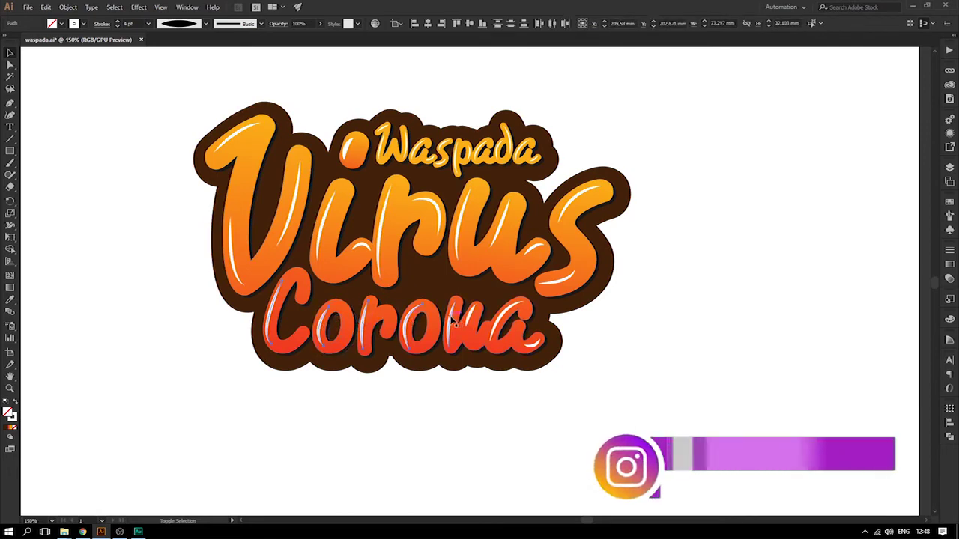
pyautogui.keyDown('shift'); pyautogui.click(530, 339); pyautogui.keyUp('shift')
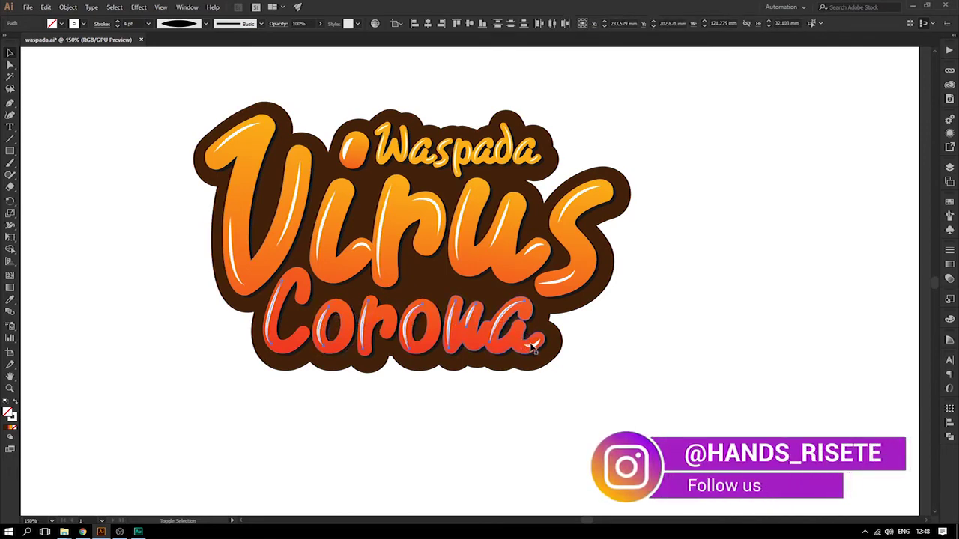
pyautogui.click(149, 23)
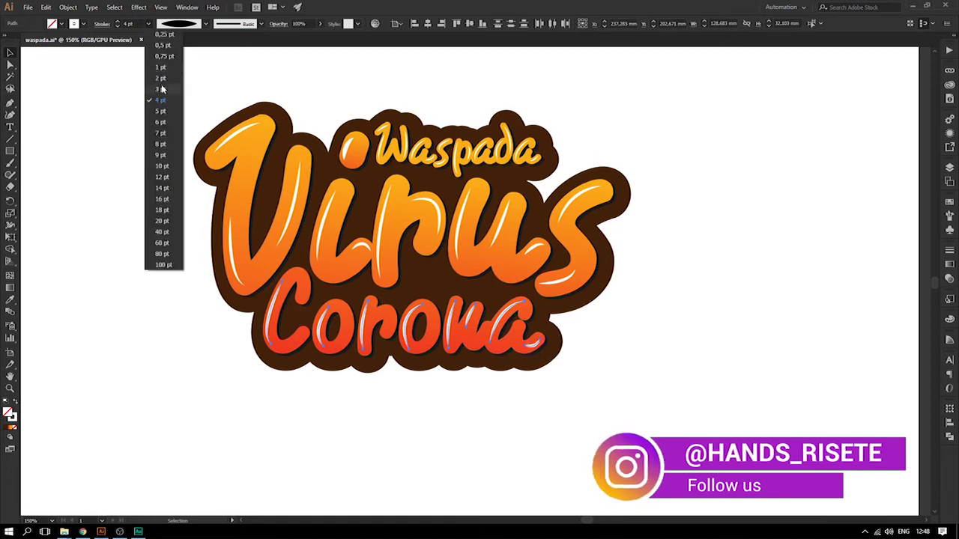
pyautogui.click(160, 104)
# Try a 2 pt Corona highlight stroke, revert to 3 pt, and deselect
pyautogui.click(148, 23)
pyautogui.click(161, 91)
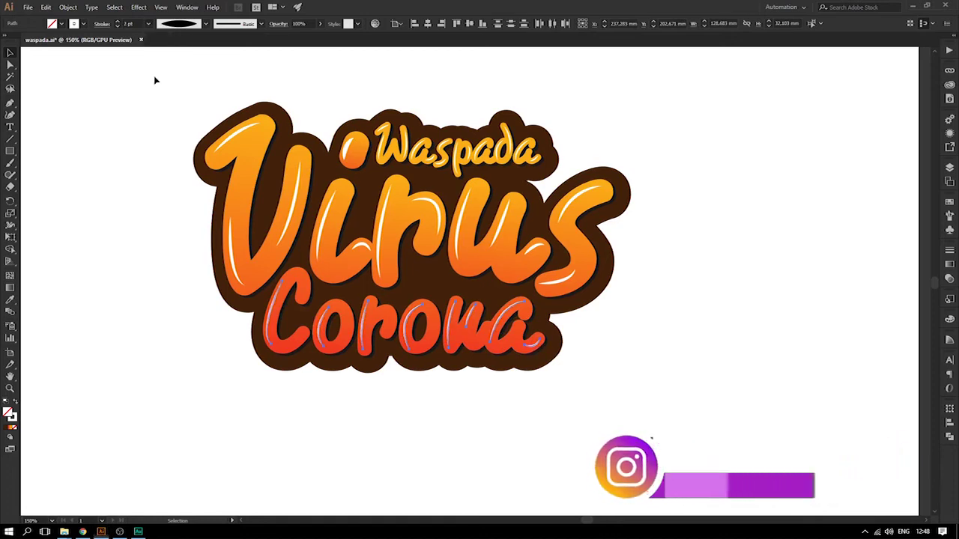
pyautogui.click(149, 23)
pyautogui.click(156, 93)
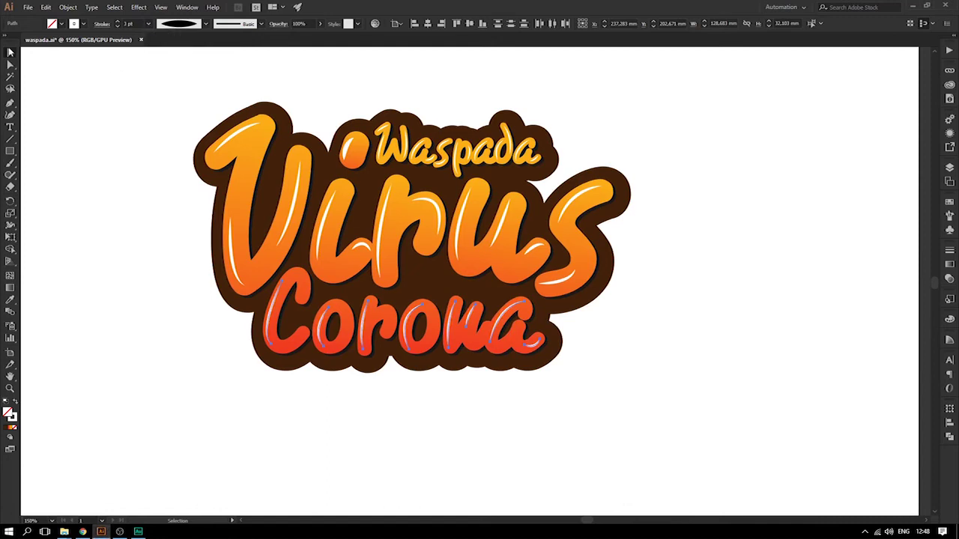
pyautogui.click(49, 80)
# Zoom in on the lettering and adjust an anchor point on the n highlight
pyautogui.press('z')
pyautogui.moveTo(535, 356); pyautogui.dragTo(548, 378)
pyautogui.click(10, 66)
pyautogui.moveTo(485, 328); pyautogui.dragTo(481, 324)
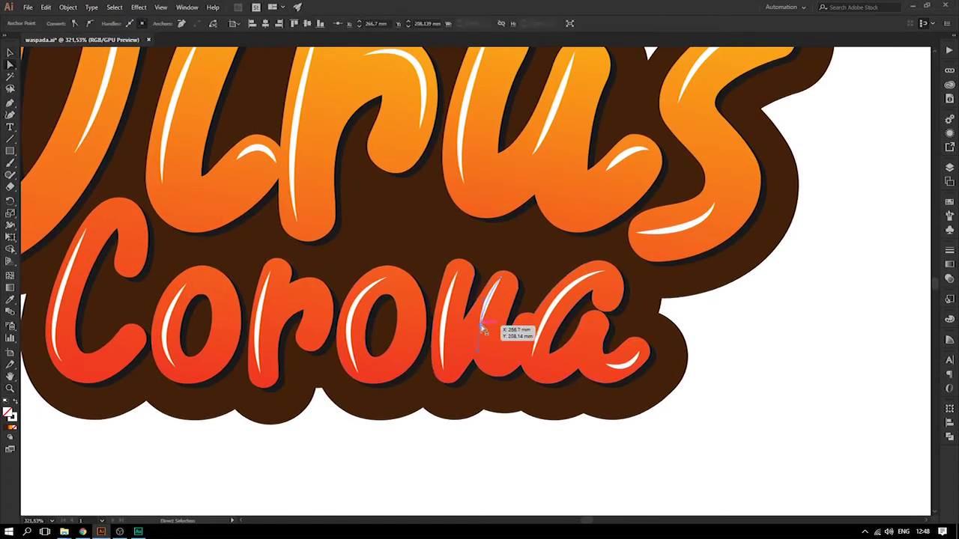
pyautogui.scroll(-1, 599, 300)
pyautogui.click(598, 246)
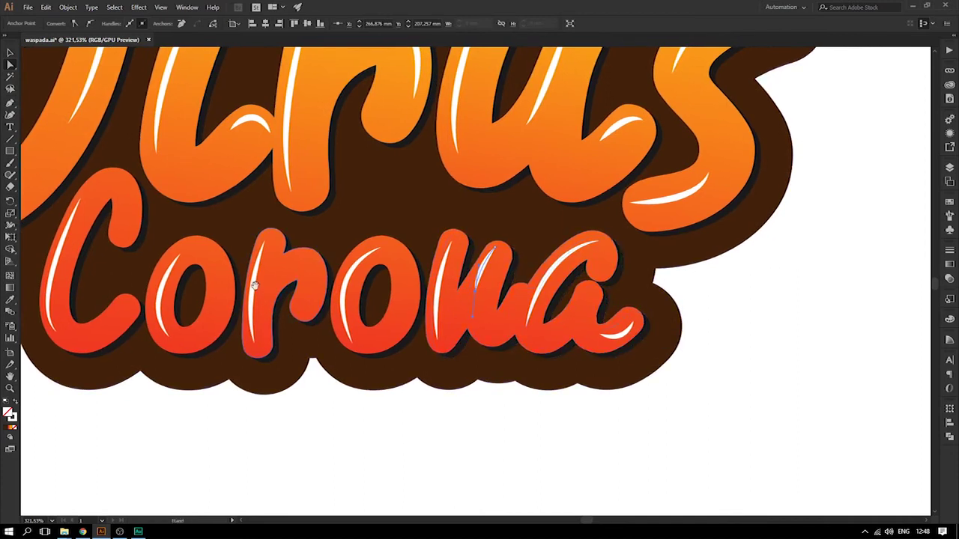
pyautogui.hscroll(-3, 343, 304)
pyautogui.hscroll(-1, 254, 292)
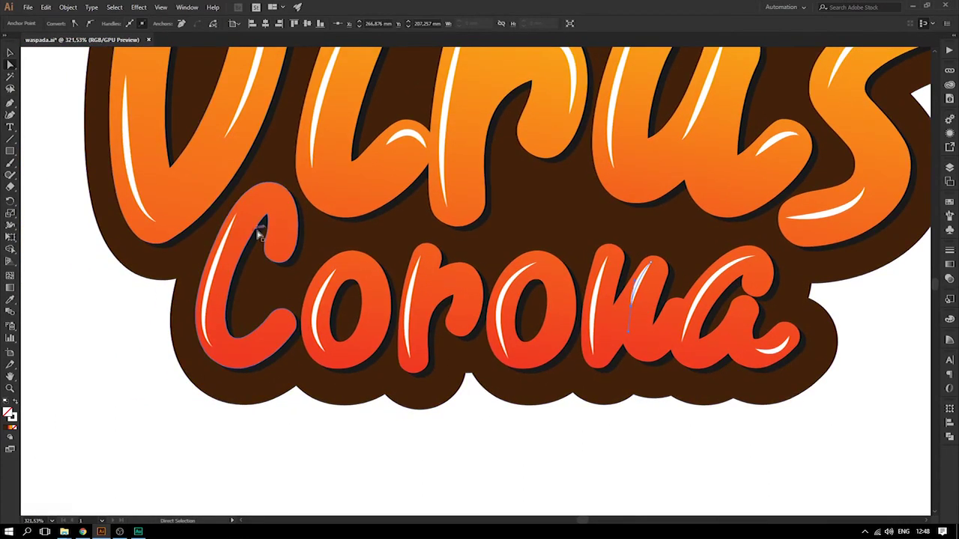
# Nudge the o highlight into a better spot and thin the i-dot highlight to 4 pt
pyautogui.click(10, 52)
pyautogui.moveTo(317, 311); pyautogui.dragTo(315, 306)
pyautogui.scroll(3, 321, 332)
pyautogui.scroll(1, 349, 316)
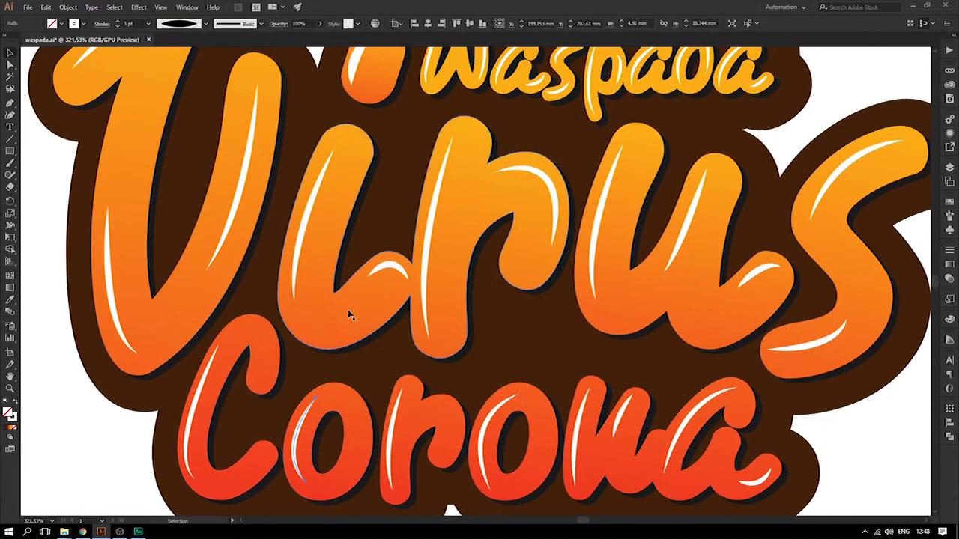
pyautogui.scroll(2, 390, 337)
pyautogui.hscroll(2, 389, 333)
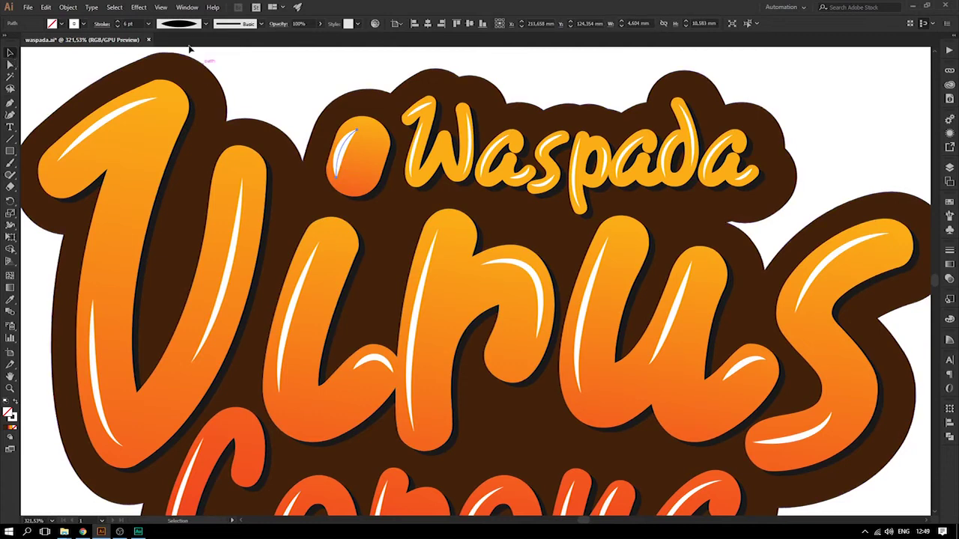
pyautogui.click(149, 24)
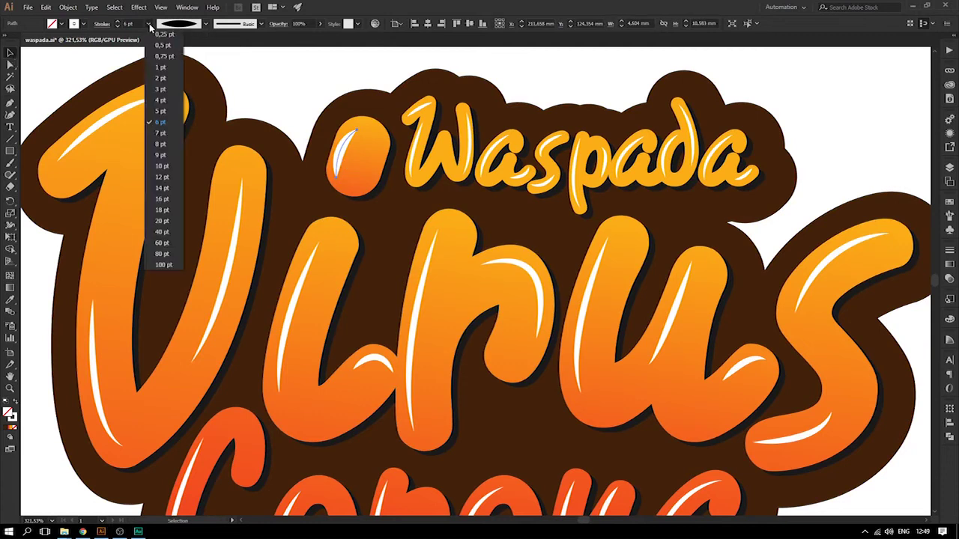
pyautogui.click(159, 99)
# Pan to the s of Virus and select the u and upper s highlights
pyautogui.moveTo(302, 82); pyautogui.dragTo(266, 71)
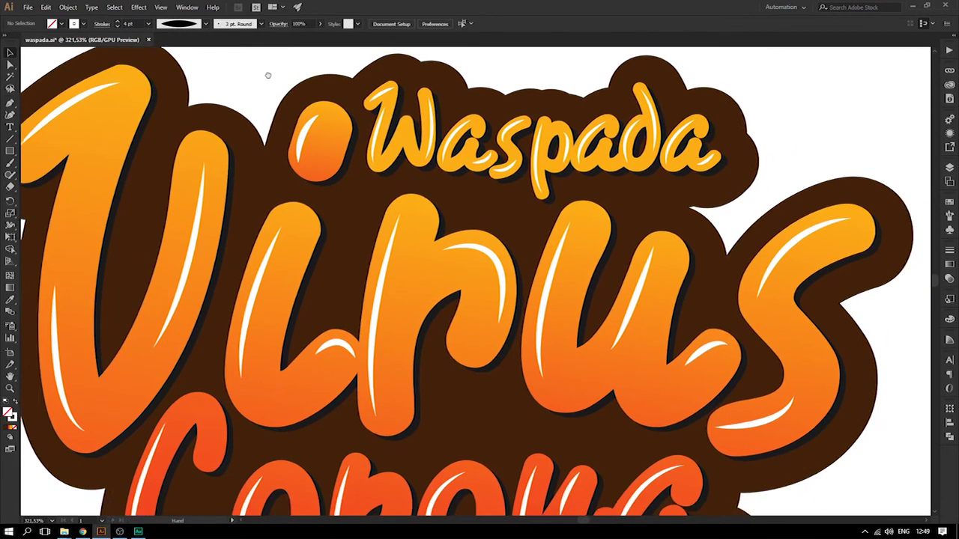
pyautogui.moveTo(276, 182); pyautogui.dragTo(225, 152)
pyautogui.moveTo(427, 193)
pyautogui.mouseDown()
pyautogui.moveTo(364, 172)
pyautogui.moveTo(202, 161)
pyautogui.mouseUp()
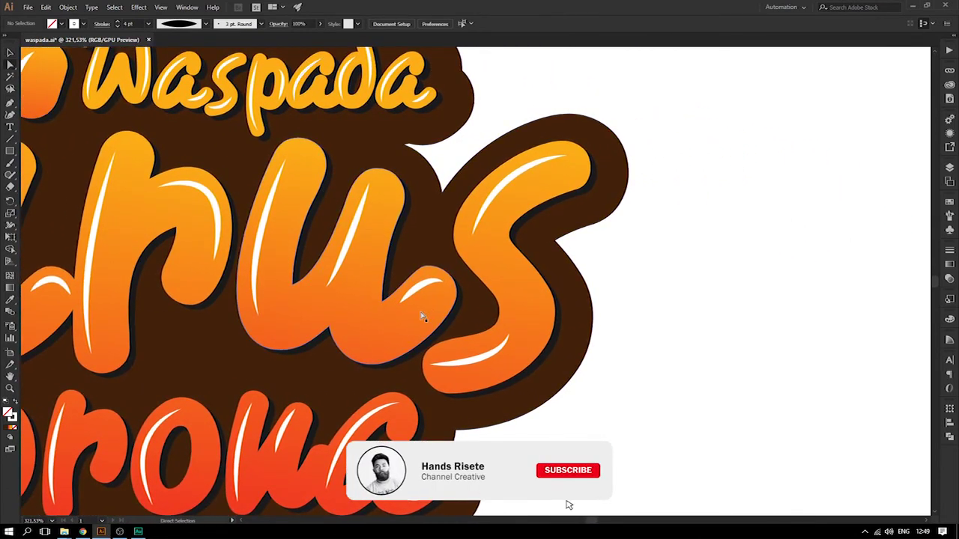
pyautogui.moveTo(400, 301); pyautogui.dragTo(446, 286)
pyautogui.click(433, 280)
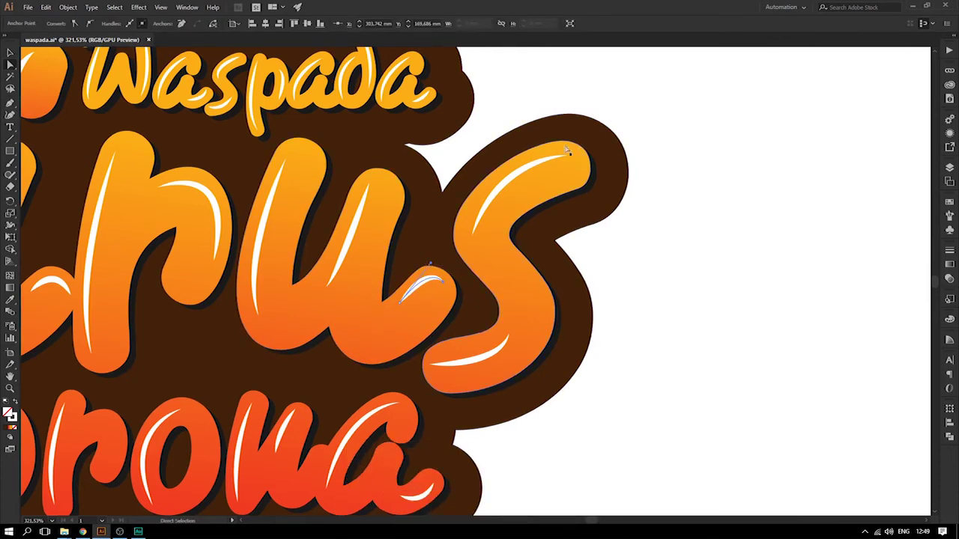
pyautogui.click(469, 223)
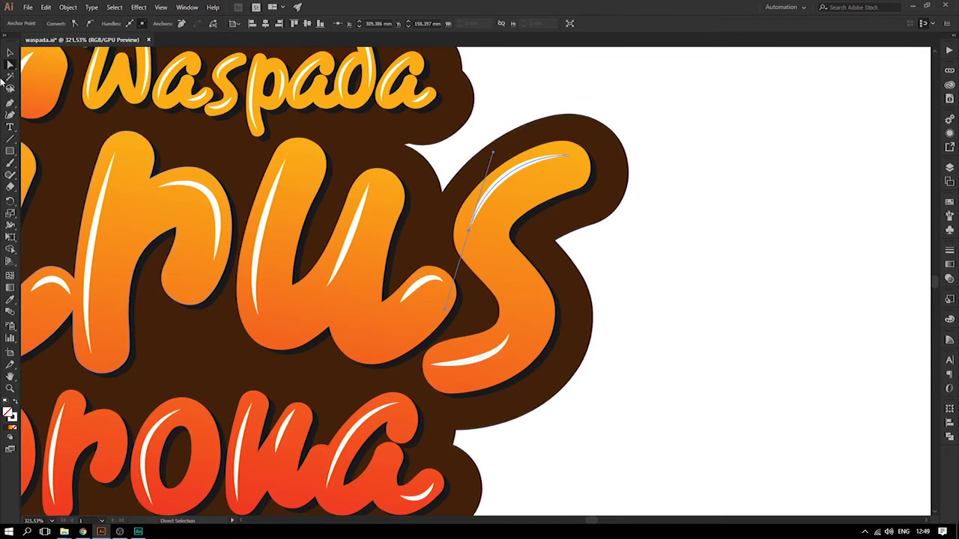
# Move the lower s highlight up and bend it to follow the letter's tail
pyautogui.click(10, 53)
pyautogui.moveTo(480, 360)
pyautogui.mouseDown()
pyautogui.moveTo(483, 379)
pyautogui.moveTo(478, 351)
pyautogui.mouseUp()
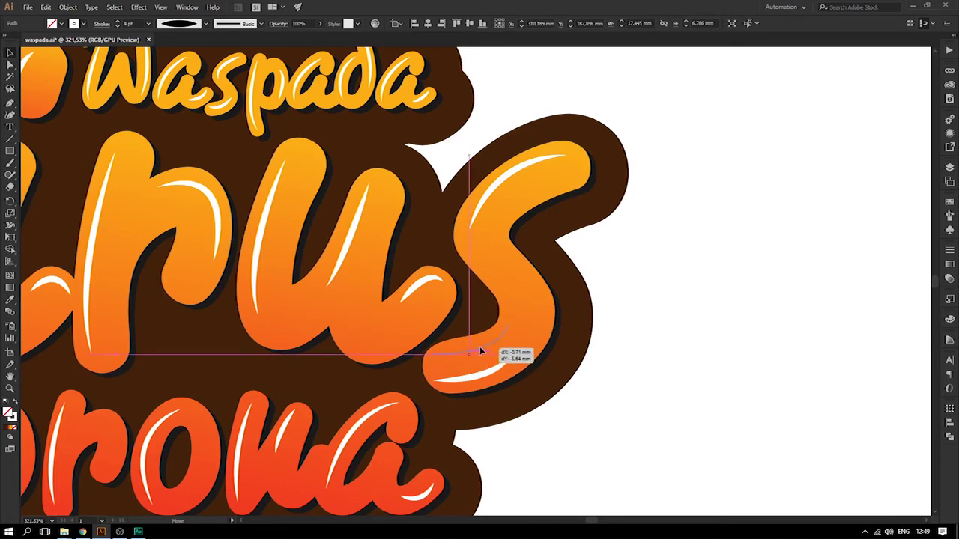
pyautogui.moveTo(477, 346); pyautogui.dragTo(480, 346)
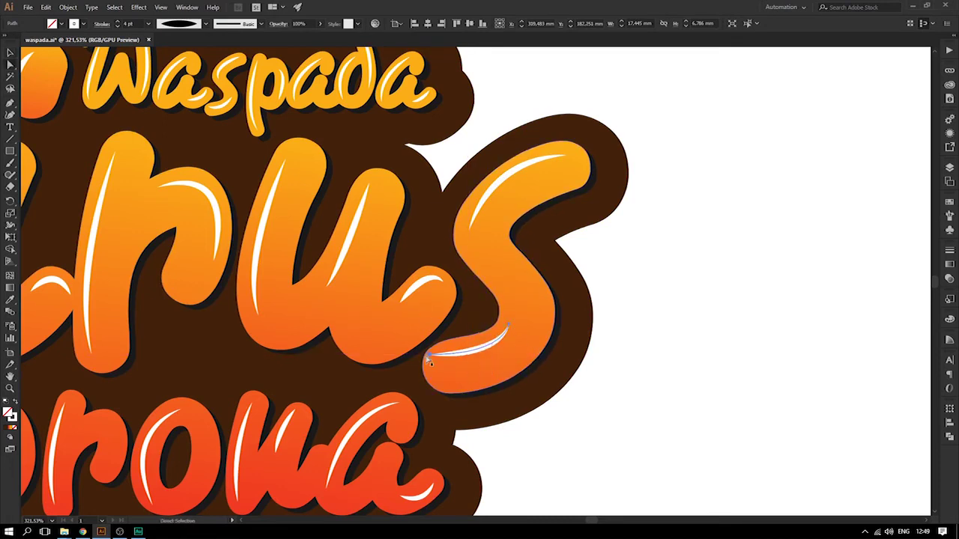
pyautogui.moveTo(430, 357); pyautogui.dragTo(445, 356)
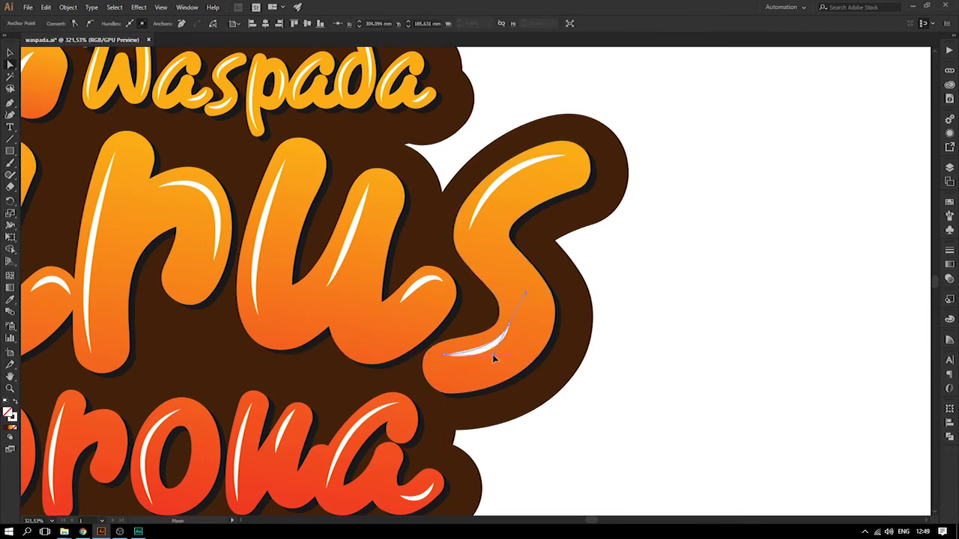
pyautogui.moveTo(516, 333); pyautogui.dragTo(492, 366)
# Deselect and return to a 100% view of the full sticker
pyautogui.hotkey('ctrl', 'shift', 'a')
pyautogui.press('v')
pyautogui.hotkey('ctrl', '1')
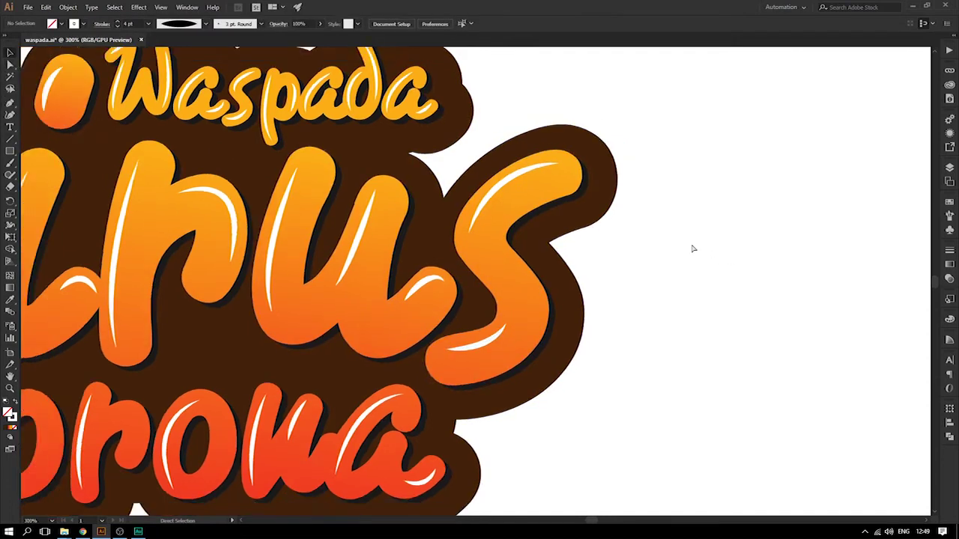
pyautogui.moveTo(578, 299); pyautogui.dragTo(642, 333)
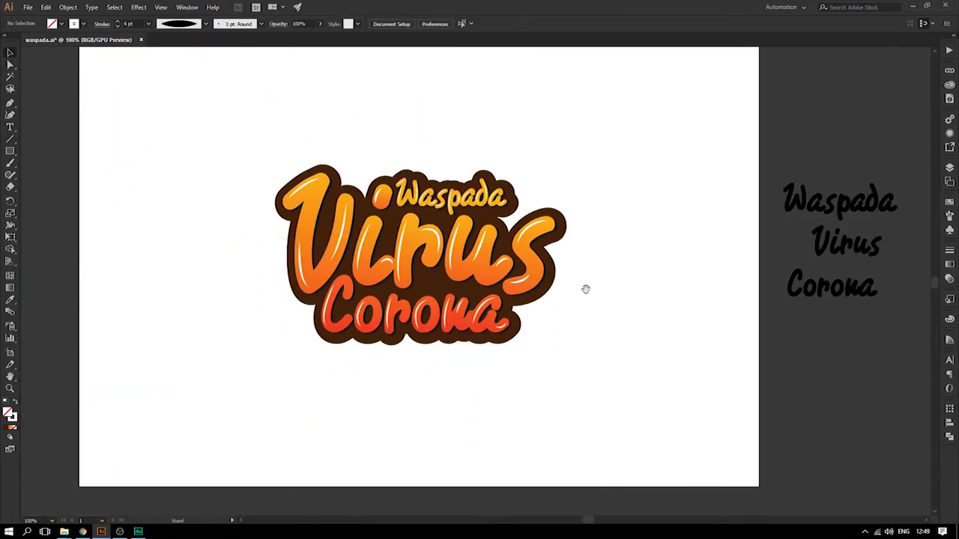
# Move the Waspada Virus Corona lettering to the artboard's upper left
pyautogui.hotkey('ctrl', 'a')
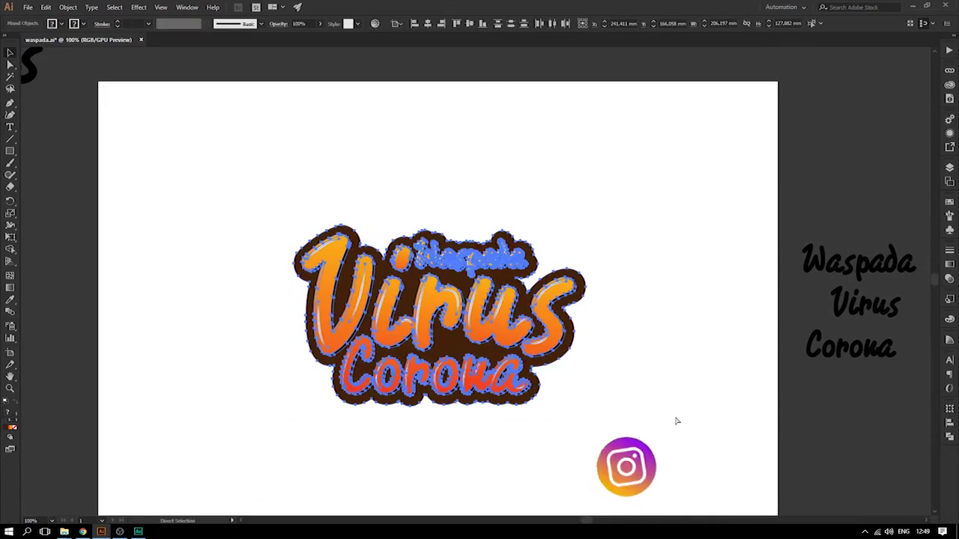
pyautogui.click(657, 297)
pyautogui.moveTo(700, 431)
pyautogui.mouseDown()
pyautogui.moveTo(604, 356)
pyautogui.moveTo(713, 389)
pyautogui.mouseUp()
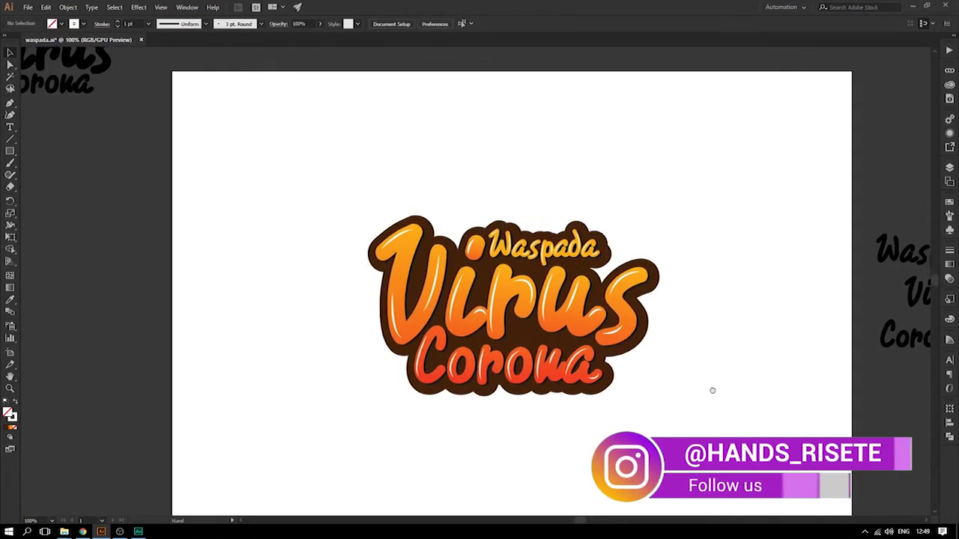
pyautogui.moveTo(619, 332); pyautogui.dragTo(426, 210)
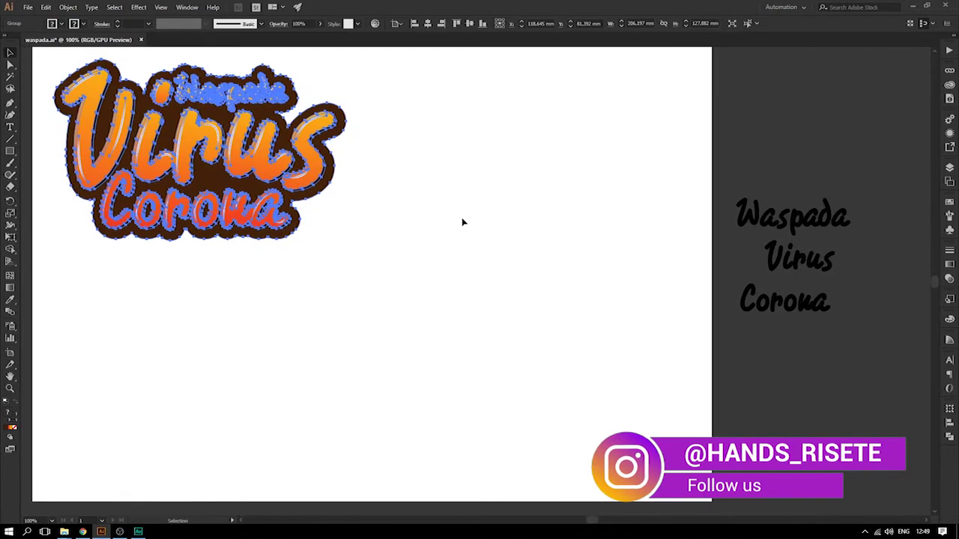
pyautogui.click(397, 207)
# Alt-drag a duplicate of the lettering to the lower right and select it
pyautogui.click(217, 149)
pyautogui.moveTo(217, 150); pyautogui.dragTo(477, 331)
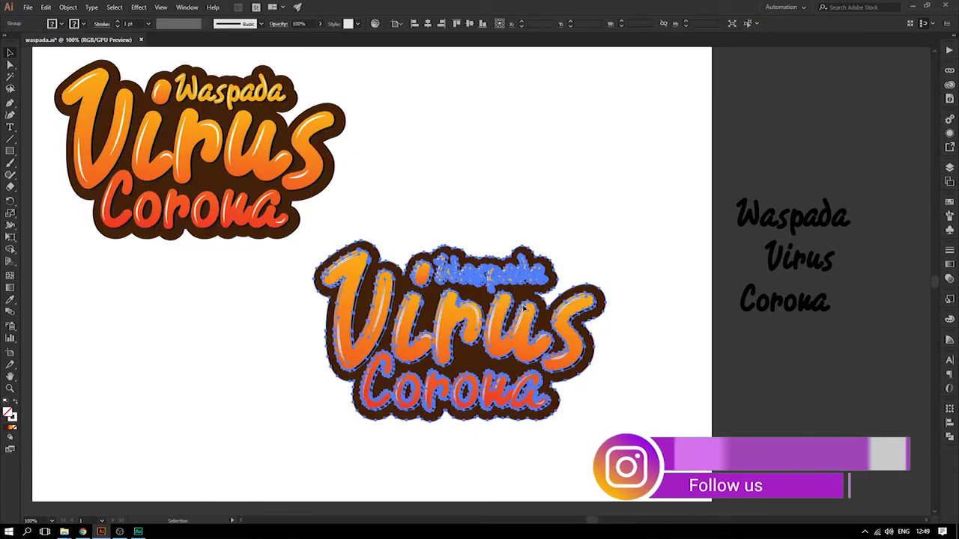
pyautogui.click(582, 255)
pyautogui.click(522, 335)
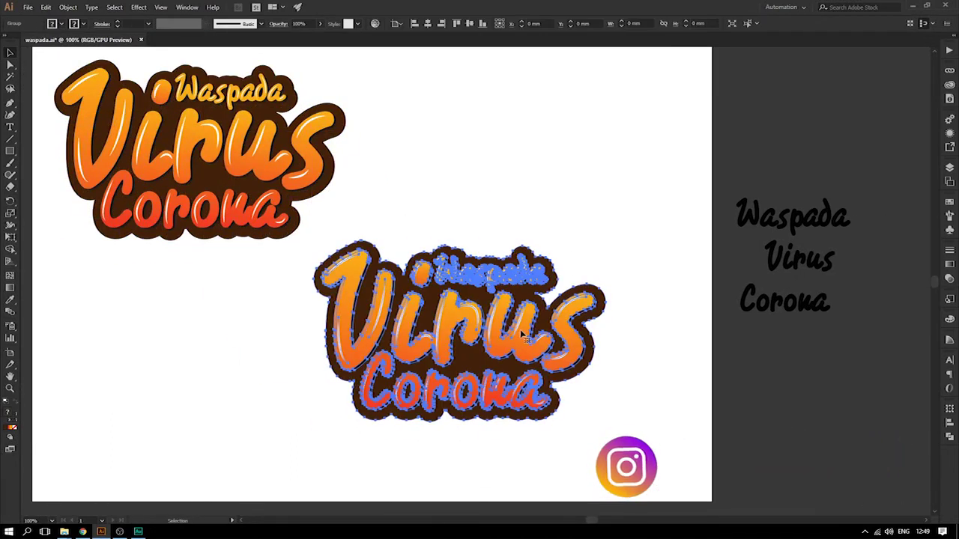
pyautogui.click(13, 256)
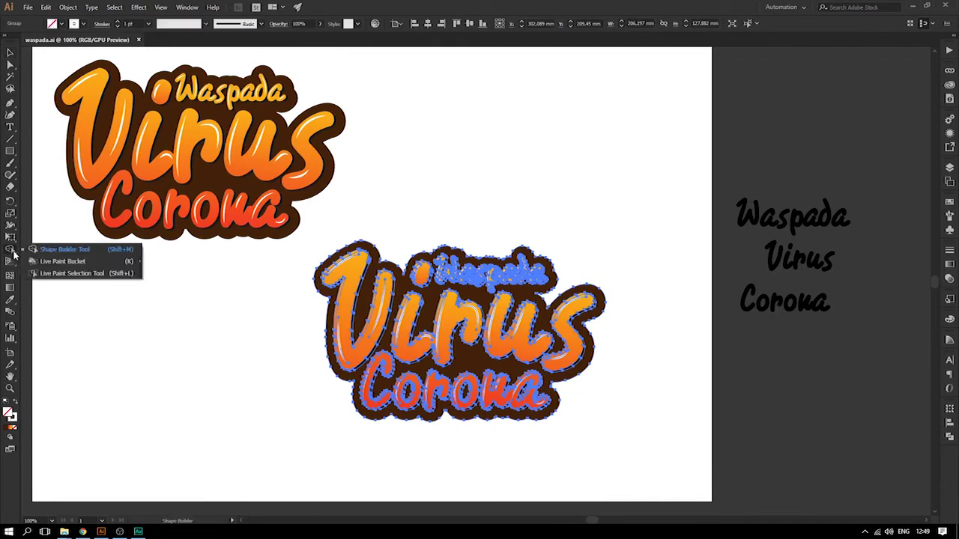
pyautogui.click(11, 263)
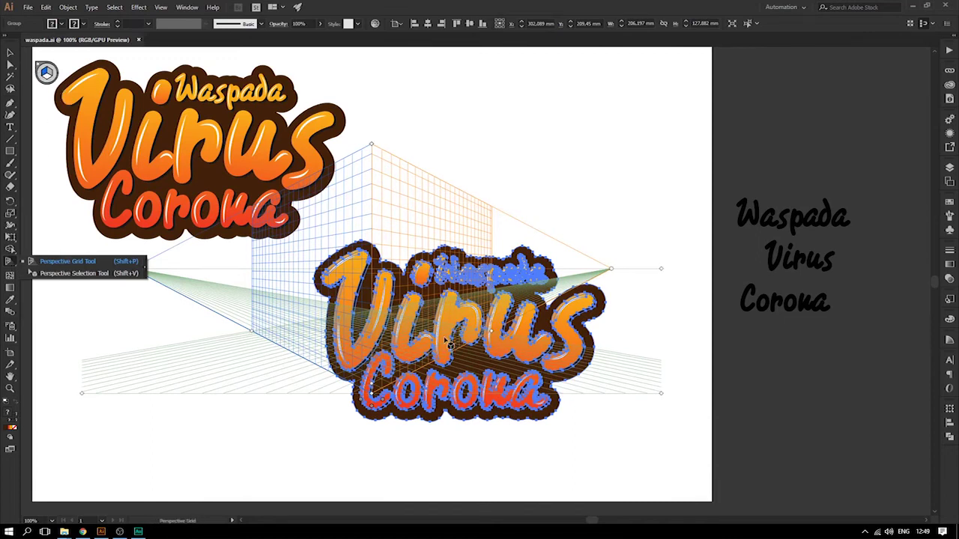
pyautogui.click(46, 73)
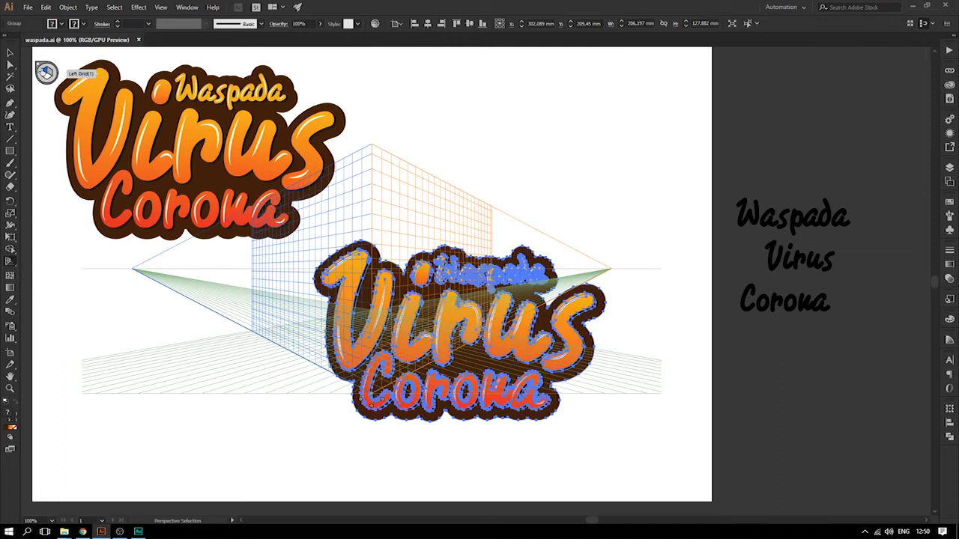
pyautogui.click(50, 74)
pyautogui.click(46, 73)
pyautogui.hotkey('shift', 'p')
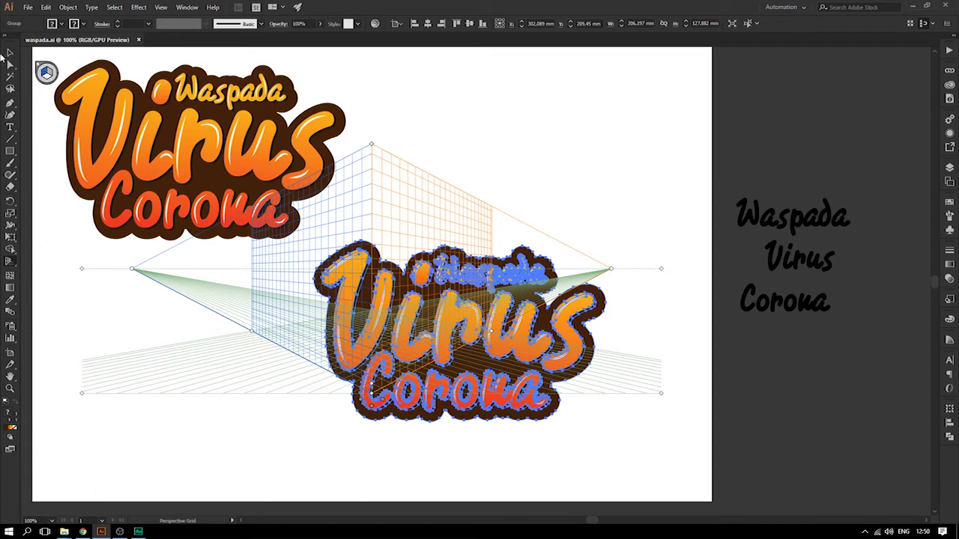
pyautogui.hotkey('ctrl', 'shift', 'a')
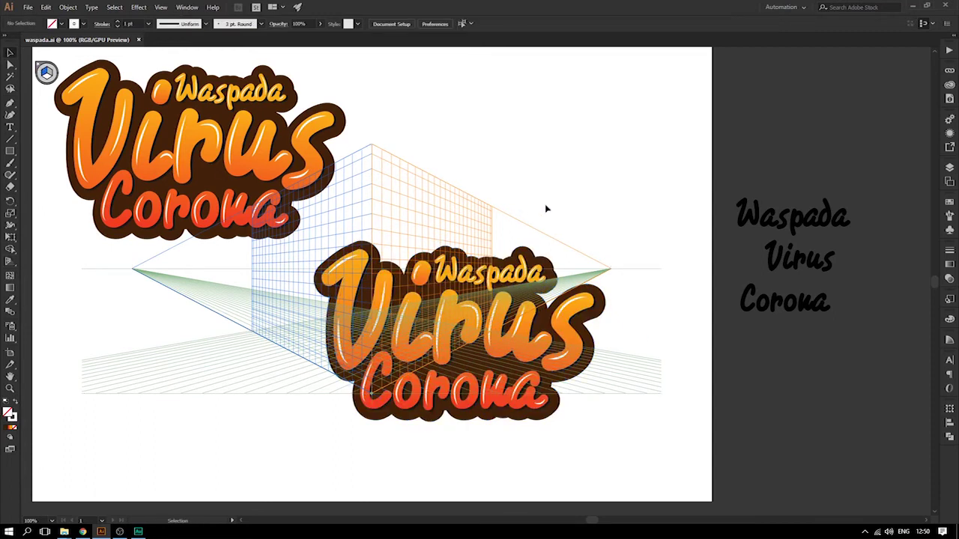
pyautogui.click(11, 251)
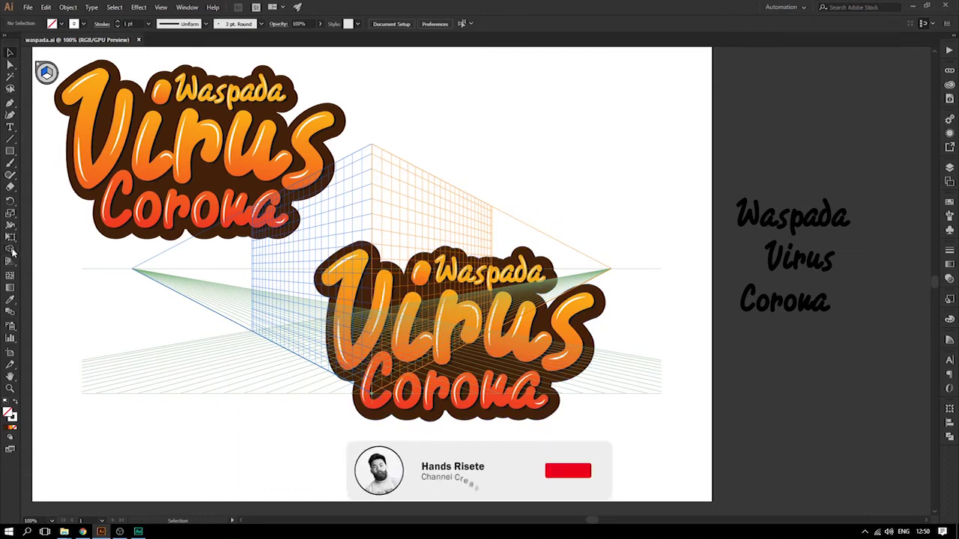
pyautogui.hotkey('ctrl', 'shift', 'i')
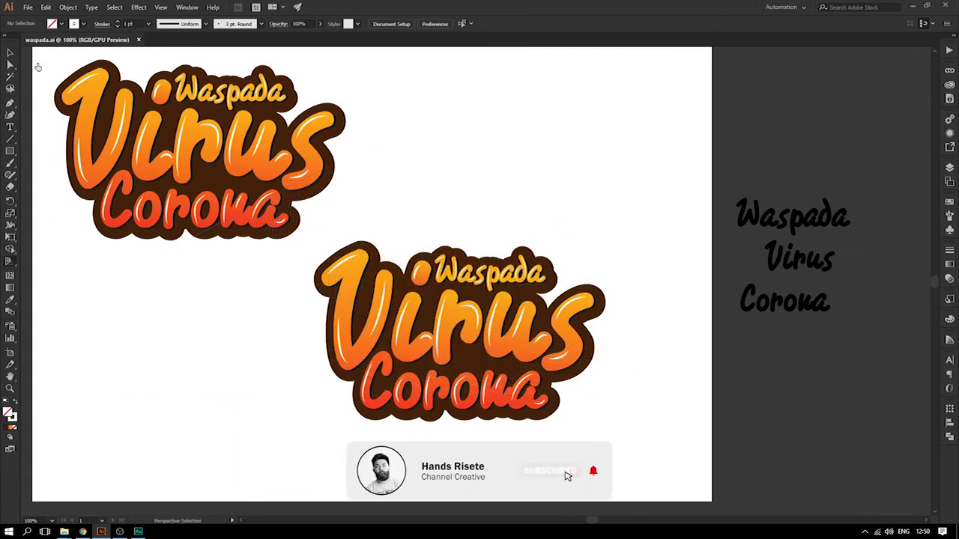
# Browse the toolbar for shear tools and undo an accidental move of the lower lettering
pyautogui.click(10, 215)
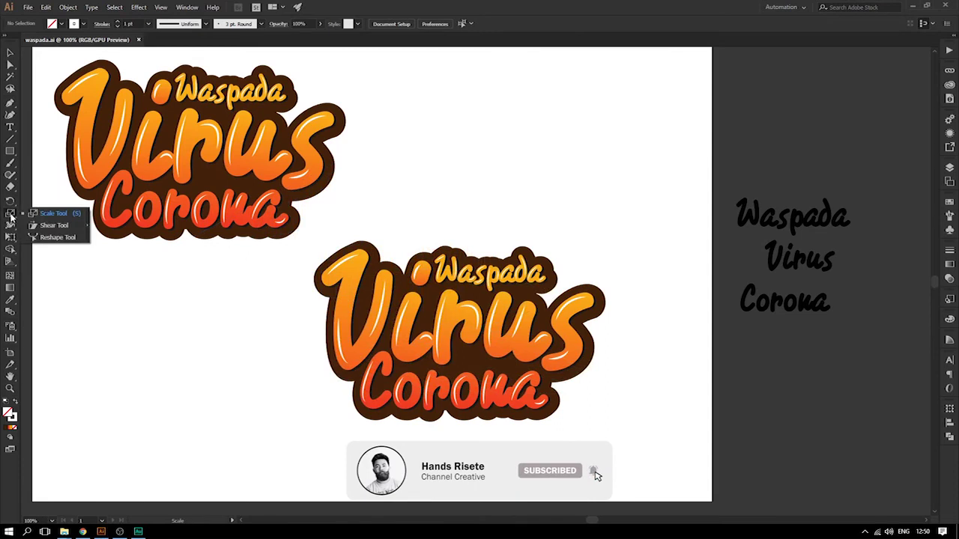
pyautogui.click(9, 252)
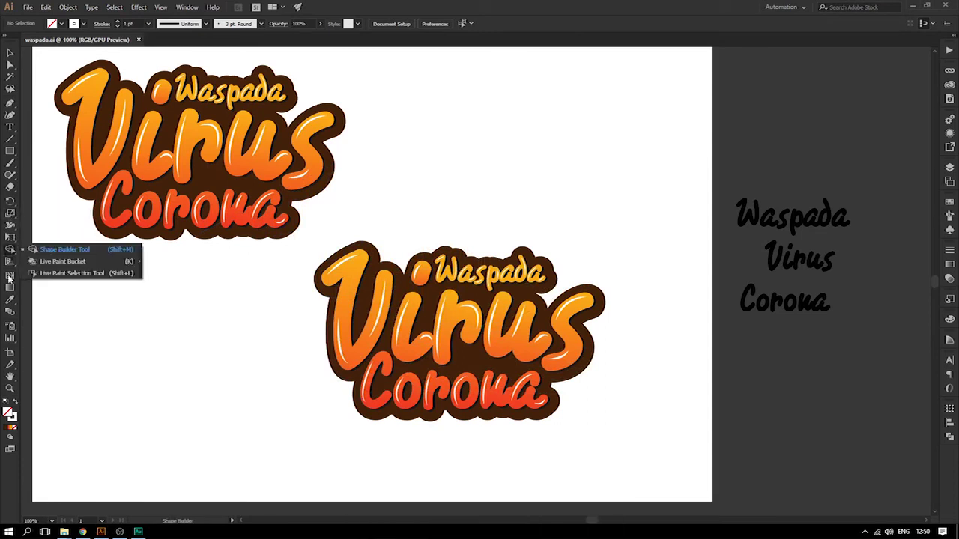
pyautogui.click(11, 55)
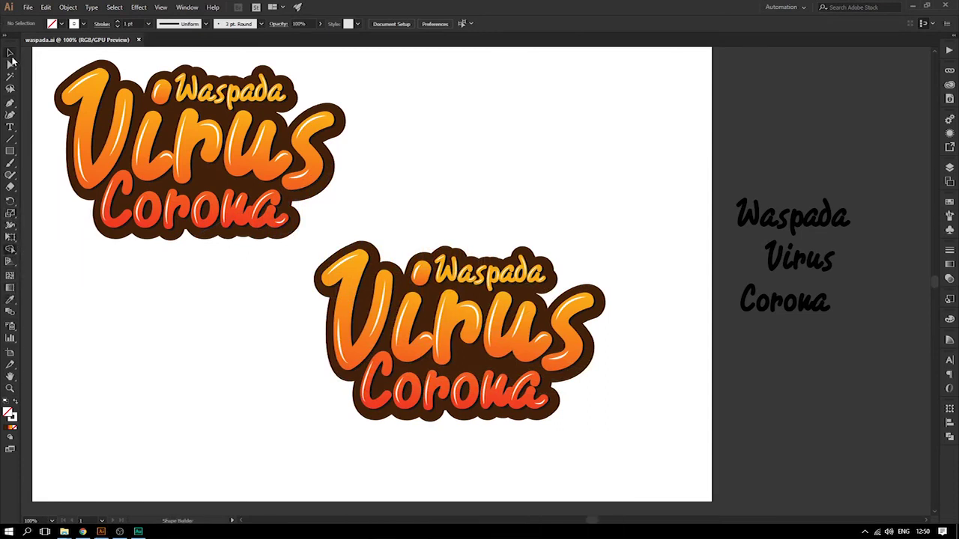
pyautogui.moveTo(468, 329)
pyautogui.mouseDown()
pyautogui.moveTo(464, 264)
pyautogui.moveTo(321, 262)
pyautogui.mouseUp()
pyautogui.hotkey('ctrl', 'z')
# Enter isolation mode on the lower lettering group and select all of its paths
pyautogui.doubleClick(593, 288)
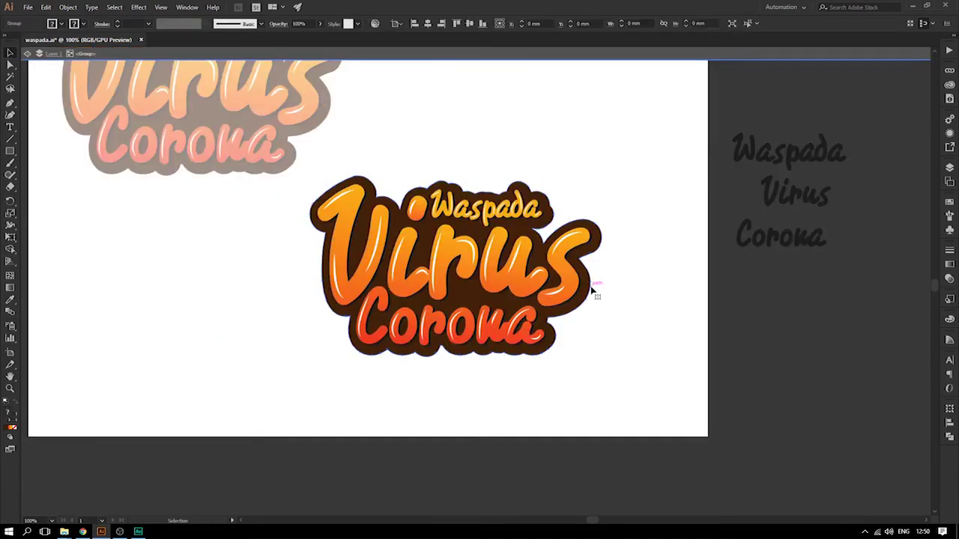
pyautogui.click(575, 199)
pyautogui.moveTo(575, 199); pyautogui.dragTo(442, 267)
pyautogui.click(406, 241)
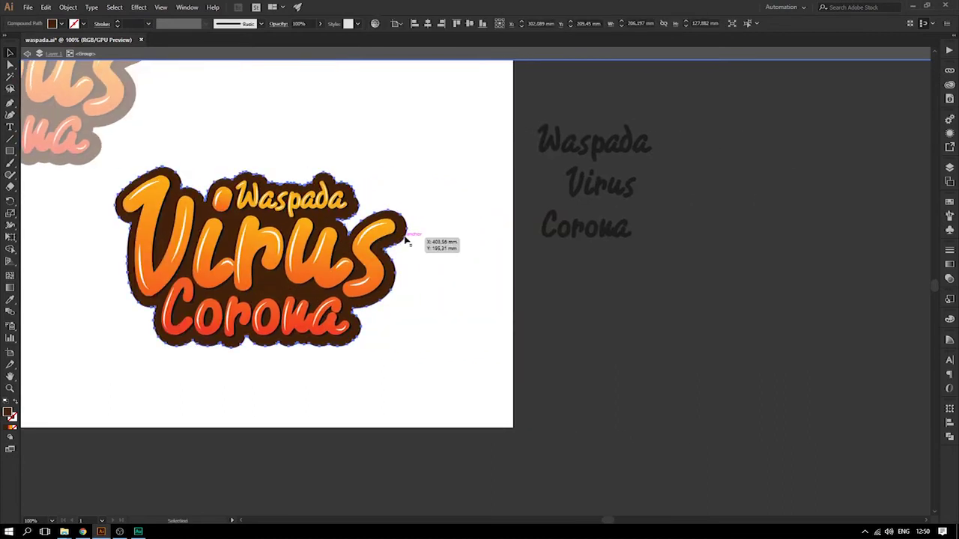
pyautogui.moveTo(288, 202); pyautogui.dragTo(454, 225)
pyautogui.moveTo(275, 179); pyautogui.dragTo(605, 371)
pyautogui.press('v')
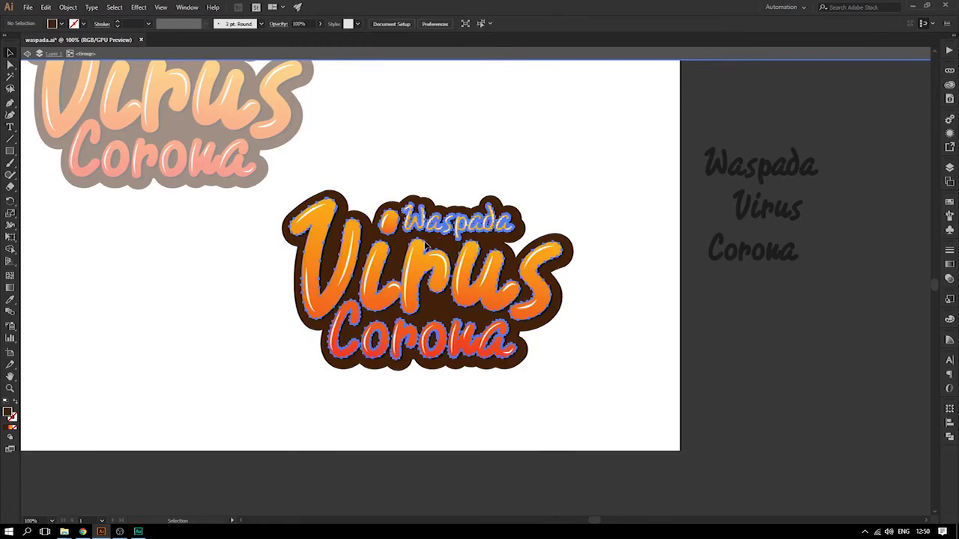
# Try Free Transform and Puppet Warp on the lettering, placing a warp pin
pyautogui.click(12, 237)
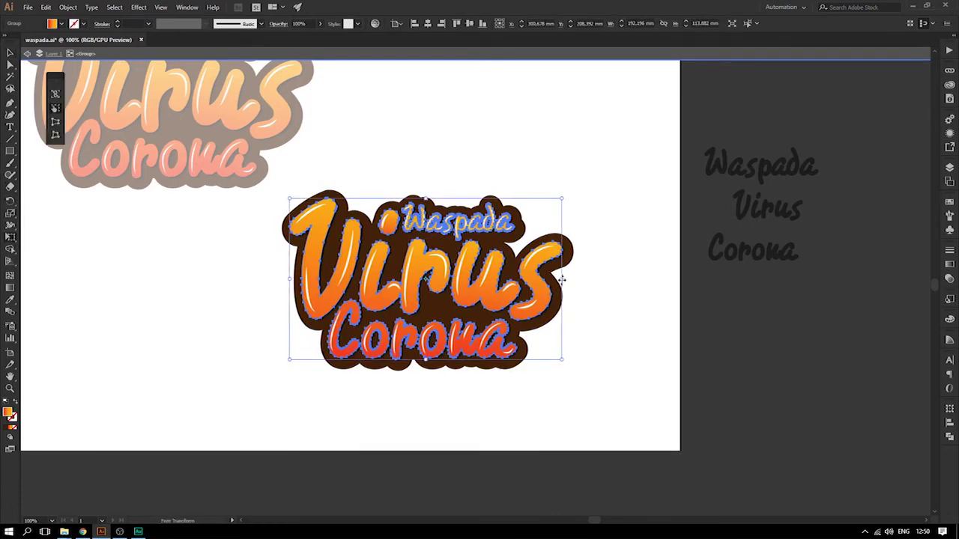
pyautogui.hotkey('ctrl', 'a')
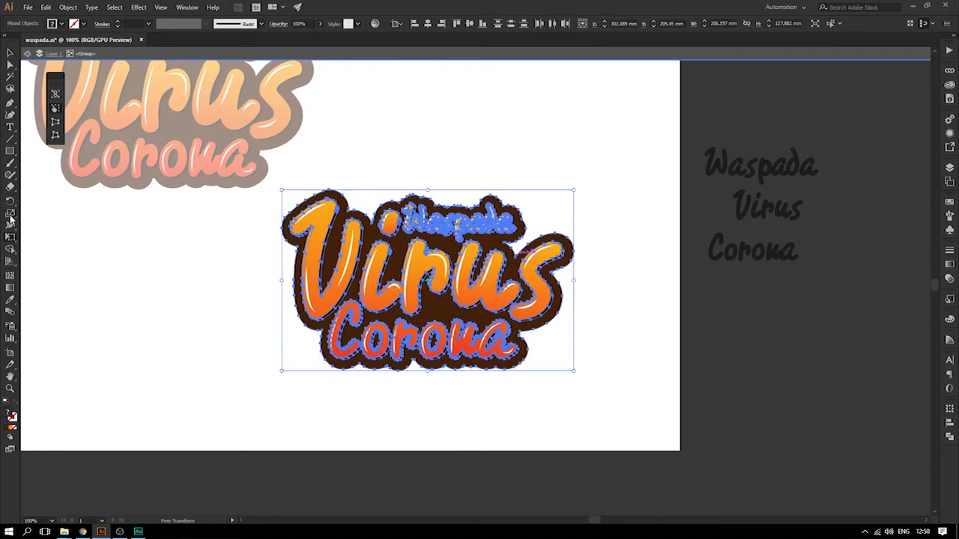
pyautogui.click(11, 223)
pyautogui.click(9, 214)
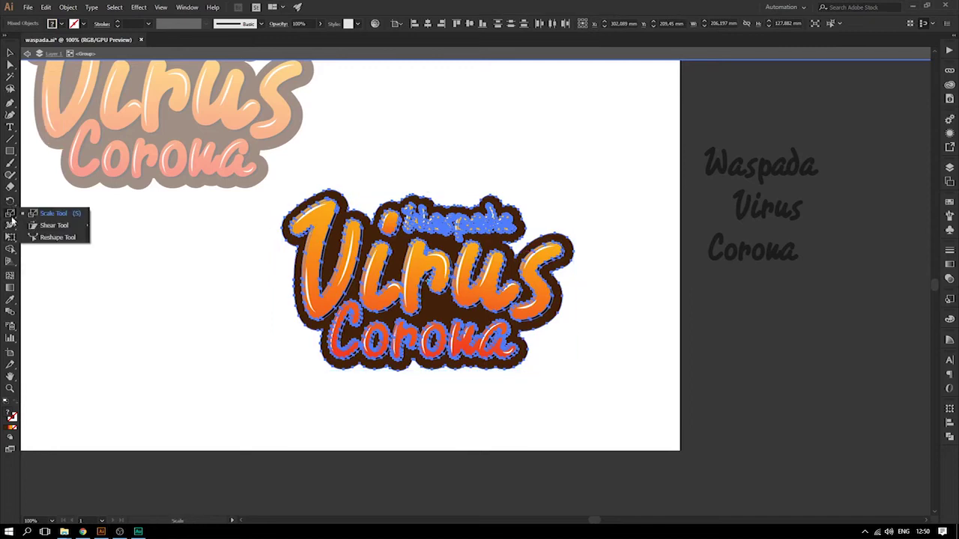
pyautogui.click(10, 252)
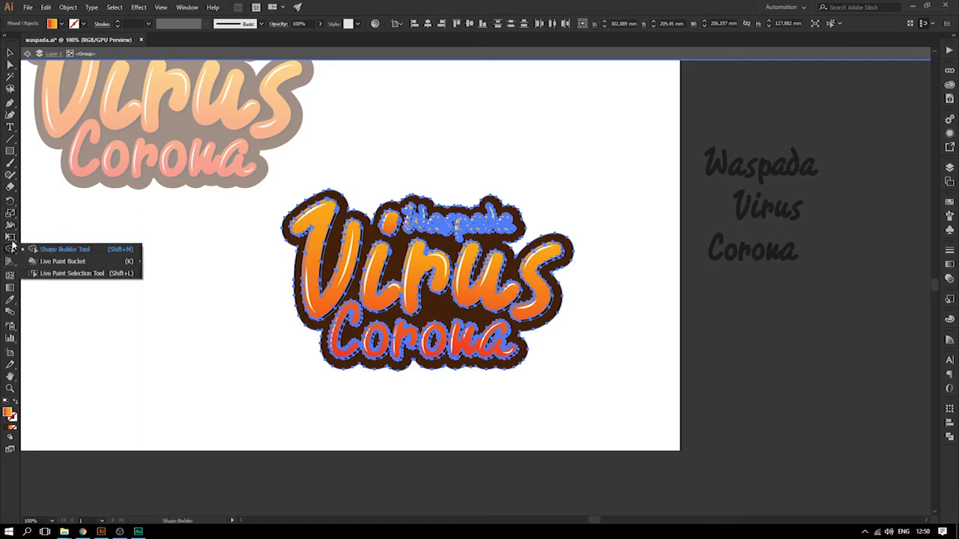
pyautogui.click(10, 237)
pyautogui.click(75, 238)
pyautogui.click(479, 216)
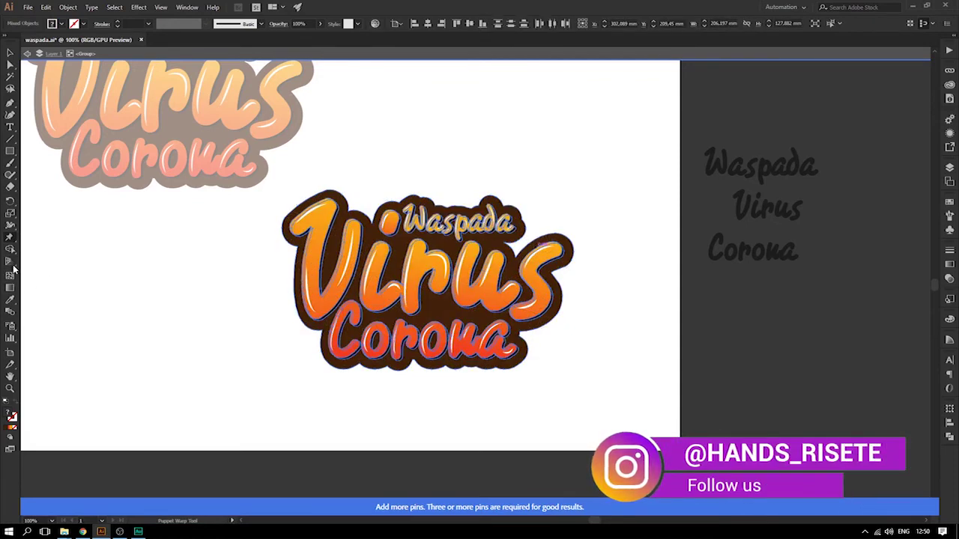
pyautogui.moveTo(10, 262); pyautogui.dragTo(50, 279)
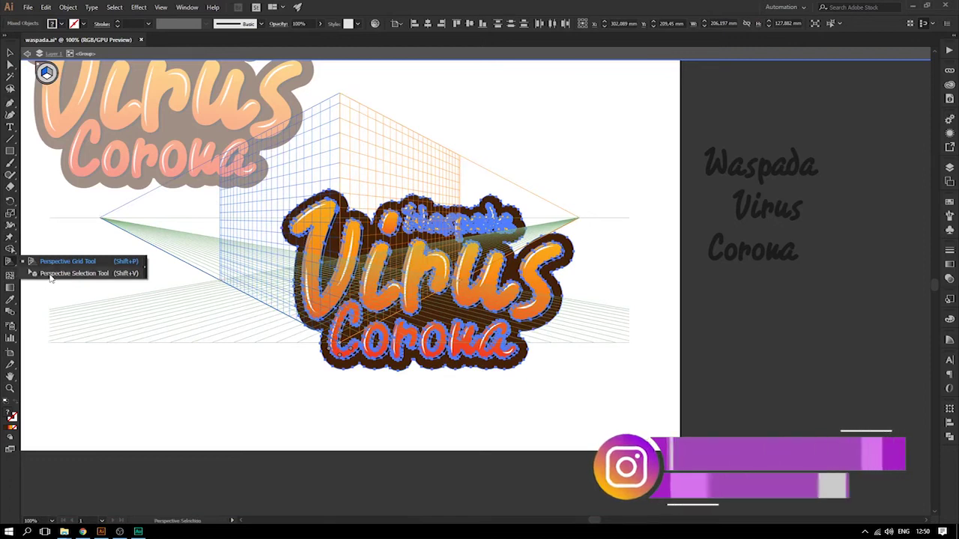
pyautogui.click(424, 273)
pyautogui.moveTo(423, 274)
pyautogui.mouseDown()
pyautogui.moveTo(463, 300)
pyautogui.moveTo(480, 294)
pyautogui.mouseUp()
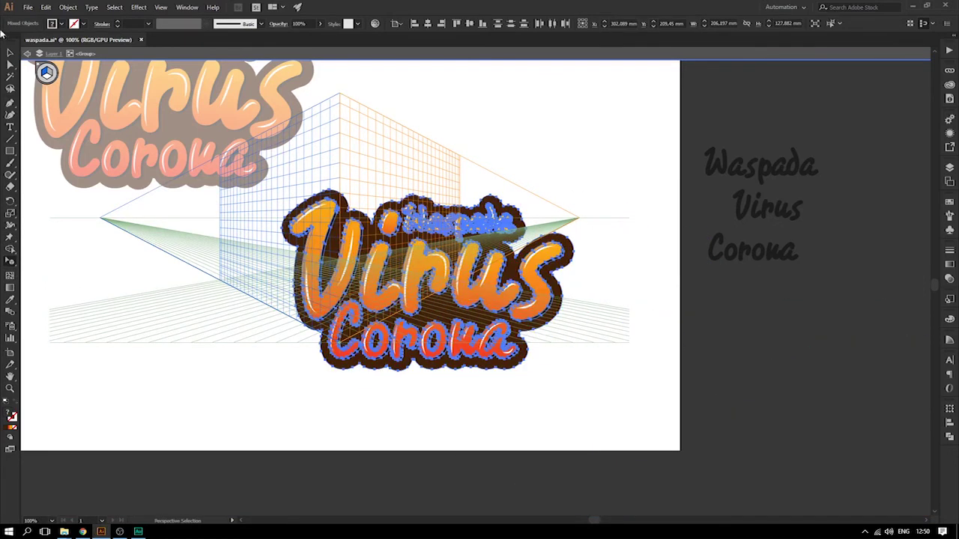
pyautogui.click(37, 66)
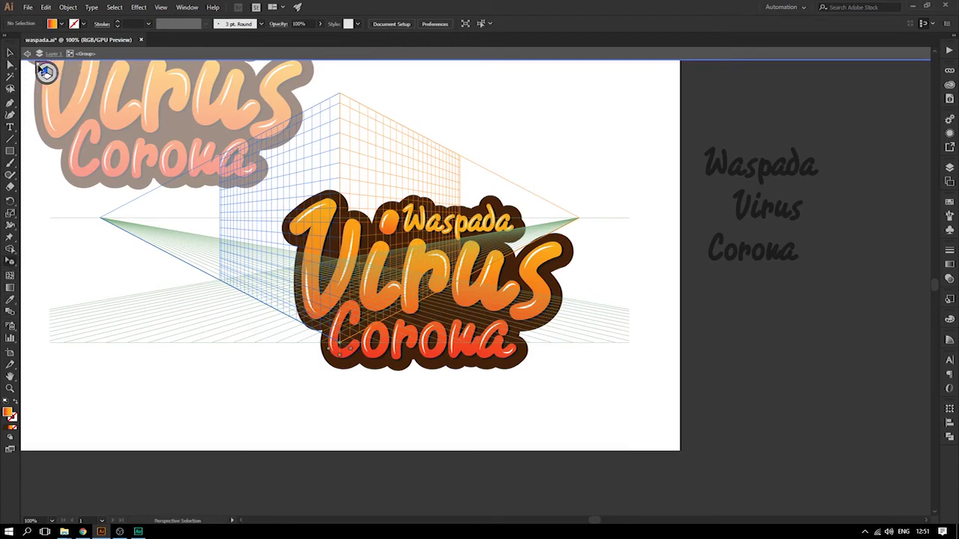
pyautogui.click(45, 72)
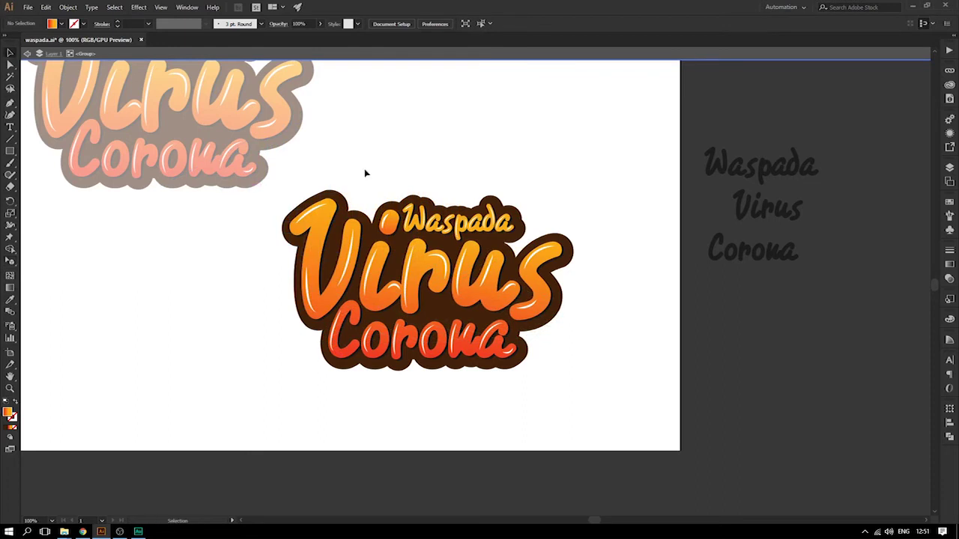
# Exit isolation mode, undo an accidental move, and search the toolbar for a skew tool
pyautogui.doubleClick(488, 163)
pyautogui.moveTo(432, 296)
pyautogui.mouseDown()
pyautogui.moveTo(429, 319)
pyautogui.moveTo(395, 344)
pyautogui.mouseUp()
pyautogui.hotkey('ctrl', 'z')
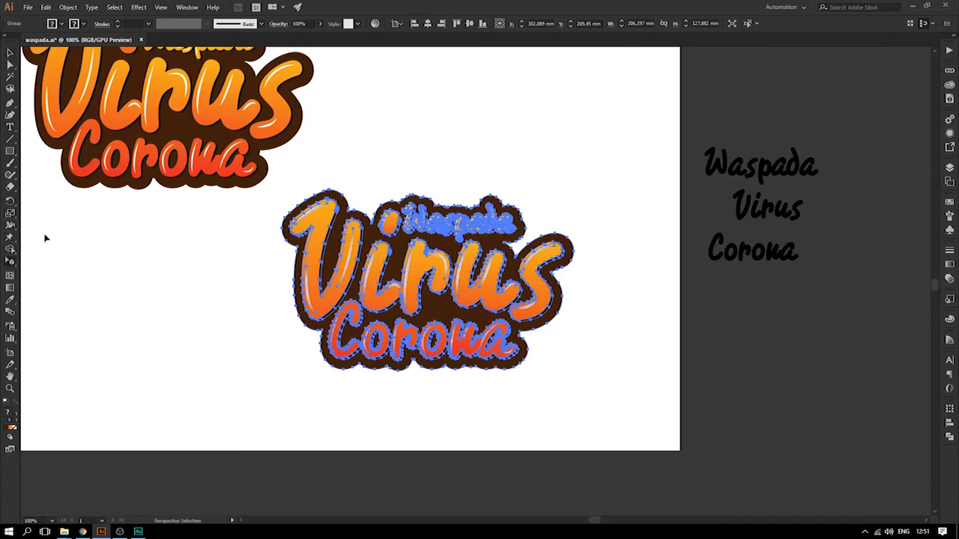
pyautogui.moveTo(13, 264); pyautogui.dragTo(60, 272)
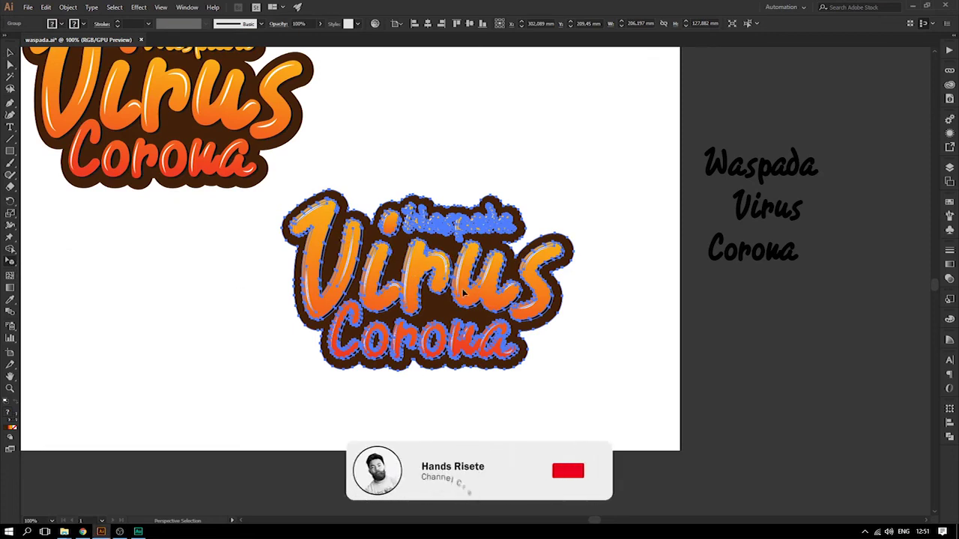
pyautogui.click(11, 264)
pyautogui.click(11, 250)
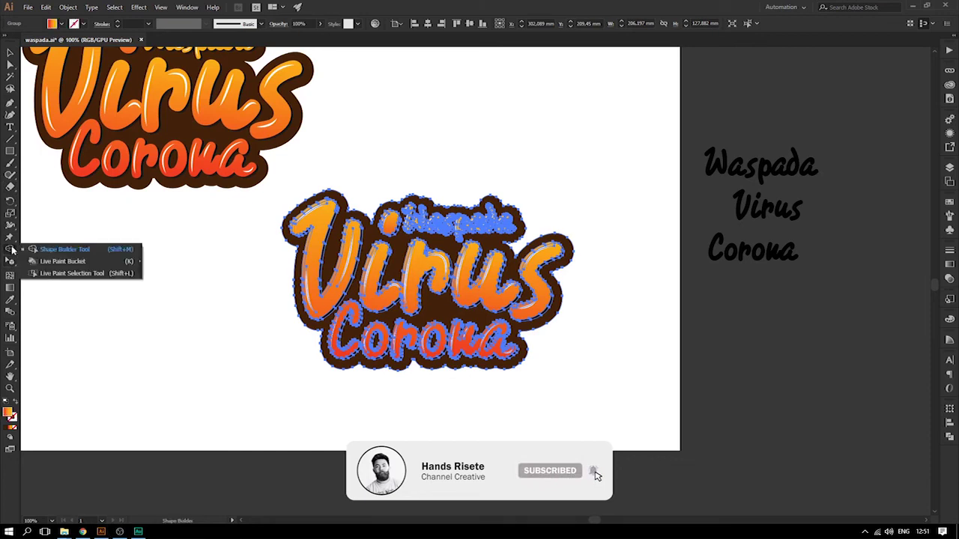
pyautogui.click(10, 225)
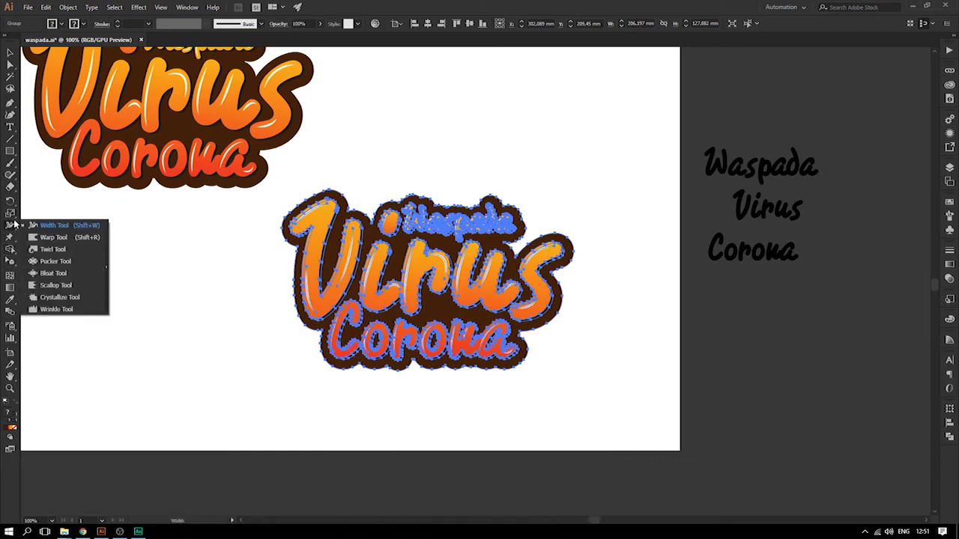
# Shear the lower lettering copy with the Shear Tool so it leans at a tilt
pyautogui.click(13, 215)
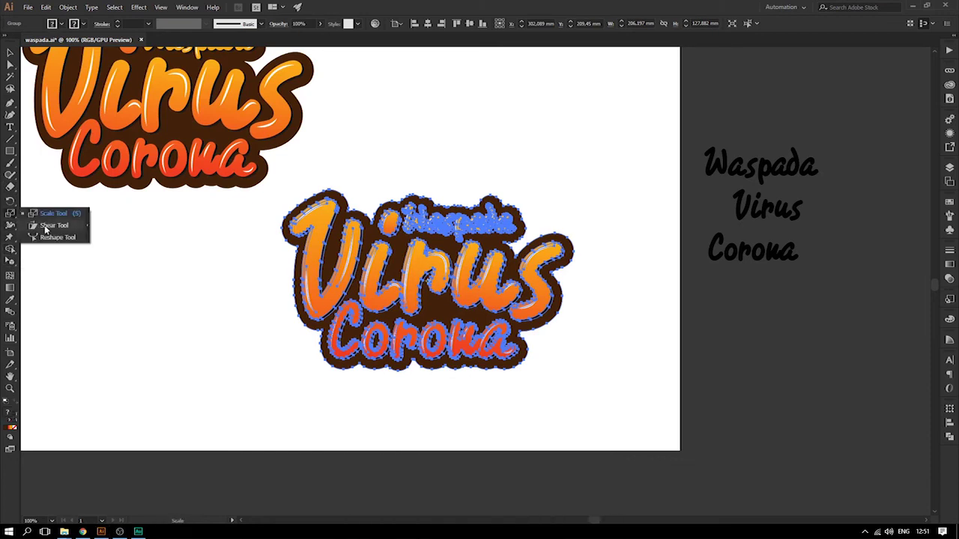
pyautogui.click(52, 225)
pyautogui.moveTo(450, 225)
pyautogui.mouseDown()
pyautogui.moveTo(448, 232)
pyautogui.moveTo(463, 226)
pyautogui.mouseUp()
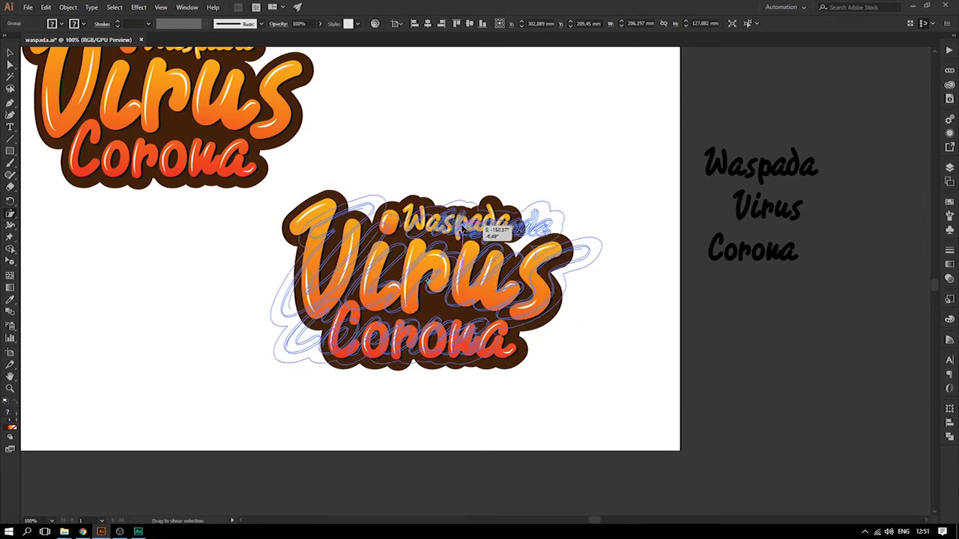
pyautogui.moveTo(463, 226)
pyautogui.mouseDown()
pyautogui.moveTo(462, 243)
pyautogui.moveTo(466, 232)
pyautogui.mouseUp()
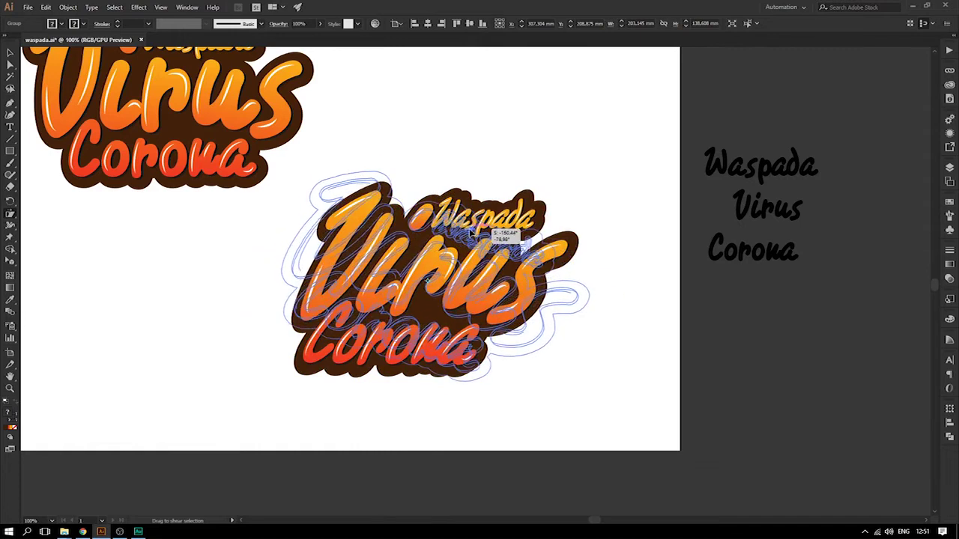
pyautogui.moveTo(466, 232); pyautogui.dragTo(536, 233)
pyautogui.moveTo(524, 296)
pyautogui.mouseDown()
pyautogui.moveTo(543, 297)
pyautogui.moveTo(487, 286)
pyautogui.moveTo(517, 305)
pyautogui.moveTo(524, 265)
pyautogui.mouseUp()
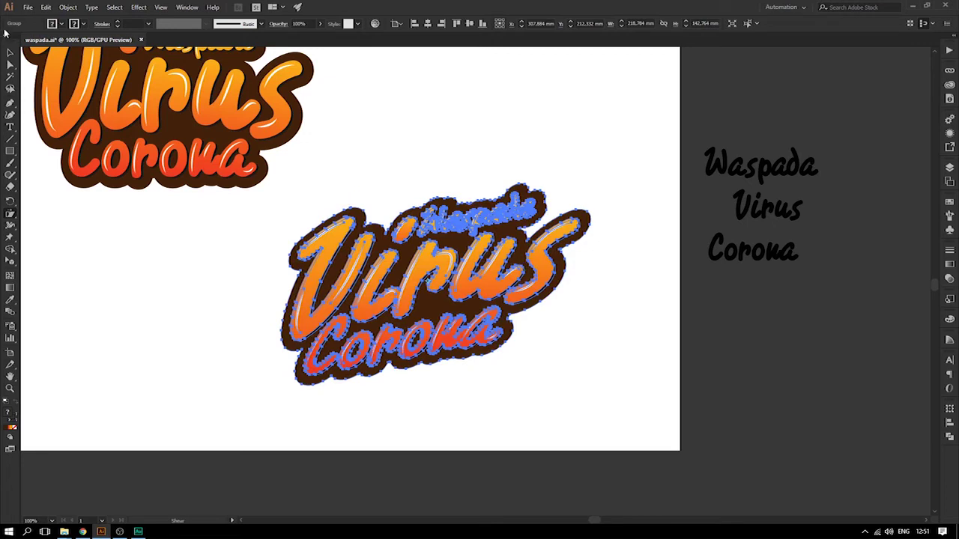
pyautogui.hotkey('ctrl', 'shift', 'a')
# Shift the lower logo left and re-shear it into a steeper upward slant
pyautogui.moveTo(516, 221); pyautogui.dragTo(611, 255)
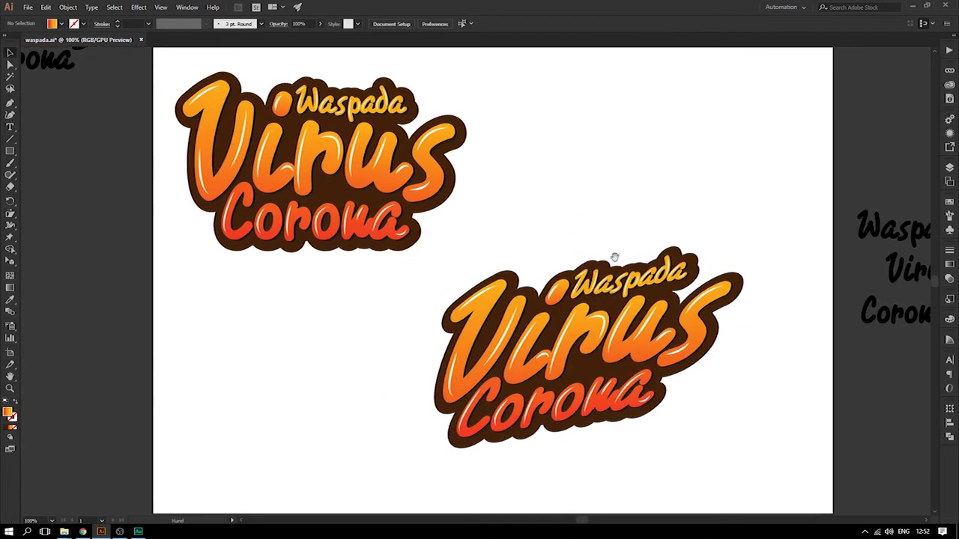
pyautogui.moveTo(607, 303); pyautogui.dragTo(573, 300)
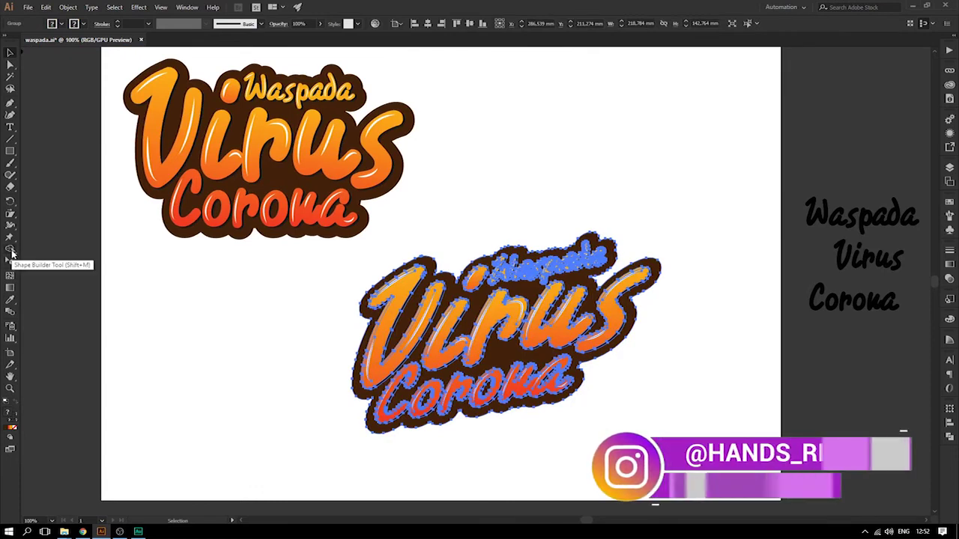
pyautogui.click(9, 215)
pyautogui.moveTo(652, 298)
pyautogui.mouseDown()
pyautogui.moveTo(638, 349)
pyautogui.moveTo(574, 355)
pyautogui.moveTo(602, 394)
pyautogui.mouseUp()
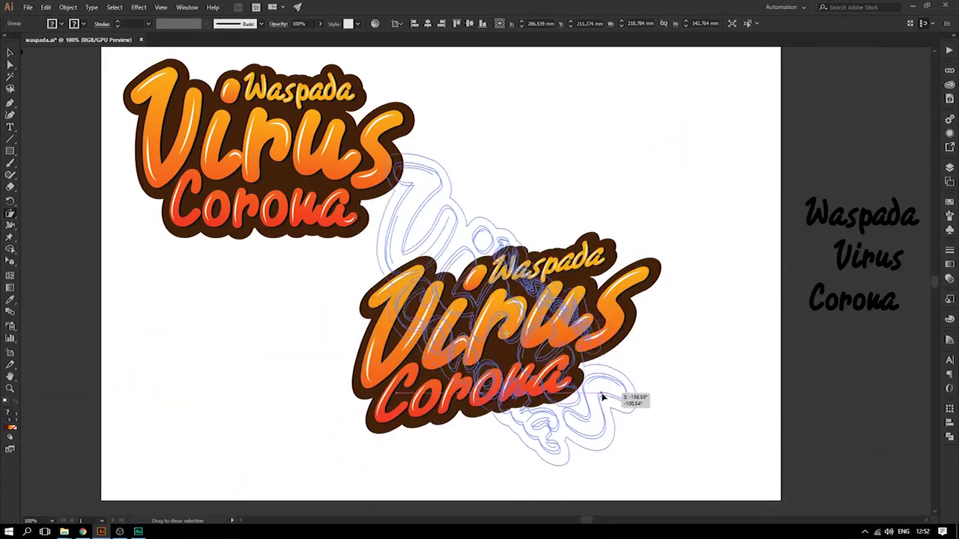
pyautogui.moveTo(602, 394)
pyautogui.mouseDown()
pyautogui.moveTo(628, 310)
pyautogui.moveTo(611, 296)
pyautogui.mouseUp()
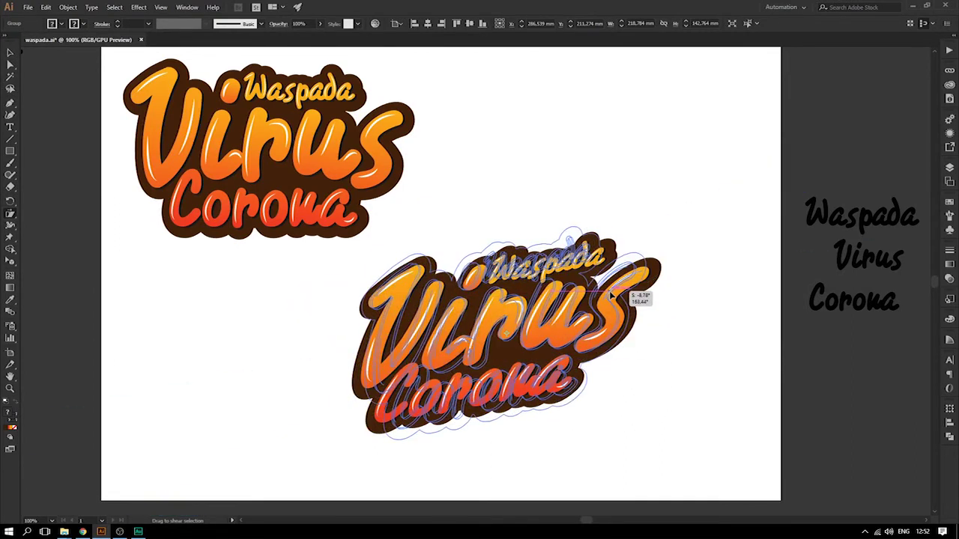
pyautogui.moveTo(611, 296); pyautogui.dragTo(600, 264)
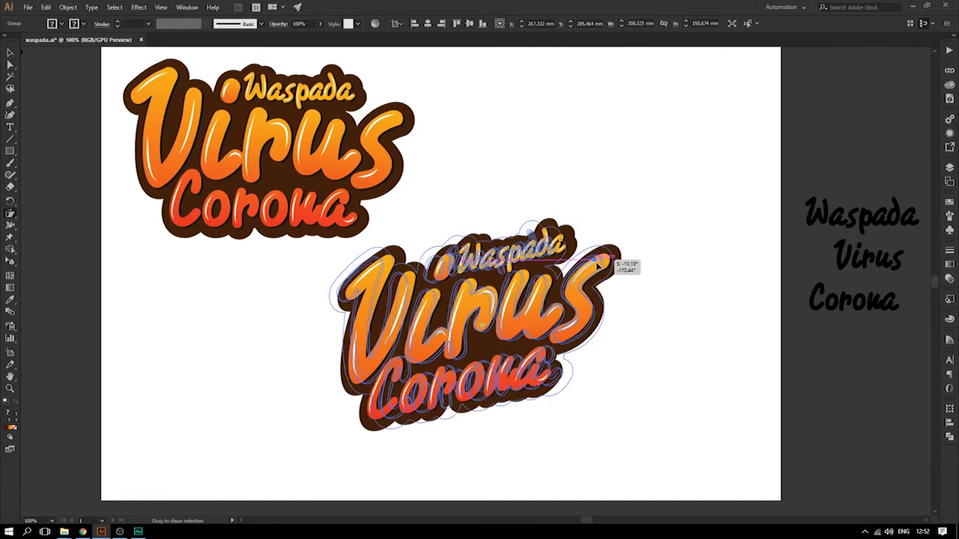
pyautogui.moveTo(599, 264)
pyautogui.mouseDown()
pyautogui.moveTo(586, 270)
pyautogui.moveTo(628, 276)
pyautogui.mouseUp()
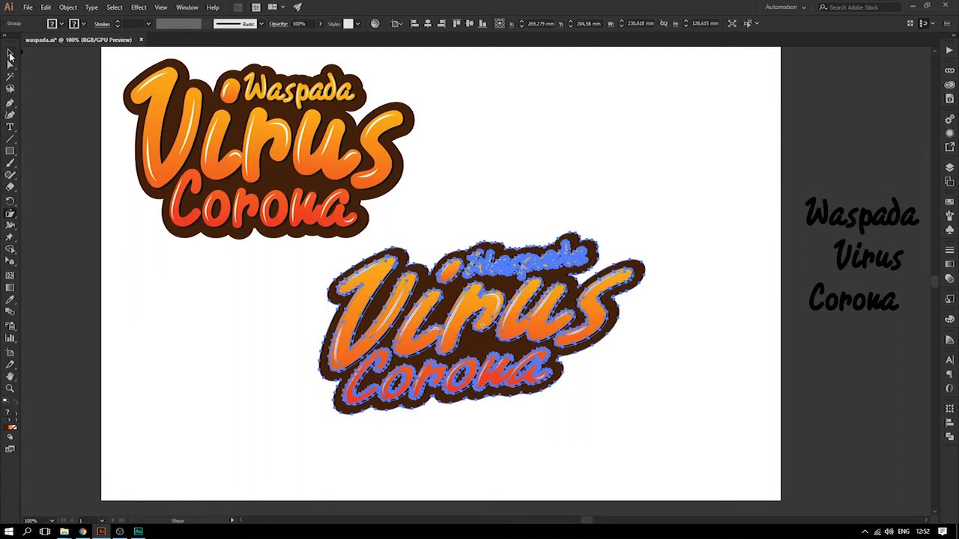
# Deselect the sheared logo and enter its group for editing
pyautogui.click(11, 54)
pyautogui.click(492, 128)
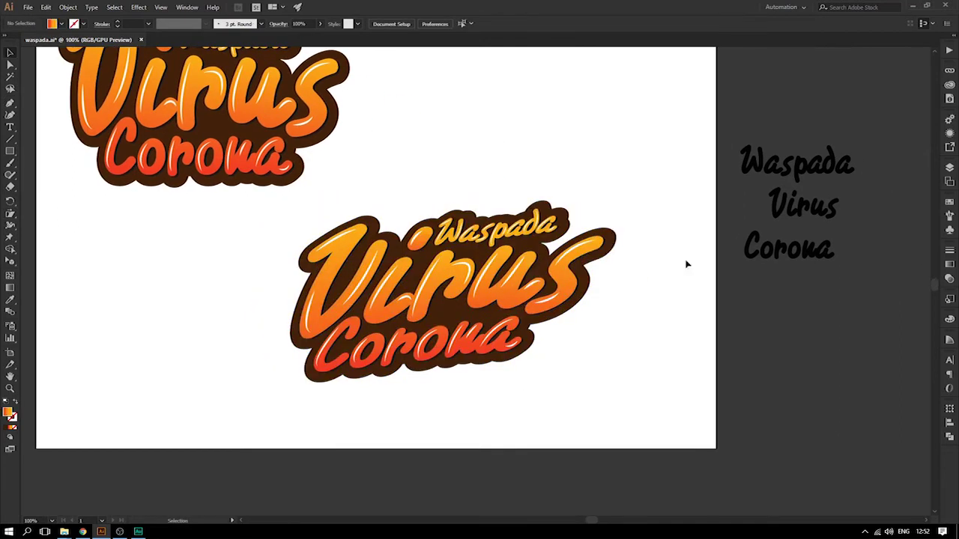
pyautogui.doubleClick(612, 245)
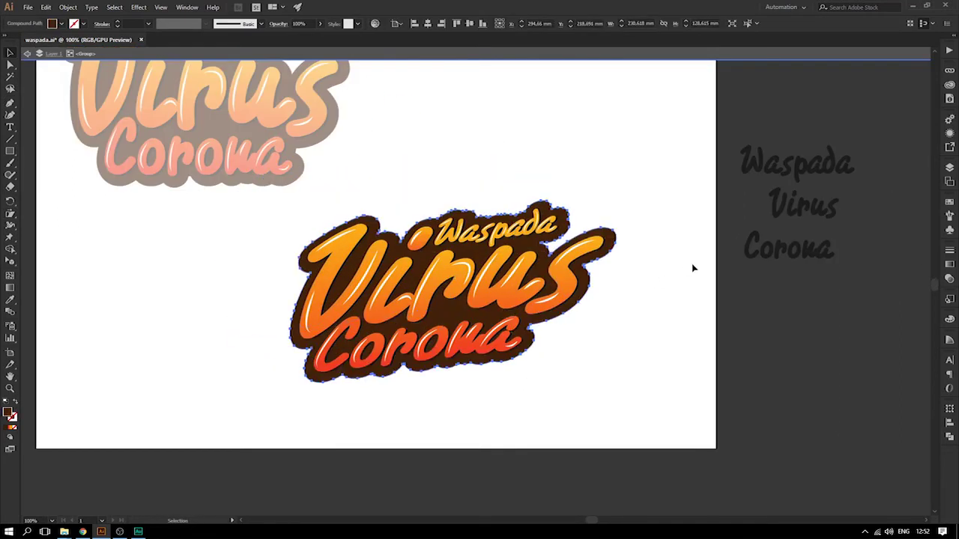
# Place a down-right copy of the brown backing and give it the orange gradient via Eyedropper
pyautogui.moveTo(611, 246); pyautogui.dragTo(631, 260)
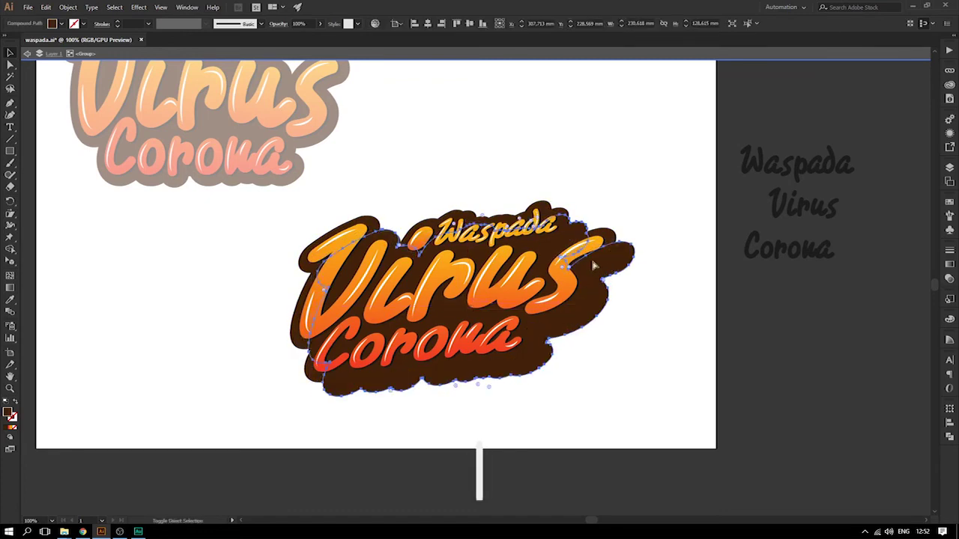
pyautogui.press('i')
pyautogui.click(436, 207)
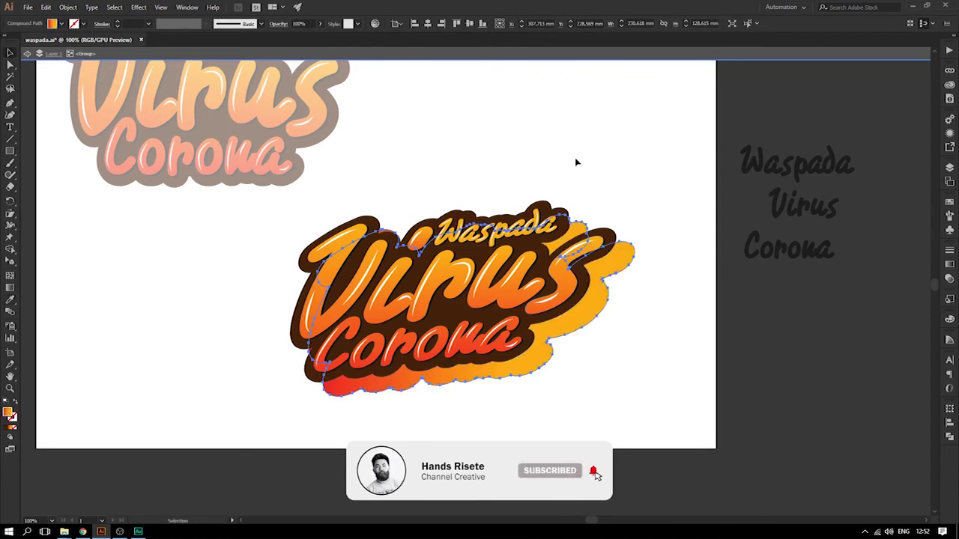
pyautogui.keyDown('shift'); pyautogui.click(582, 296); pyautogui.keyUp('shift')
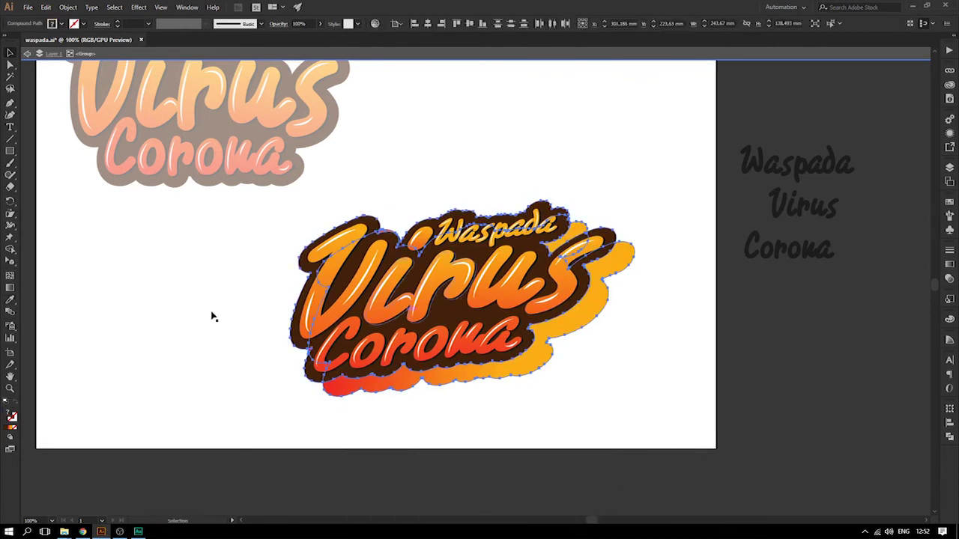
pyautogui.click(10, 301)
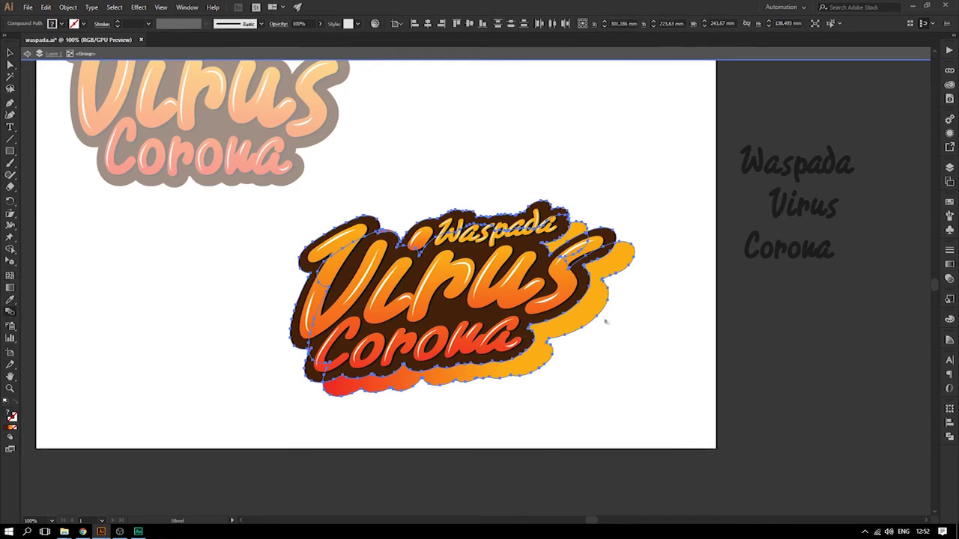
pyautogui.click(585, 292)
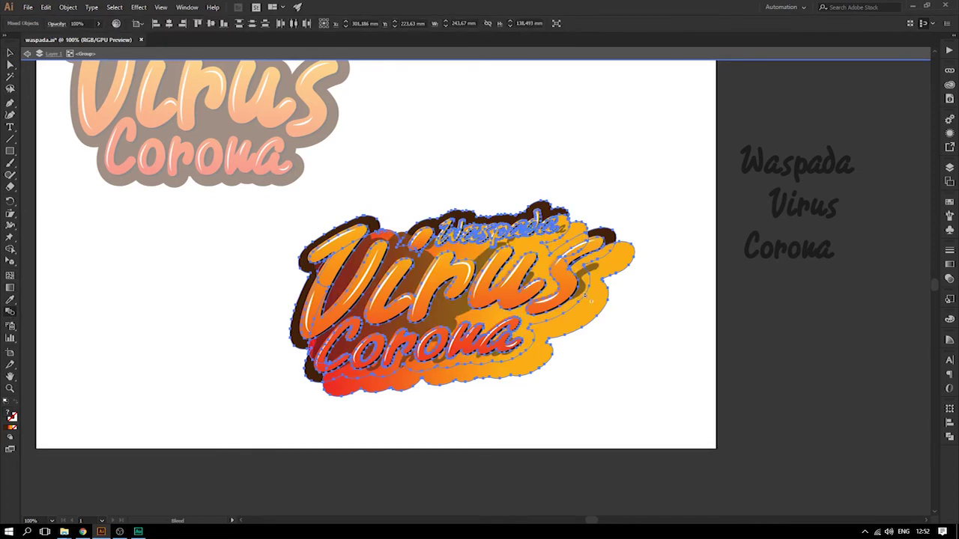
pyautogui.hotkey('ctrl', 'z')
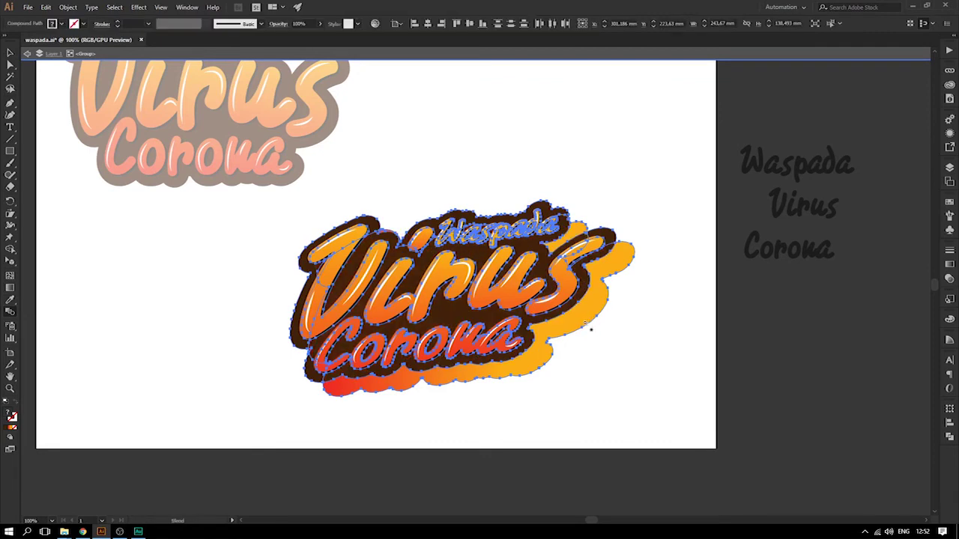
# Try blending the brown outline with the orange backing, then undo the blend
pyautogui.click(584, 171)
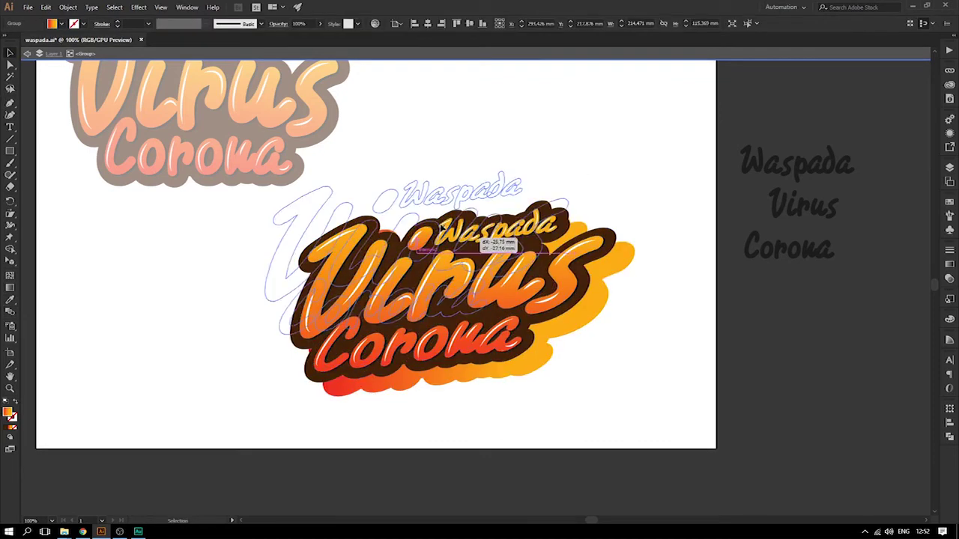
pyautogui.click(521, 281)
pyautogui.click(13, 313)
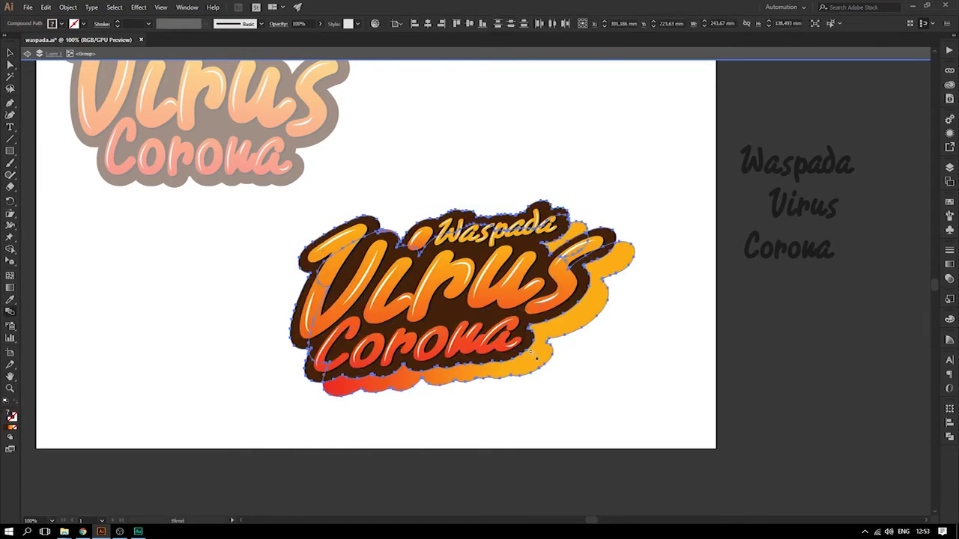
pyautogui.click(583, 329)
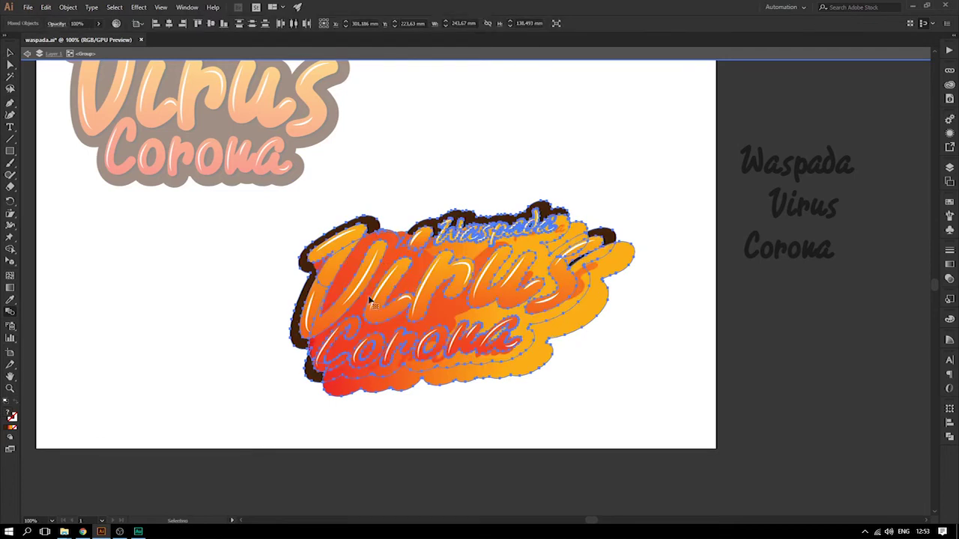
pyautogui.hotkey('ctrl', 'z')
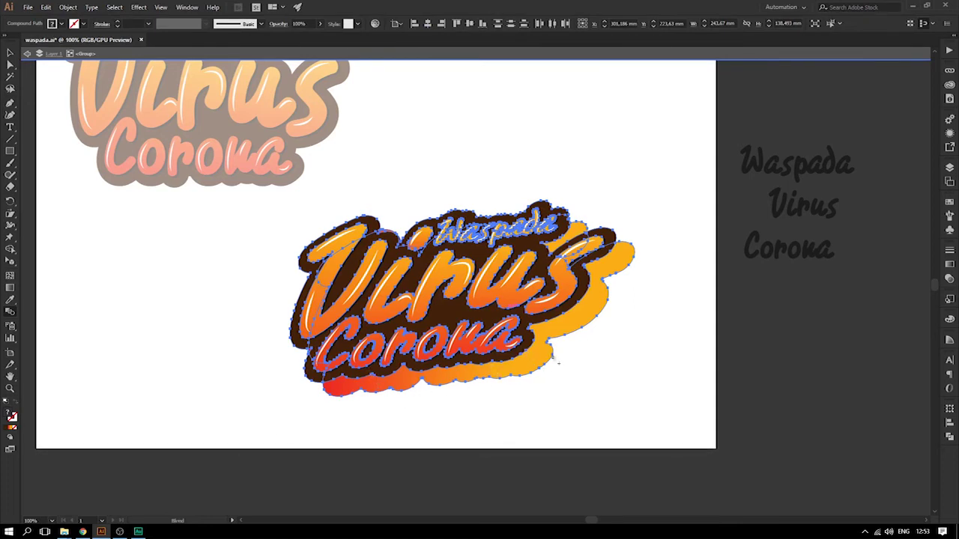
pyautogui.hotkey('ctrl', 'z')
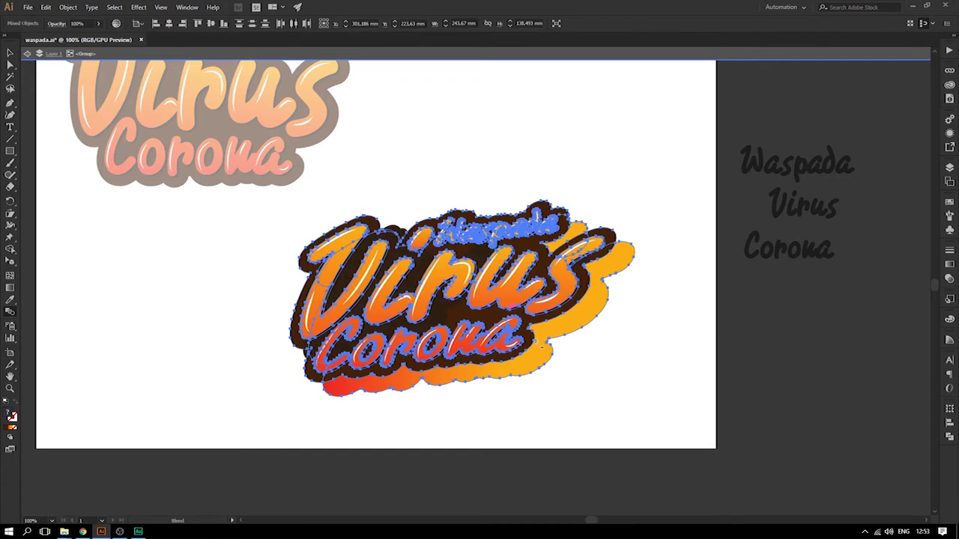
pyautogui.hotkey('ctrl', '8')
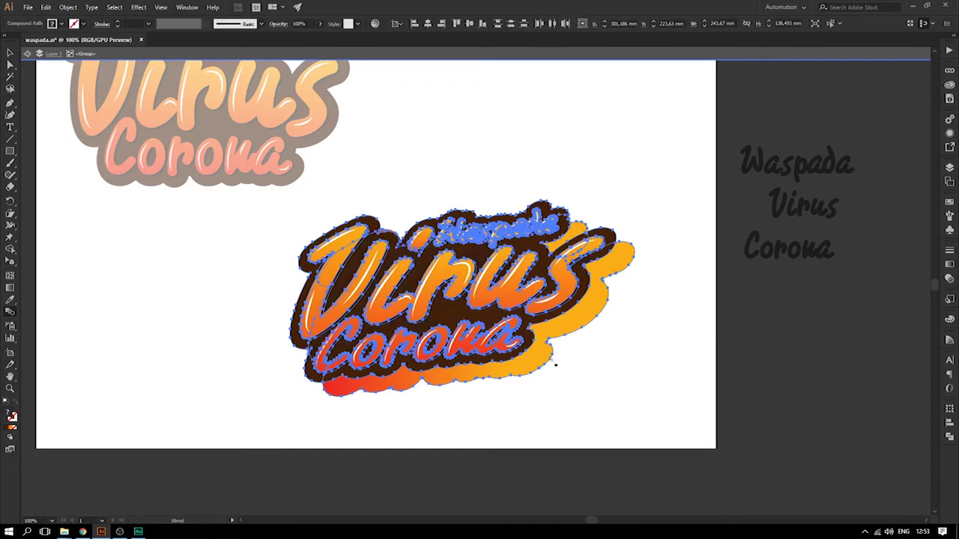
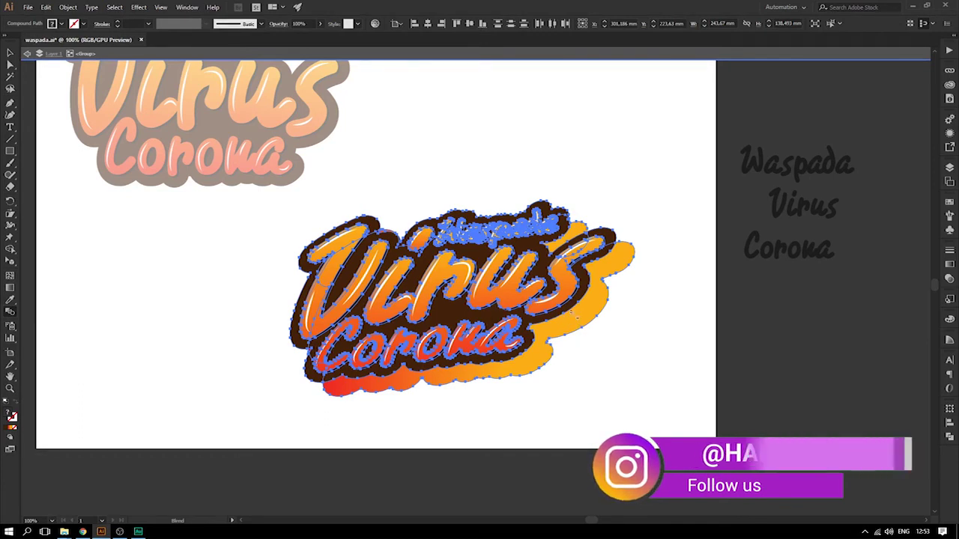
# Select the shadow shapes left of the logo, make a trial blend, then undo it
pyautogui.rightClick(584, 313)
pyautogui.click(565, 315)
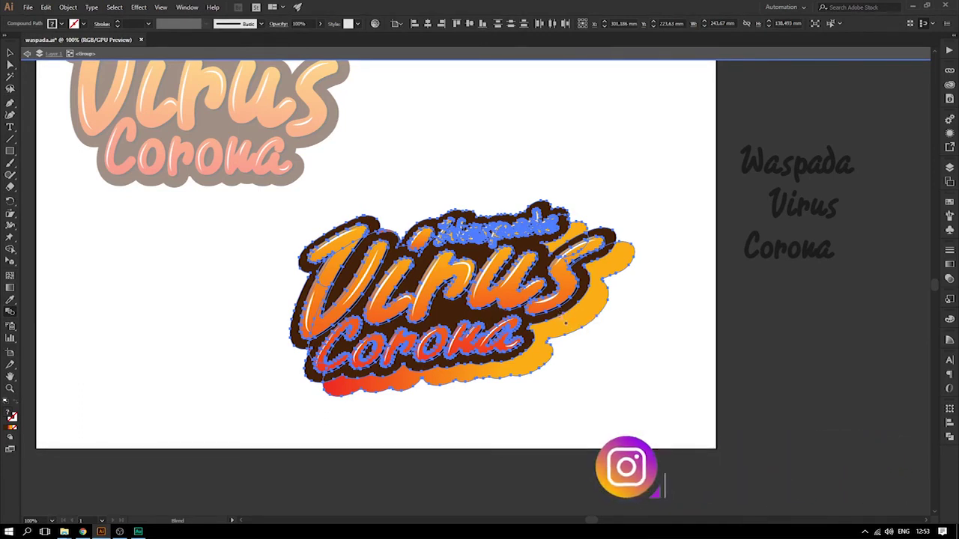
pyautogui.click(155, 155)
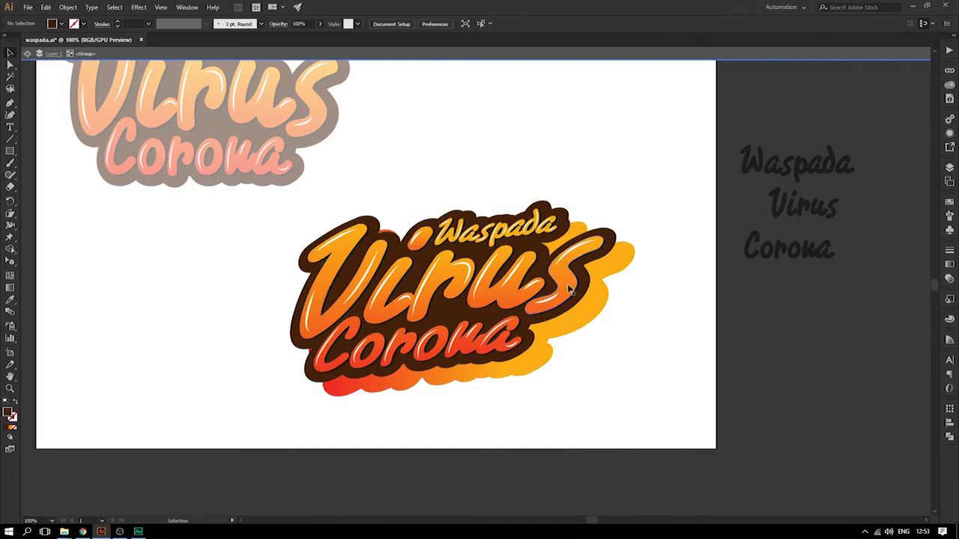
pyautogui.click(590, 271)
pyautogui.moveTo(503, 333)
pyautogui.mouseDown()
pyautogui.moveTo(572, 307)
pyautogui.moveTo(199, 337)
pyautogui.moveTo(266, 293)
pyautogui.mouseUp()
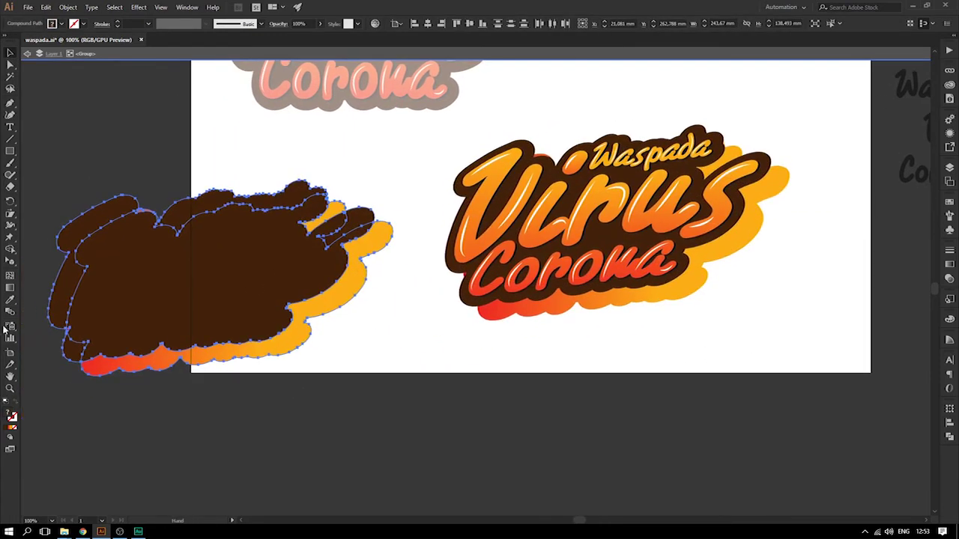
pyautogui.click(360, 302)
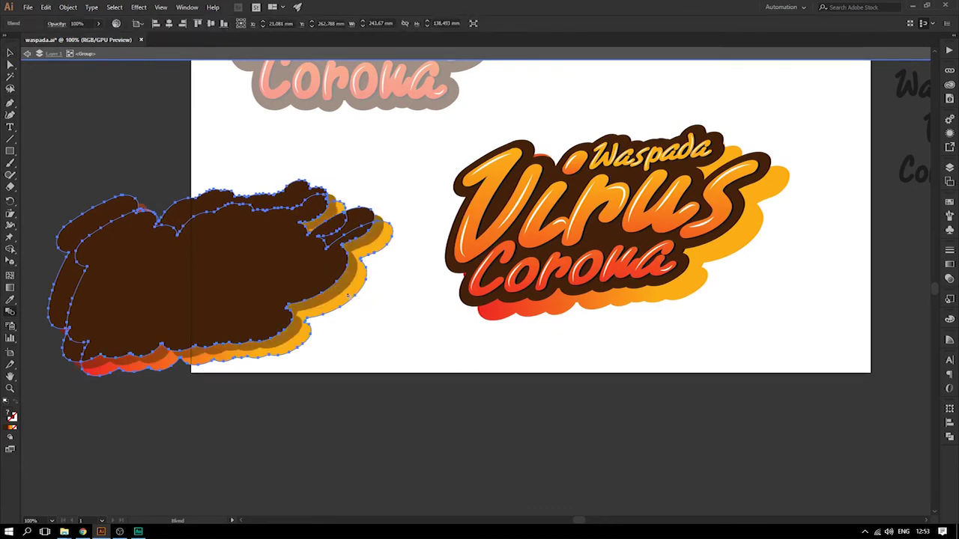
pyautogui.hotkey('ctrl', 'z')
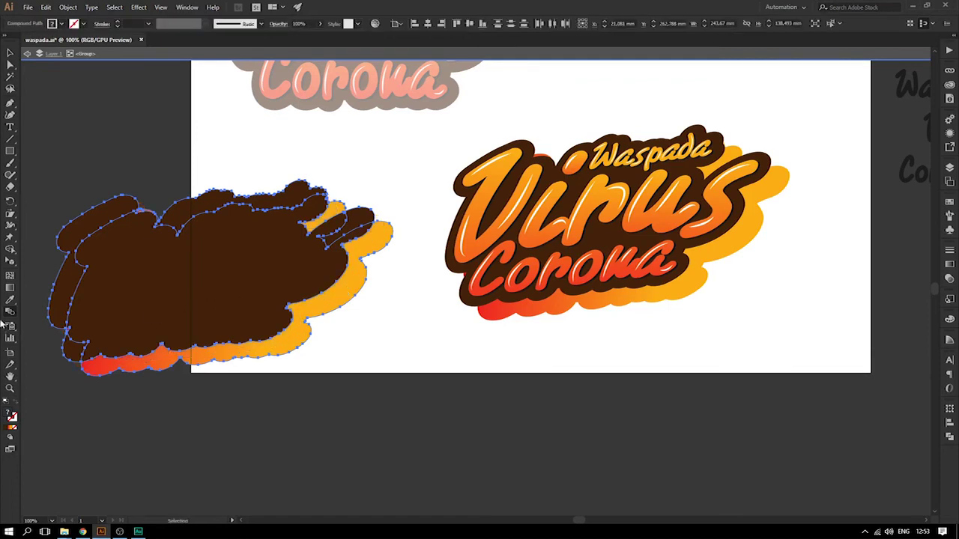
# Set Blend Options to 20 Specified Steps and blend the brown shape into the yellow shape
pyautogui.doubleClick(9, 313)
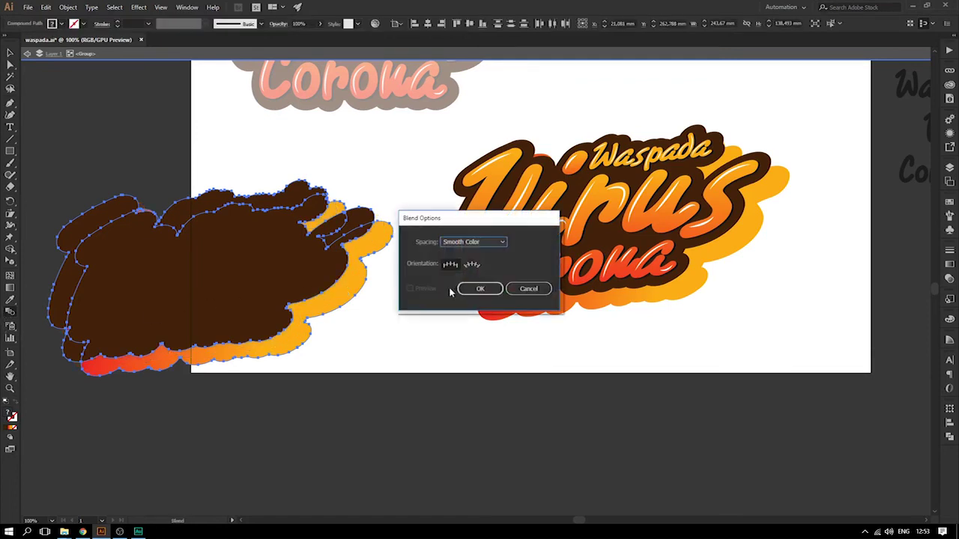
pyautogui.click(486, 243)
pyautogui.click(485, 264)
pyautogui.write('20')
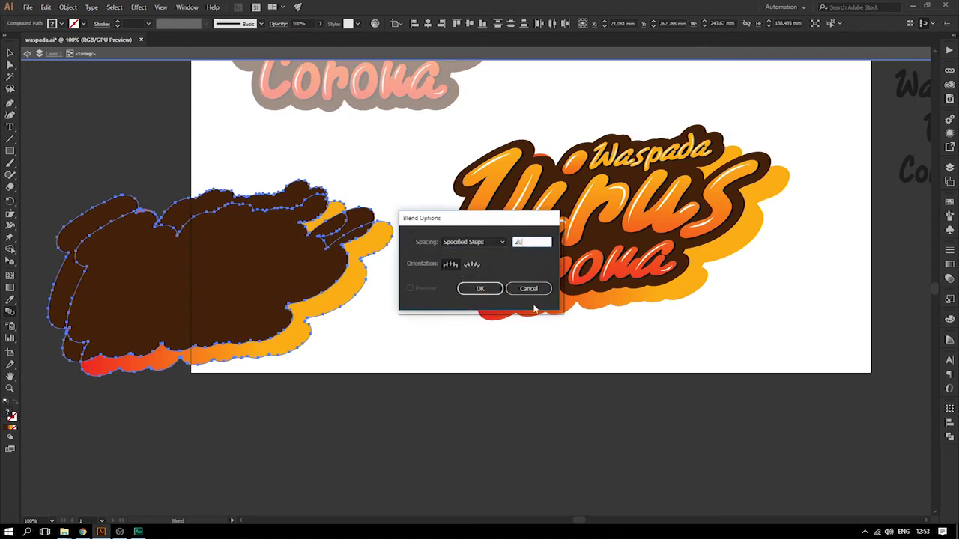
pyautogui.press('Return')
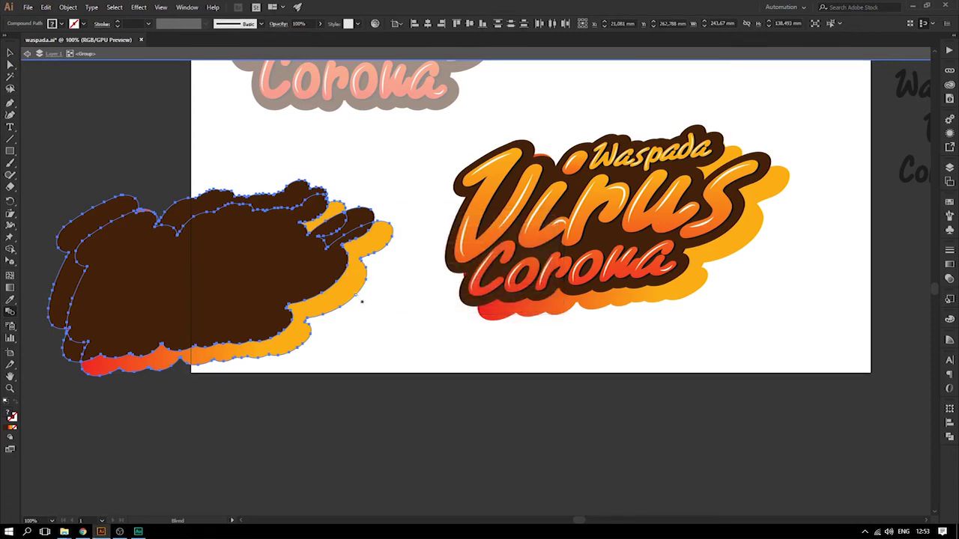
pyautogui.click(356, 296)
pyautogui.click(326, 268)
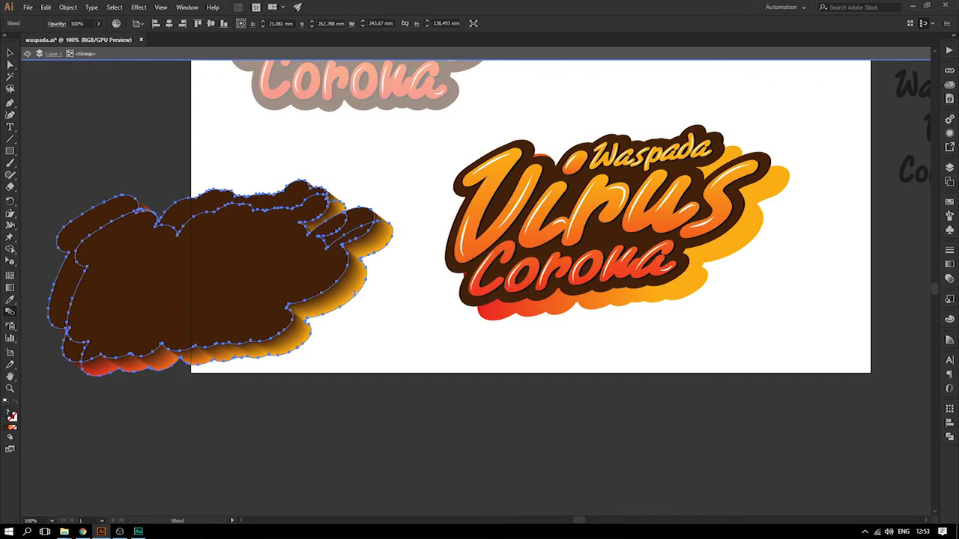
pyautogui.click(717, 262)
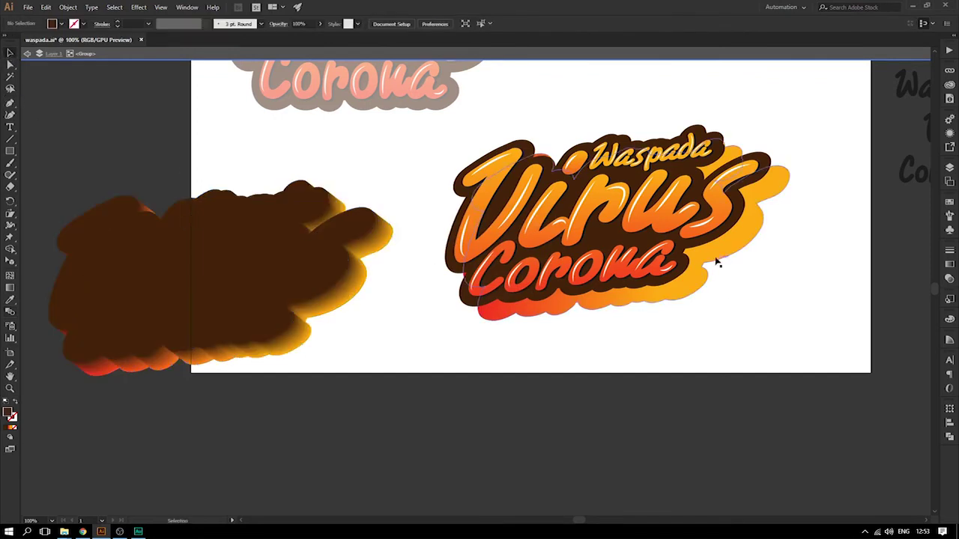
# Blend the logo layers, then offset a copy down-left and send it behind the logo
pyautogui.click(11, 324)
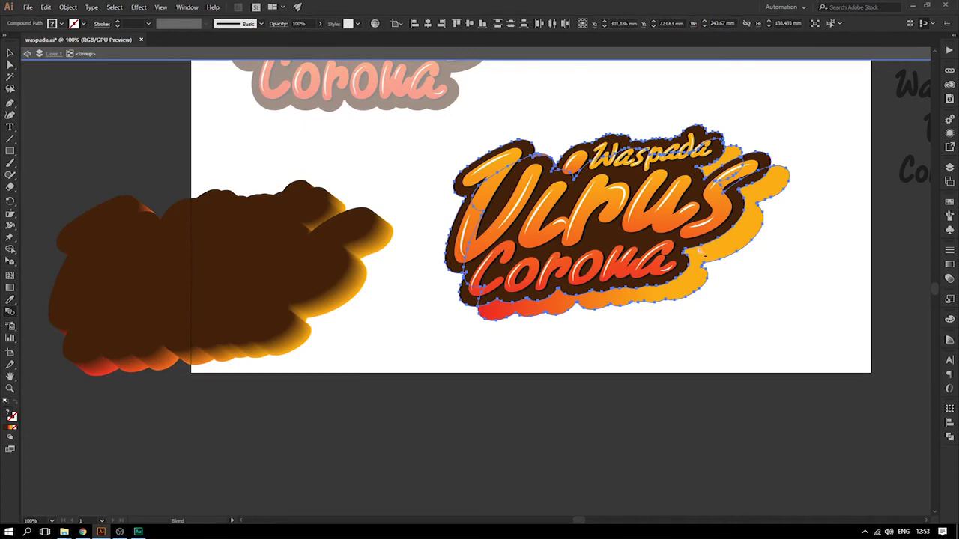
pyautogui.click(704, 255)
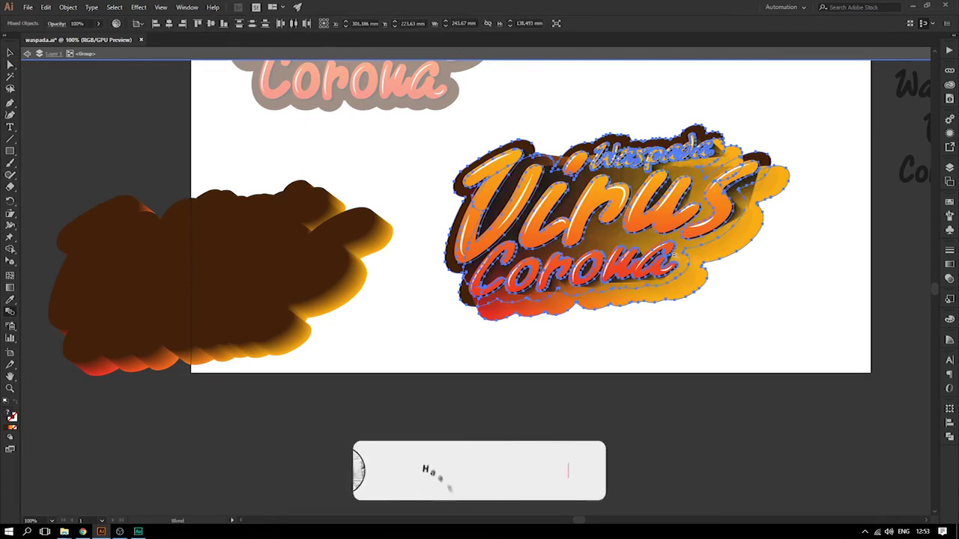
pyautogui.press('v')
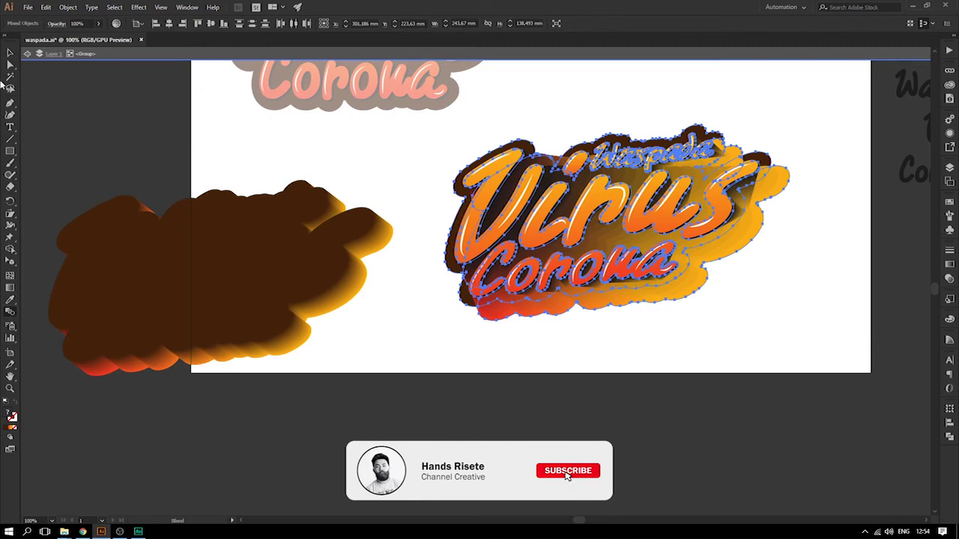
pyautogui.click(726, 257)
pyautogui.moveTo(725, 257); pyautogui.dragTo(684, 329)
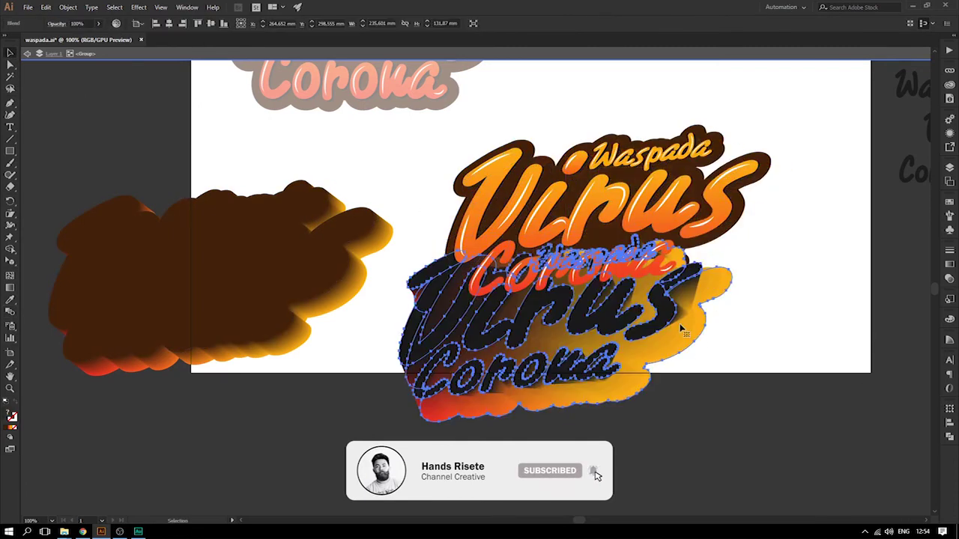
pyautogui.press('a')
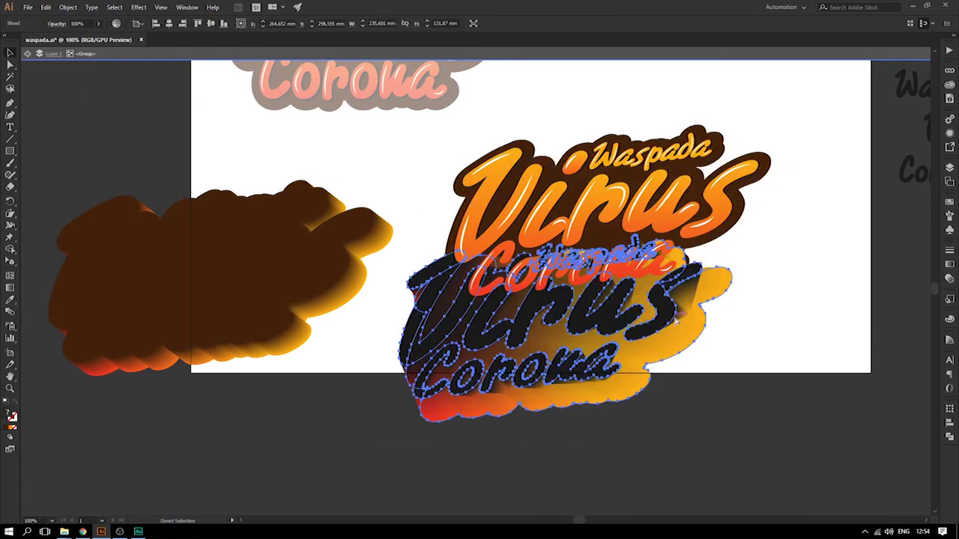
pyautogui.hotkey('ctrl', 'b')
# Blend the logo outline into its yellow shadow and select the leftover brown shape
pyautogui.click(712, 321)
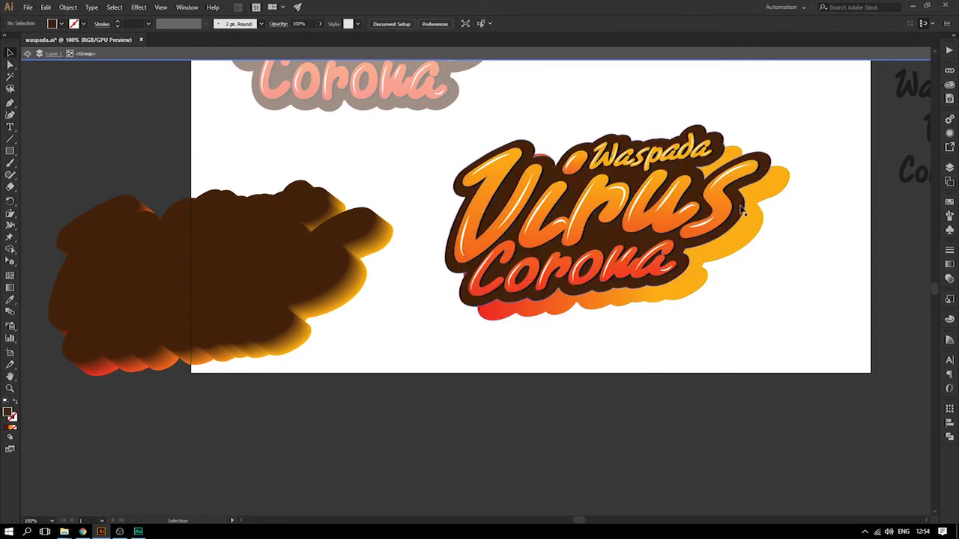
pyautogui.click(767, 201)
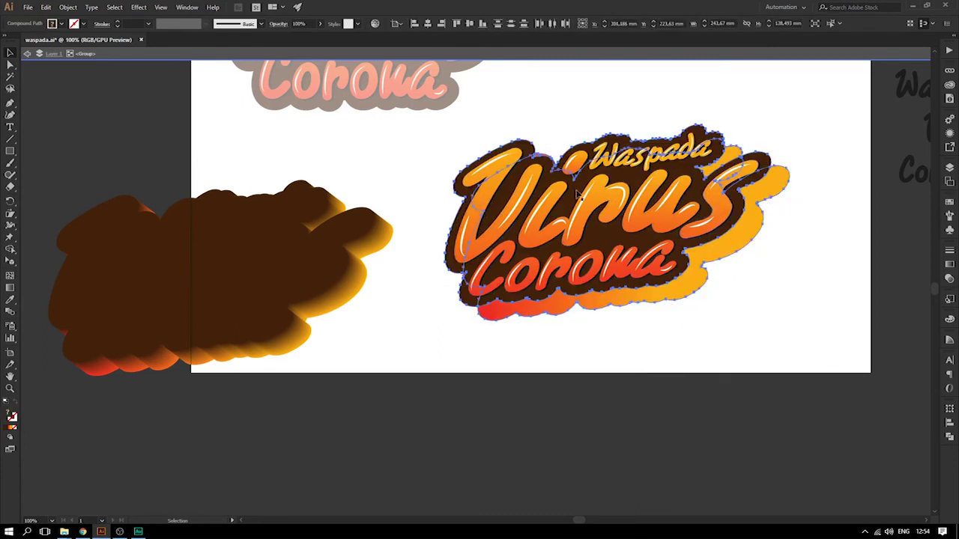
pyautogui.click(12, 311)
pyautogui.click(739, 232)
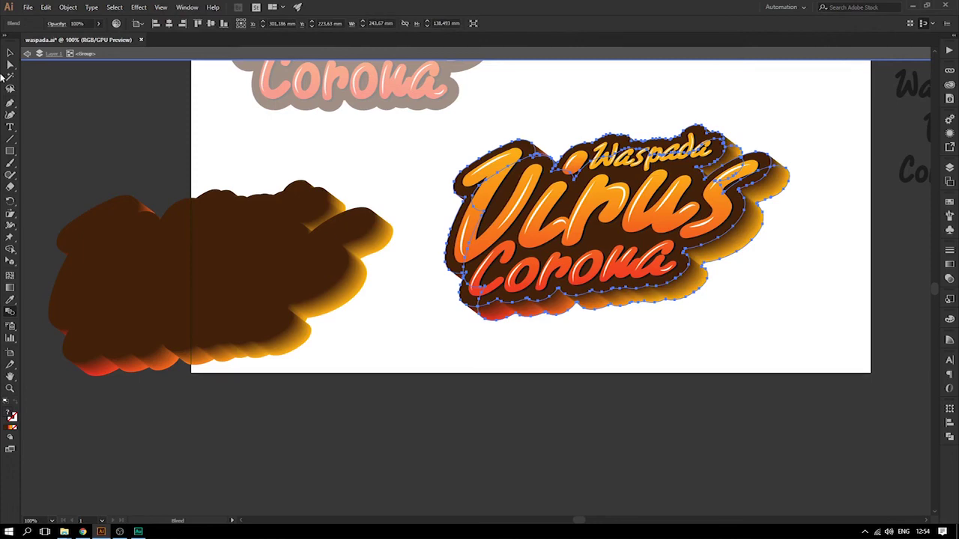
pyautogui.click(10, 54)
pyautogui.click(272, 240)
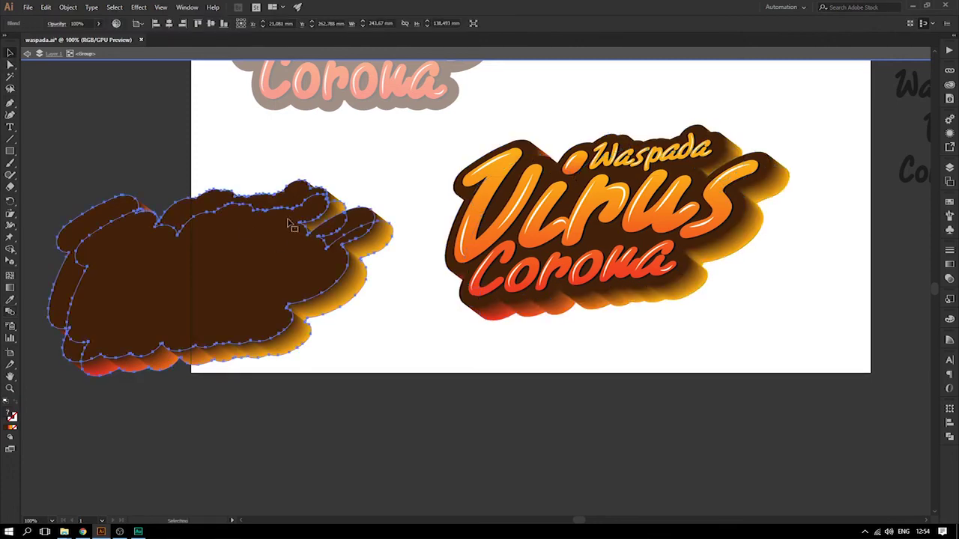
# Delete the leftover brown shadow shape and select the blended logo
pyautogui.press('Delete')
pyautogui.scroll(2, 646, 321)
pyautogui.scroll(2, 646, 320)
pyautogui.hscroll(5, 550, 337)
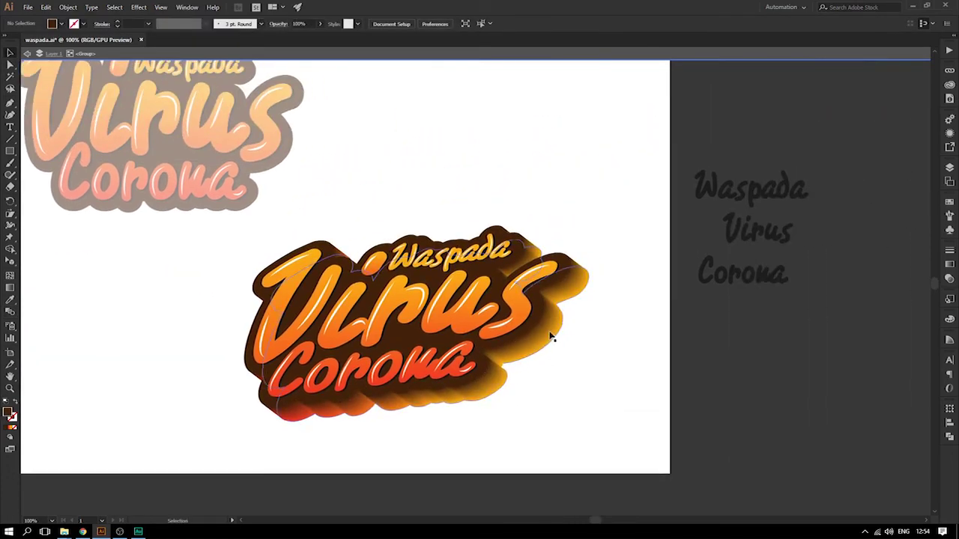
pyautogui.click(638, 306)
pyautogui.click(612, 307)
pyautogui.hscroll(-3, 640, 347)
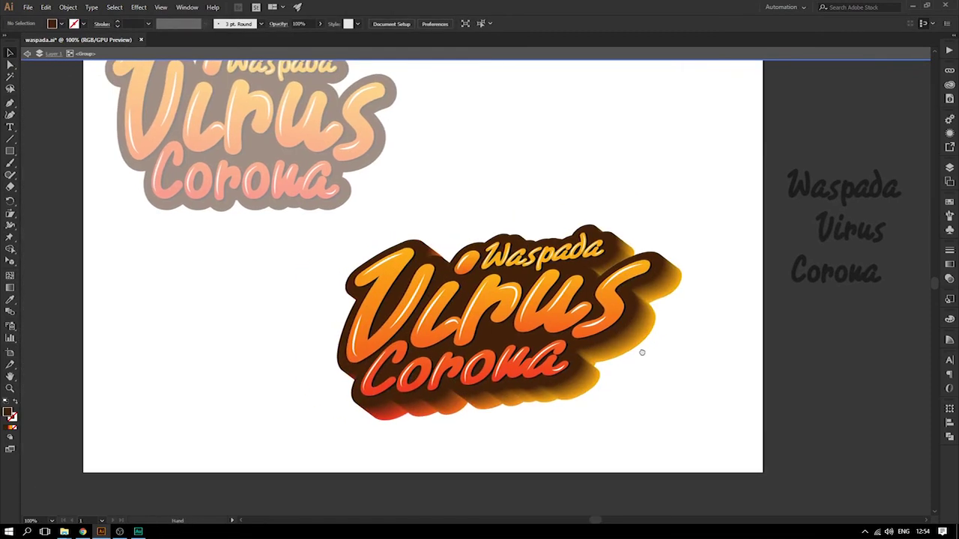
pyautogui.click(643, 346)
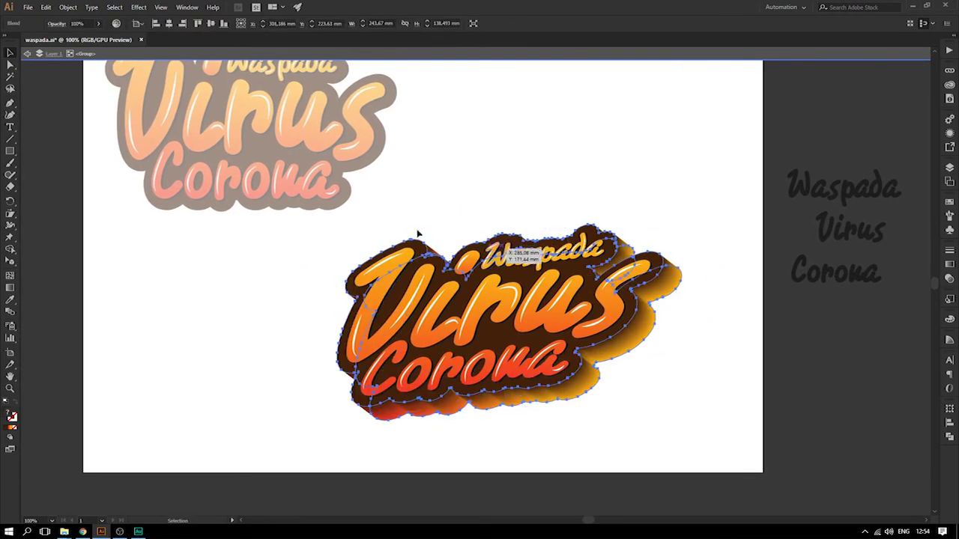
# Apply Object > Expand Appearance to the blended logo, undoing two trial moves
pyautogui.click(78, 8)
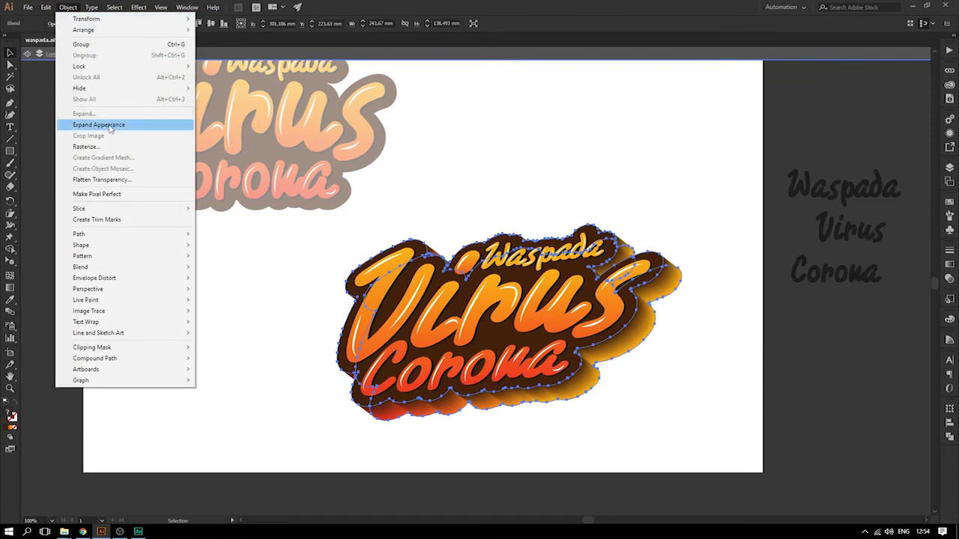
pyautogui.click(99, 124)
pyautogui.moveTo(669, 290)
pyautogui.mouseDown()
pyautogui.moveTo(707, 224)
pyautogui.moveTo(700, 229)
pyautogui.mouseUp()
pyautogui.hotkey('ctrl', 'z')
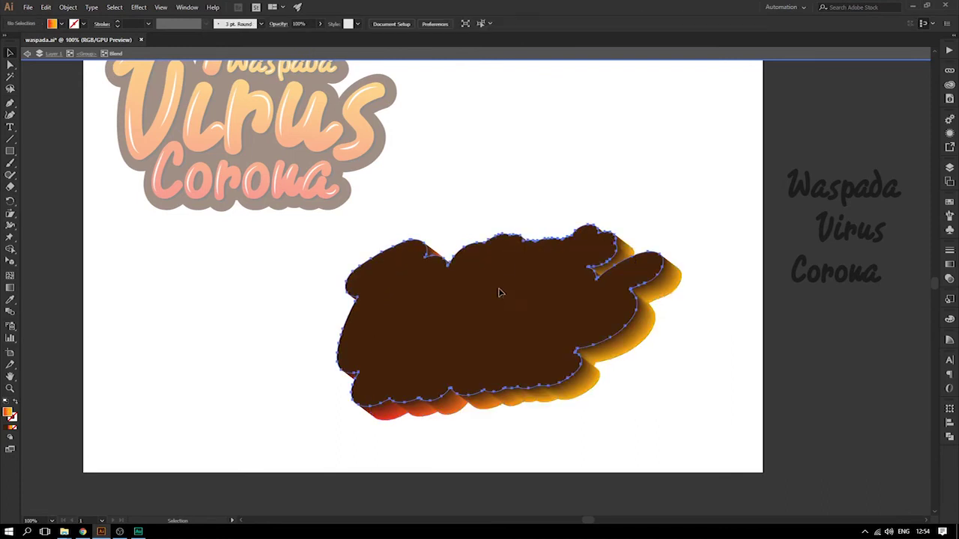
pyautogui.moveTo(502, 308); pyautogui.dragTo(213, 279)
pyautogui.hotkey('ctrl', 'z')
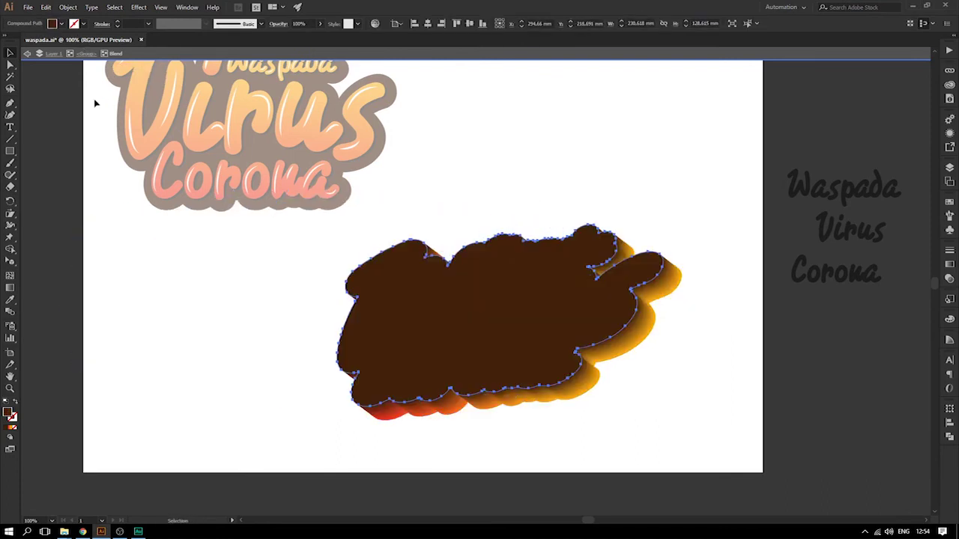
# Expand the blend with Object > Expand, then inspect a lower extrusion piece and undo
pyautogui.click(55, 7)
pyautogui.moveTo(67, 7)
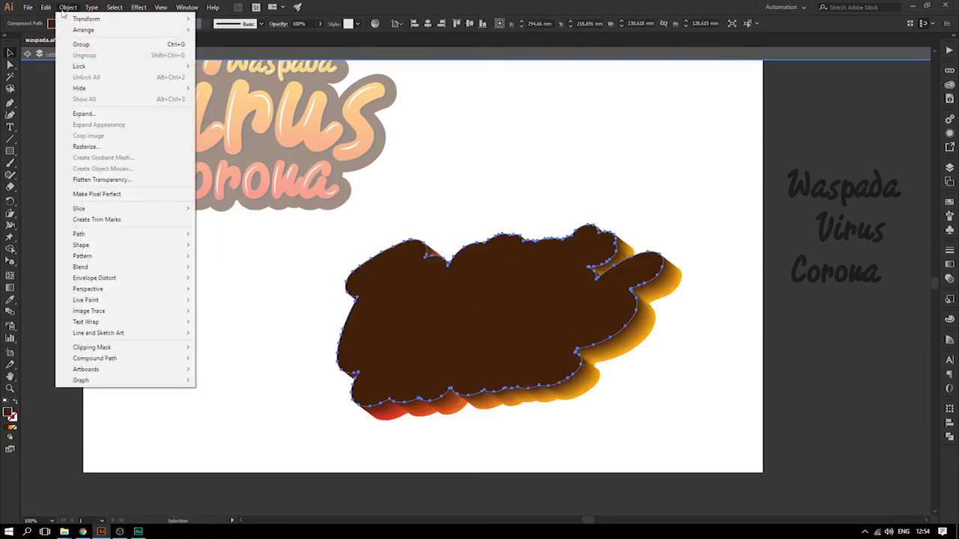
pyautogui.click(90, 113)
pyautogui.click(455, 323)
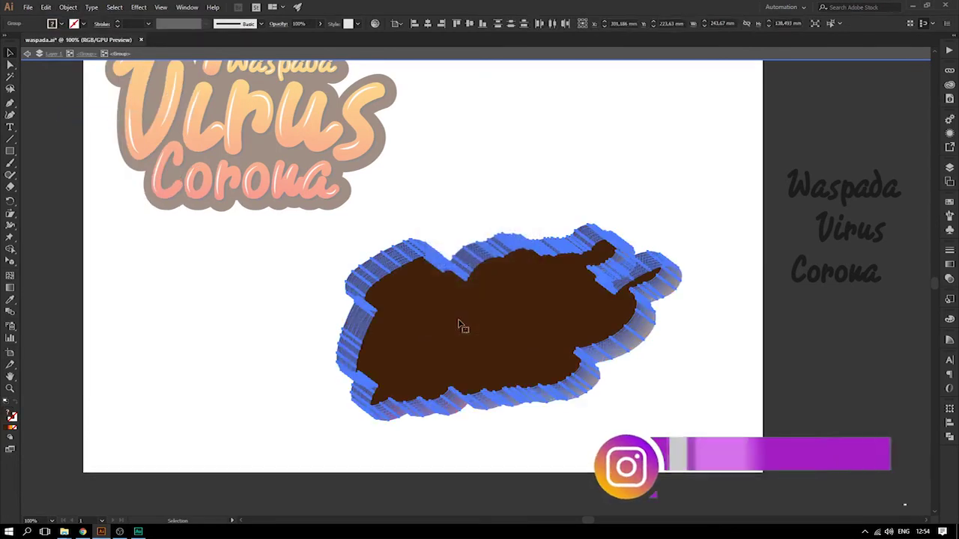
pyautogui.click(534, 219)
pyautogui.press('a')
pyautogui.moveTo(652, 336); pyautogui.dragTo(673, 381)
pyautogui.hotkey('ctrl', 'z')
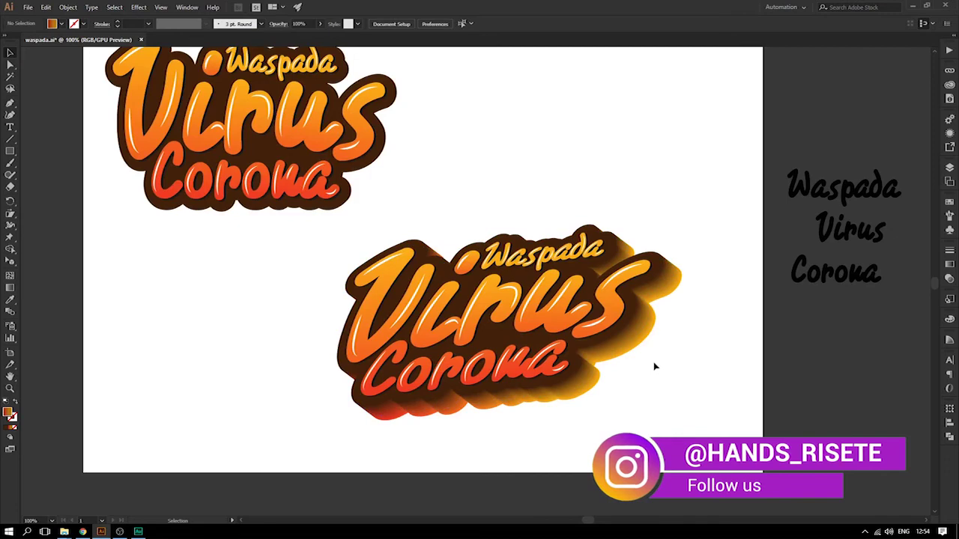
# Isolate the lower lettering group and pick a new fill for its extruded shadow
pyautogui.click(642, 337)
pyautogui.click(670, 347)
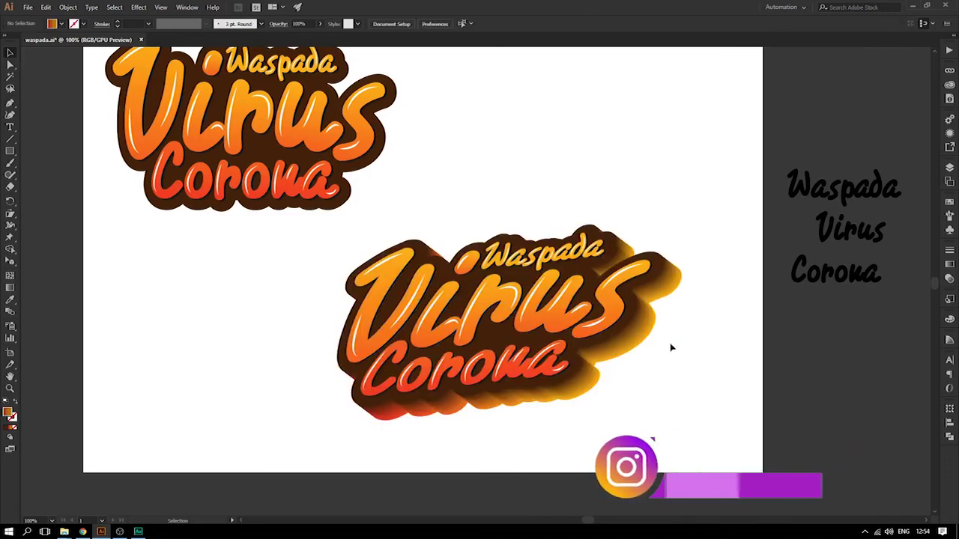
pyautogui.doubleClick(644, 339)
pyautogui.moveTo(645, 339); pyautogui.dragTo(678, 367)
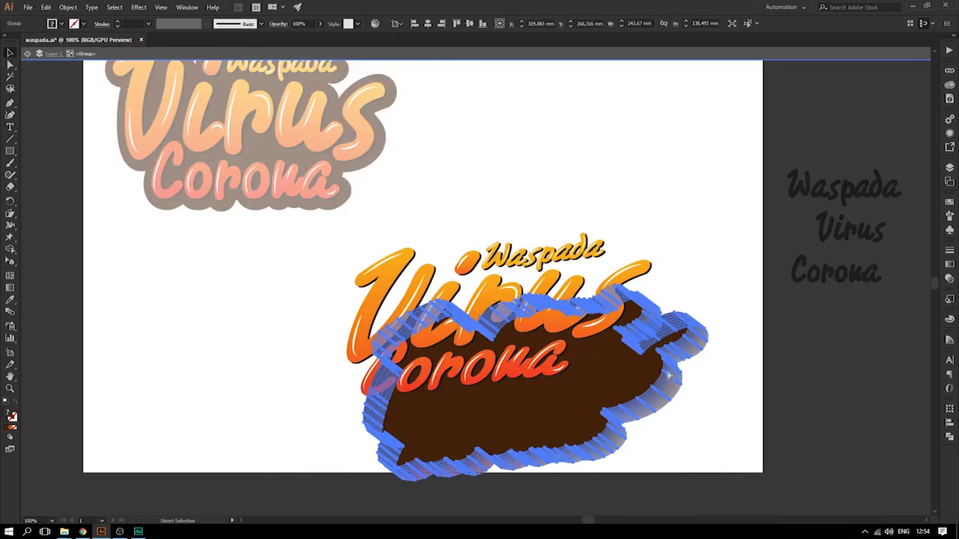
pyautogui.hotkey('ctrl', 'z')
pyautogui.hotkey('ctrl', 'z')
pyautogui.hotkey('ctrl', 'z')
pyautogui.hotkey('ctrl', 'z')
pyautogui.hotkey('ctrl', 'z')
pyautogui.click(577, 323)
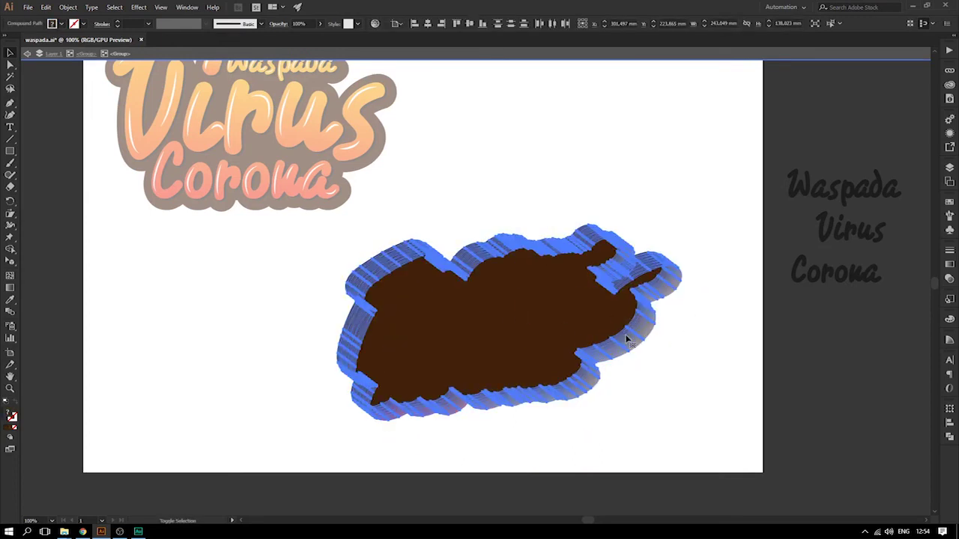
pyautogui.click(60, 23)
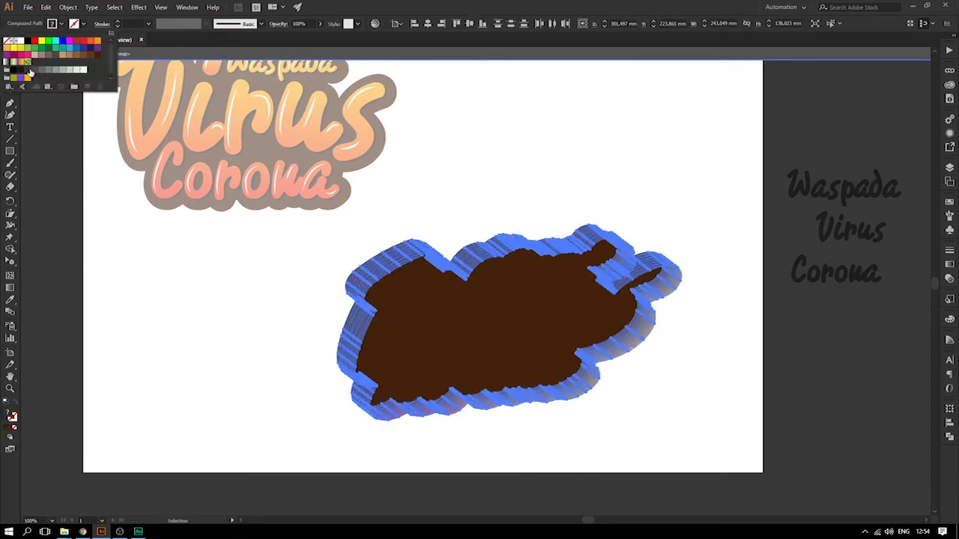
pyautogui.press('Escape')
pyautogui.doubleClick(594, 160)
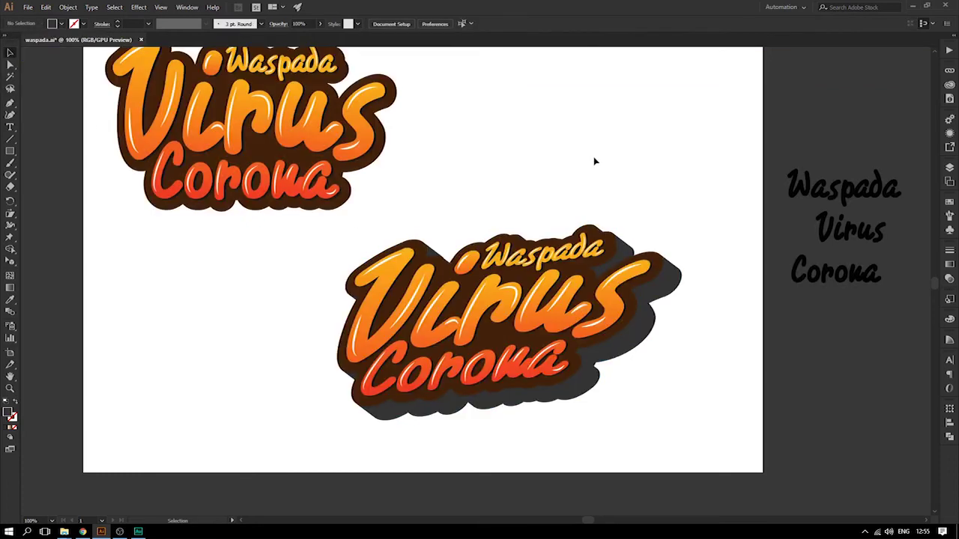
# Re-enter and exit the lower lettering group, reselecting its parts
pyautogui.doubleClick(644, 323)
pyautogui.click(644, 324)
pyautogui.doubleClick(672, 319)
pyautogui.click(653, 327)
pyautogui.click(684, 330)
pyautogui.doubleClick(643, 322)
pyautogui.moveTo(643, 321); pyautogui.dragTo(682, 362)
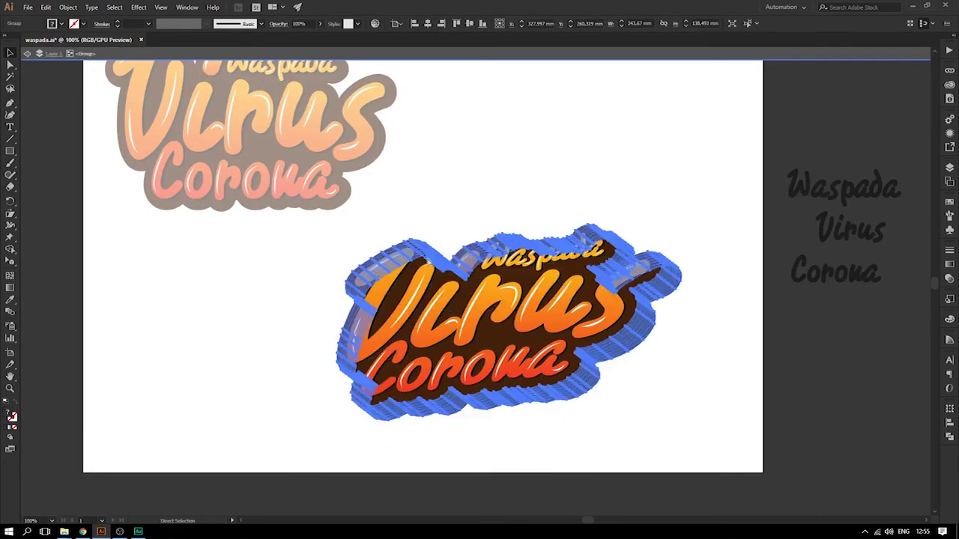
# Isolate the extruded shadow shape, fill it black, and exit group editing
pyautogui.doubleClick(643, 335)
pyautogui.click(594, 299)
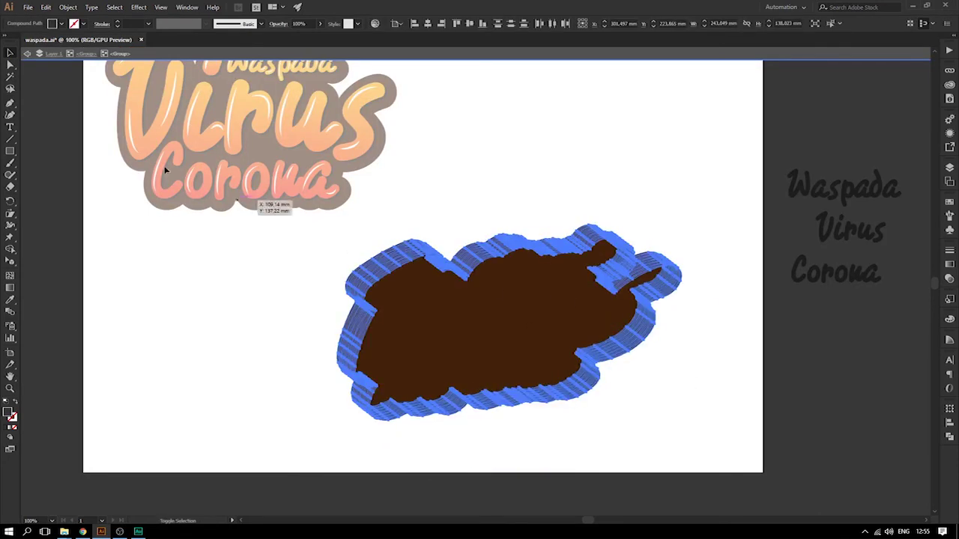
pyautogui.click(60, 25)
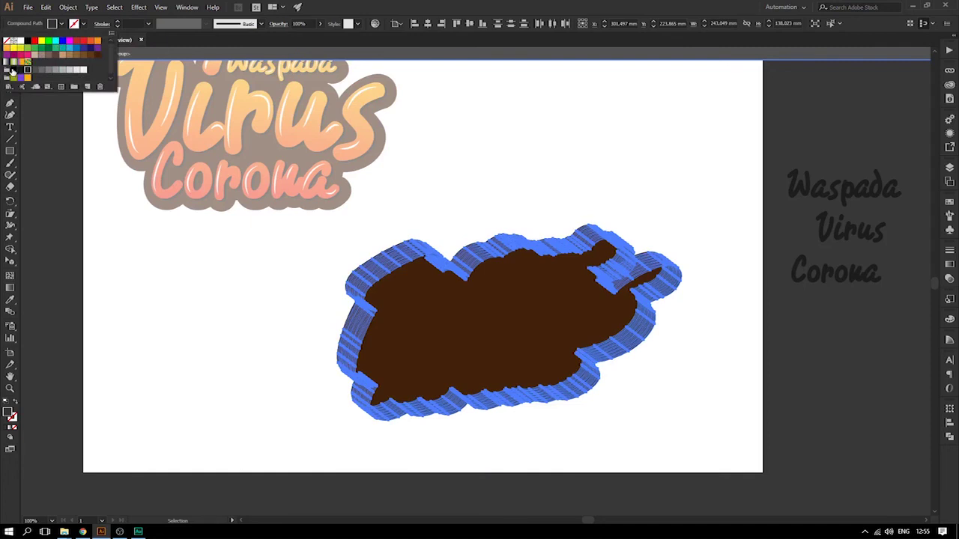
pyautogui.doubleClick(492, 182)
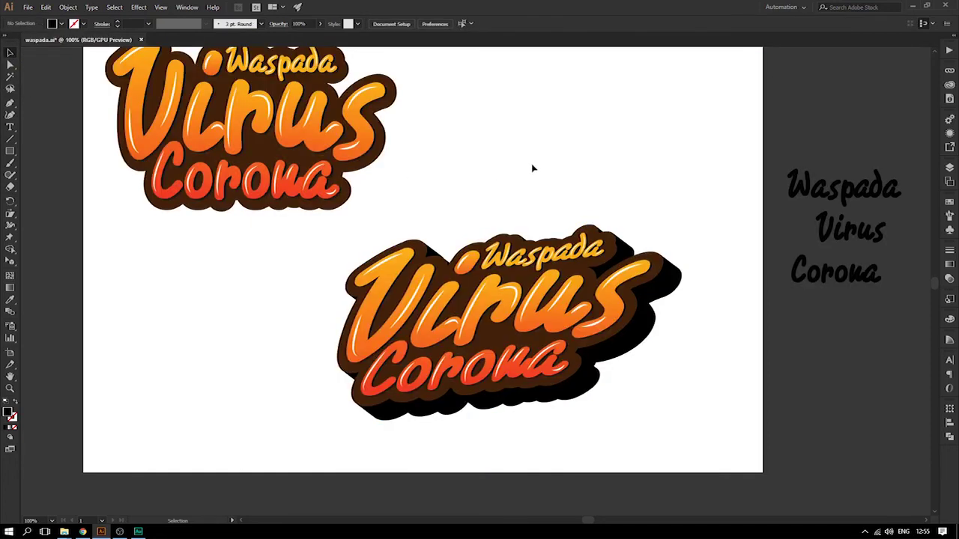
pyautogui.hotkey('ctrl', '-')
pyautogui.hotkey('ctrl', '-')
# Zoom in on the lower extruded lettering and select it
pyautogui.moveTo(532, 305); pyautogui.dragTo(551, 365)
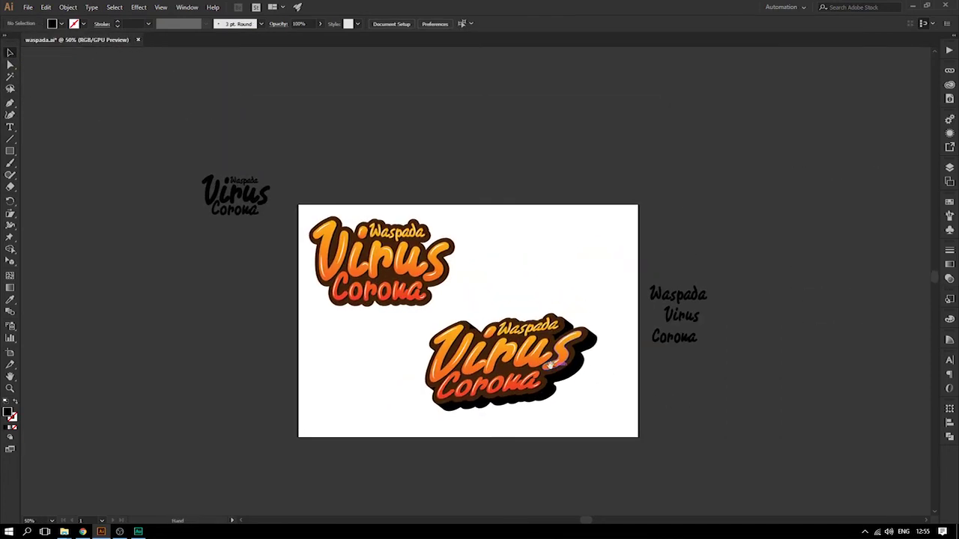
pyautogui.press('z')
pyautogui.moveTo(516, 418); pyautogui.dragTo(547, 432)
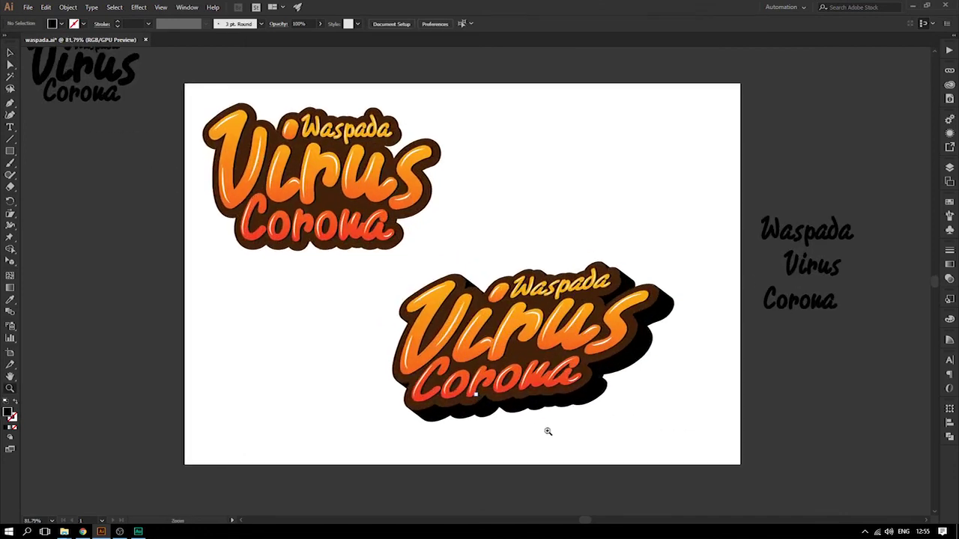
pyautogui.click(577, 274)
pyautogui.click(691, 333)
pyautogui.click(657, 335)
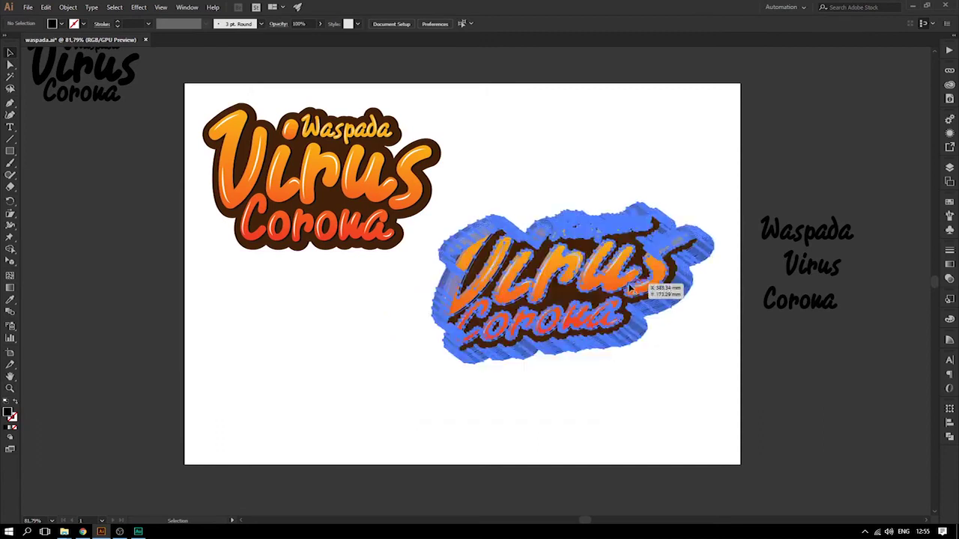
pyautogui.click(599, 258)
# Move the extruded lettering to the upper right and shrink it with Free Transform
pyautogui.moveTo(543, 388)
pyautogui.mouseDown()
pyautogui.moveTo(817, 193)
pyautogui.moveTo(642, 205)
pyautogui.mouseUp()
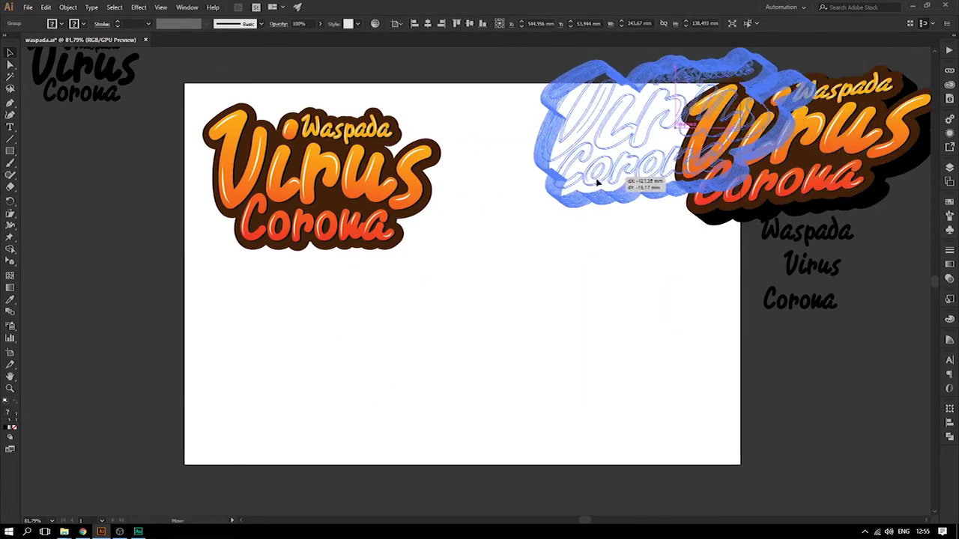
pyautogui.press('e')
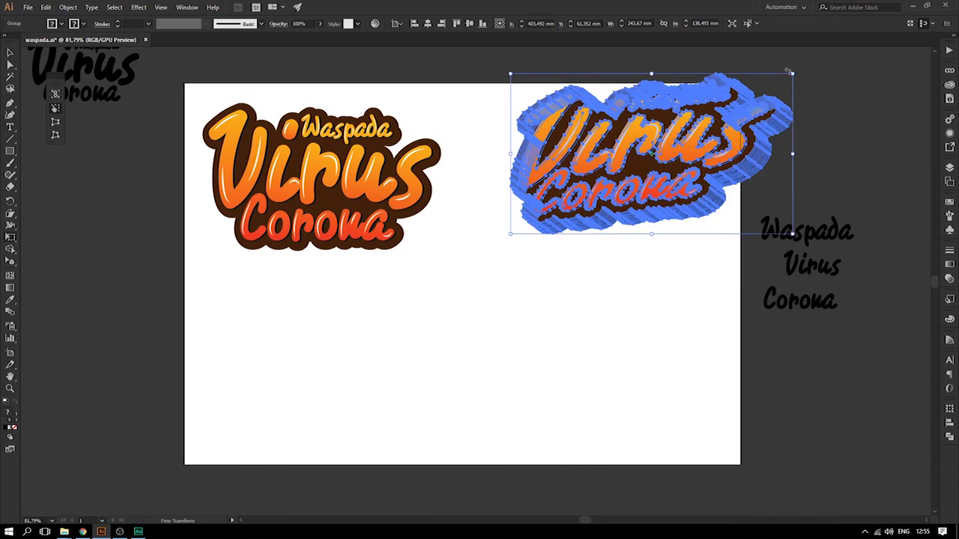
pyautogui.moveTo(756, 82); pyautogui.dragTo(674, 143)
pyautogui.press('v')
pyautogui.click(659, 94)
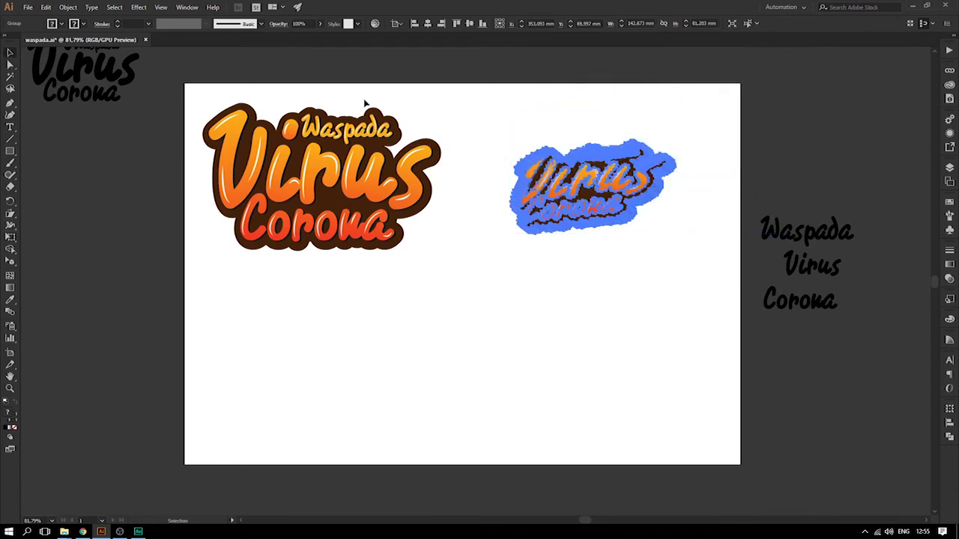
# Move the flat lettering toward the artboard middle and give it a drop shadow
pyautogui.click(315, 201)
pyautogui.moveTo(394, 179); pyautogui.dragTo(497, 325)
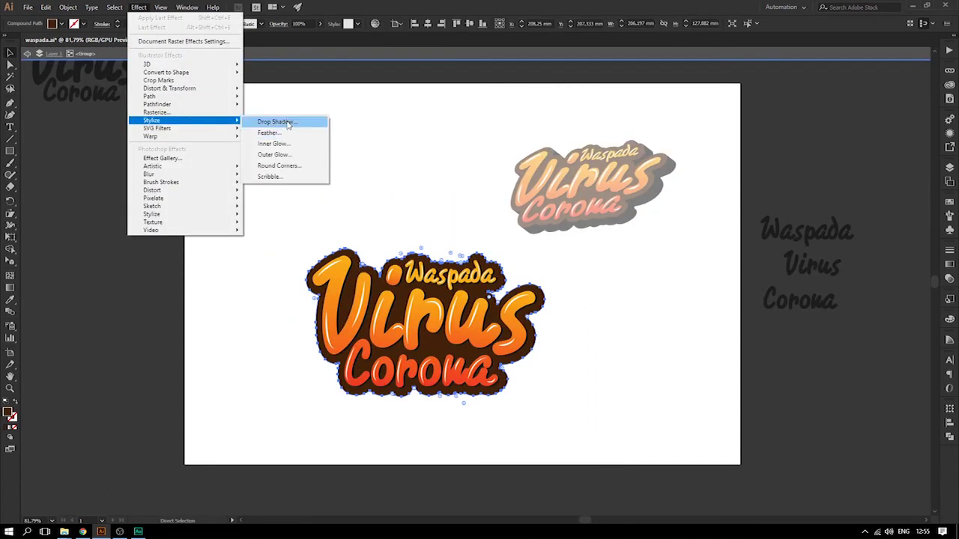
pyautogui.click(286, 125)
pyautogui.click(555, 296)
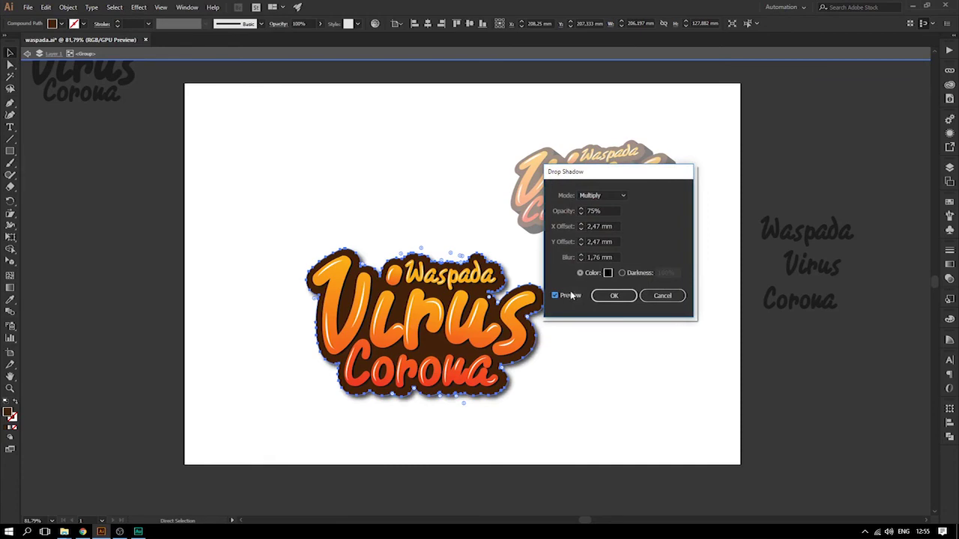
pyautogui.click(614, 296)
pyautogui.click(667, 307)
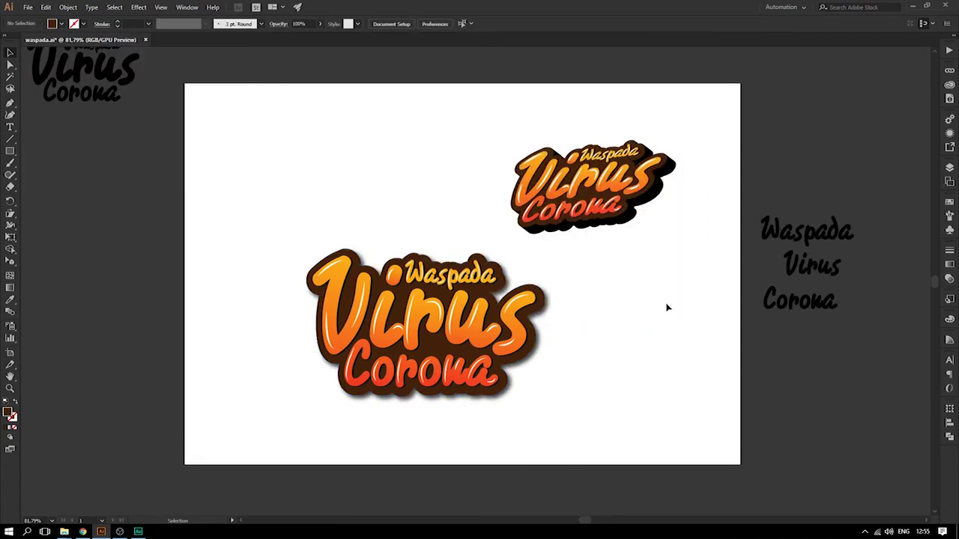
# Drag the small extruded lettering off the artboard's right edge
pyautogui.moveTo(621, 200); pyautogui.dragTo(759, 163)
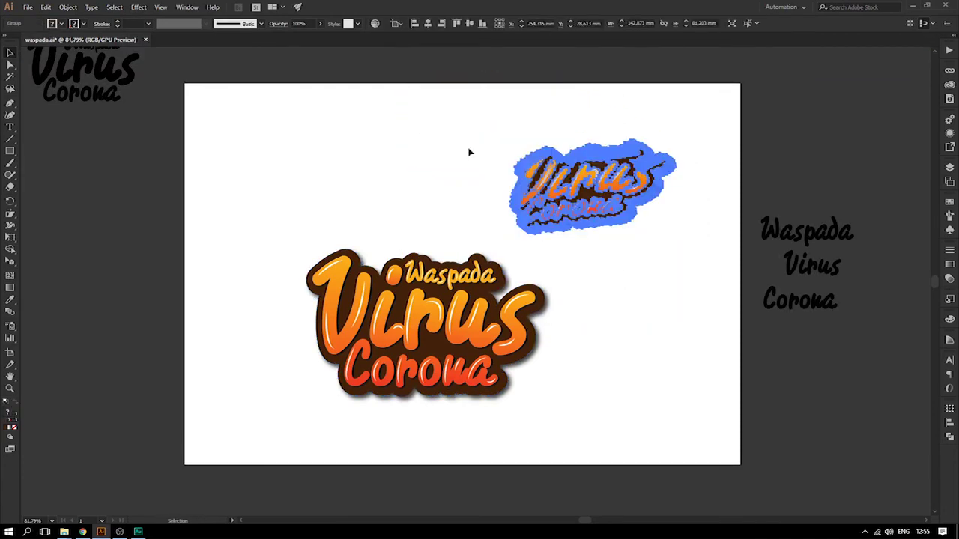
pyautogui.moveTo(758, 163); pyautogui.dragTo(606, 174)
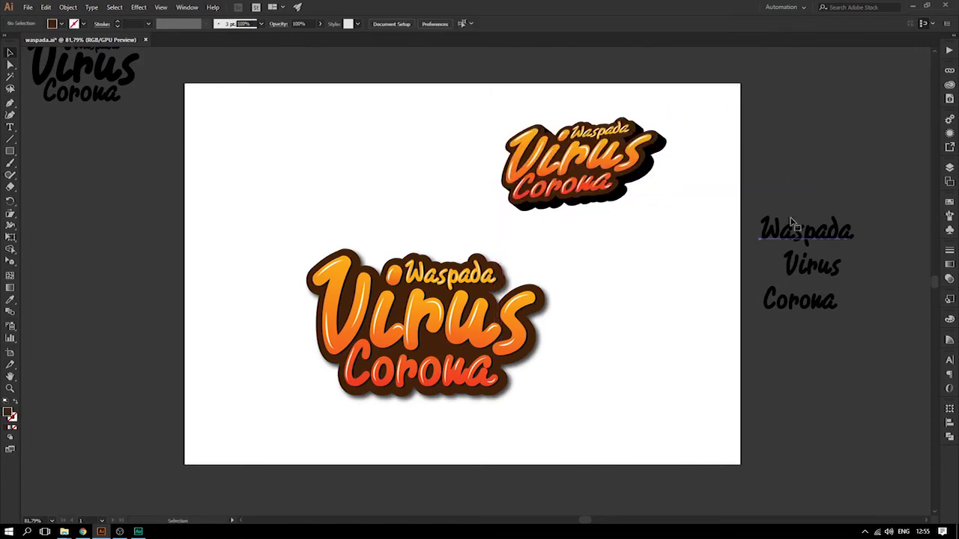
pyautogui.moveTo(562, 146); pyautogui.dragTo(882, 154)
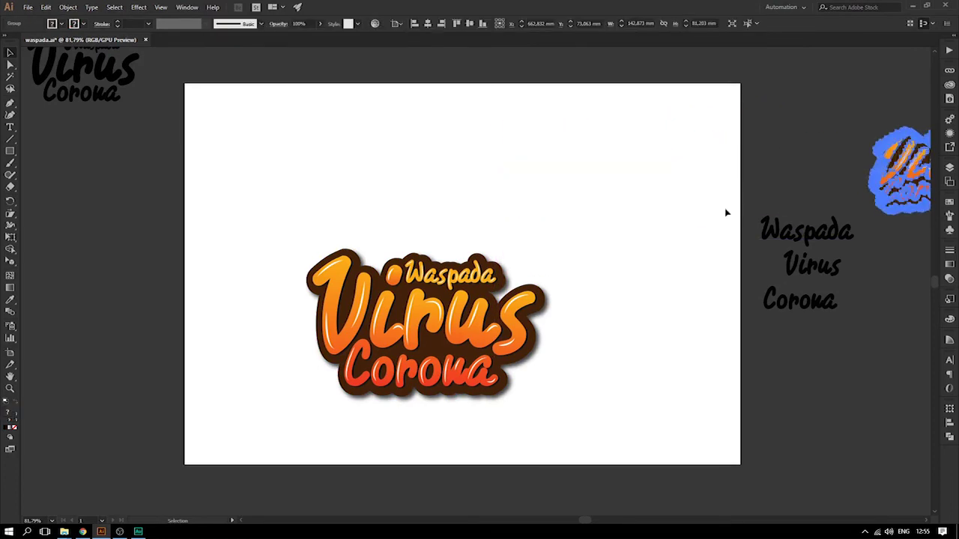
# Center and enlarge the main lettering with Free Transform, then draw an artboard-sized rectangle
pyautogui.click(412, 325)
pyautogui.click(578, 379)
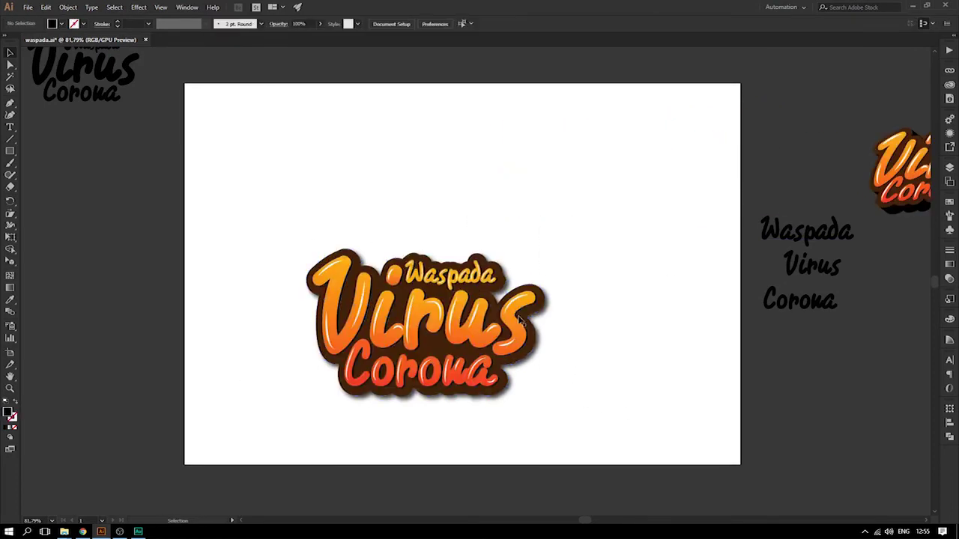
pyautogui.moveTo(449, 322); pyautogui.dragTo(492, 262)
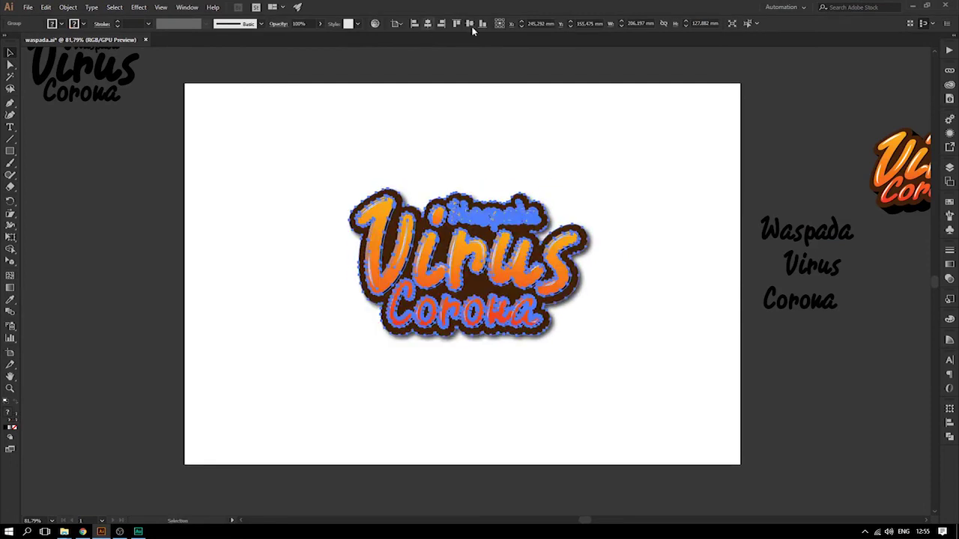
pyautogui.press('e')
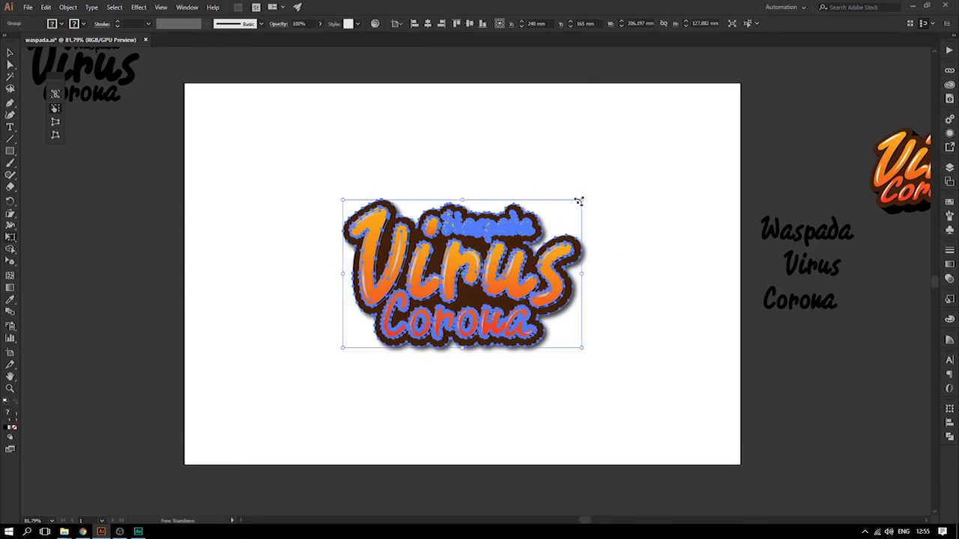
pyautogui.moveTo(580, 201); pyautogui.dragTo(666, 148)
pyautogui.click(11, 50)
pyautogui.click(282, 64)
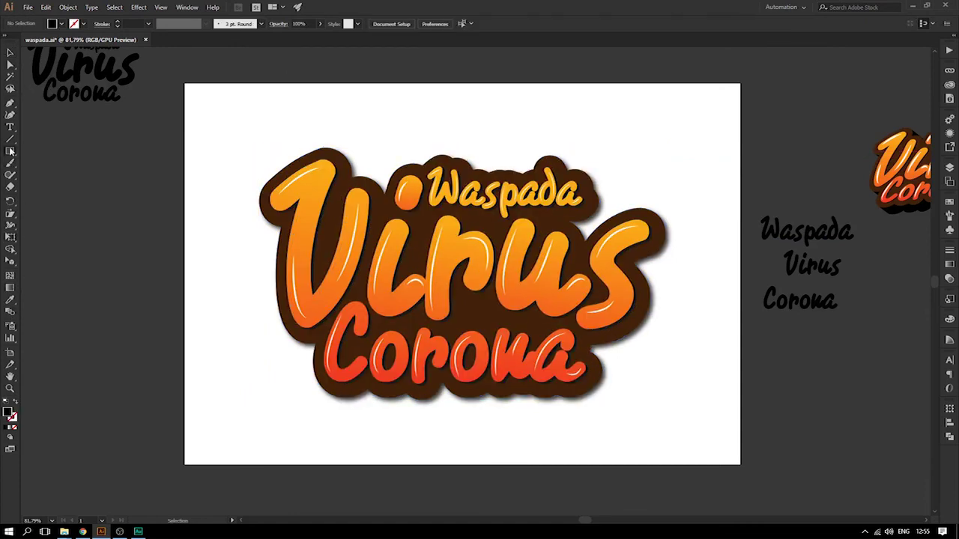
pyautogui.moveTo(185, 85); pyautogui.dragTo(740, 465)
# Stretch the rectangle with Free Transform and send it behind the lettering
pyautogui.click(10, 54)
pyautogui.press('e')
pyautogui.moveTo(464, 84); pyautogui.dragTo(476, 370)
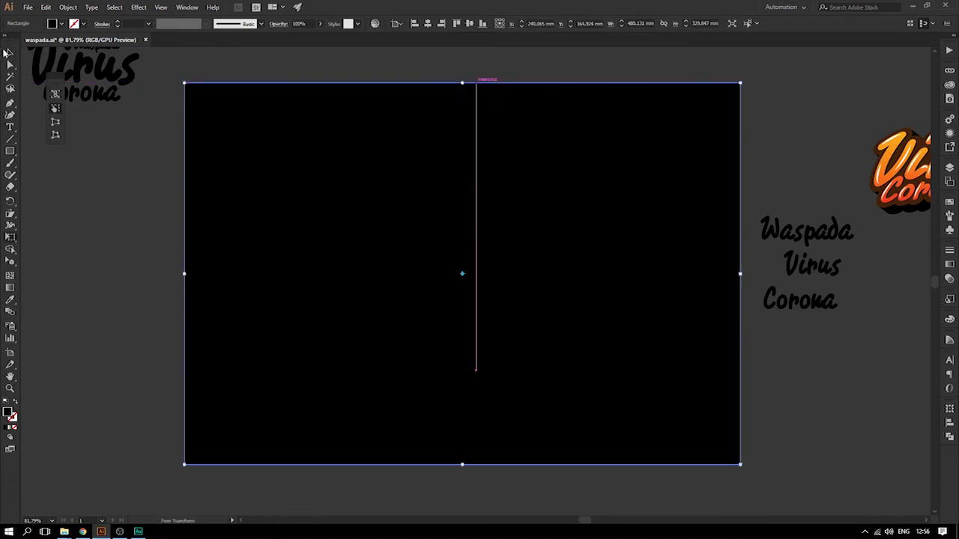
pyautogui.click(8, 52)
pyautogui.hotkey('ctrl', 'shift', '[')
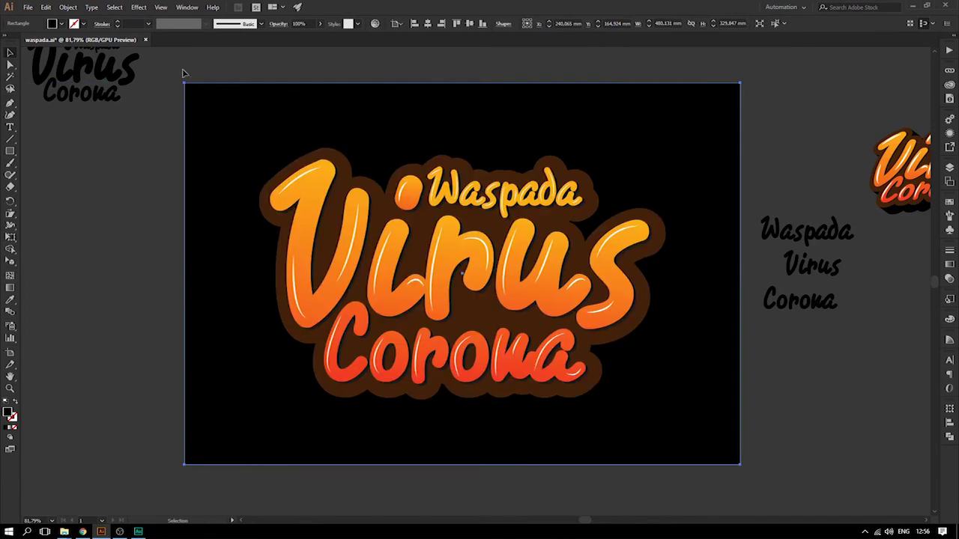
# Sample a red-to-yellow gradient fill onto the rectangle with the Eyedropper
pyautogui.press('i')
pyautogui.click(316, 240)
pyautogui.click(10, 53)
pyautogui.hotkey('ctrl', '-')
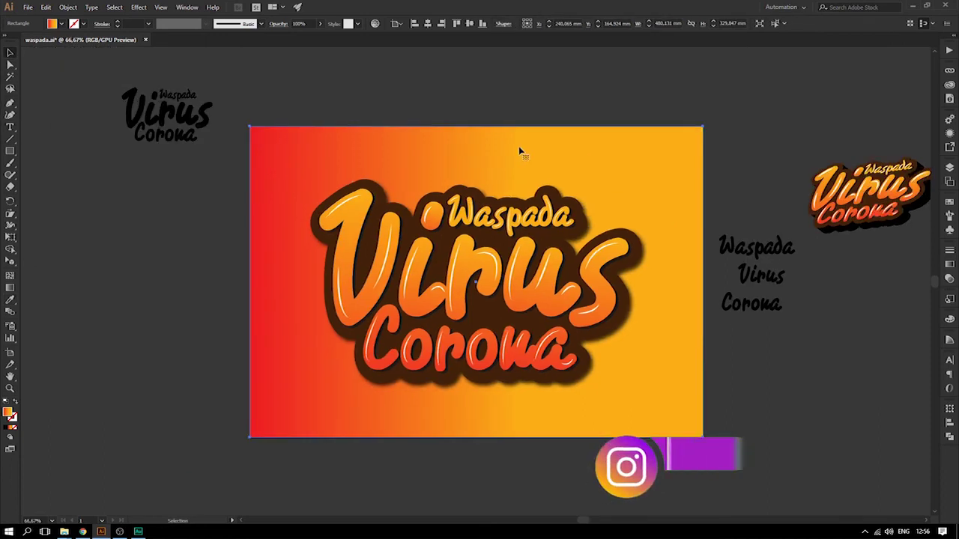
pyautogui.hotkey('ctrl', '-')
pyautogui.click(949, 264)
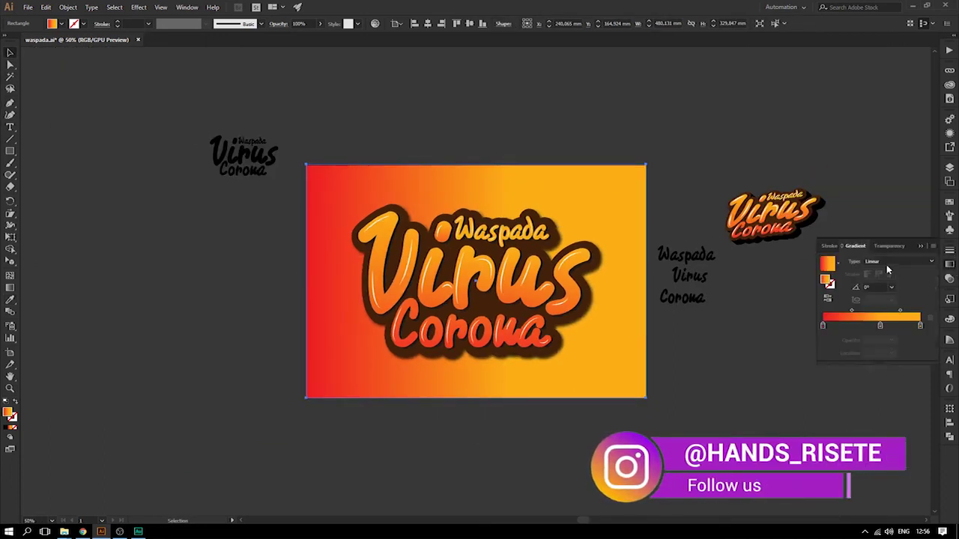
# Make the background gradient radial and move the red stop to the outer end
pyautogui.click(880, 282)
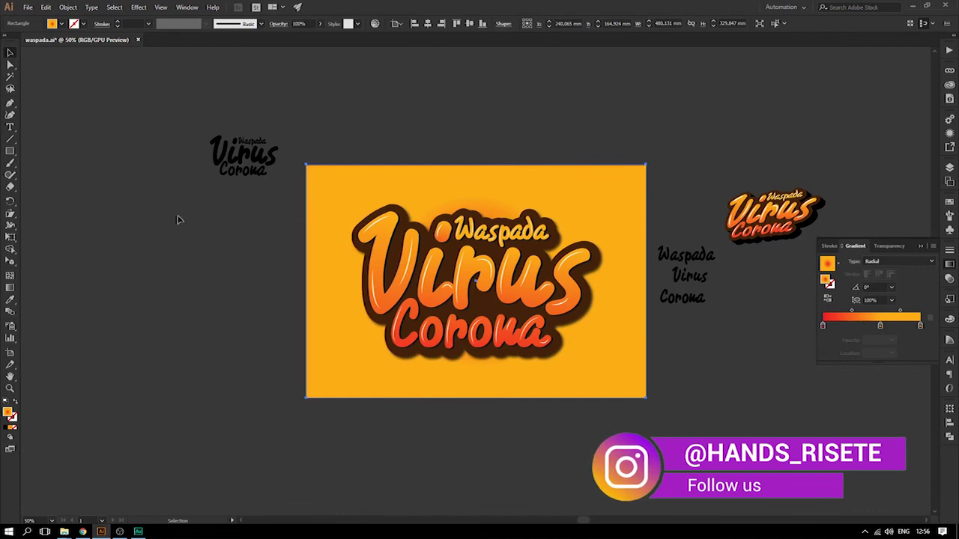
pyautogui.press('g')
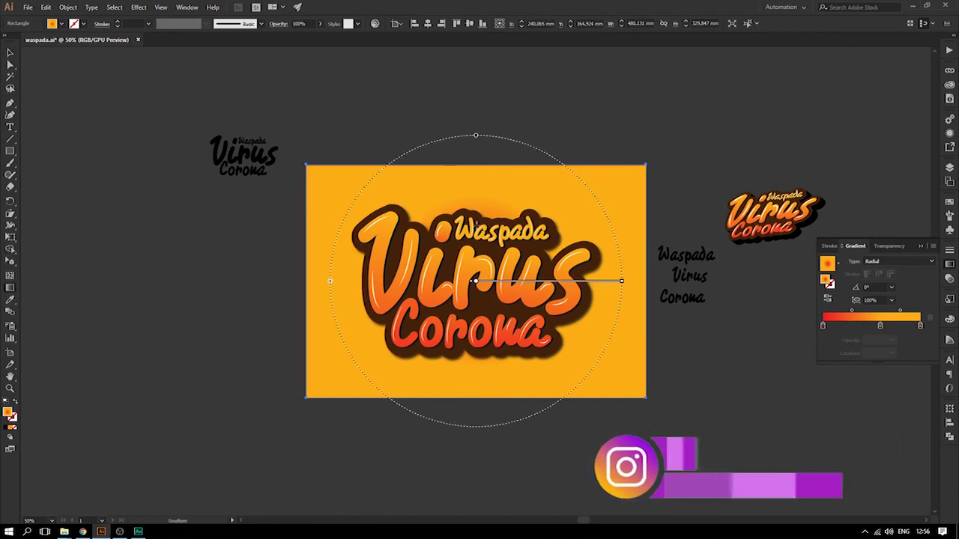
pyautogui.moveTo(528, 110); pyautogui.dragTo(516, 200)
pyautogui.moveTo(515, 263)
pyautogui.mouseDown()
pyautogui.moveTo(526, 318)
pyautogui.moveTo(695, 98)
pyautogui.mouseUp()
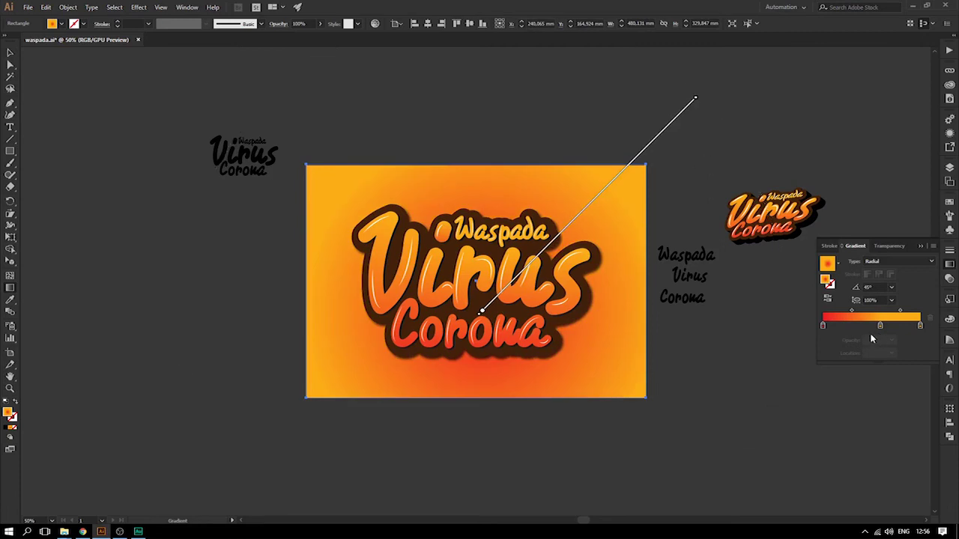
pyautogui.moveTo(823, 327); pyautogui.dragTo(900, 327)
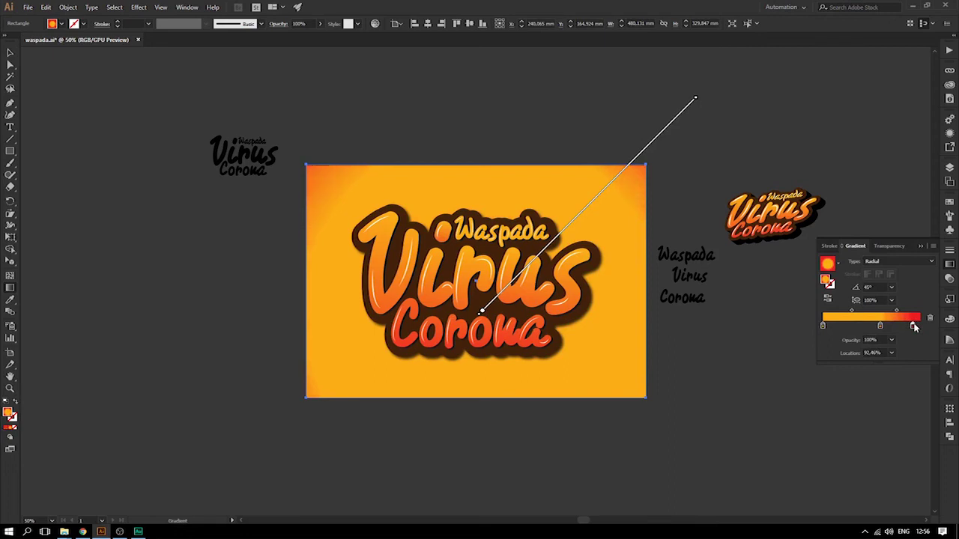
pyautogui.moveTo(469, 283); pyautogui.dragTo(641, 112)
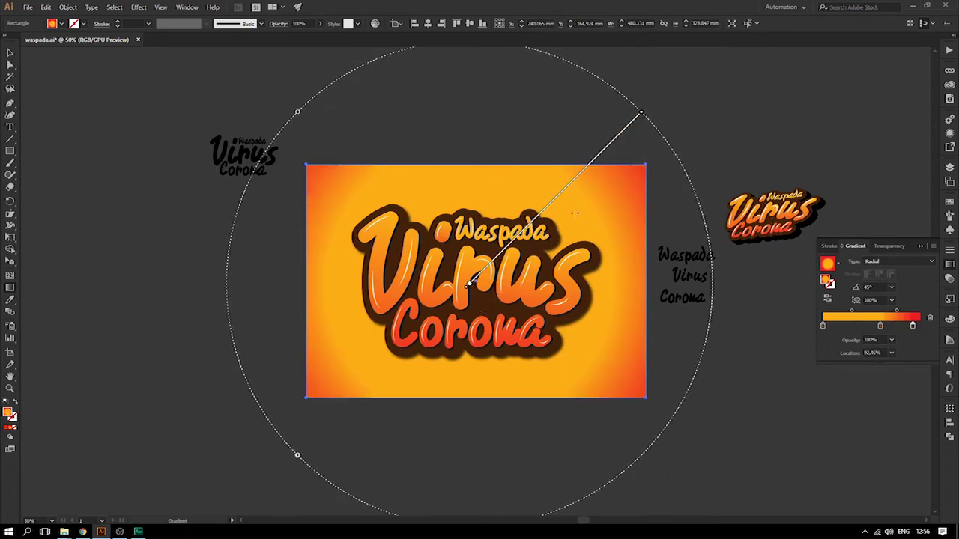
pyautogui.moveTo(866, 327); pyautogui.dragTo(862, 328)
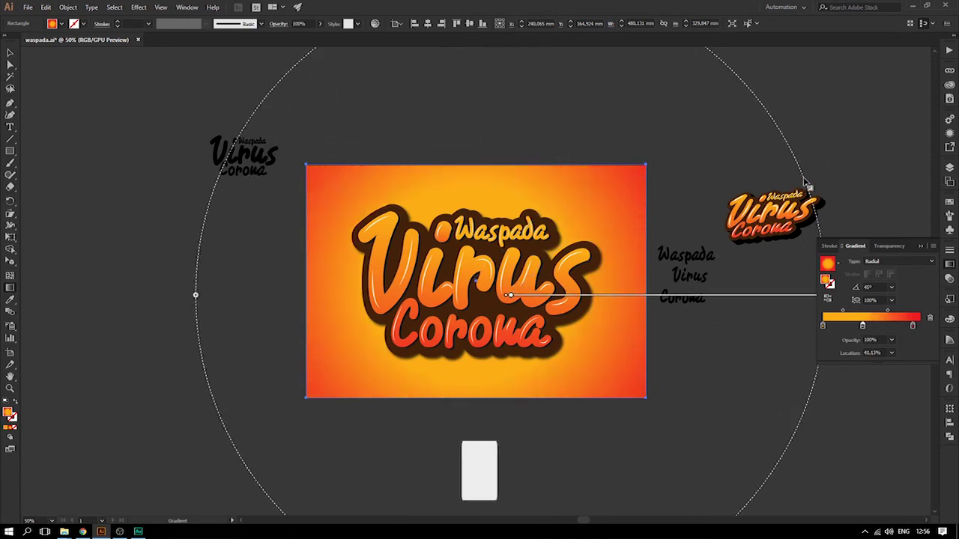
# Redraw the radial gradient from the lettering centre and enlarge the orange glow
pyautogui.moveTo(508, 293); pyautogui.dragTo(656, 139)
pyautogui.moveTo(697, 202)
pyautogui.mouseDown()
pyautogui.moveTo(607, 188)
pyautogui.moveTo(509, 264)
pyautogui.moveTo(502, 285)
pyautogui.moveTo(501, 202)
pyautogui.mouseUp()
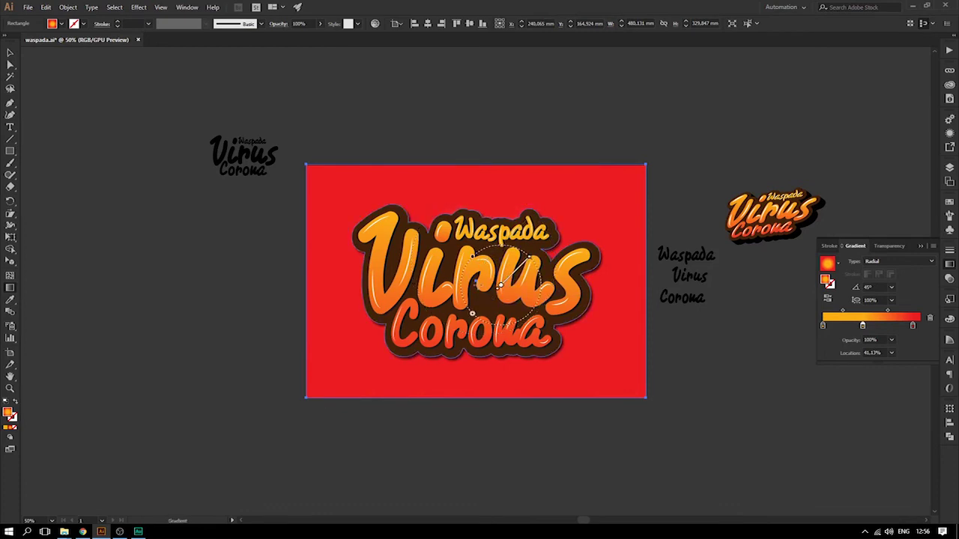
pyautogui.moveTo(529, 257); pyautogui.dragTo(555, 208)
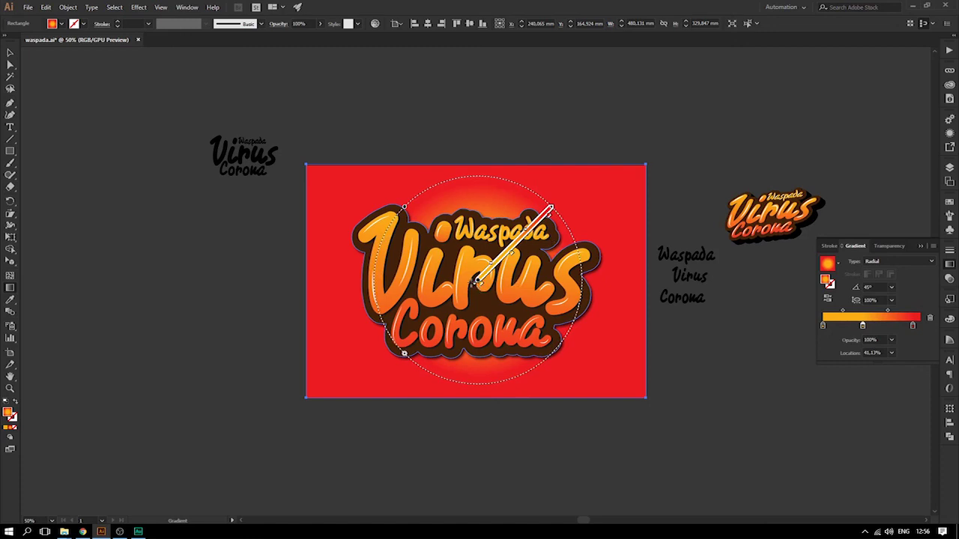
pyautogui.moveTo(552, 207); pyautogui.dragTo(563, 195)
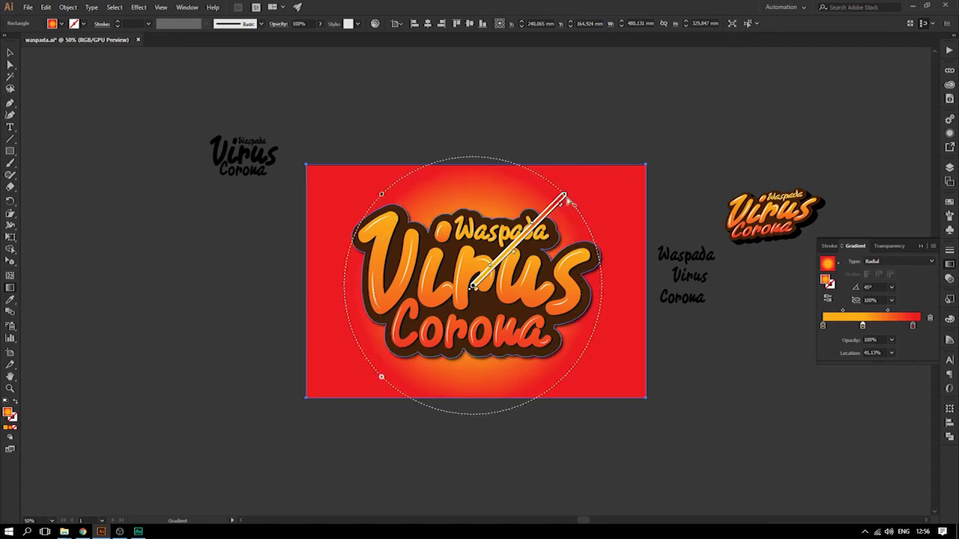
pyautogui.click(10, 53)
pyautogui.click(98, 66)
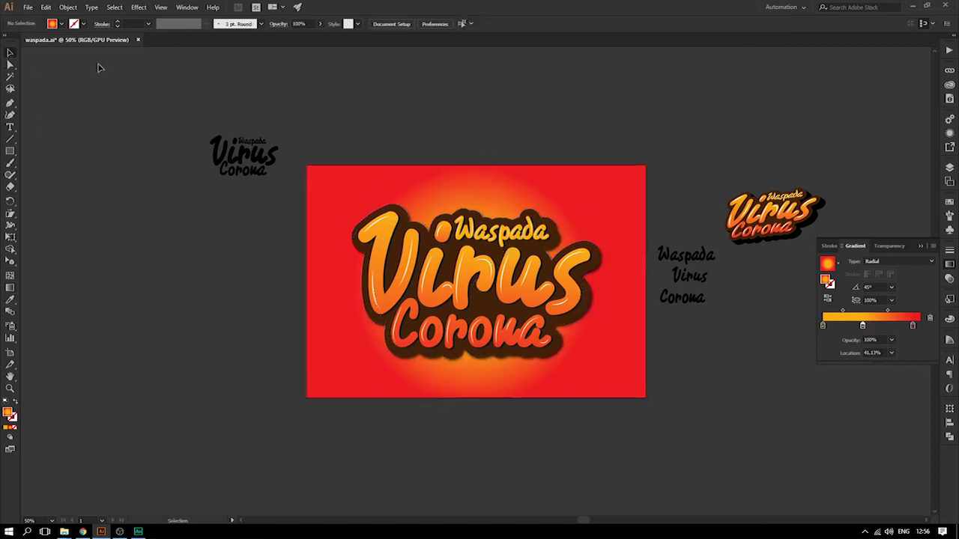
# Spread the radial gradient wider across the rectangle so only the corners stay red
pyautogui.hscroll(2, 362, 171)
pyautogui.scroll(-1, 431, 169)
pyautogui.click(431, 169)
pyautogui.click(9, 289)
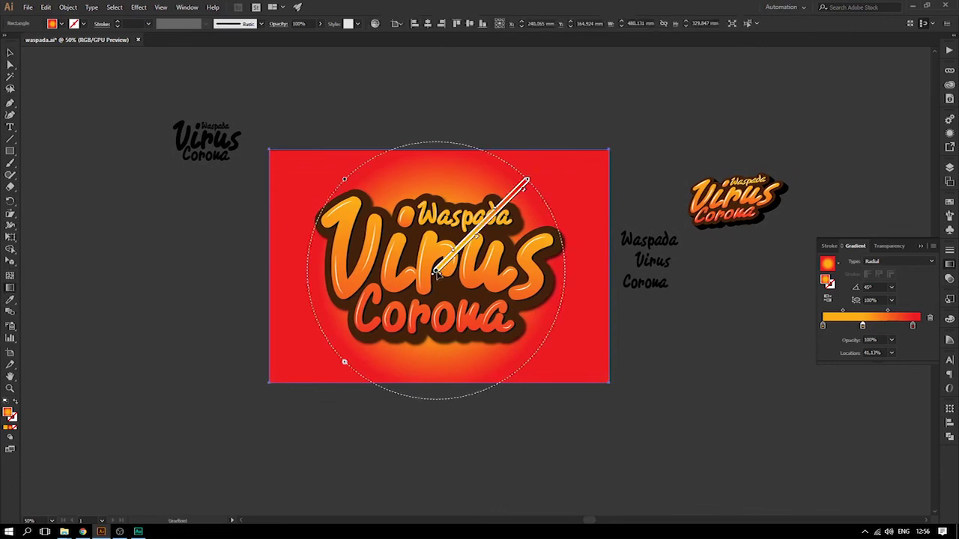
pyautogui.moveTo(437, 276)
pyautogui.mouseDown()
pyautogui.moveTo(443, 196)
pyautogui.moveTo(503, 127)
pyautogui.moveTo(434, 272)
pyautogui.mouseUp()
pyautogui.moveTo(528, 182); pyautogui.dragTo(583, 147)
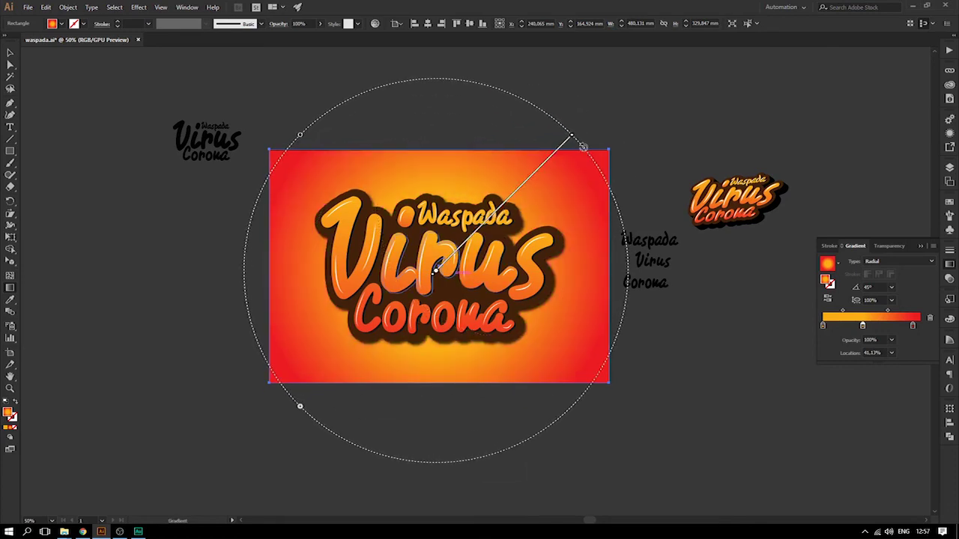
pyautogui.moveTo(574, 141)
pyautogui.mouseDown()
pyautogui.moveTo(606, 125)
pyautogui.moveTo(603, 114)
pyautogui.moveTo(625, 94)
pyautogui.mouseUp()
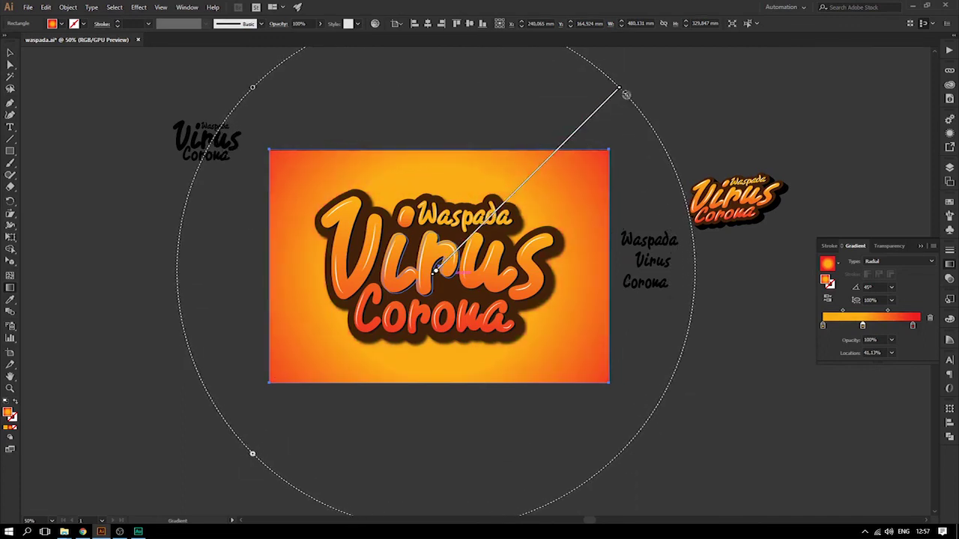
pyautogui.press('v')
pyautogui.click(145, 90)
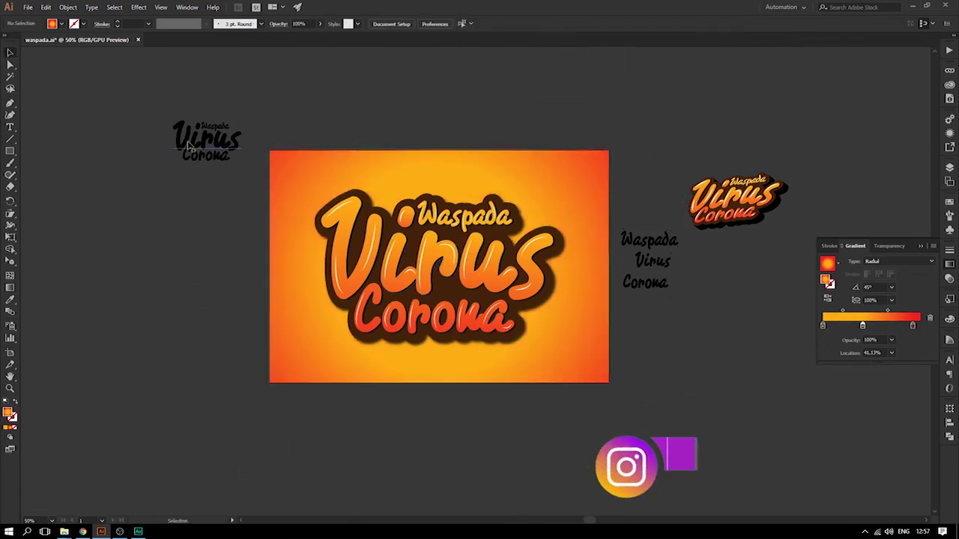
# Enter the lettering group and inspect the outline's Drop Shadow effect in the Appearance panel
pyautogui.click(452, 278)
pyautogui.doubleClick(563, 253)
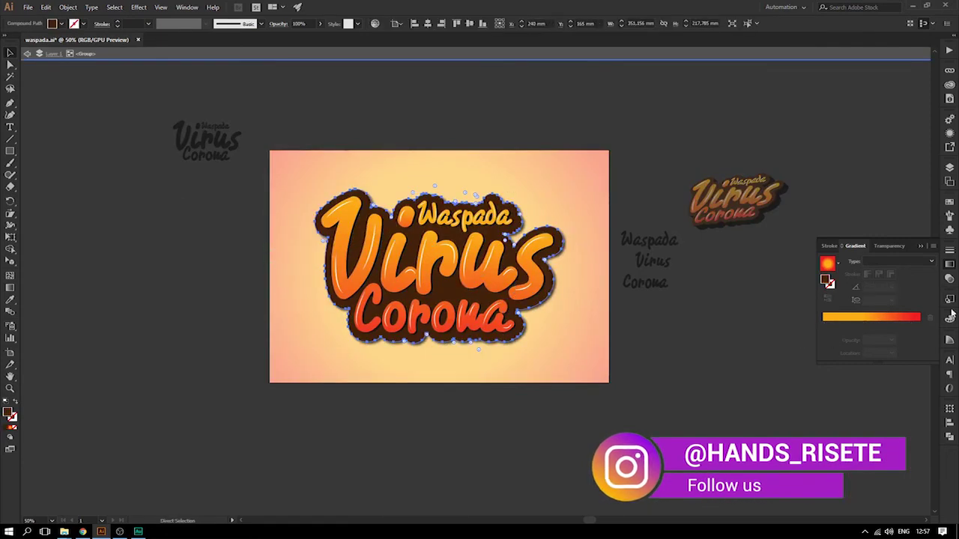
pyautogui.click(950, 300)
pyautogui.click(949, 142)
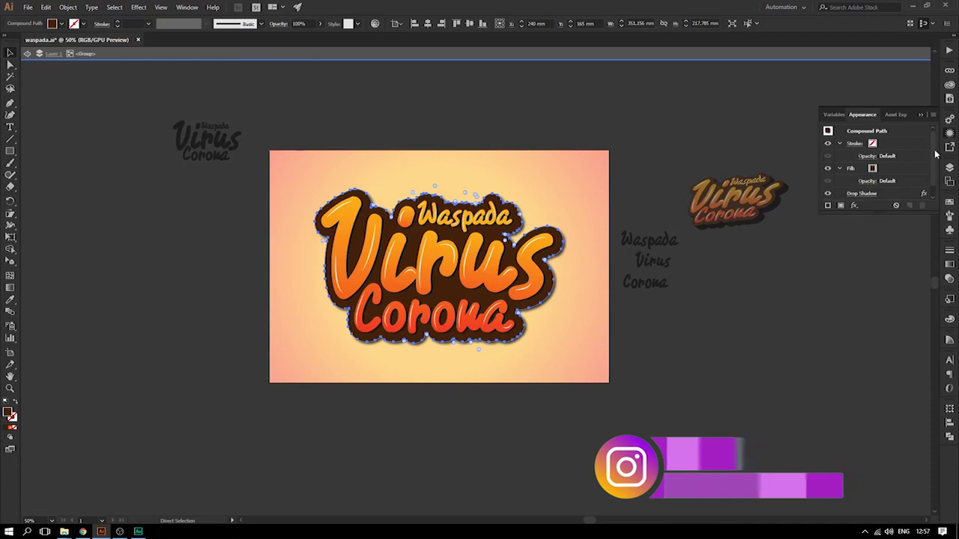
pyautogui.click(862, 193)
pyautogui.doubleClick(776, 296)
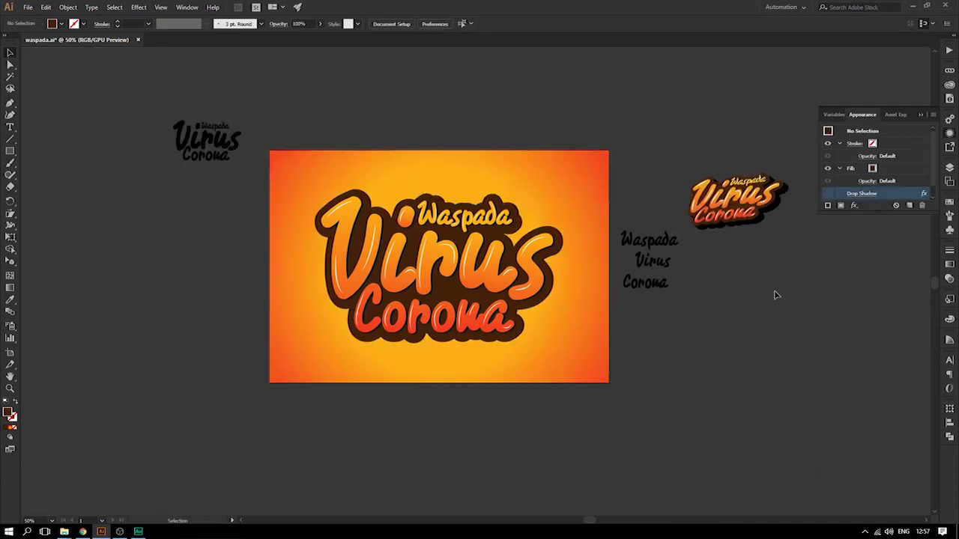
# Scale the whole lettering group down slightly with Free Transform, then recentre the view
pyautogui.click(497, 274)
pyautogui.press('e')
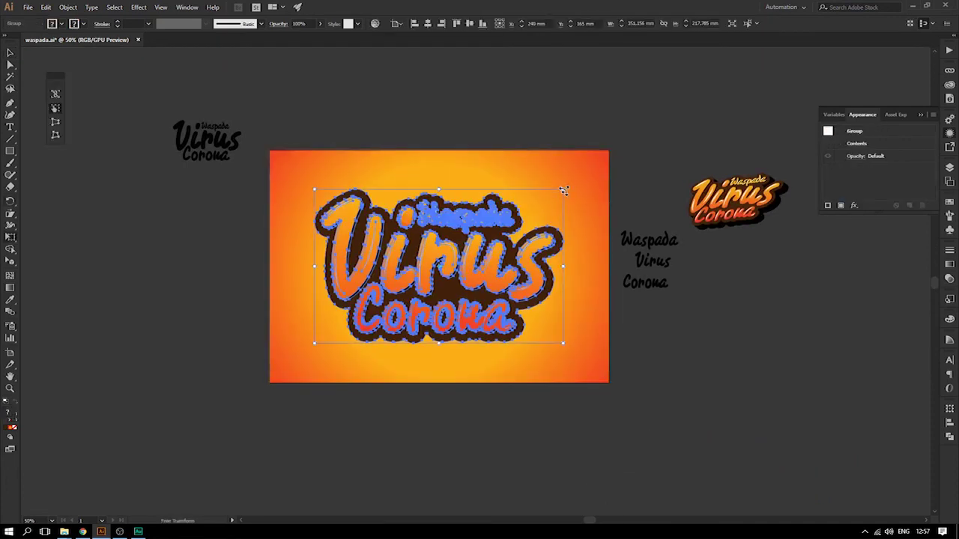
pyautogui.moveTo(564, 186); pyautogui.dragTo(546, 200)
pyautogui.press('v')
pyautogui.click(239, 111)
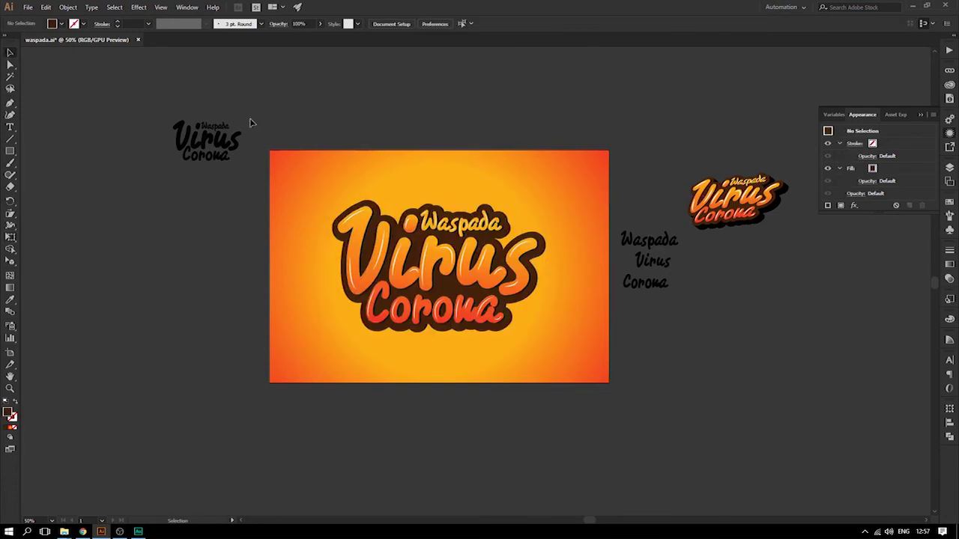
pyautogui.moveTo(252, 123); pyautogui.dragTo(212, 100)
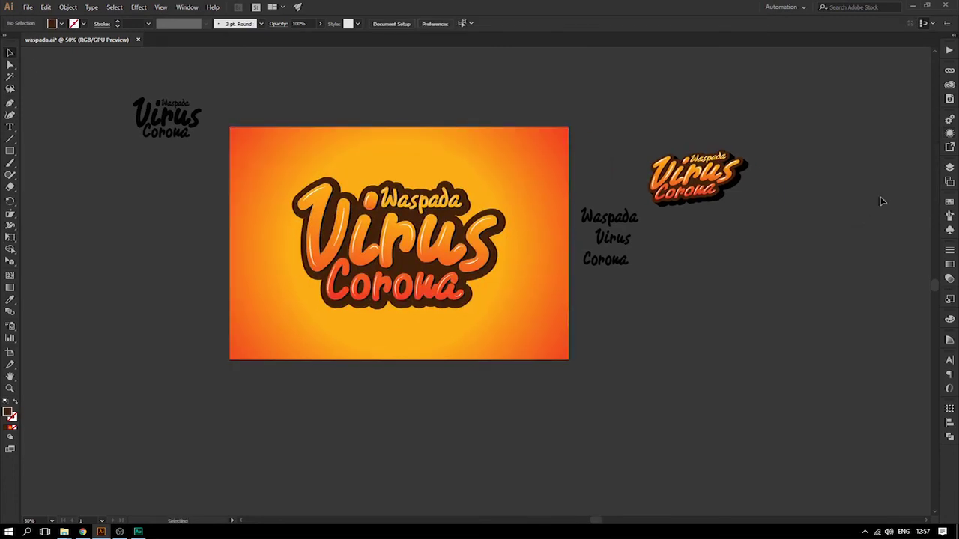
pyautogui.moveTo(626, 328); pyautogui.dragTo(737, 361)
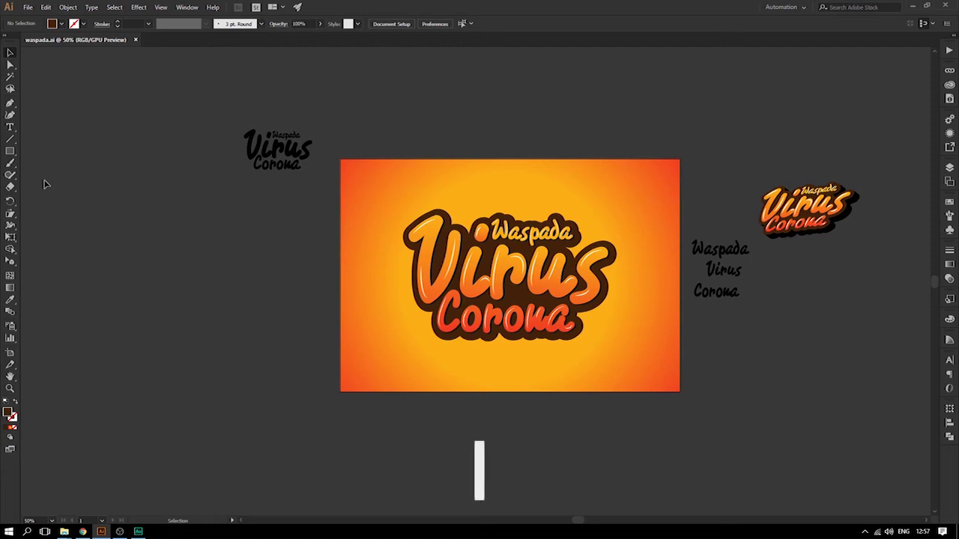
# Try green swatches on the background rectangle, then settle on a flat teal fill
pyautogui.click(566, 183)
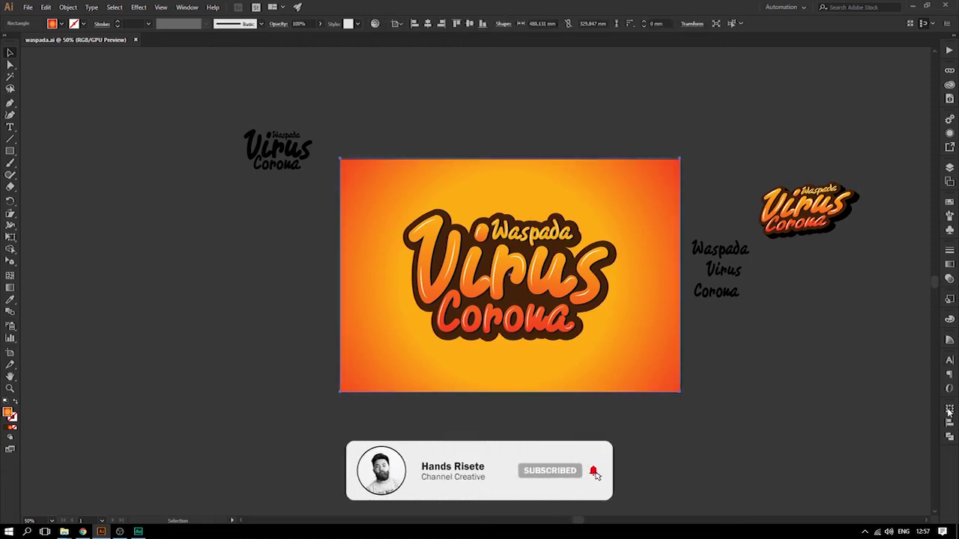
pyautogui.click(61, 23)
pyautogui.click(47, 42)
pyautogui.click(54, 47)
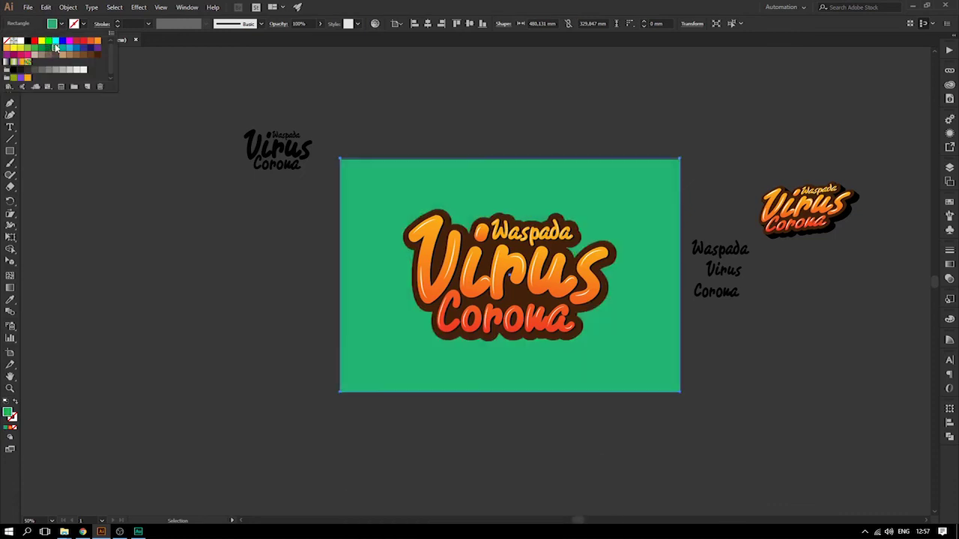
pyautogui.click(61, 41)
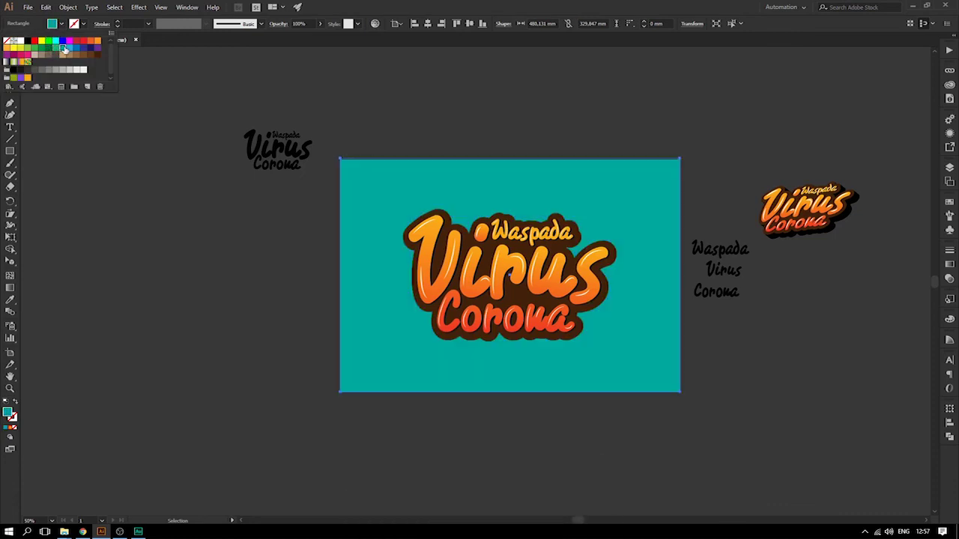
pyautogui.click(361, 124)
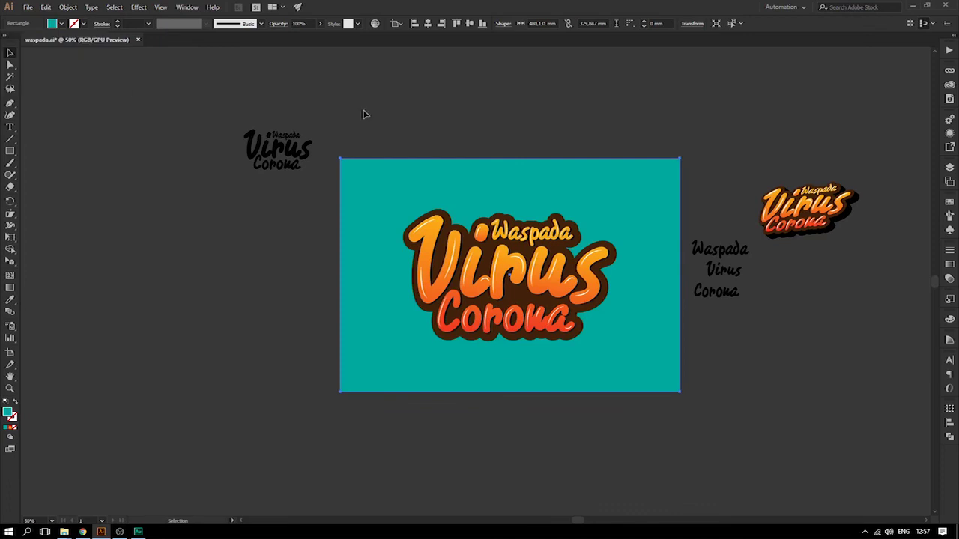
# Move the right-side lettering copies up-right and the small copy up-left, away from the artboard
pyautogui.hscroll(2, 355, 170)
pyautogui.click(508, 299)
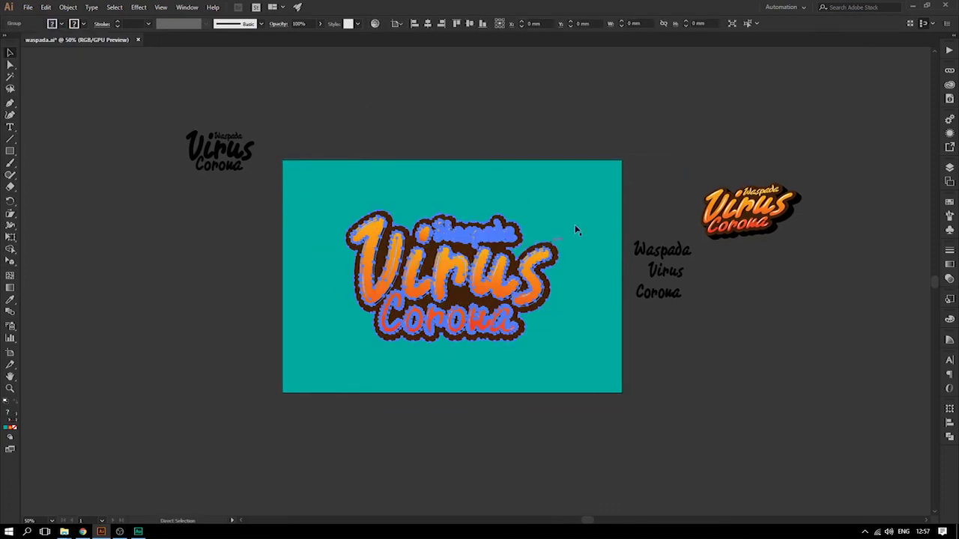
pyautogui.click(655, 160)
pyautogui.moveTo(655, 161); pyautogui.dragTo(824, 300)
pyautogui.moveTo(759, 244); pyautogui.dragTo(796, 214)
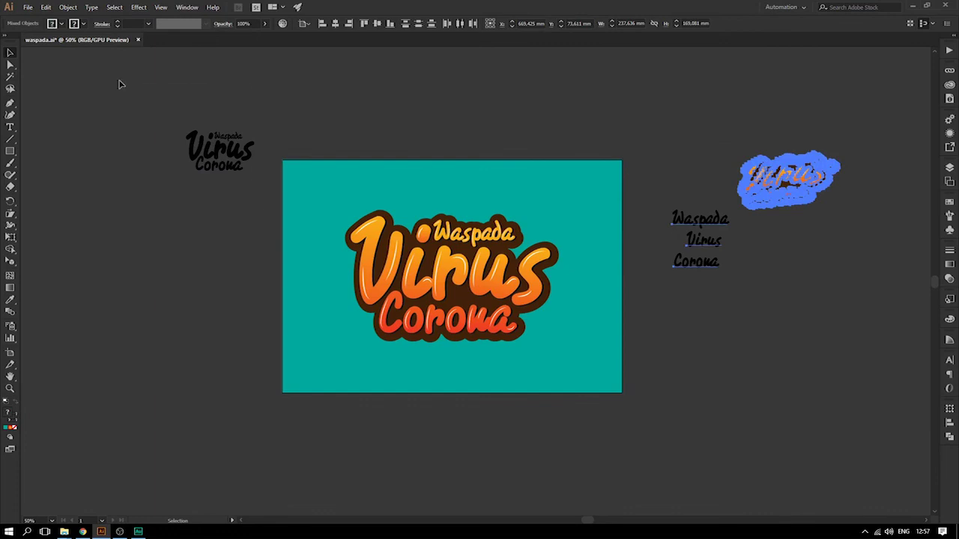
pyautogui.click(222, 180)
pyautogui.moveTo(222, 161); pyautogui.dragTo(205, 113)
# Zoom in on the artboard and shrink the main Virus Corona lettering proportionally
pyautogui.press('z')
pyautogui.moveTo(518, 345); pyautogui.dragTo(566, 379)
pyautogui.moveTo(481, 321); pyautogui.dragTo(514, 359)
pyautogui.click(506, 283)
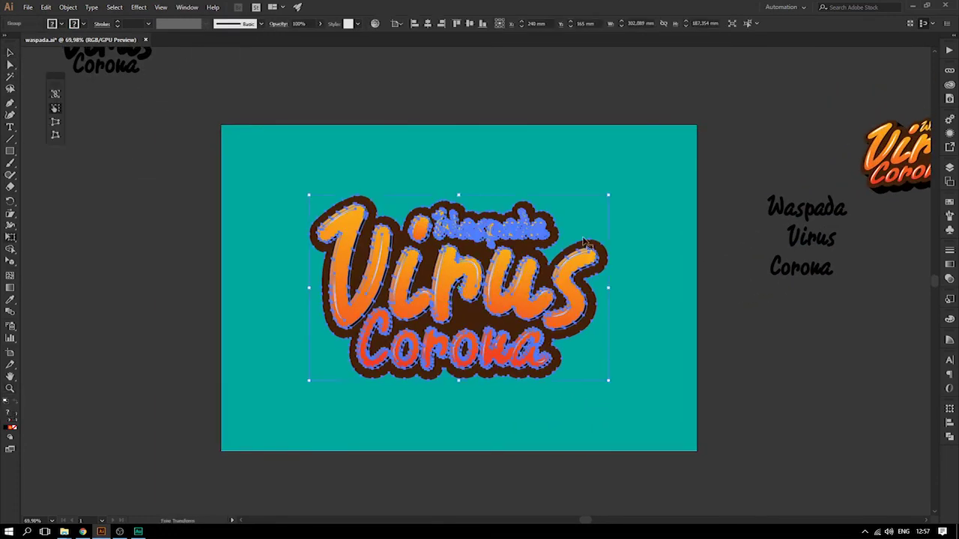
pyautogui.moveTo(605, 198); pyautogui.dragTo(593, 203)
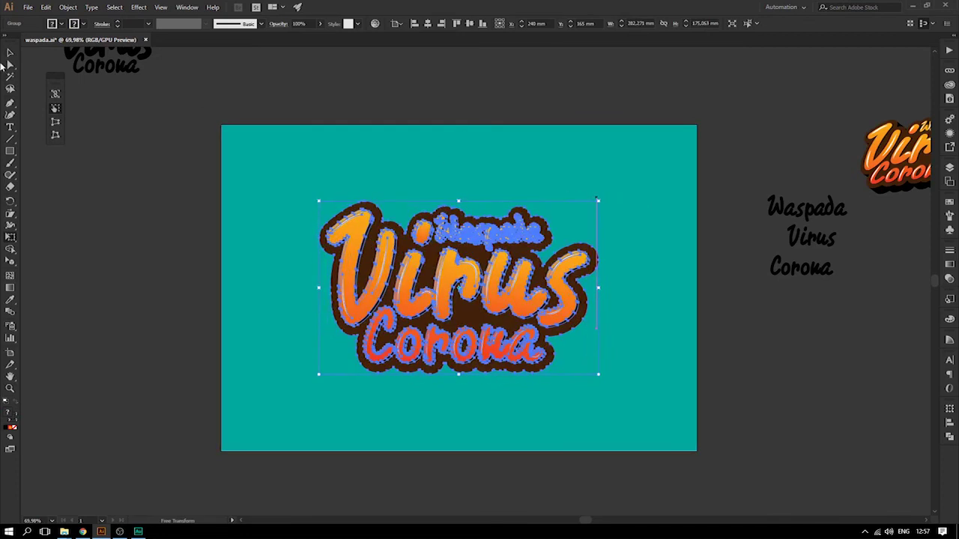